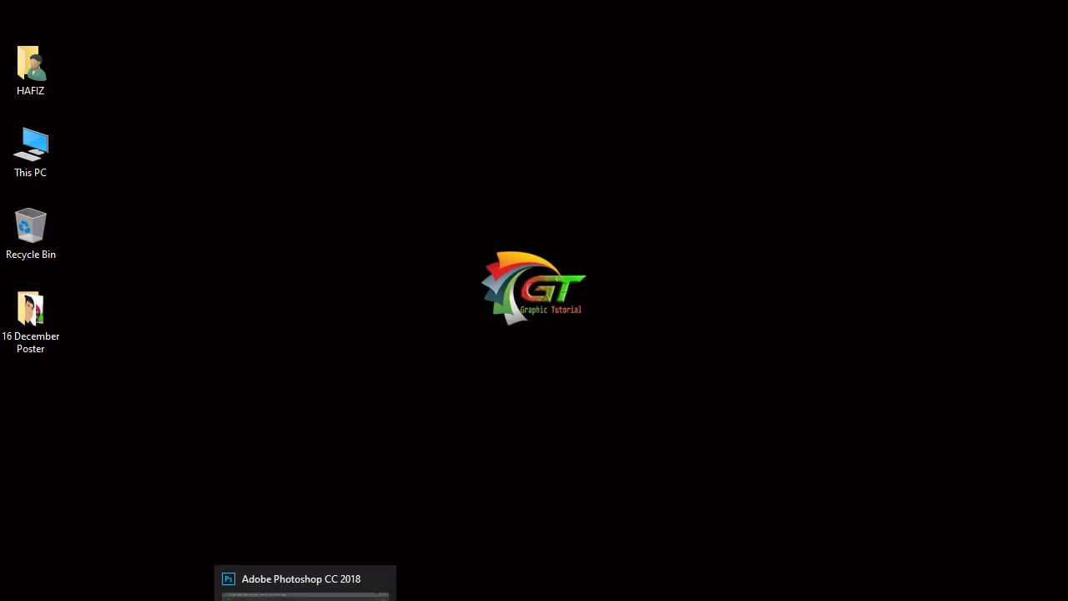
Create a blank white 17 × 22 inch, 300 ppi CMYK document (Untitled-1).
{"action": "left_click", "coordinate": [304, 583]}
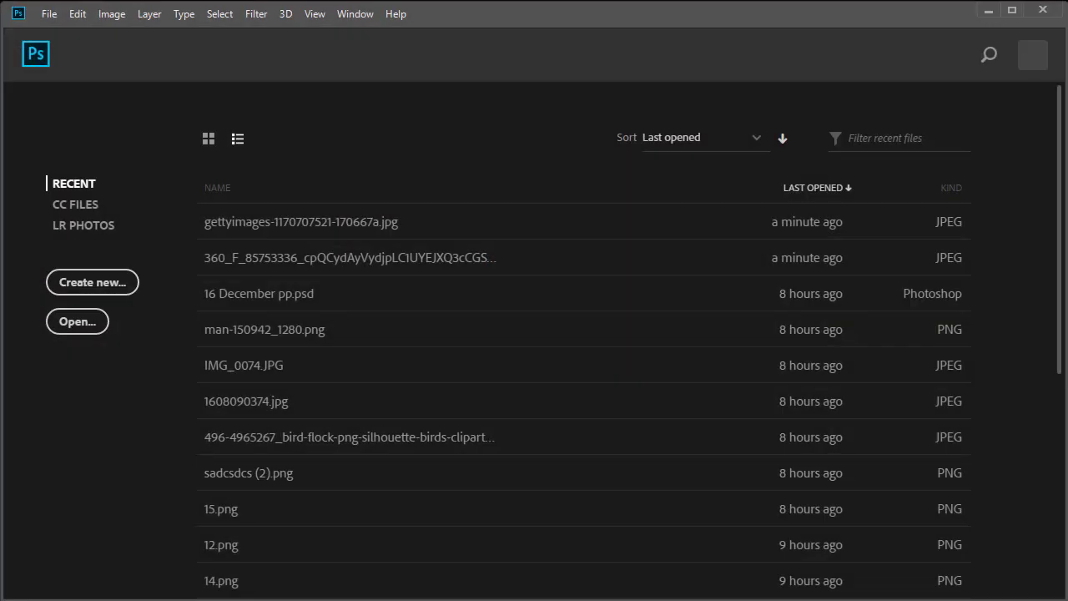
{"action": "left_click", "coordinate": [93, 286]}
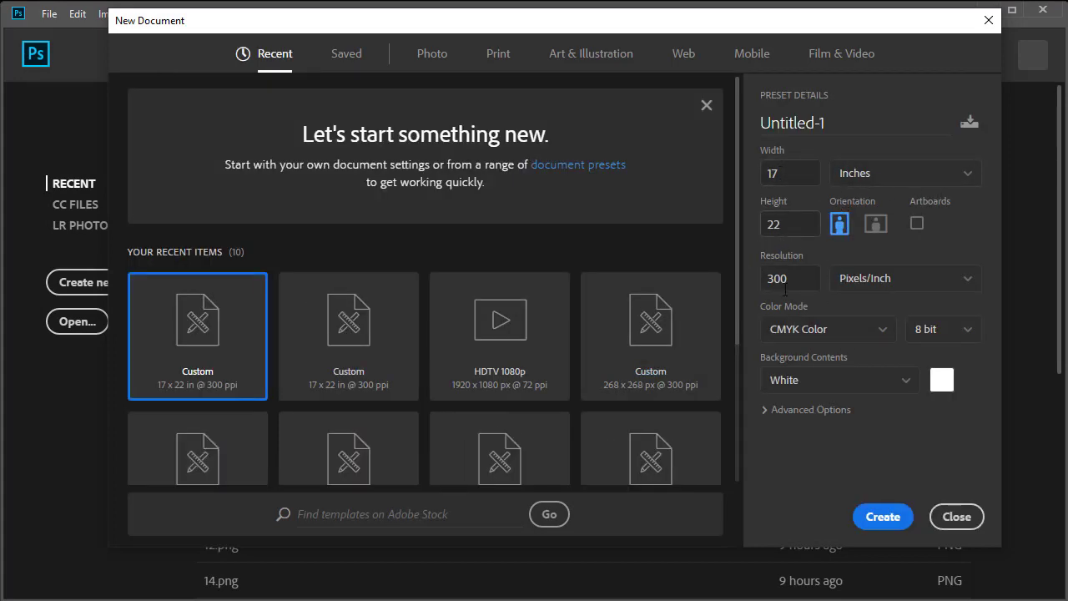
{"action": "left_click", "coordinate": [873, 515]}
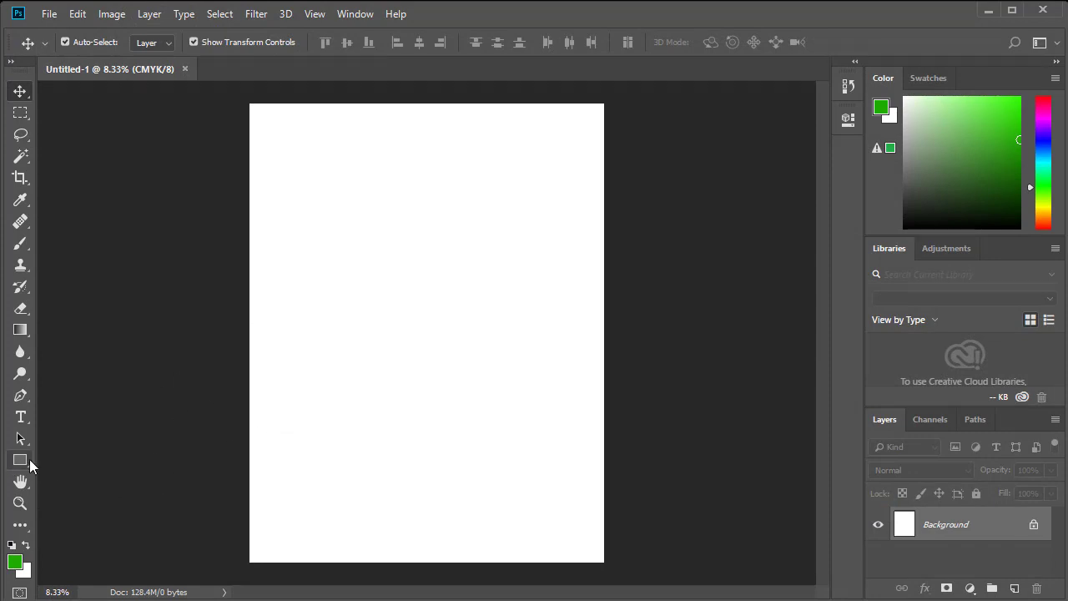
Draw a full-canvas rectangle and give it a grey paper-texture Pattern Overlay.
{"action": "left_click", "coordinate": [20, 459]}
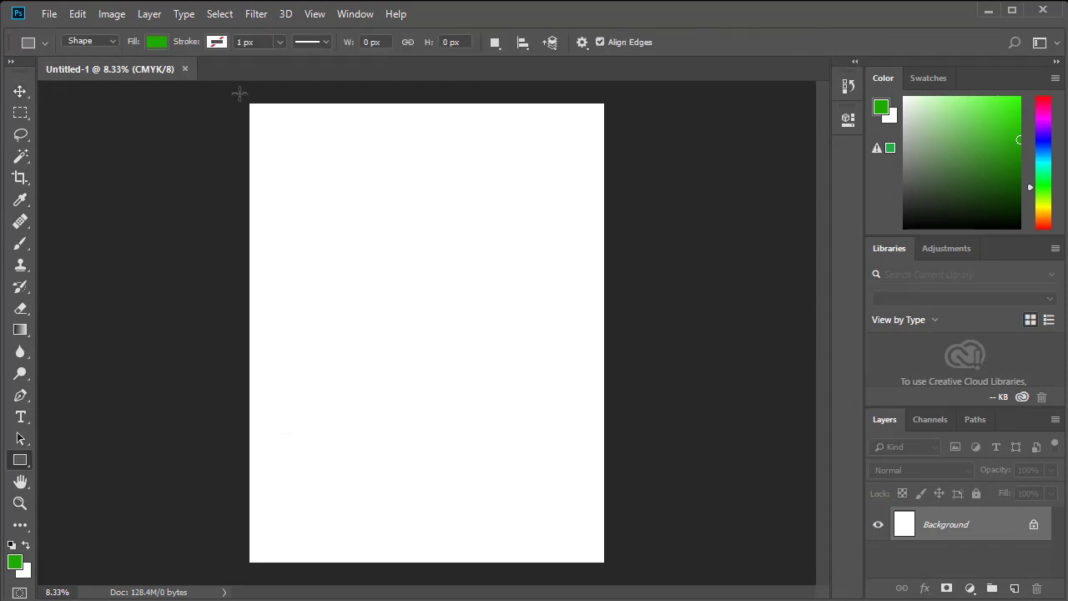
{"action": "left_click_drag", "start_coordinate": [239, 93], "coordinate": [622, 573]}
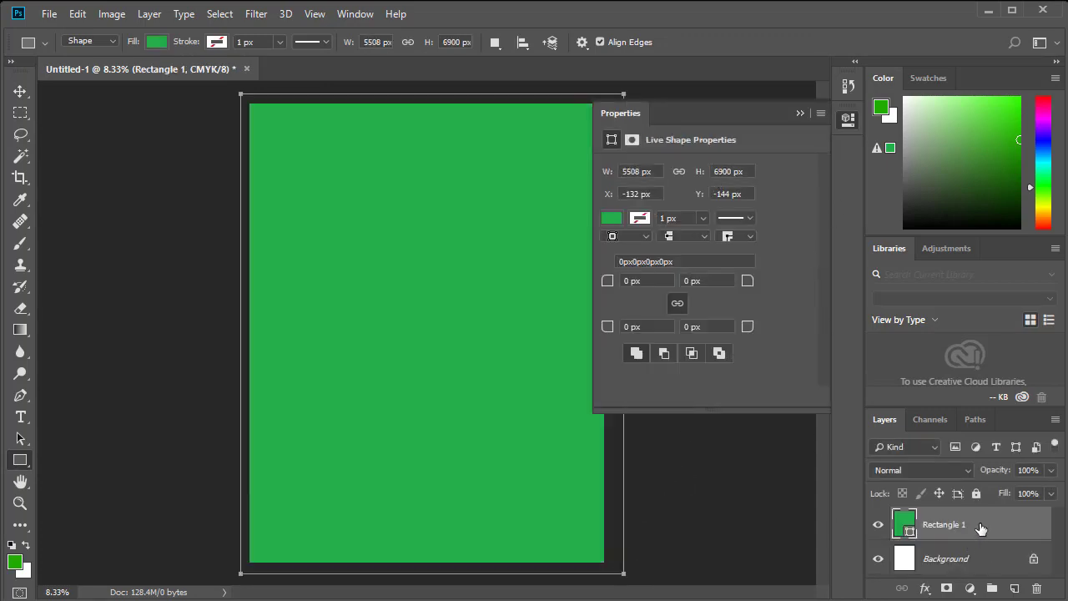
{"action": "right_click", "coordinate": [980, 528]}
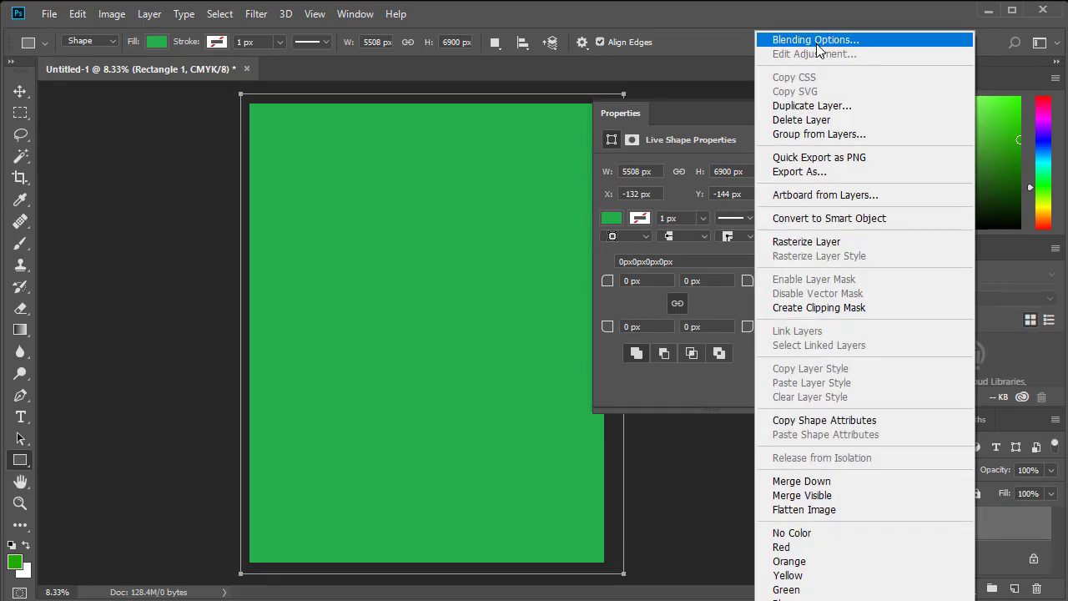
{"action": "left_click", "coordinate": [818, 46]}
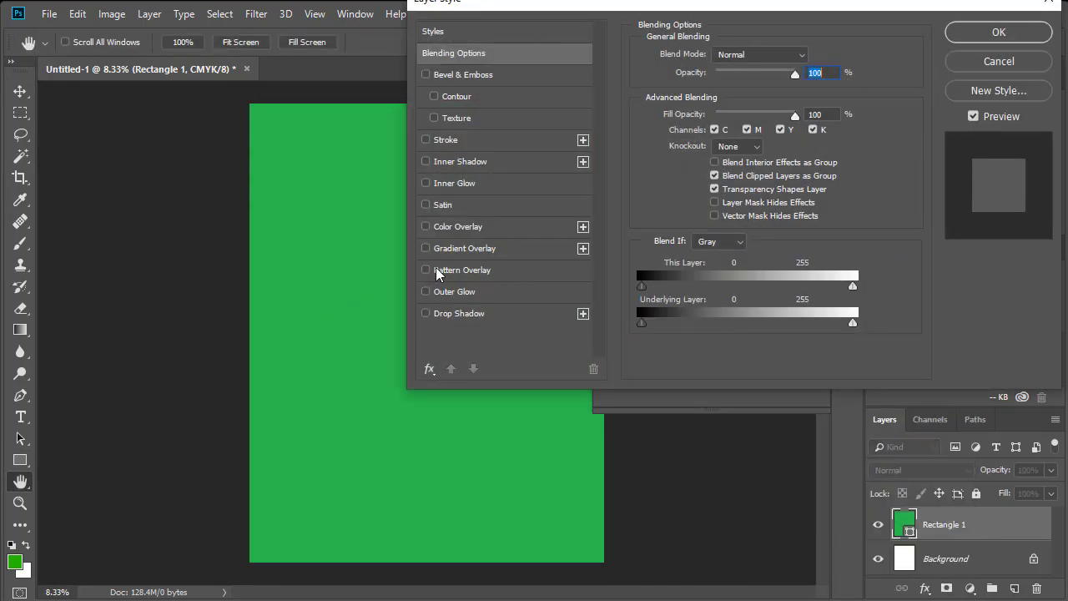
{"action": "left_click", "coordinate": [426, 271]}
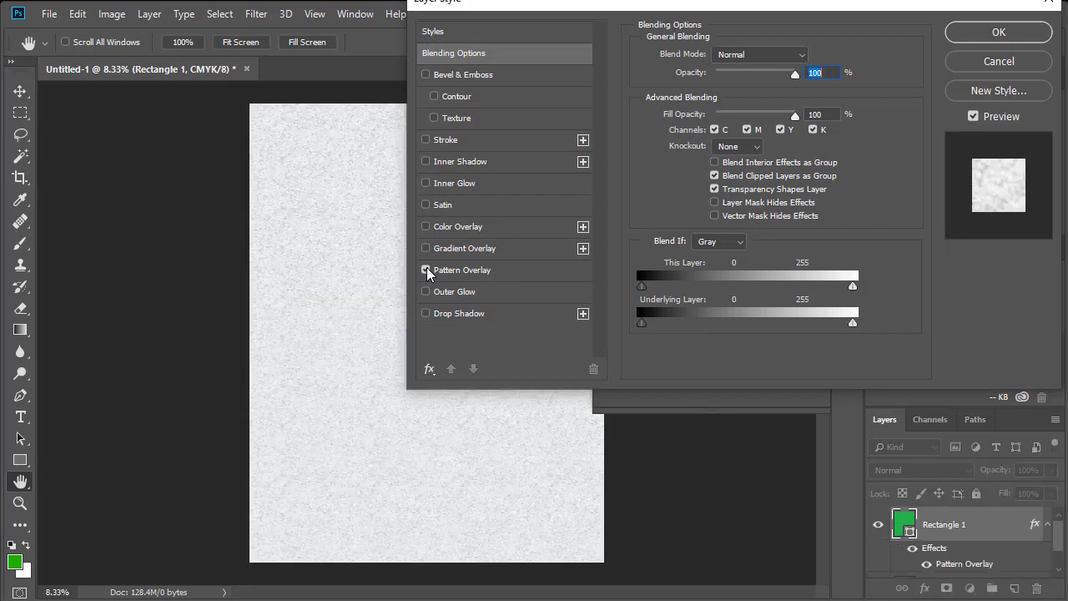
{"action": "left_click", "coordinate": [999, 34]}
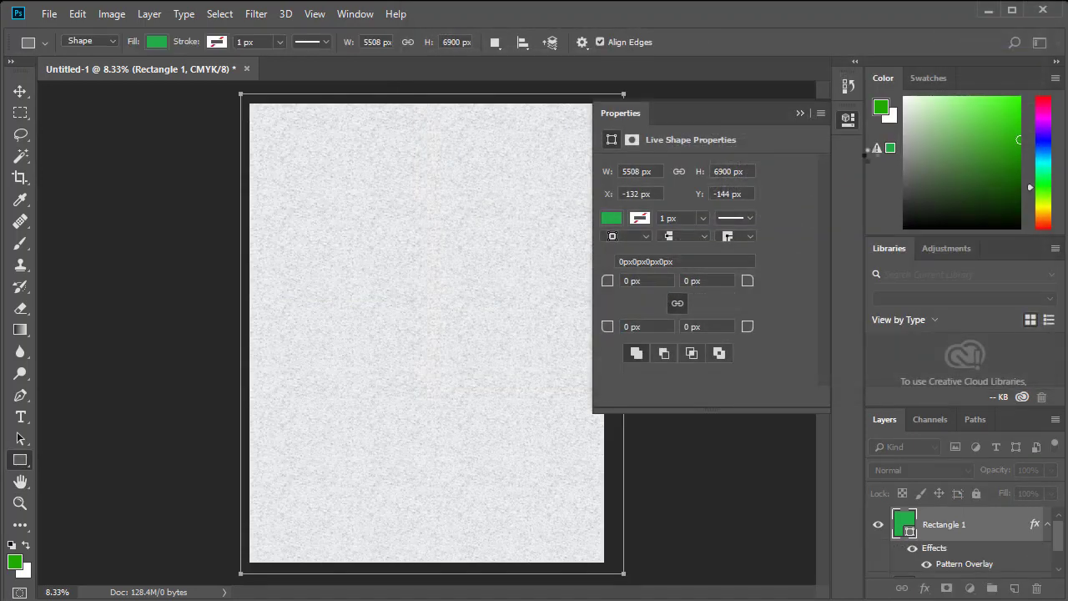
{"action": "left_click", "coordinate": [796, 113]}
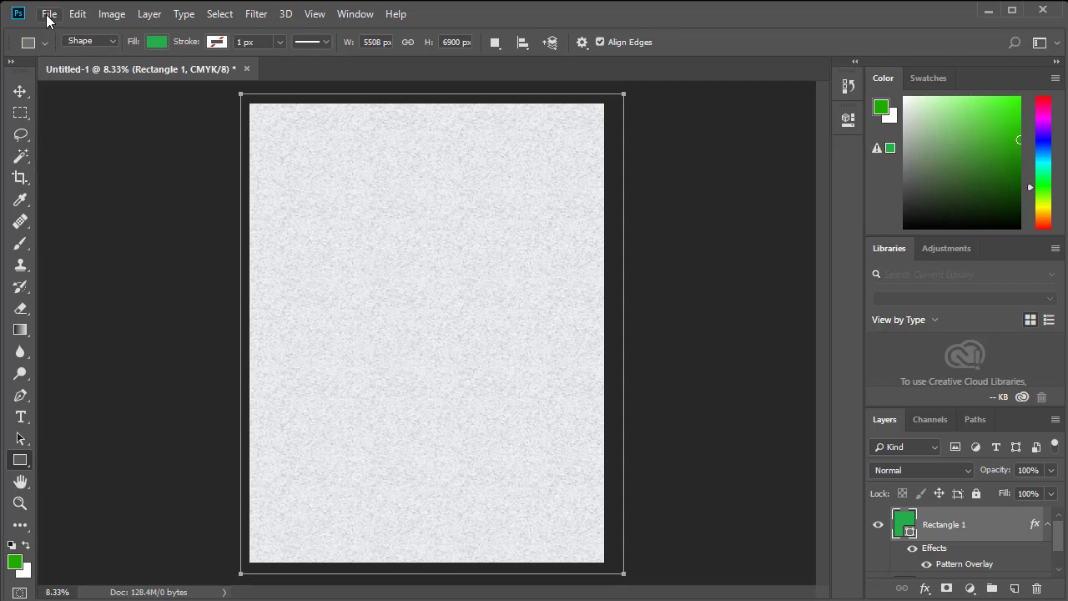
Open the orange-red fire painting and the green paint images together.
{"action": "left_click", "coordinate": [49, 14]}
{"action": "left_click", "coordinate": [62, 45]}
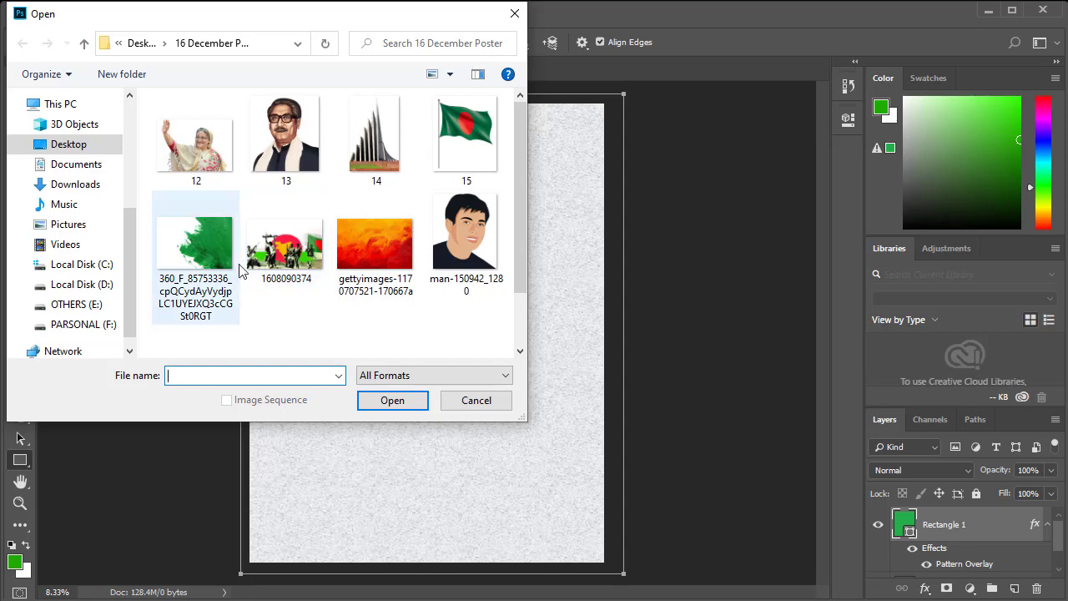
{"action": "left_click", "coordinate": [351, 261]}
{"action": "left_click", "coordinate": [195, 247], "text": "ctrl"}
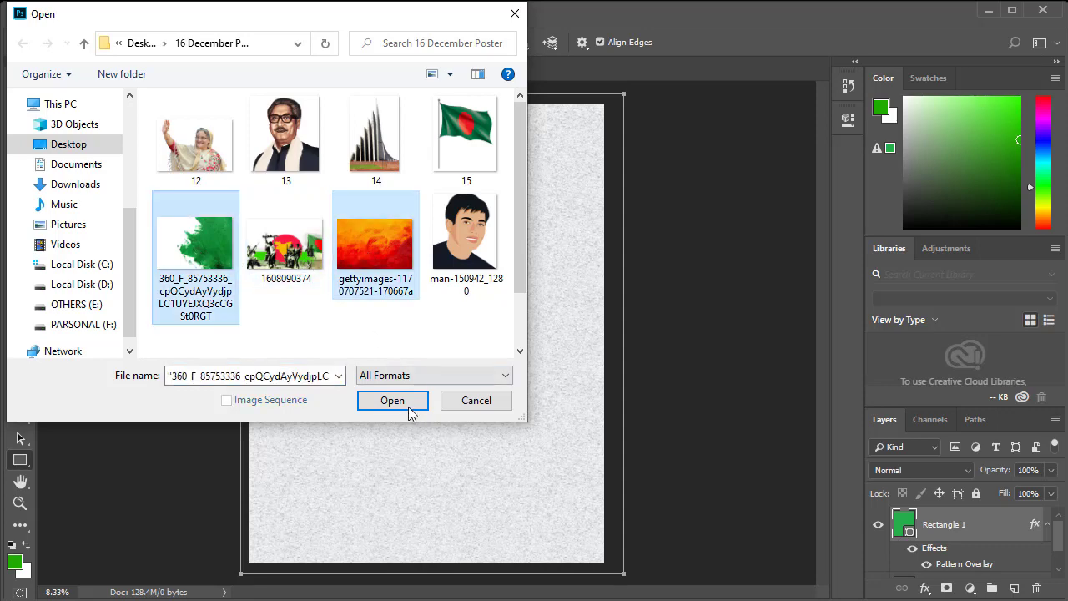
{"action": "left_click", "coordinate": [409, 408]}
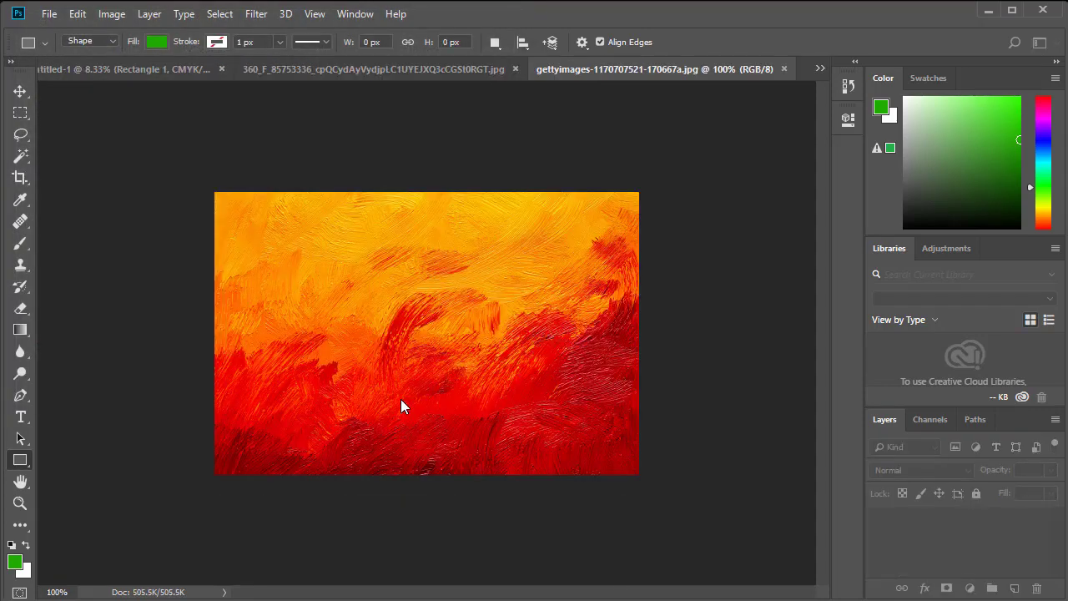
Move the fire painting into the poster and scale it up to about 535%.
{"action": "left_click", "coordinate": [20, 91]}
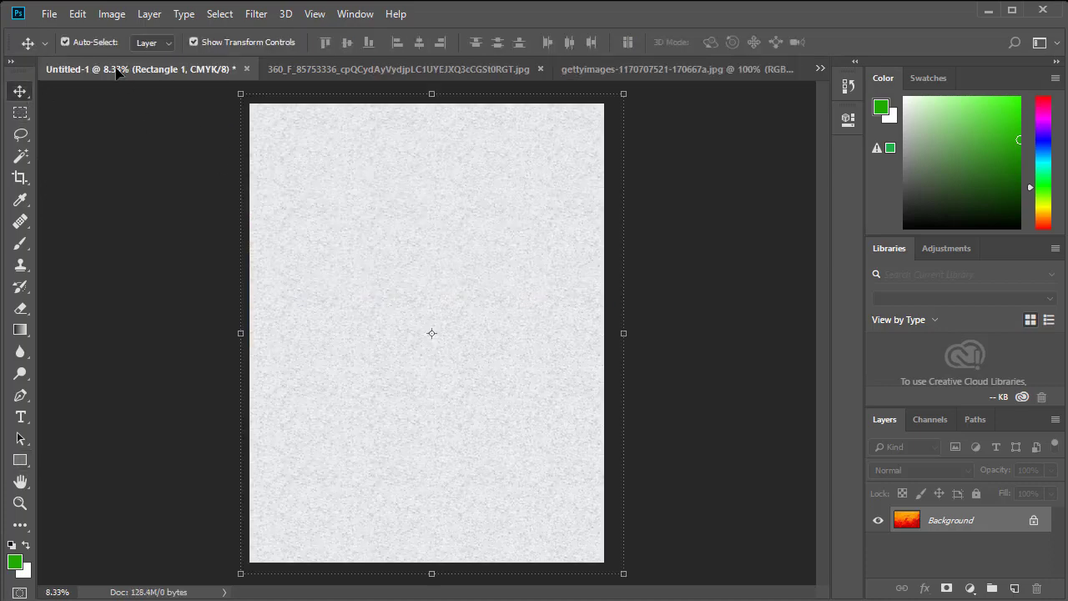
{"action": "left_click_drag", "start_coordinate": [167, 132], "coordinate": [344, 292]}
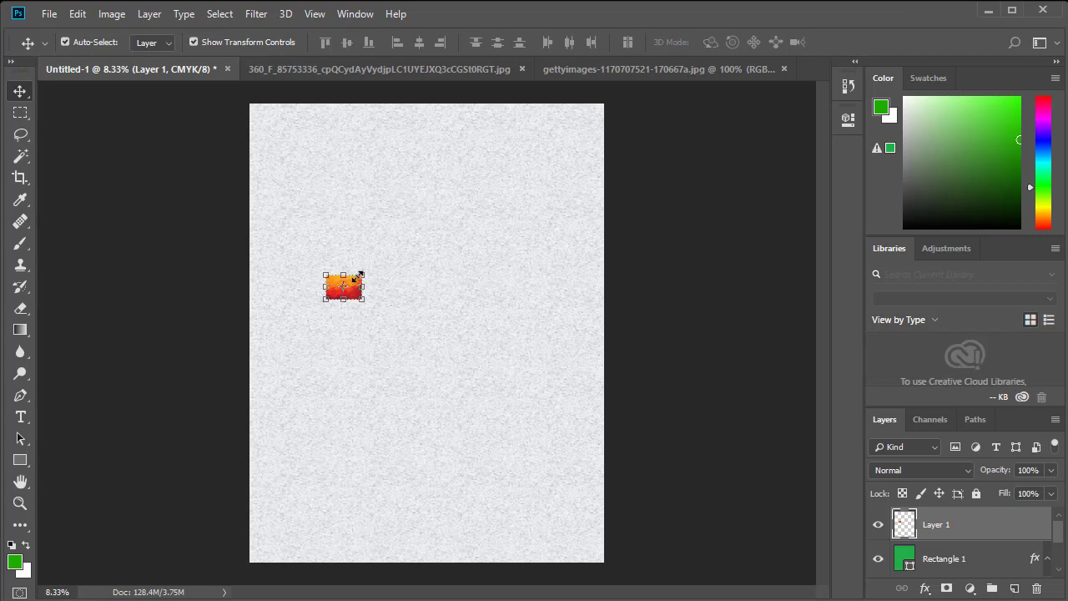
{"action": "left_click_drag", "start_coordinate": [360, 276], "coordinate": [515, 173]}
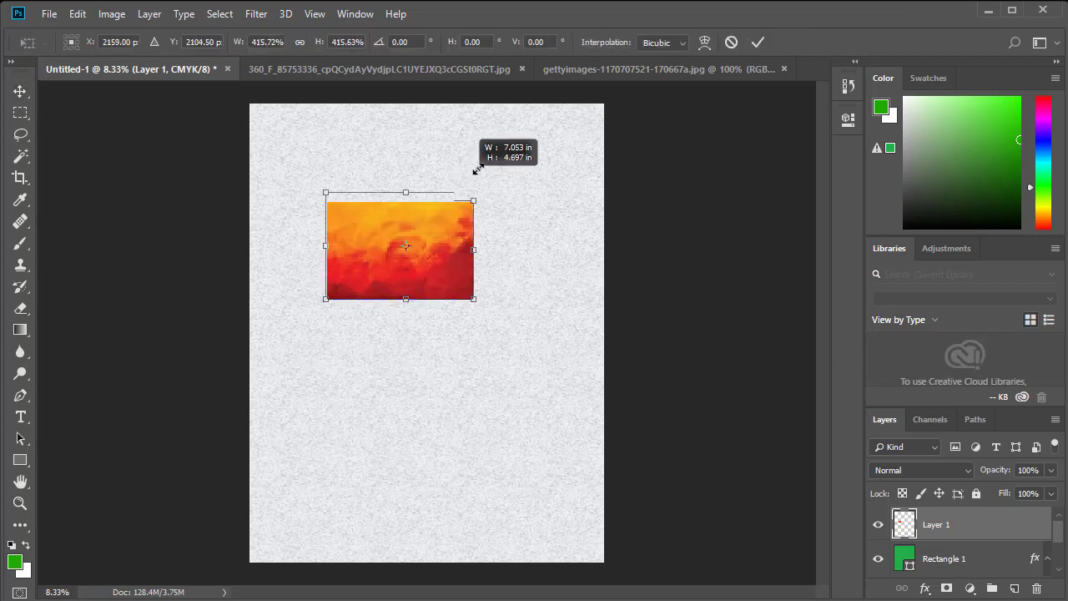
{"action": "left_click", "coordinate": [756, 42]}
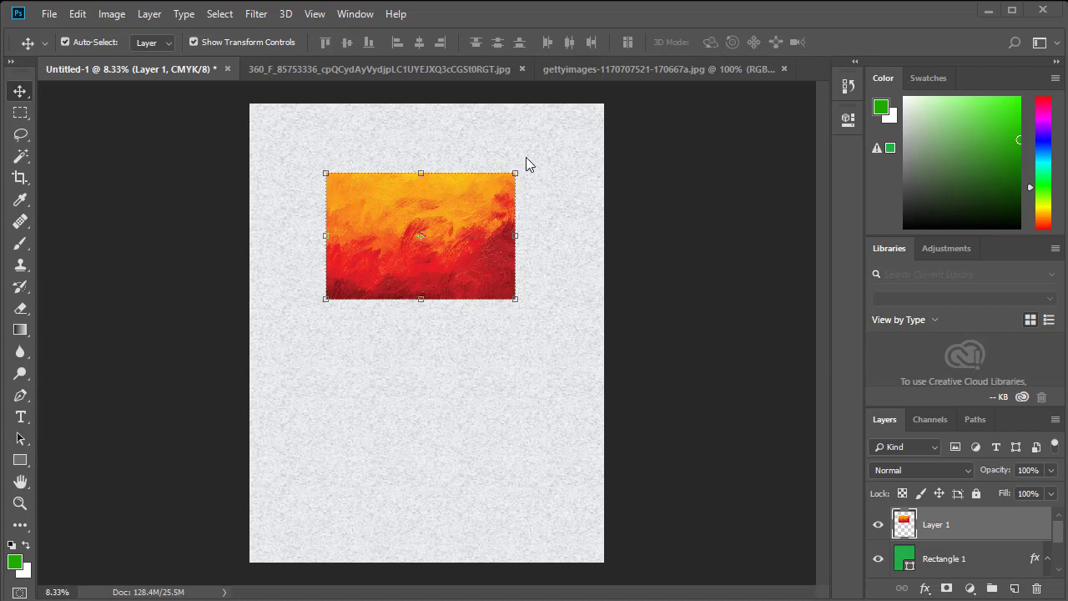
Rotate the fire painting to about 154° in the top-left corner, scaled to about 165%.
{"action": "left_click_drag", "start_coordinate": [526, 167], "coordinate": [300, 321]}
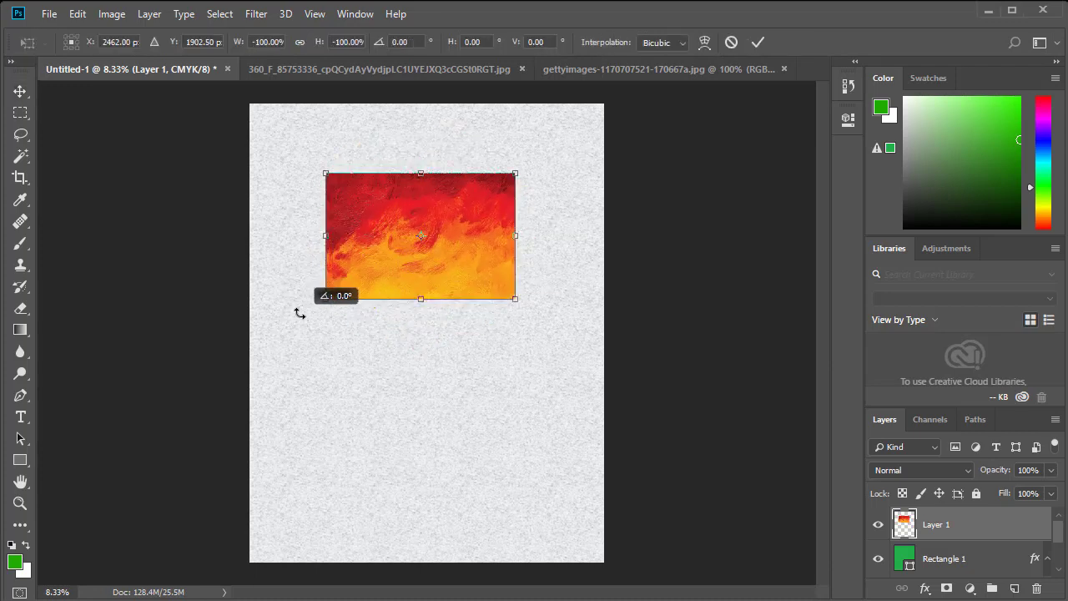
{"action": "left_click_drag", "start_coordinate": [420, 236], "coordinate": [315, 179]}
{"action": "left_click_drag", "start_coordinate": [456, 240], "coordinate": [358, 171]}
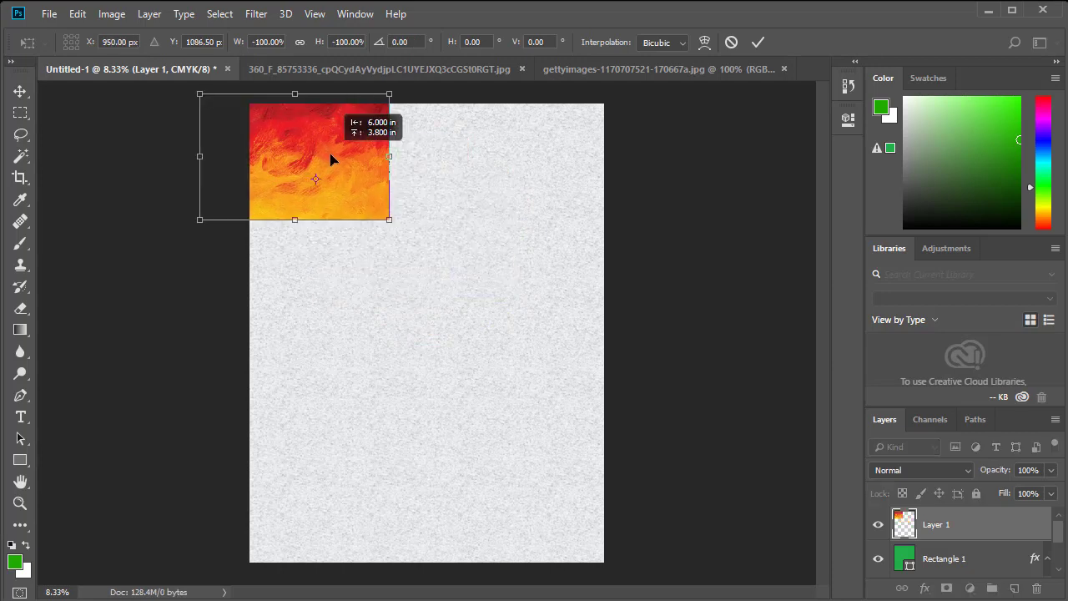
{"action": "left_click_drag", "start_coordinate": [444, 270], "coordinate": [489, 208]}
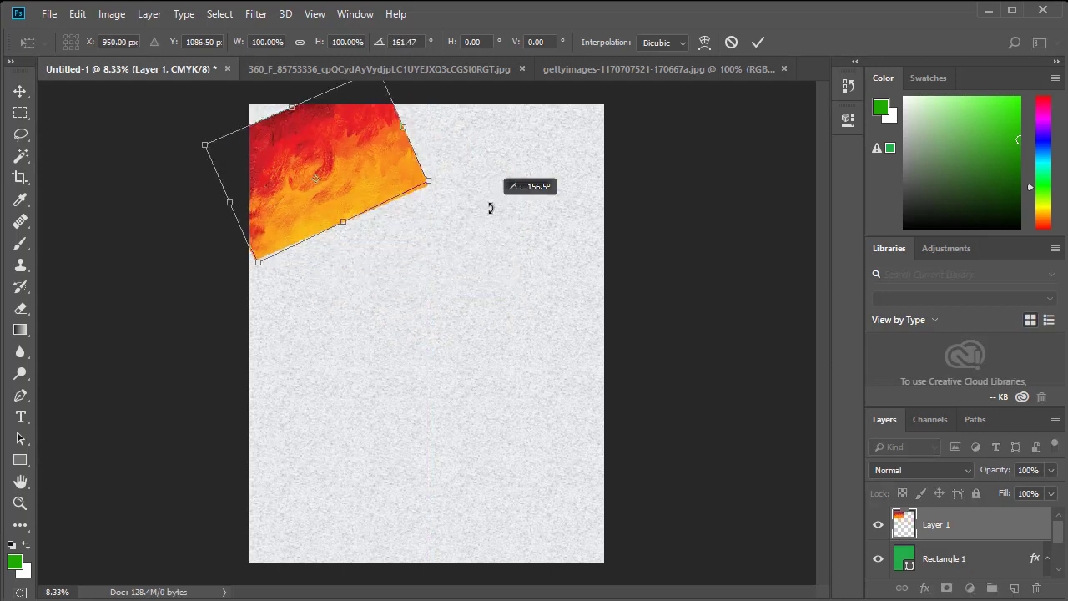
{"action": "left_click_drag", "start_coordinate": [431, 183], "coordinate": [573, 220]}
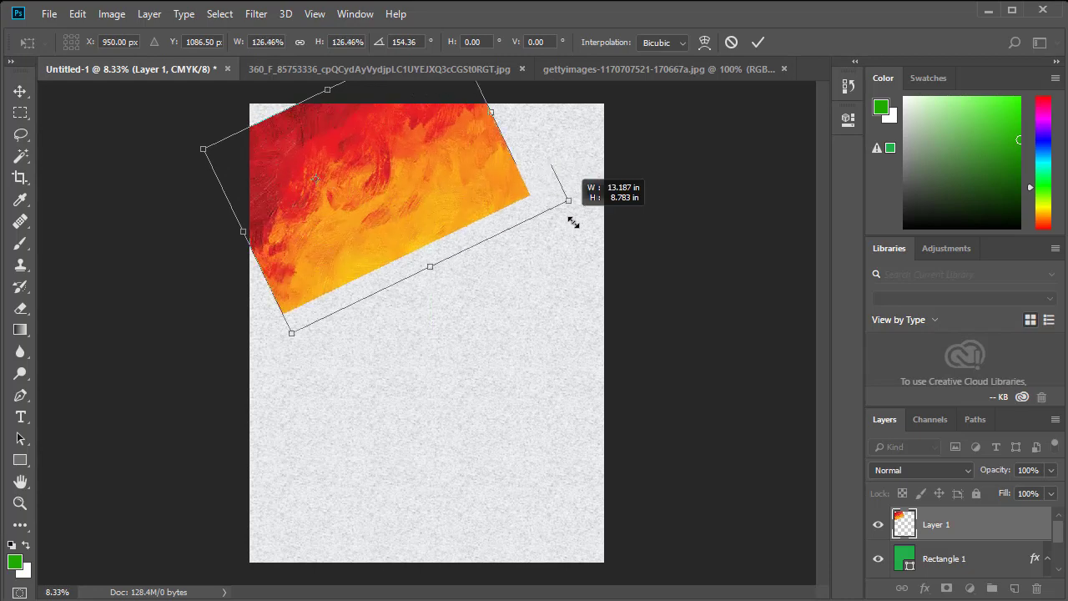
{"action": "mouse_move", "coordinate": [443, 181]}
{"action": "left_mouse_down"}
{"action": "mouse_move", "coordinate": [387, 178]}
{"action": "mouse_move", "coordinate": [396, 203]}
{"action": "left_mouse_up"}
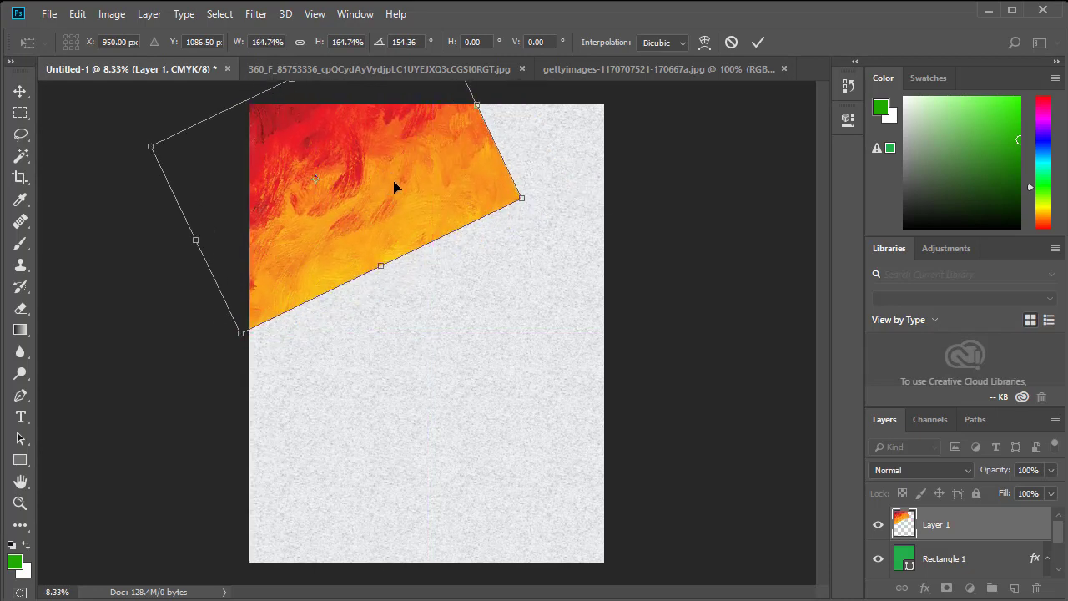
{"action": "left_click", "coordinate": [21, 310]}
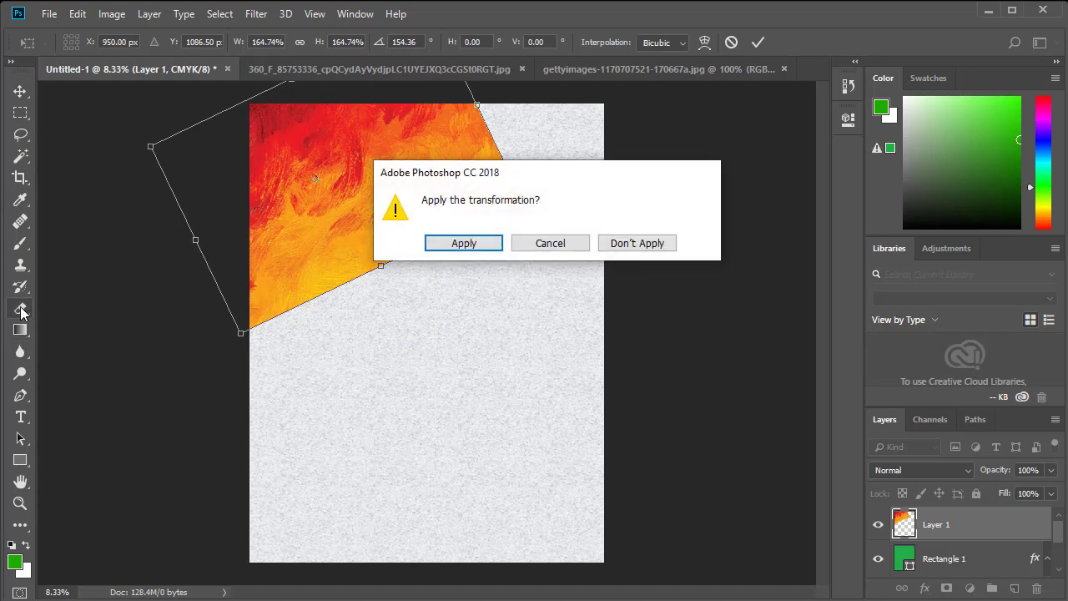
{"action": "left_click", "coordinate": [462, 248]}
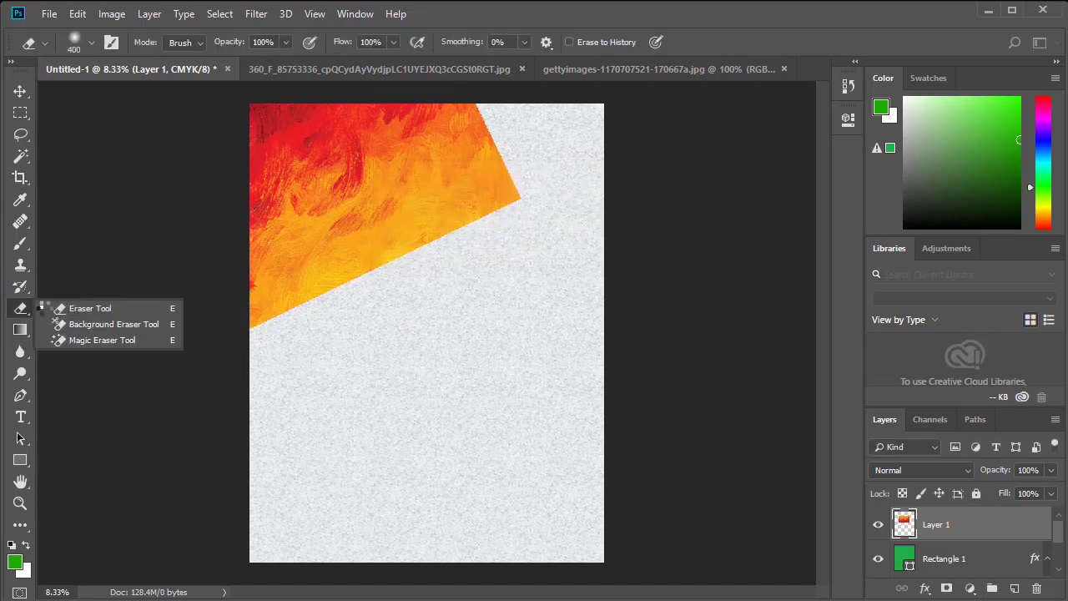
Erase the fire painting's edges with a large soft eraser so it fades into the grey page.
{"action": "left_click", "coordinate": [70, 310]}
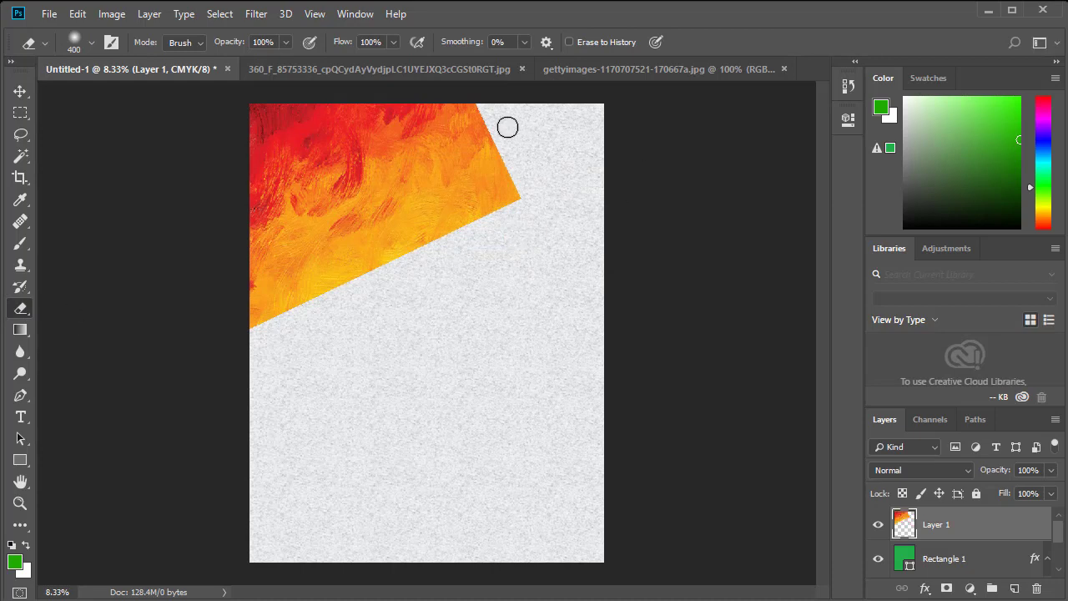
{"action": "mouse_move", "coordinate": [490, 130]}
{"action": "left_mouse_down"}
{"action": "mouse_move", "coordinate": [505, 189]}
{"action": "mouse_move", "coordinate": [492, 214]}
{"action": "left_mouse_up"}
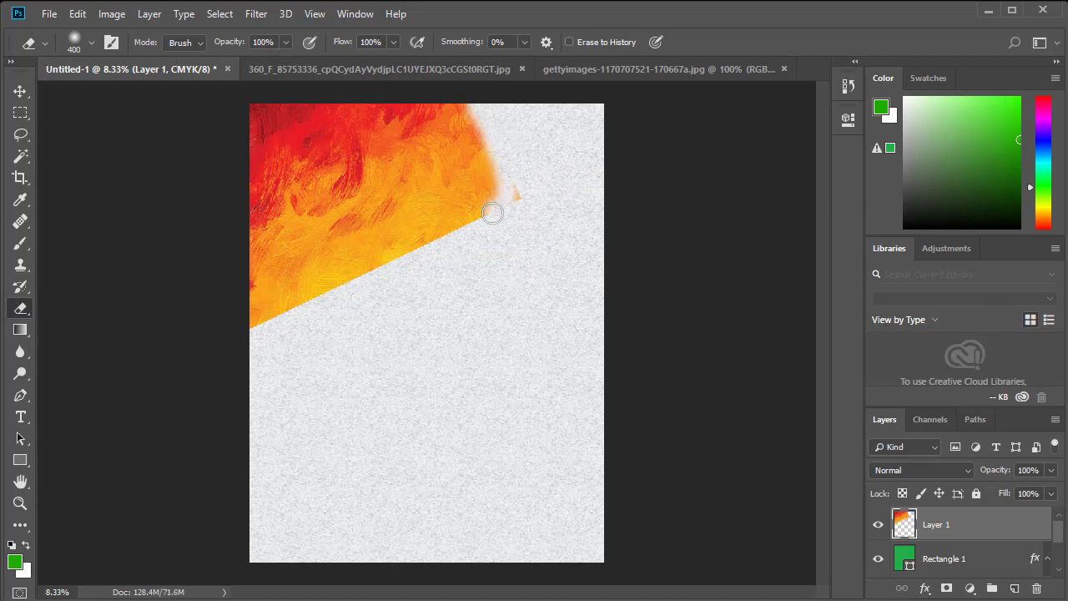
{"action": "key", "text": "bracketright"}
{"action": "key", "text": "bracketright"}
{"action": "key", "text": "bracketright"}
{"action": "key", "text": "bracketright"}
{"action": "key", "text": "bracketright"}
{"action": "key", "text": "bracketright"}
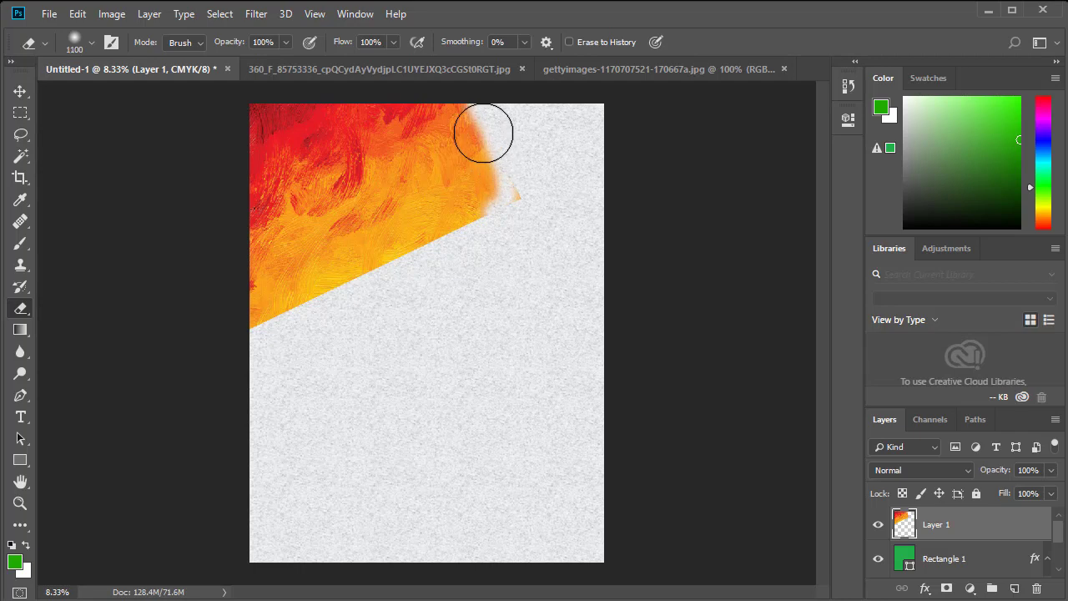
{"action": "key", "text": "bracketright"}
{"action": "key", "text": "bracketright"}
{"action": "mouse_move", "coordinate": [483, 141]}
{"action": "left_mouse_down"}
{"action": "mouse_move", "coordinate": [419, 245]}
{"action": "mouse_move", "coordinate": [289, 303]}
{"action": "mouse_move", "coordinate": [244, 361]}
{"action": "left_mouse_up"}
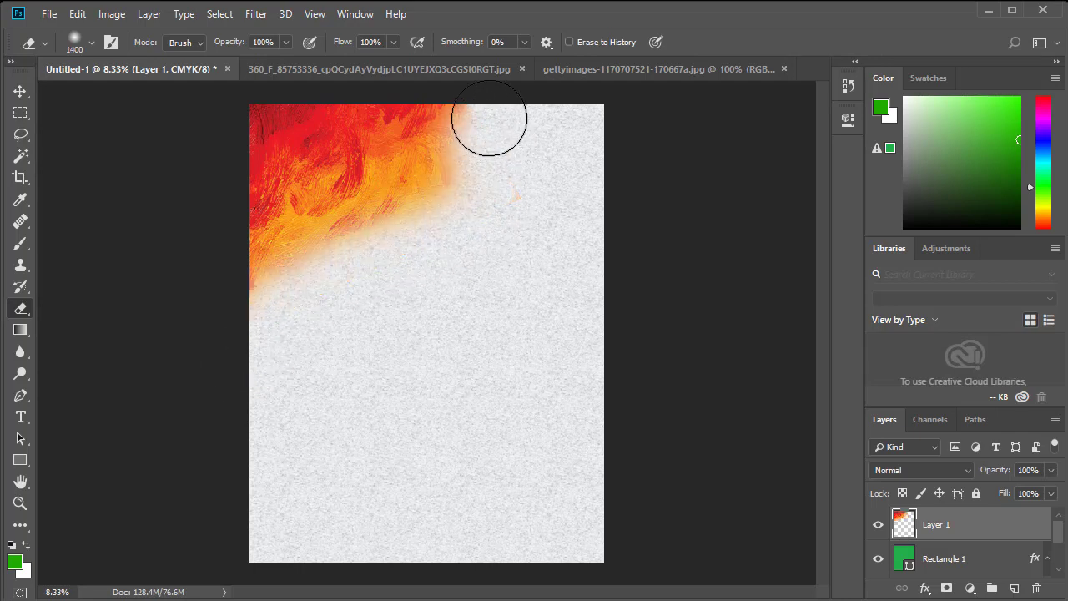
{"action": "left_click", "coordinate": [20, 91]}
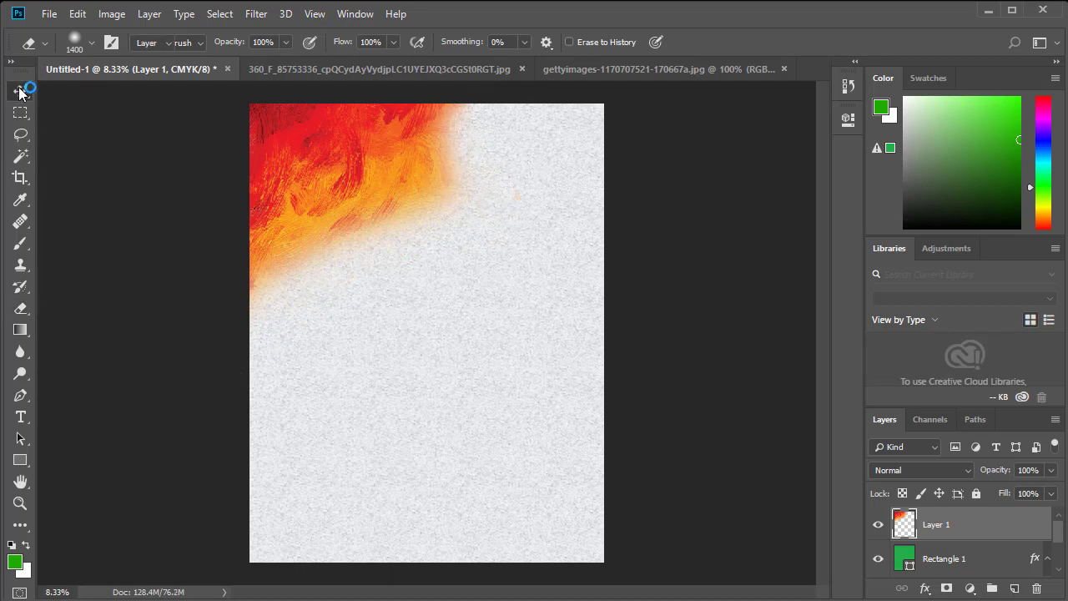
Bring the green paint into the poster, enlarged to about 1085% and tilted over the top right.
{"action": "left_click", "coordinate": [461, 69]}
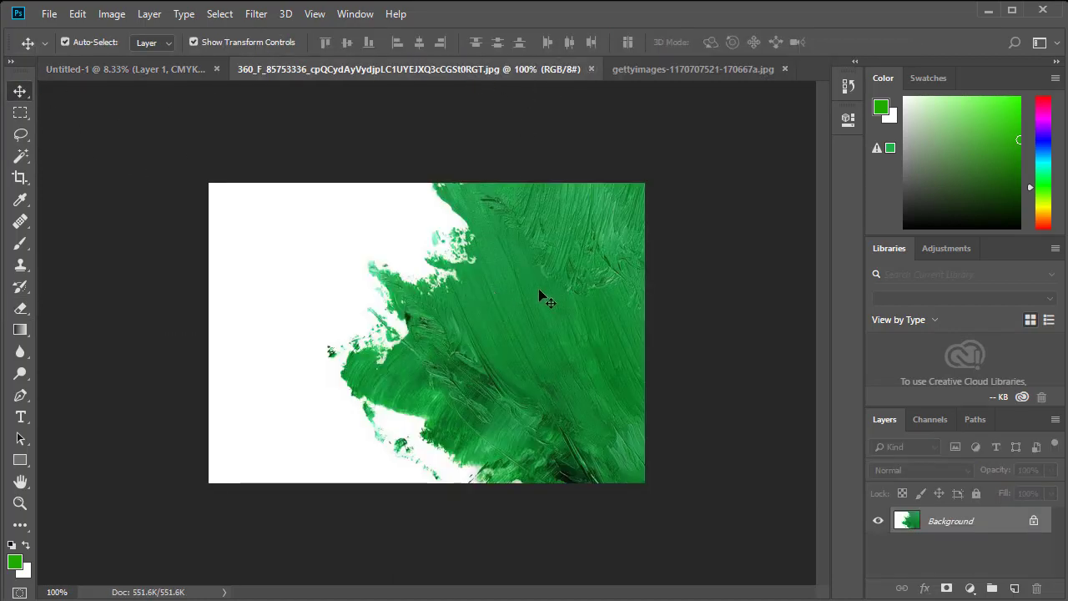
{"action": "mouse_move", "coordinate": [538, 288]}
{"action": "left_mouse_down"}
{"action": "mouse_move", "coordinate": [140, 67]}
{"action": "mouse_move", "coordinate": [447, 279]}
{"action": "mouse_move", "coordinate": [705, 105]}
{"action": "left_mouse_up"}
{"action": "mouse_move", "coordinate": [539, 180]}
{"action": "left_mouse_down"}
{"action": "mouse_move", "coordinate": [407, 177]}
{"action": "mouse_move", "coordinate": [430, 178]}
{"action": "left_mouse_up"}
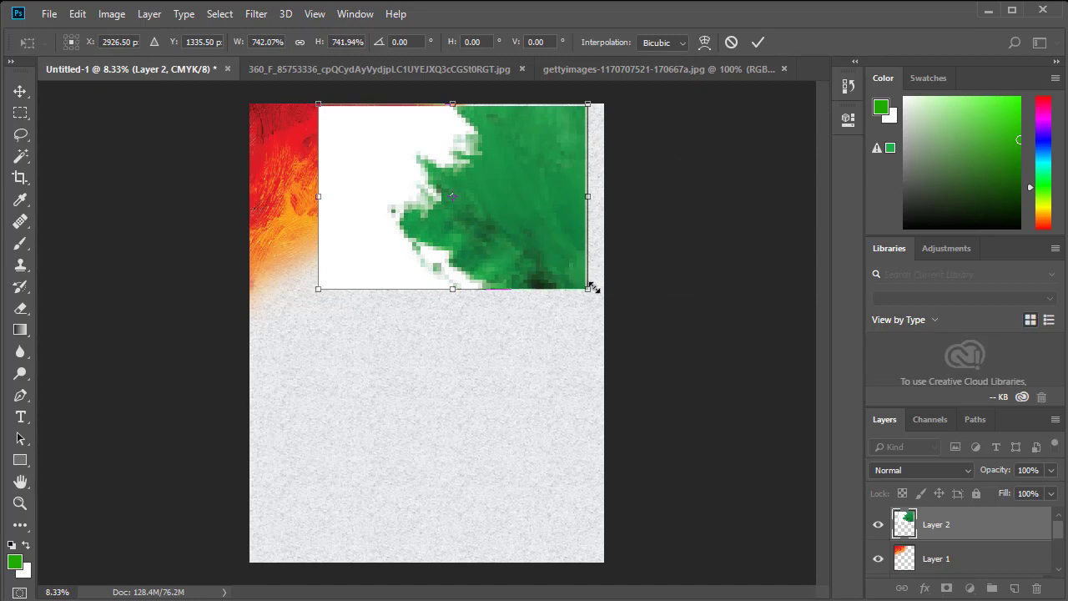
{"action": "mouse_move", "coordinate": [592, 290]}
{"action": "left_mouse_down"}
{"action": "mouse_move", "coordinate": [652, 350]}
{"action": "mouse_move", "coordinate": [706, 293]}
{"action": "left_mouse_up"}
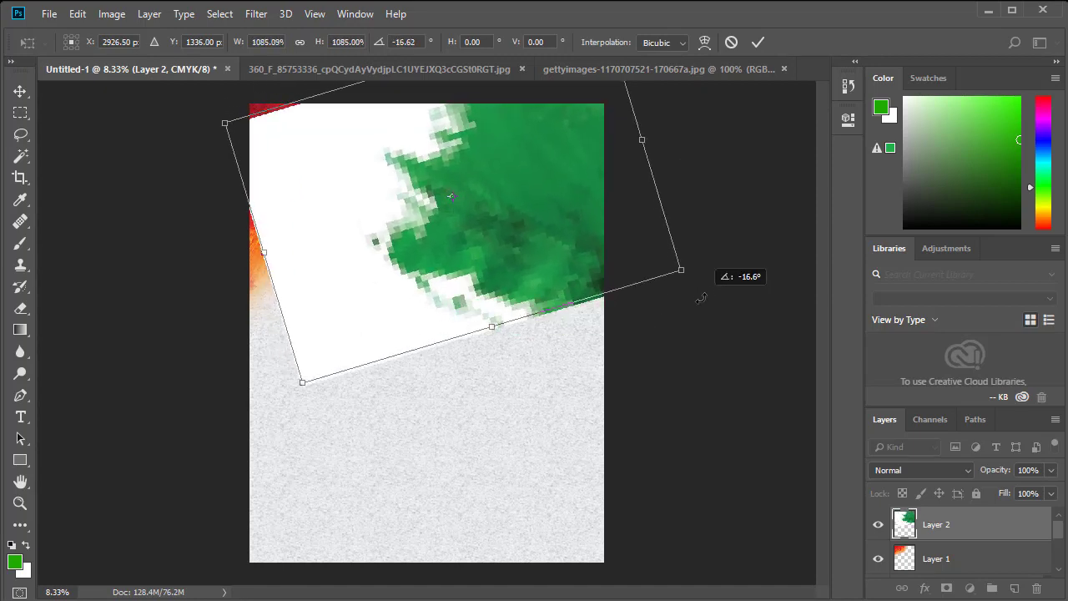
{"action": "left_click", "coordinate": [759, 41]}
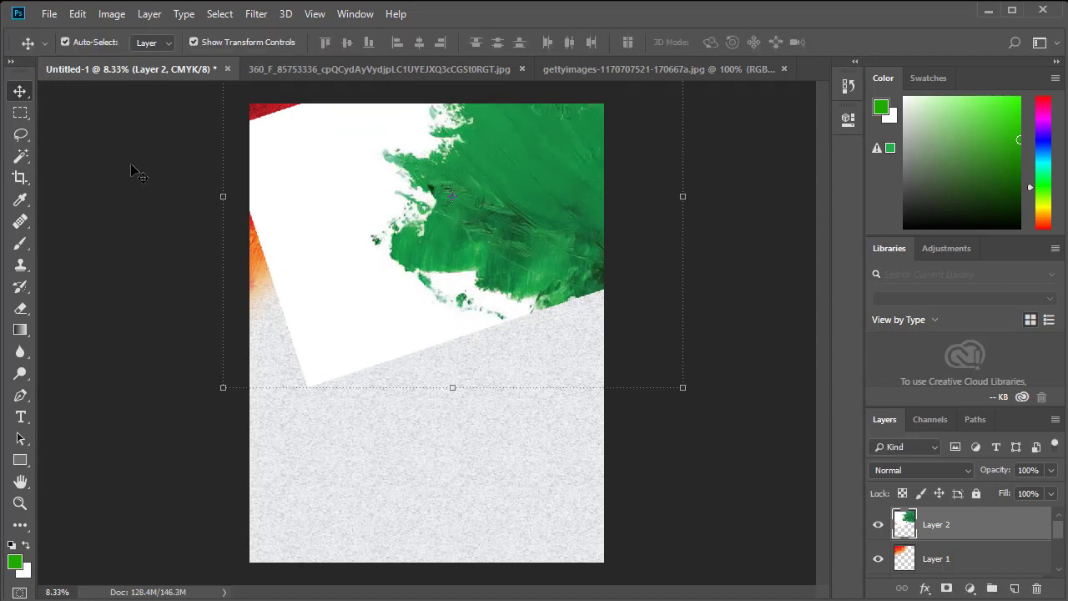
Remove the green paint's white background with the Magic Wand, then deselect.
{"action": "left_click", "coordinate": [22, 157]}
{"action": "left_click", "coordinate": [325, 173]}
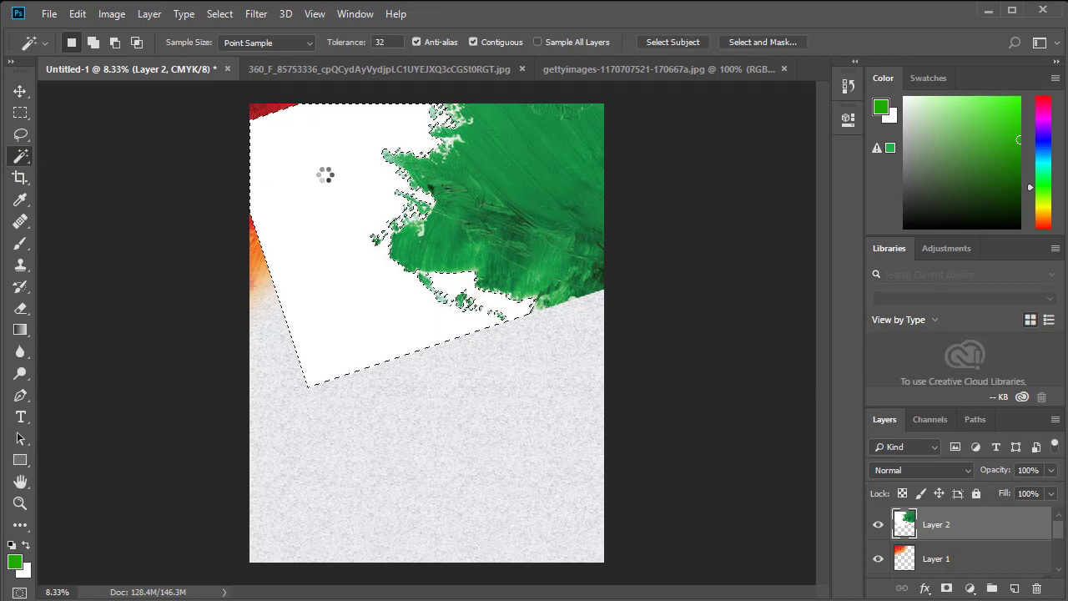
{"action": "key", "text": "Delete"}
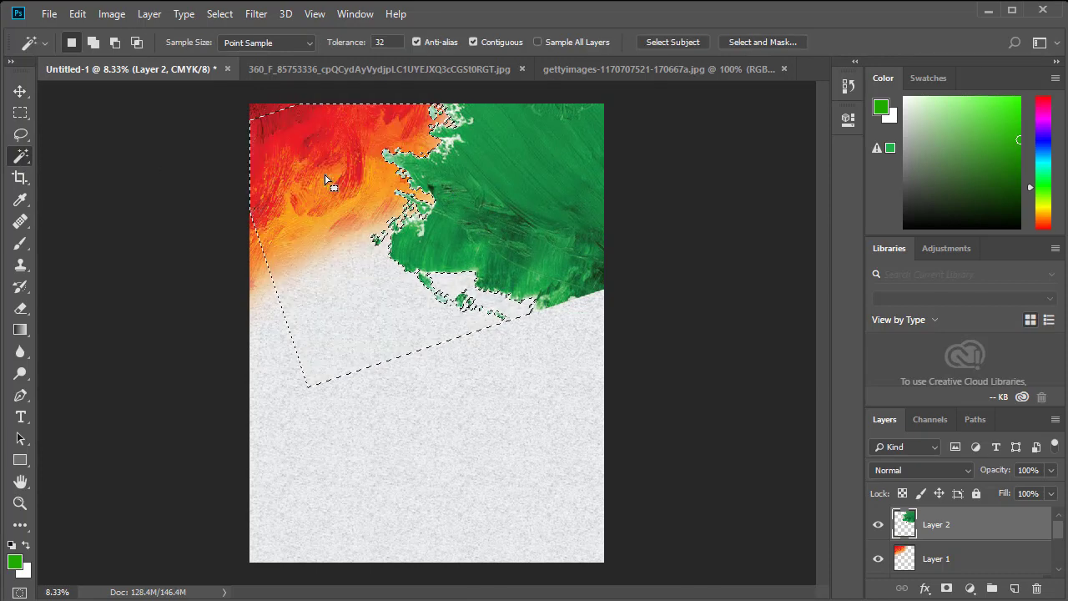
{"action": "key", "text": "ctrl+d"}
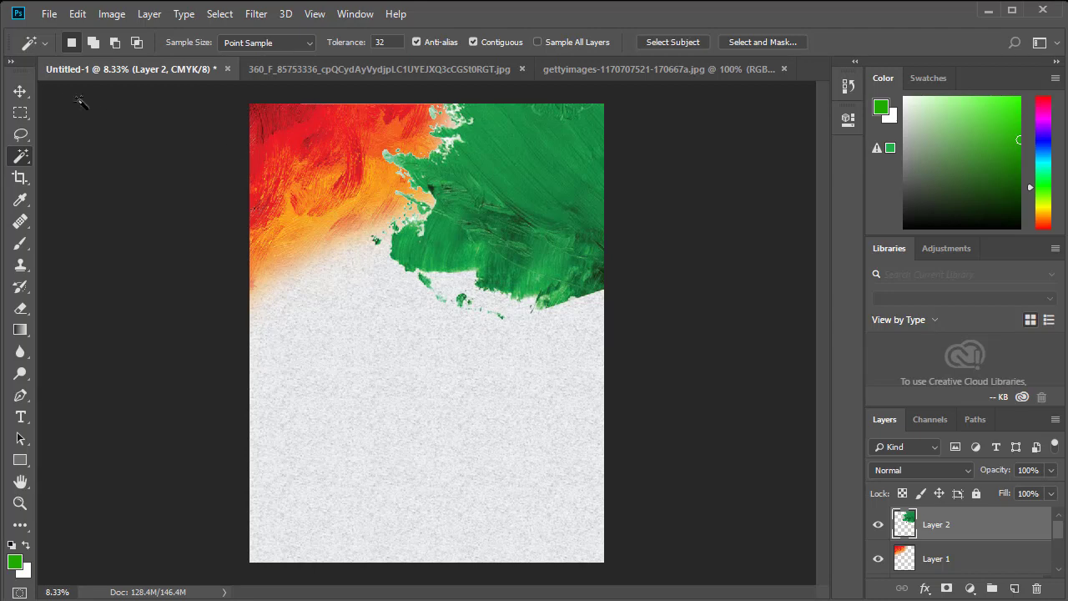
Reposition the green paint up and left and resize it to about 92%.
{"action": "left_click", "coordinate": [20, 90]}
{"action": "left_click_drag", "start_coordinate": [492, 172], "coordinate": [488, 145]}
{"action": "left_click_drag", "start_coordinate": [659, 294], "coordinate": [651, 316]}
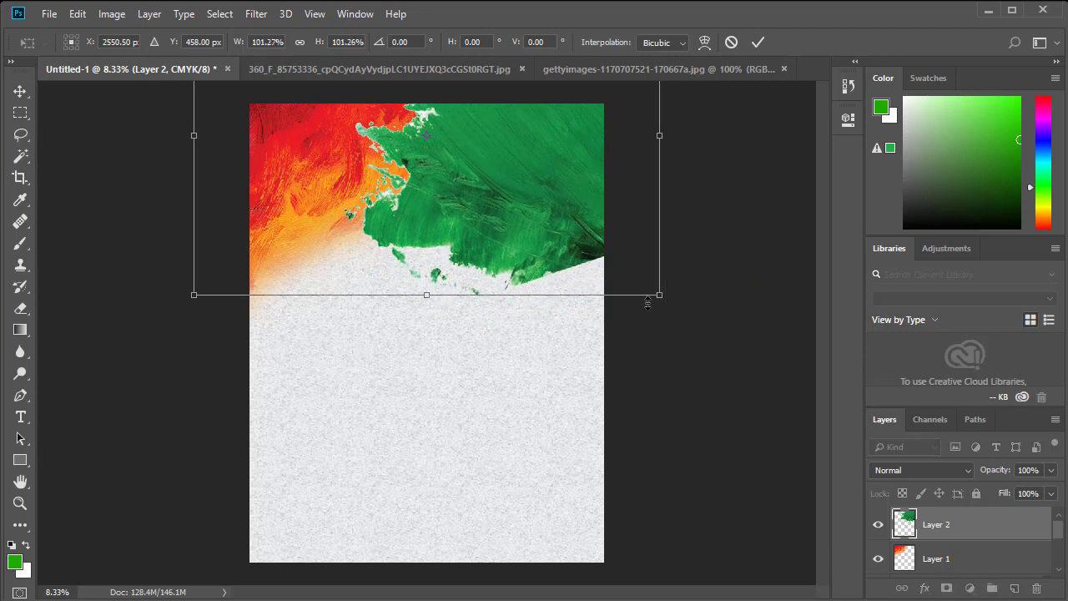
{"action": "mouse_move", "coordinate": [501, 197]}
{"action": "left_mouse_down"}
{"action": "mouse_move", "coordinate": [505, 175]}
{"action": "mouse_move", "coordinate": [536, 221]}
{"action": "mouse_move", "coordinate": [528, 199]}
{"action": "left_mouse_up"}
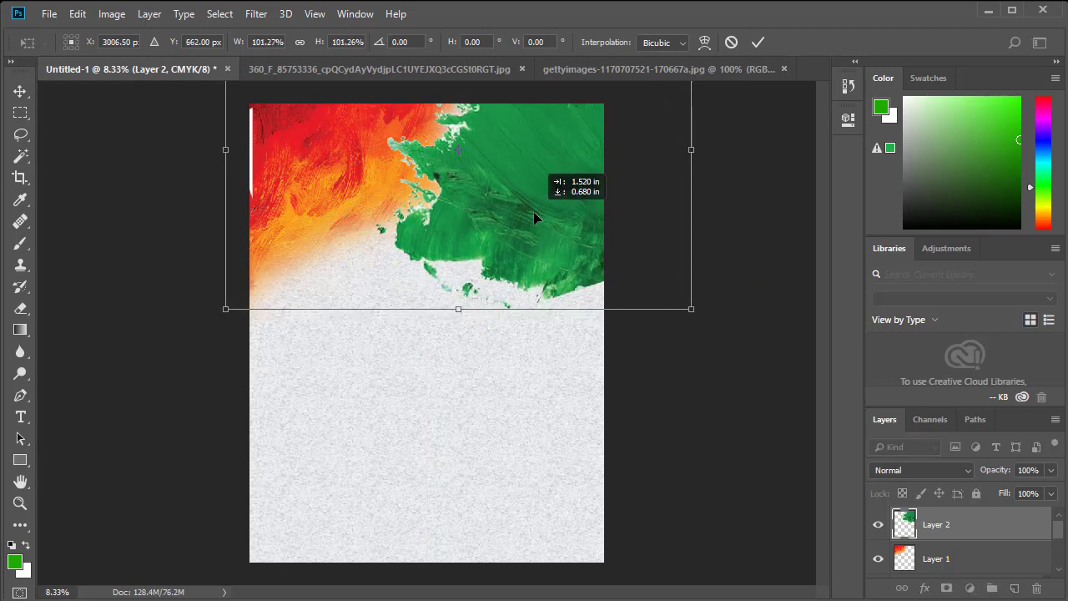
{"action": "left_click_drag", "start_coordinate": [685, 297], "coordinate": [631, 260]}
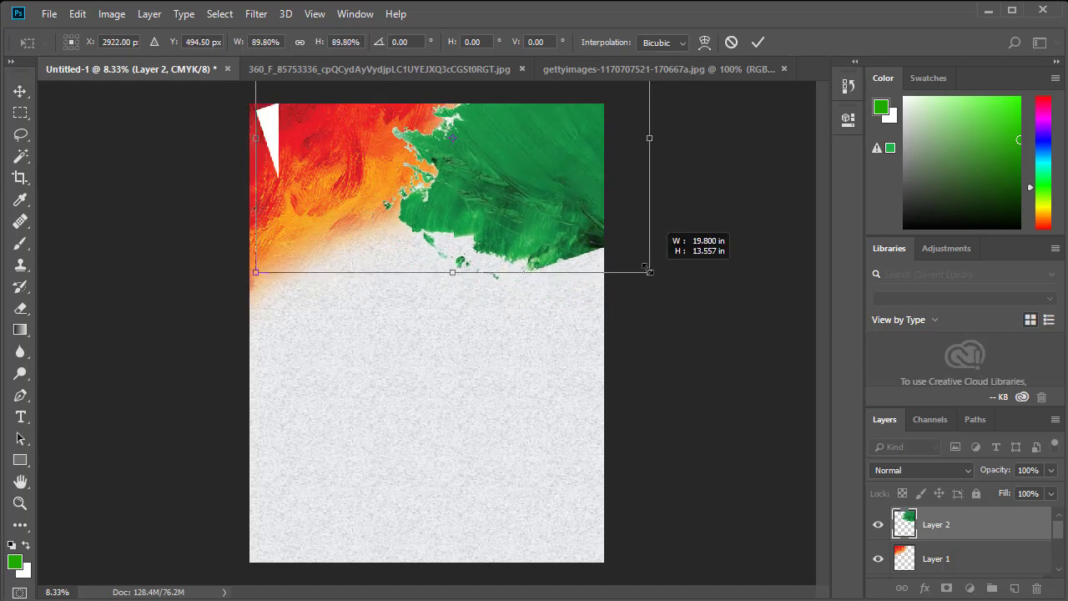
{"action": "left_click_drag", "start_coordinate": [584, 190], "coordinate": [575, 186]}
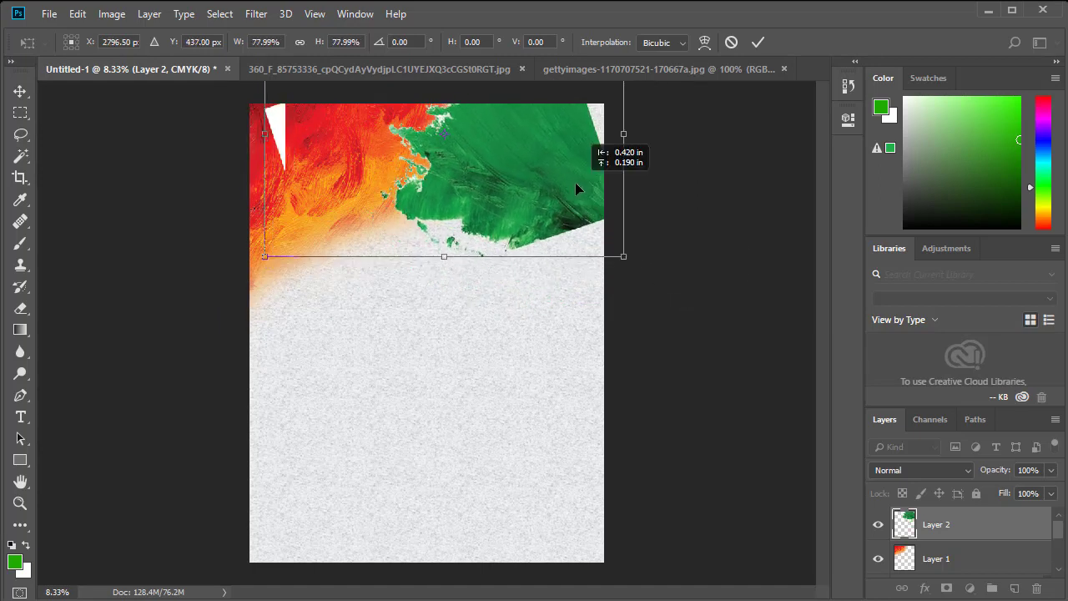
{"action": "left_click_drag", "start_coordinate": [627, 260], "coordinate": [691, 305]}
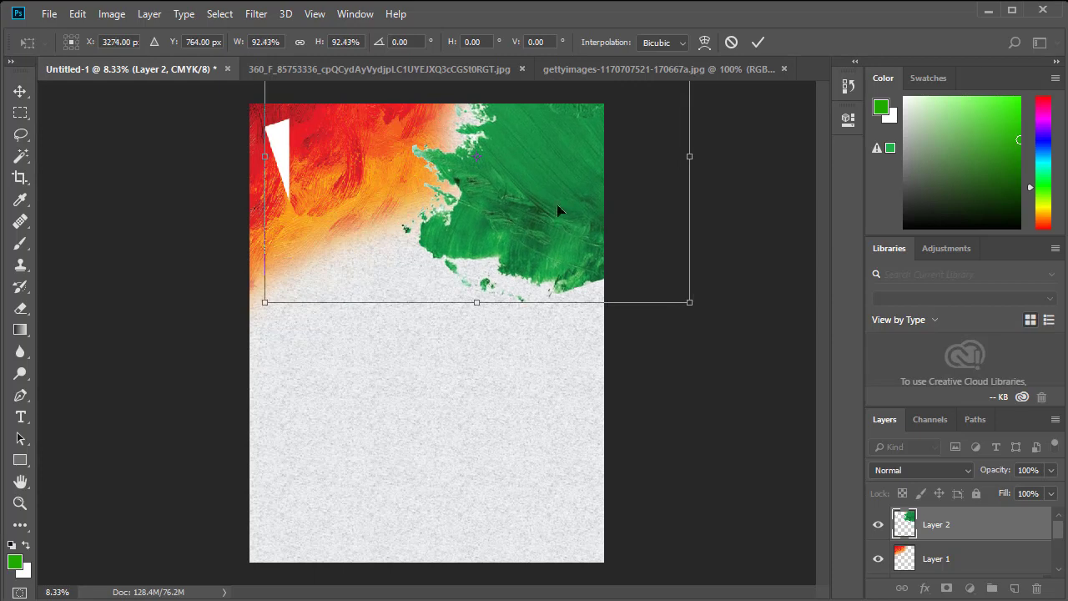
{"action": "left_click_drag", "start_coordinate": [556, 204], "coordinate": [537, 188]}
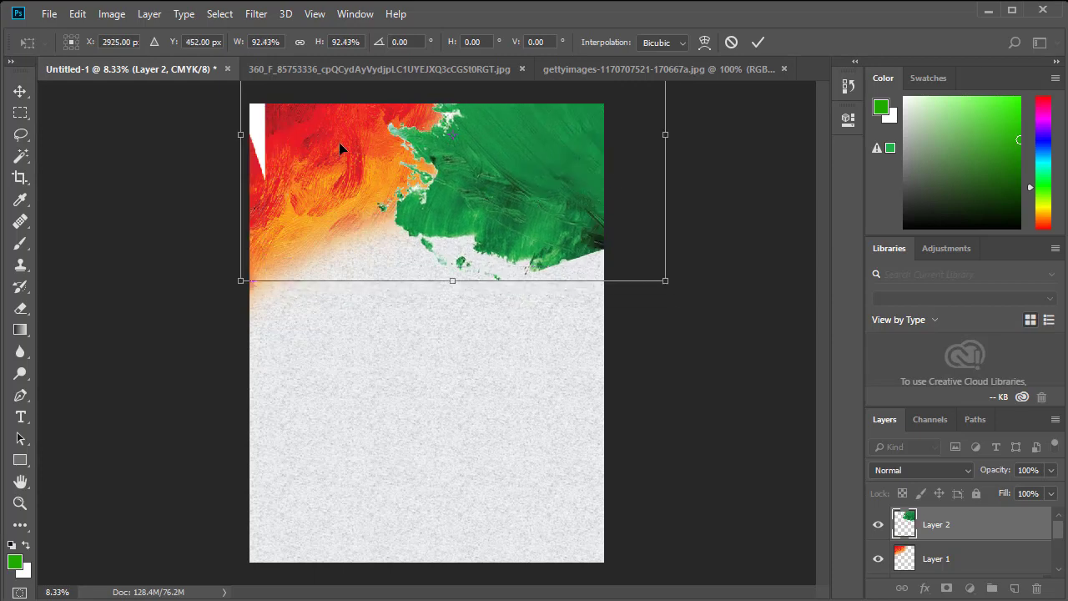
Erase leftover white patches and fade the green paint's edges into the orange paint.
{"action": "left_click", "coordinate": [20, 310]}
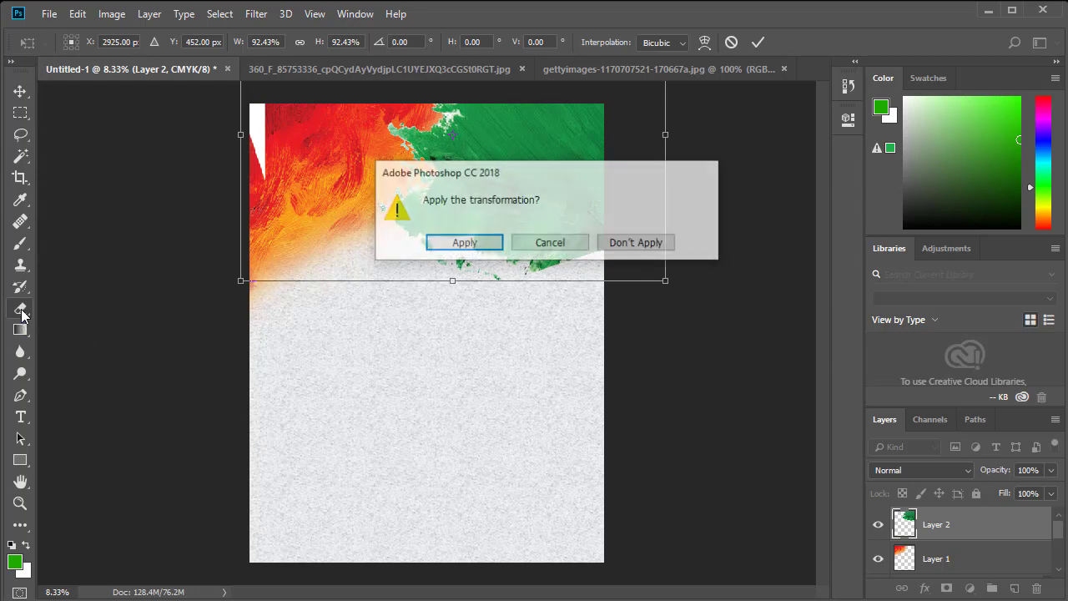
{"action": "left_click", "coordinate": [464, 243]}
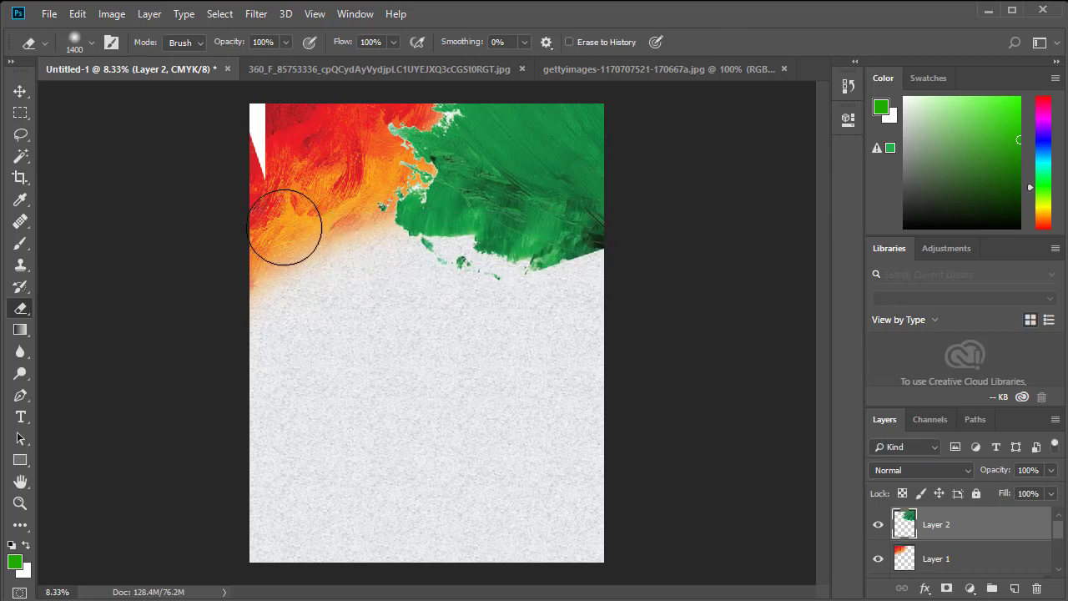
{"action": "left_click_drag", "start_coordinate": [254, 112], "coordinate": [250, 190]}
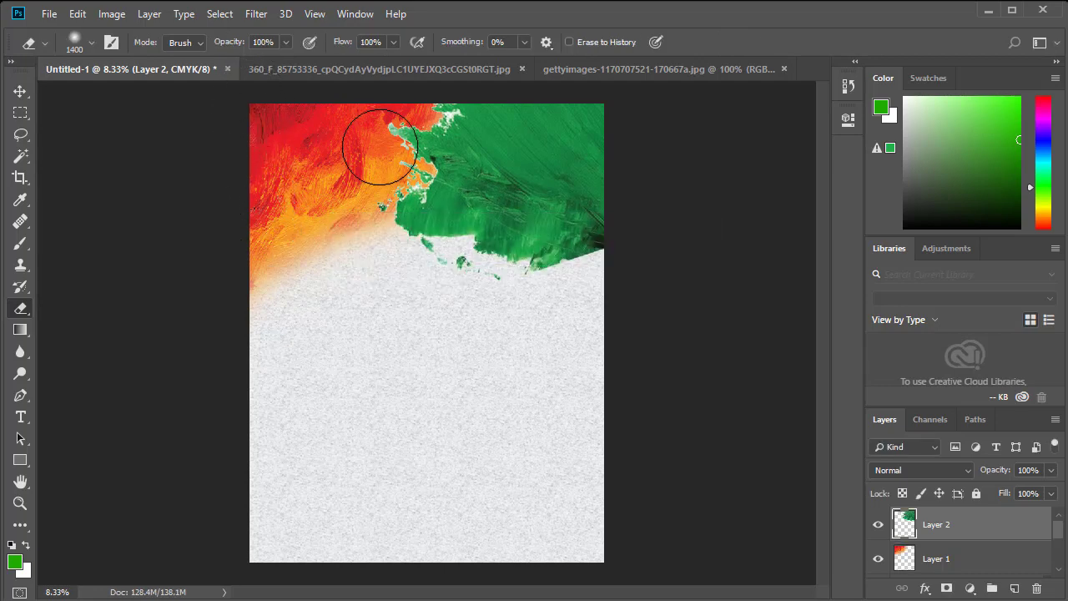
{"action": "mouse_move", "coordinate": [379, 147]}
{"action": "left_mouse_down"}
{"action": "mouse_move", "coordinate": [380, 187]}
{"action": "mouse_move", "coordinate": [526, 274]}
{"action": "mouse_move", "coordinate": [655, 243]}
{"action": "left_mouse_up"}
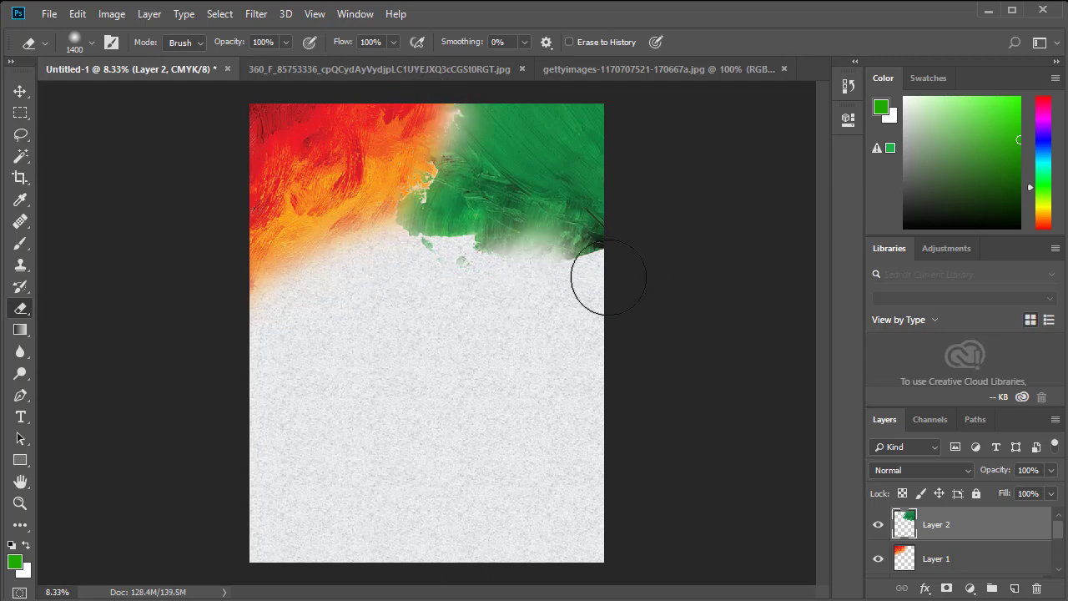
{"action": "mouse_move", "coordinate": [608, 278]}
{"action": "left_mouse_down"}
{"action": "mouse_move", "coordinate": [448, 305]}
{"action": "mouse_move", "coordinate": [387, 267]}
{"action": "mouse_move", "coordinate": [431, 296]}
{"action": "left_mouse_up"}
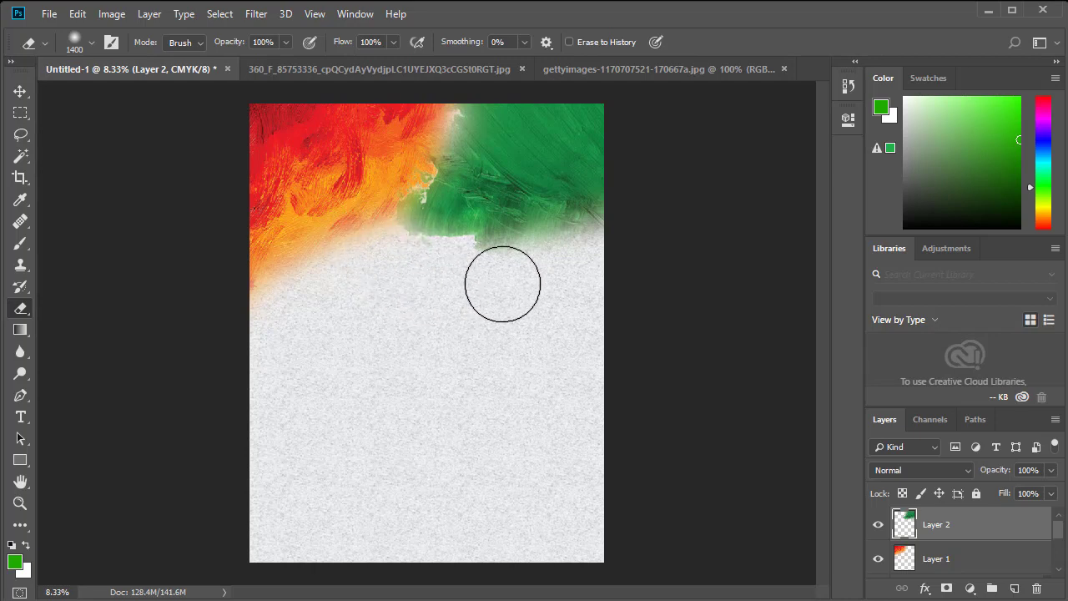
{"action": "left_click_drag", "start_coordinate": [351, 267], "coordinate": [273, 321]}
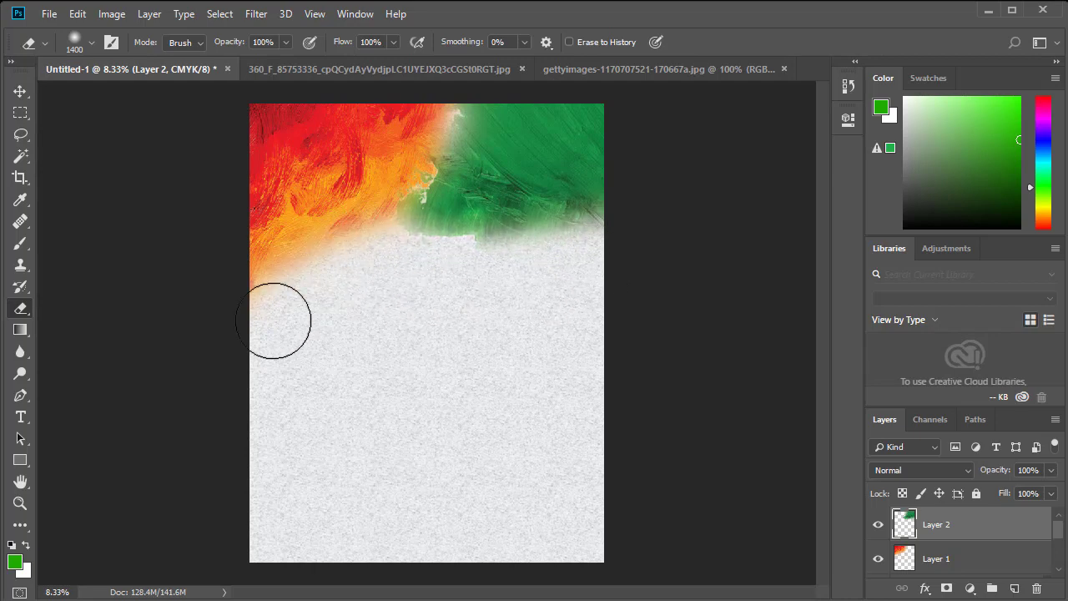
Stretch the green paint to 116% width and 124% height, then close both source images.
{"action": "left_click", "coordinate": [19, 94]}
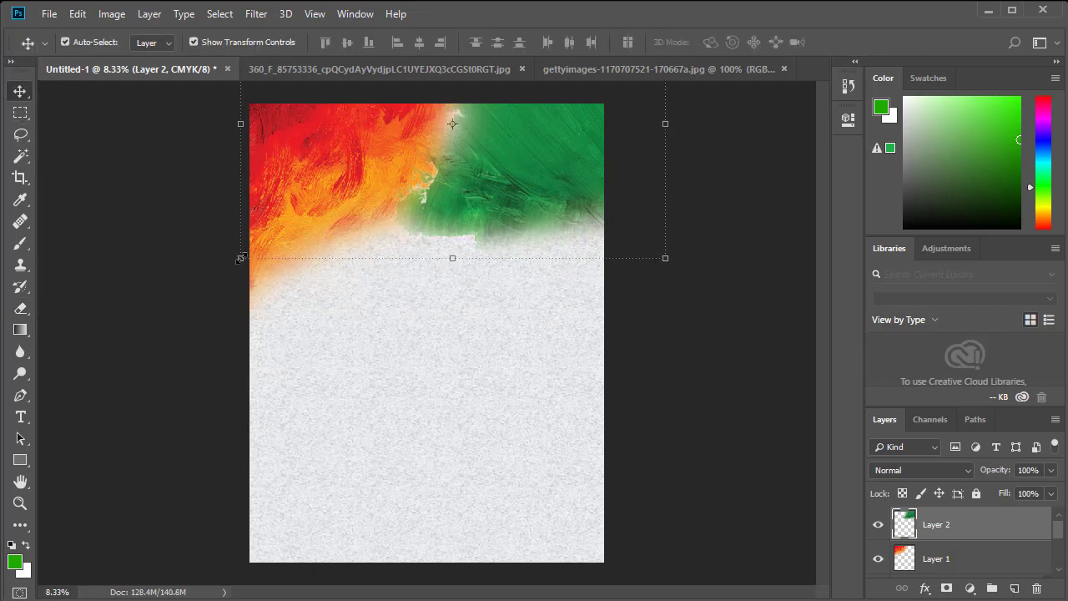
{"action": "left_click_drag", "start_coordinate": [240, 258], "coordinate": [173, 279]}
{"action": "left_click_drag", "start_coordinate": [479, 209], "coordinate": [492, 190]}
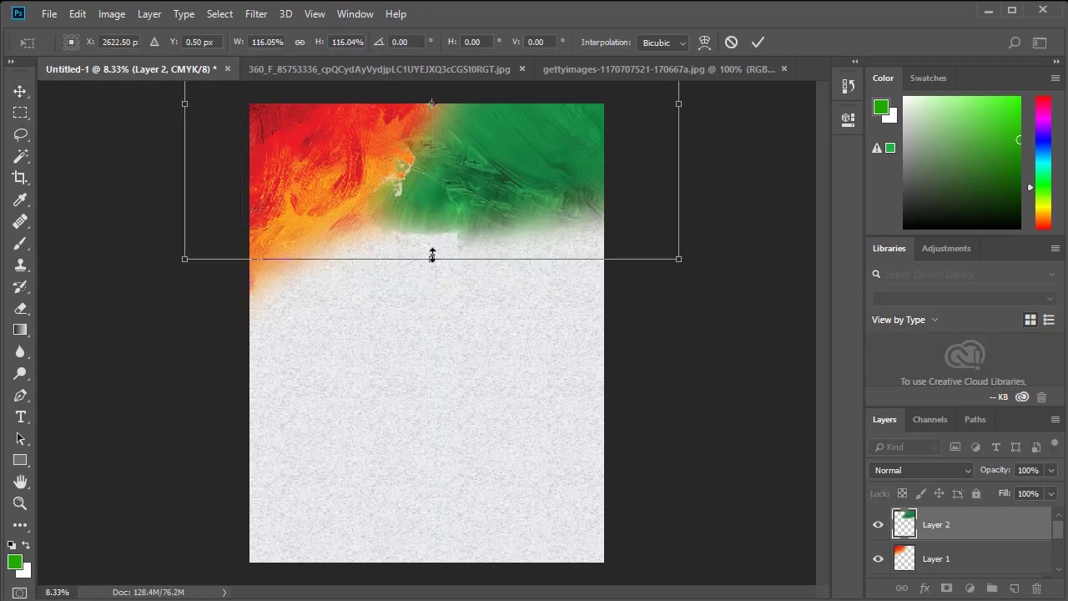
{"action": "left_click_drag", "start_coordinate": [431, 259], "coordinate": [431, 278]}
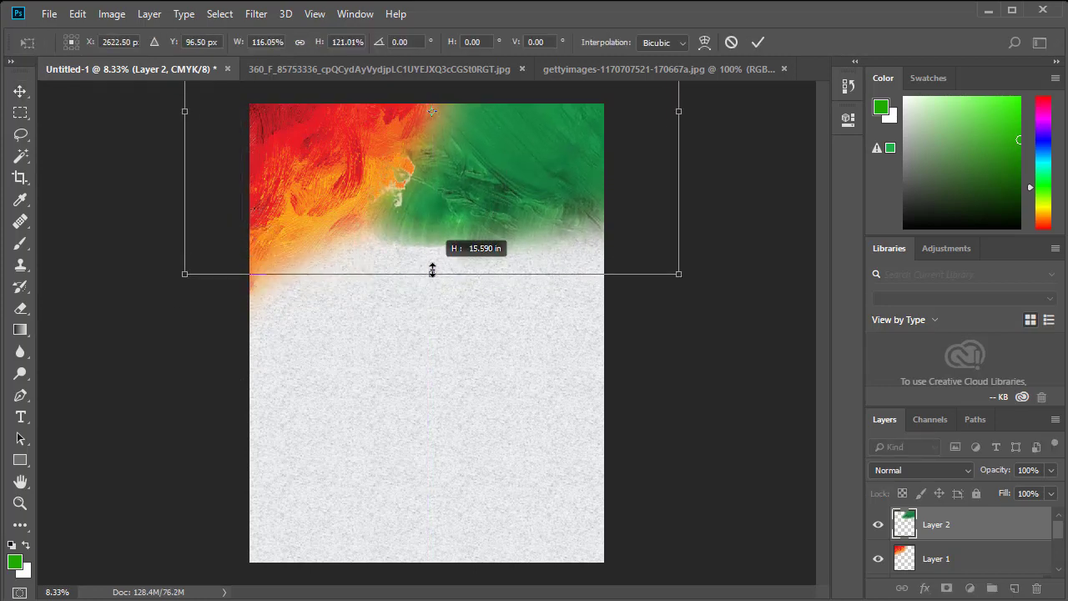
{"action": "left_click", "coordinate": [757, 42]}
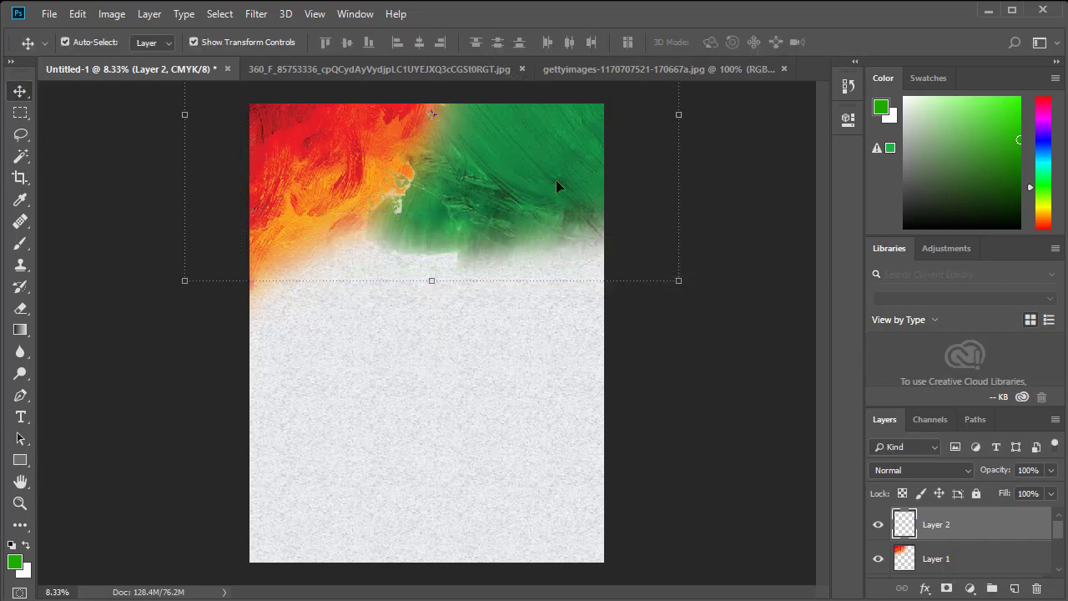
{"action": "left_click", "coordinate": [520, 68]}
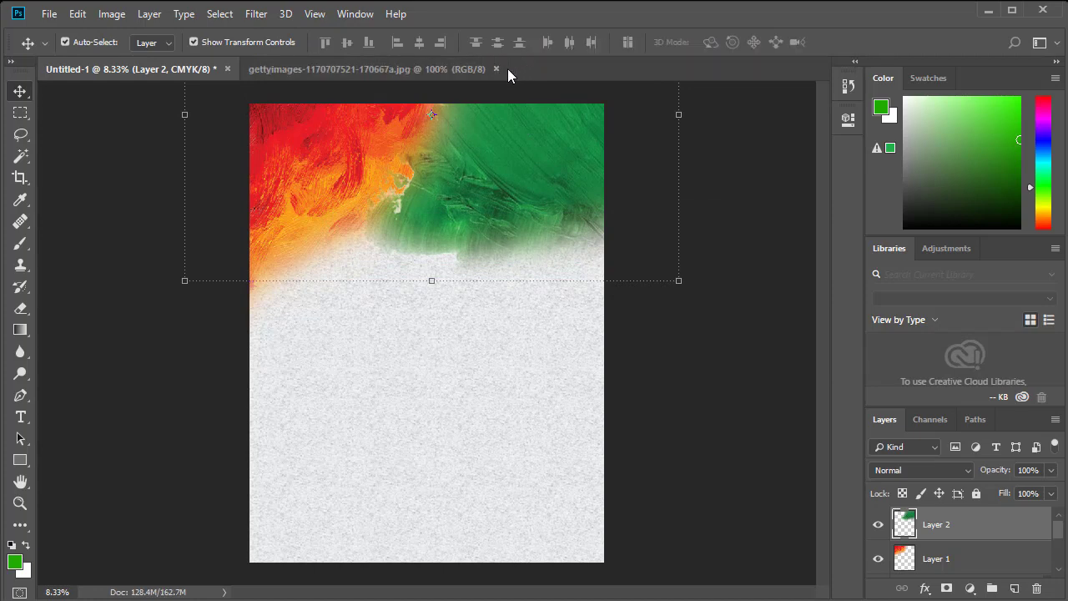
{"action": "left_click", "coordinate": [496, 69]}
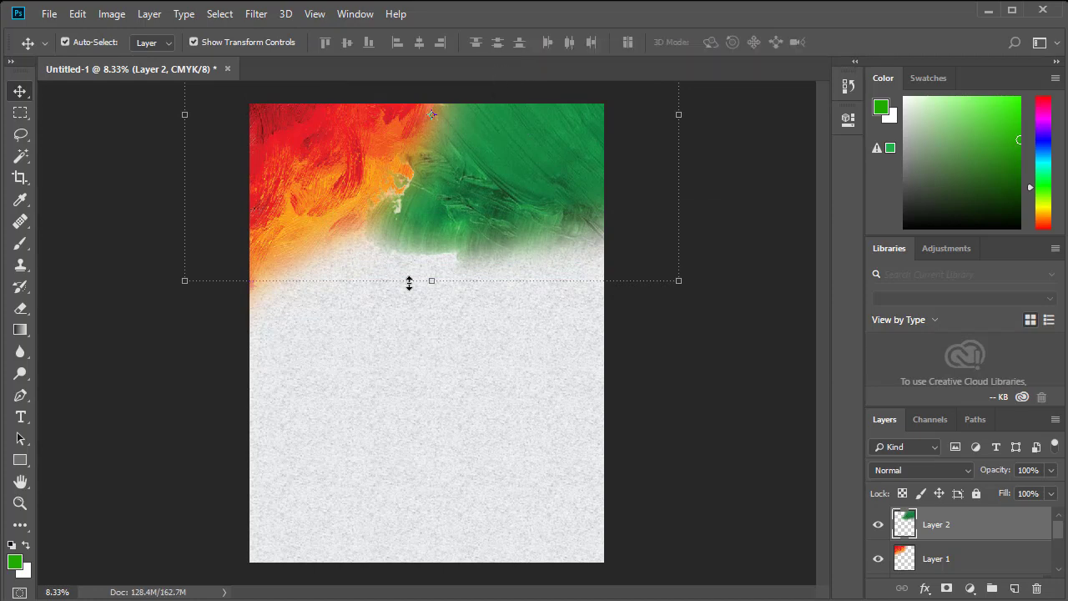
Open images 12, 13, 14 and 15 together.
{"action": "left_click", "coordinate": [50, 14]}
{"action": "left_click", "coordinate": [60, 45]}
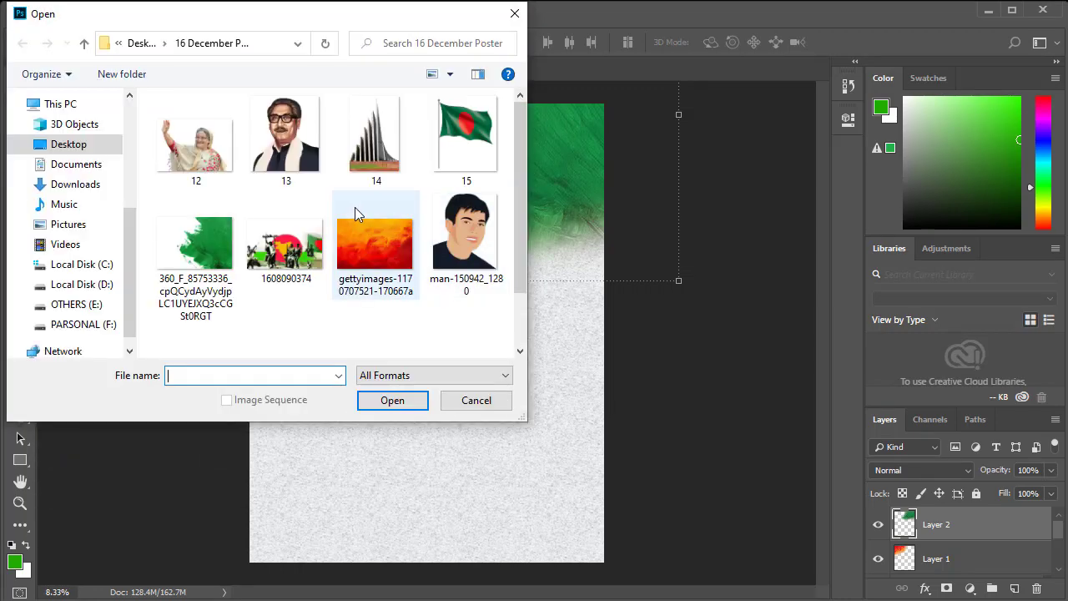
{"action": "left_click", "coordinate": [300, 154]}
{"action": "left_click", "coordinate": [379, 146], "text": "ctrl"}
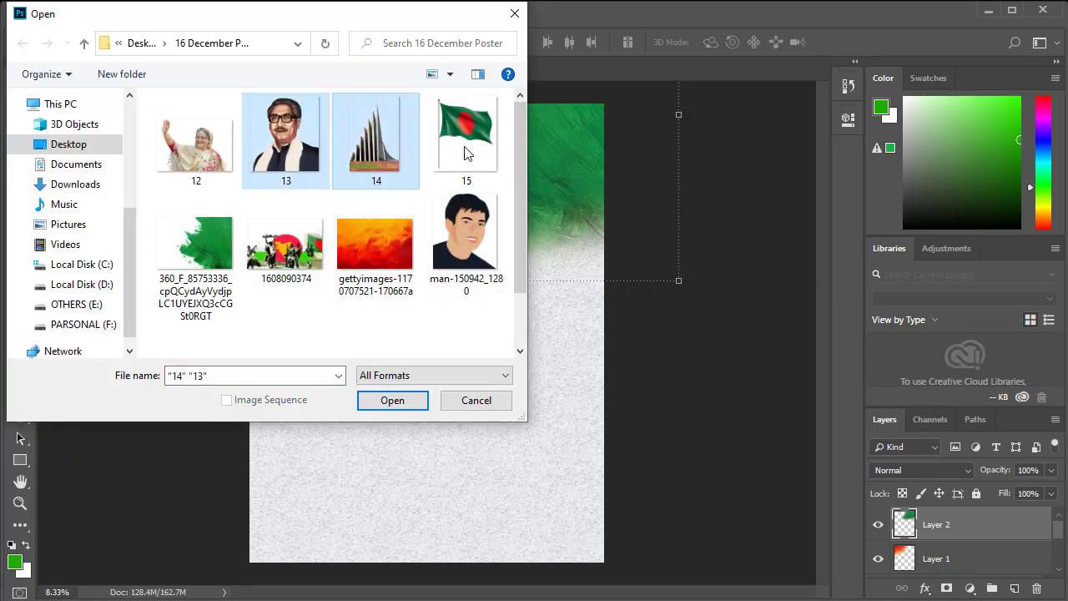
{"action": "left_click", "coordinate": [463, 145], "text": "ctrl"}
{"action": "left_click", "coordinate": [211, 145], "text": "ctrl"}
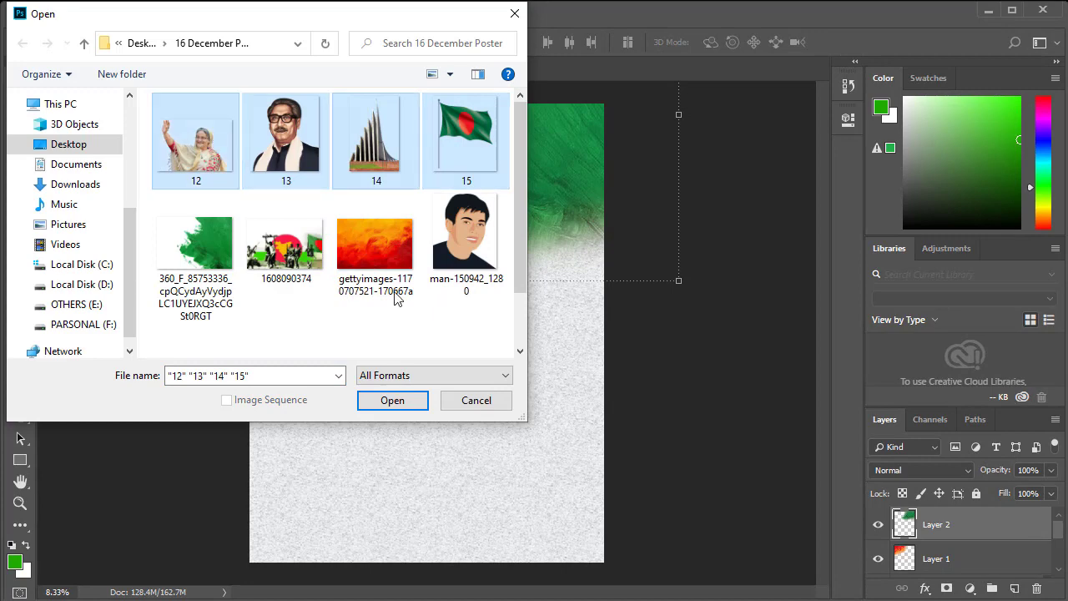
{"action": "left_click", "coordinate": [394, 407]}
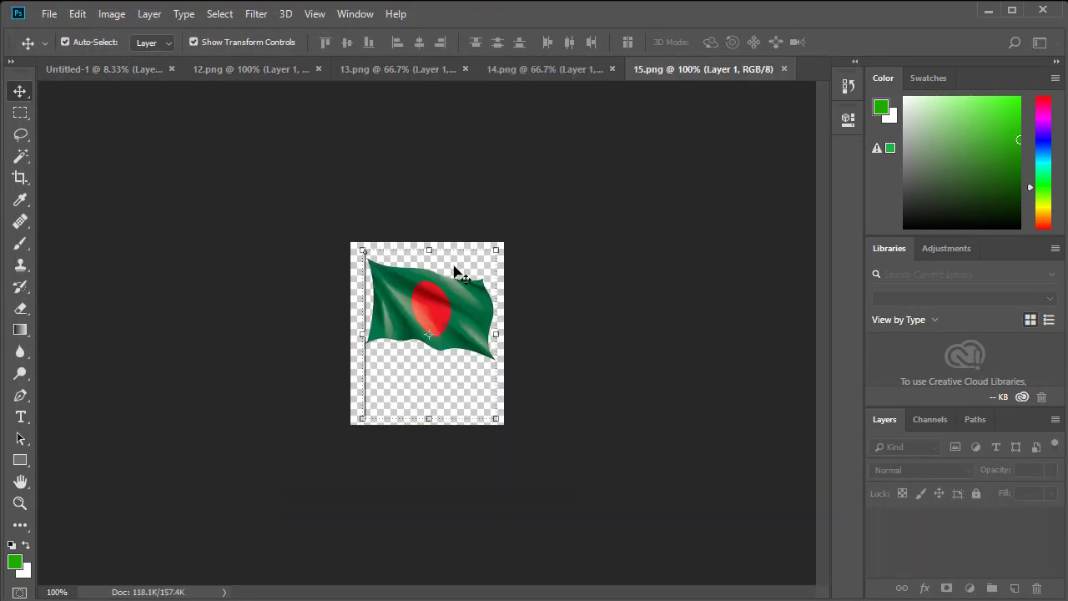
Place the waving woman's photo from 12.png at the top left, scaled to about 335%.
{"action": "left_click", "coordinate": [247, 70]}
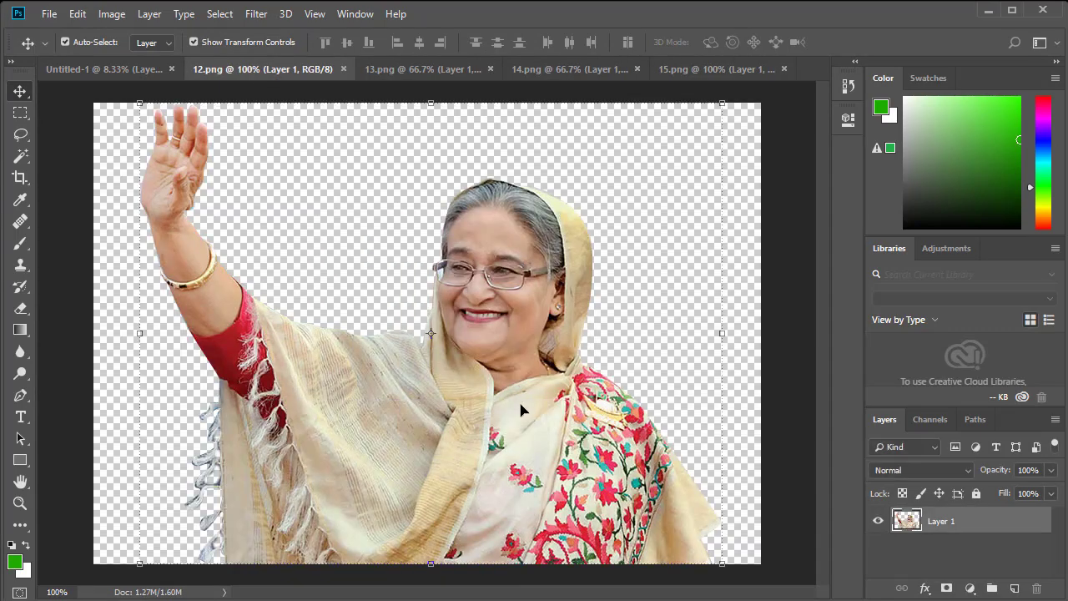
{"action": "mouse_move", "coordinate": [518, 399]}
{"action": "left_mouse_down"}
{"action": "mouse_move", "coordinate": [130, 78]}
{"action": "mouse_move", "coordinate": [399, 327]}
{"action": "mouse_move", "coordinate": [494, 242]}
{"action": "left_mouse_up"}
{"action": "left_click_drag", "start_coordinate": [467, 305], "coordinate": [422, 215]}
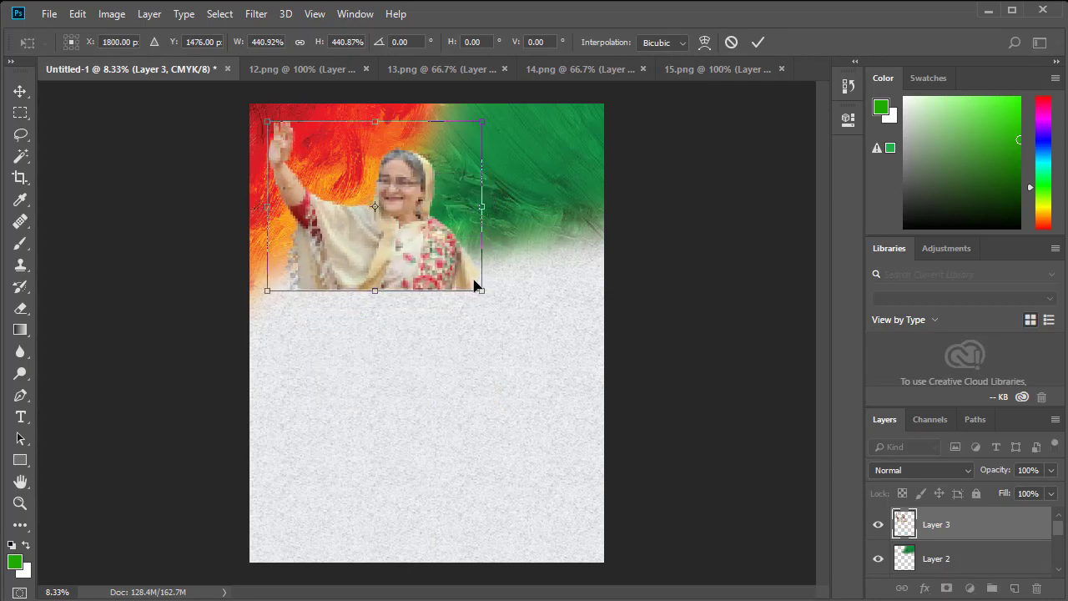
{"action": "left_click_drag", "start_coordinate": [481, 291], "coordinate": [402, 248]}
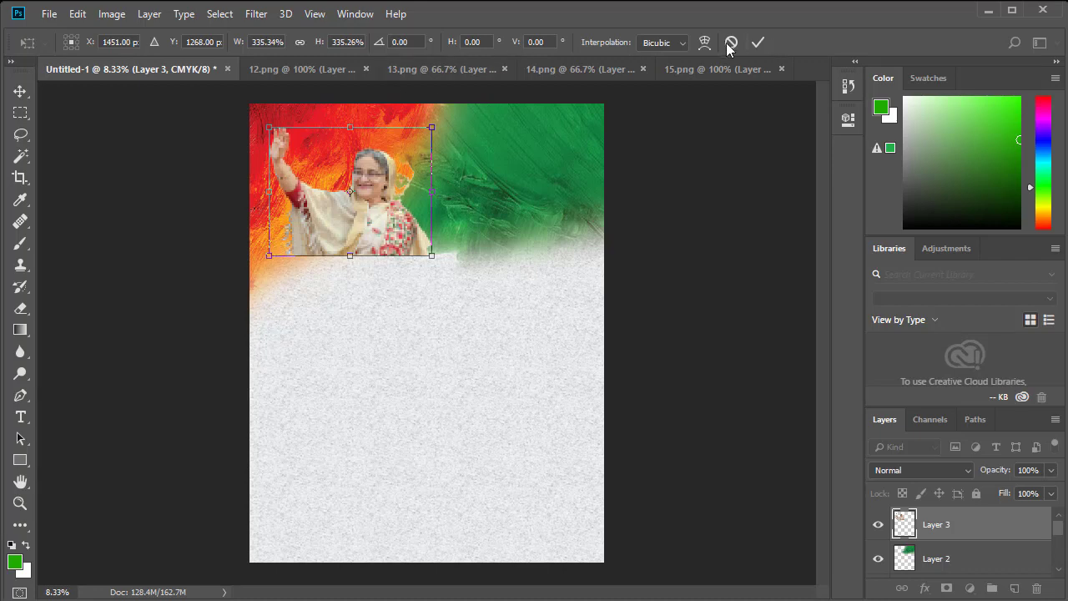
{"action": "left_click", "coordinate": [758, 43]}
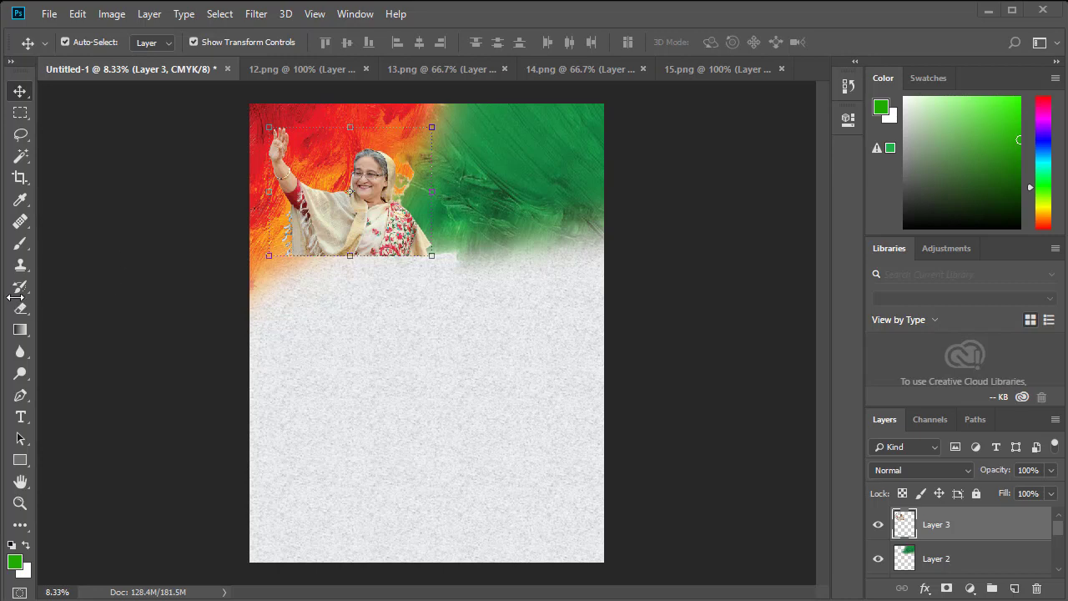
Erase the bottom of her dress into the paper and close 12.png.
{"action": "left_click", "coordinate": [21, 308]}
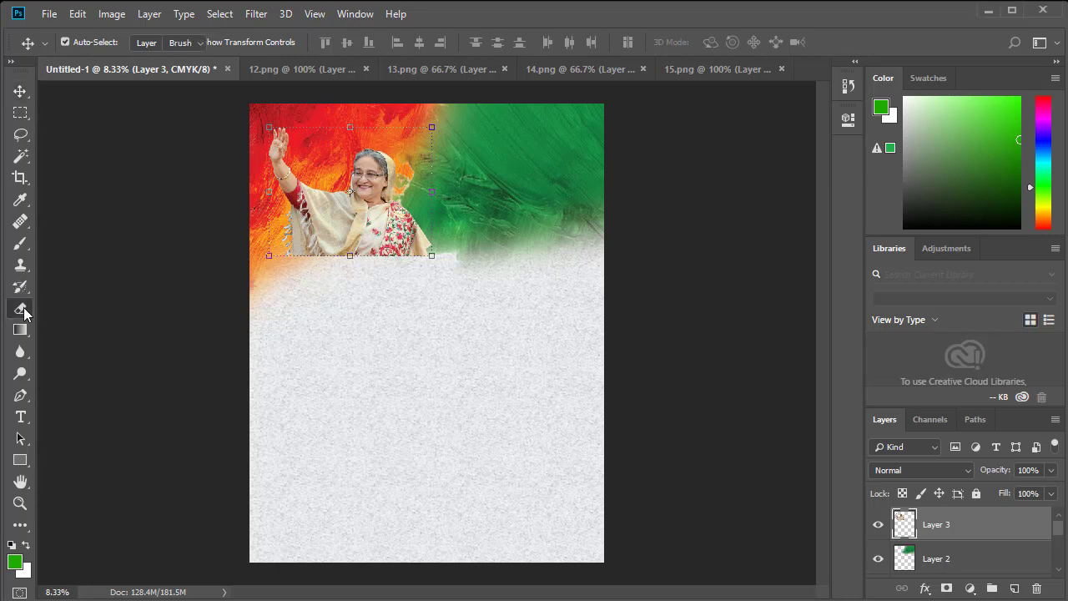
{"action": "mouse_move", "coordinate": [404, 280]}
{"action": "left_mouse_down"}
{"action": "mouse_move", "coordinate": [286, 291]}
{"action": "mouse_move", "coordinate": [279, 281]}
{"action": "mouse_move", "coordinate": [438, 272]}
{"action": "mouse_move", "coordinate": [455, 243]}
{"action": "mouse_move", "coordinate": [372, 291]}
{"action": "mouse_move", "coordinate": [370, 279]}
{"action": "mouse_move", "coordinate": [300, 288]}
{"action": "mouse_move", "coordinate": [429, 263]}
{"action": "left_mouse_up"}
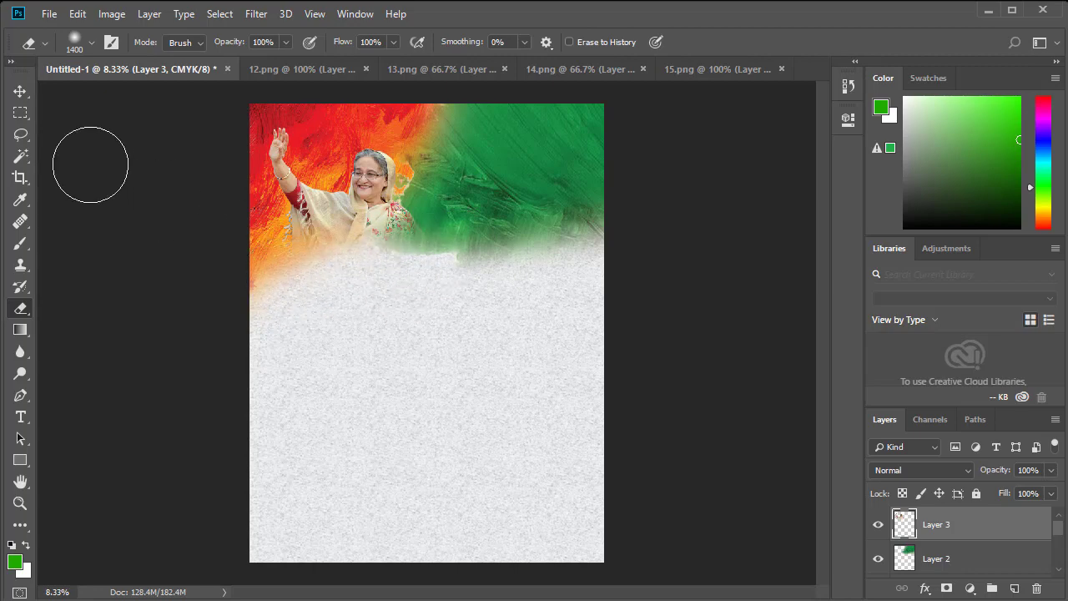
{"action": "left_click", "coordinate": [311, 73]}
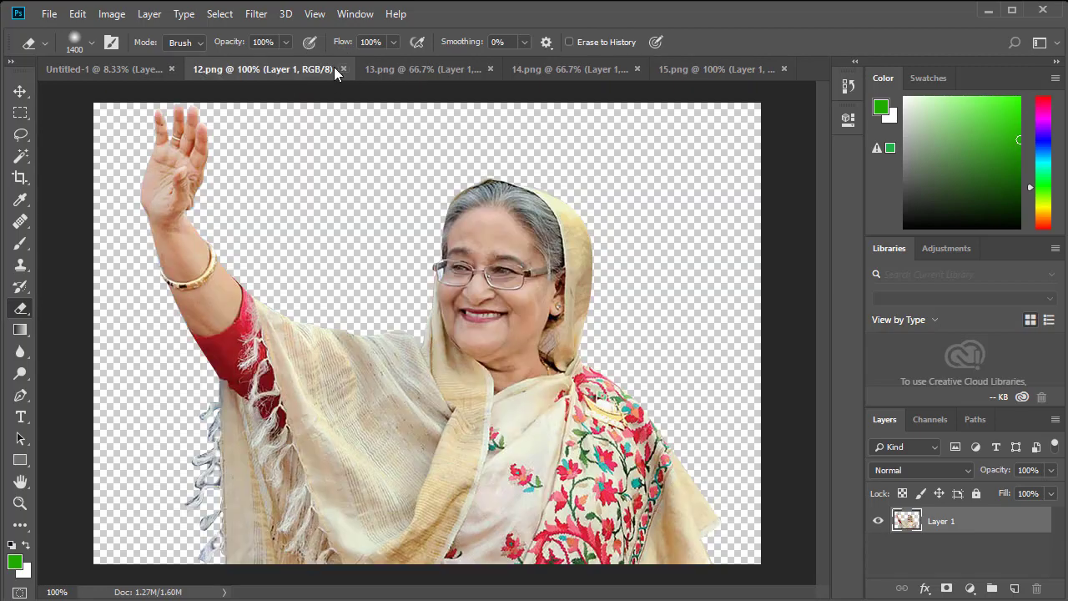
{"action": "left_click", "coordinate": [342, 70]}
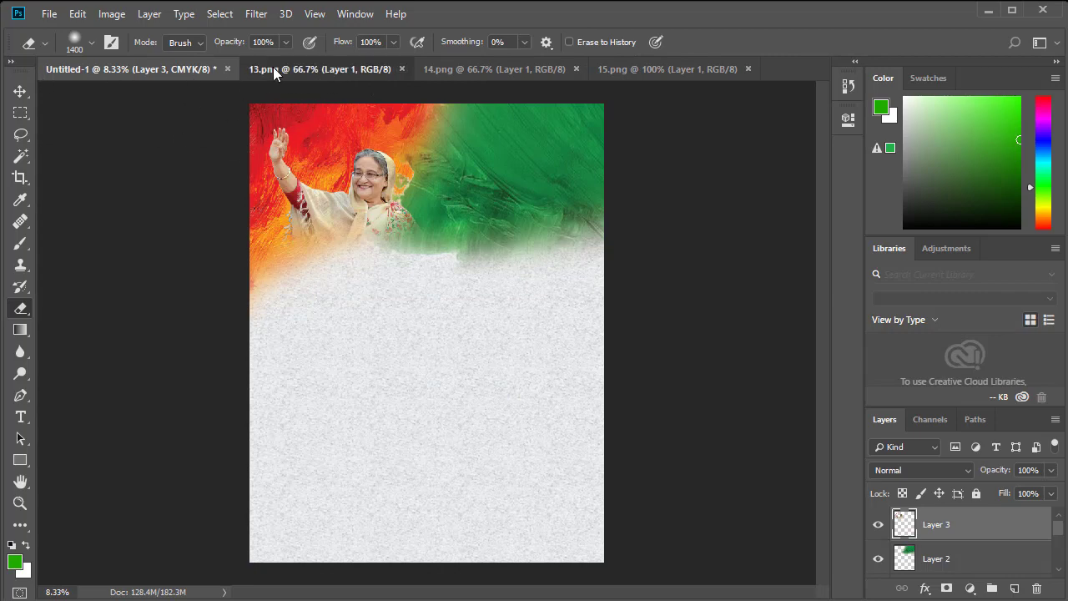
Place the 13.png man's portrait over the green area, rotated 7.6° and scaled to about 302%.
{"action": "left_click", "coordinate": [273, 68]}
{"action": "left_click", "coordinate": [21, 92]}
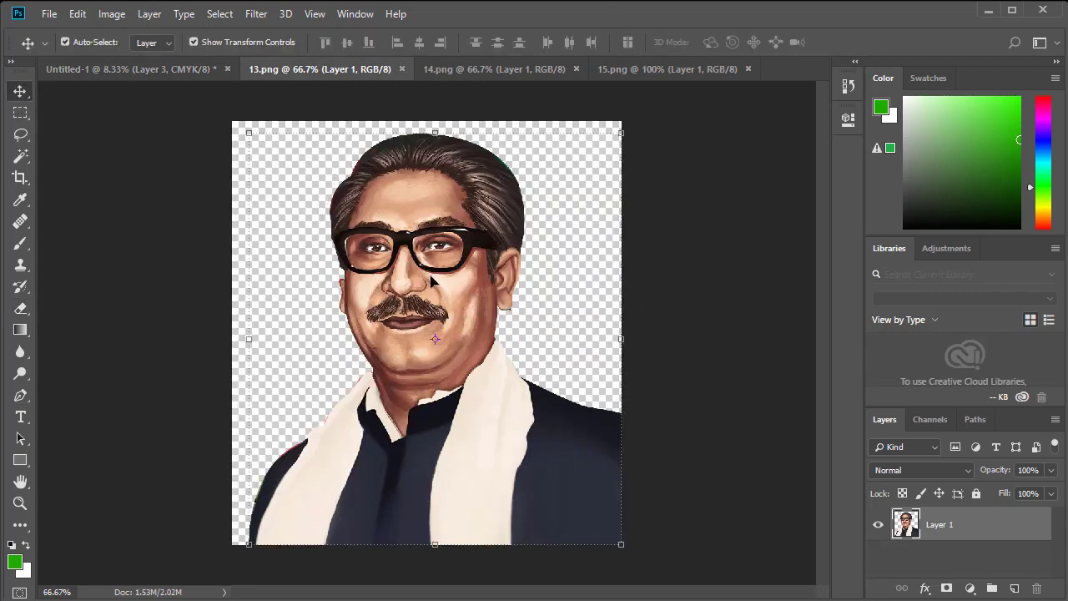
{"action": "mouse_move", "coordinate": [406, 263]}
{"action": "left_mouse_down"}
{"action": "mouse_move", "coordinate": [125, 77]}
{"action": "mouse_move", "coordinate": [439, 269]}
{"action": "mouse_move", "coordinate": [565, 135]}
{"action": "left_mouse_up"}
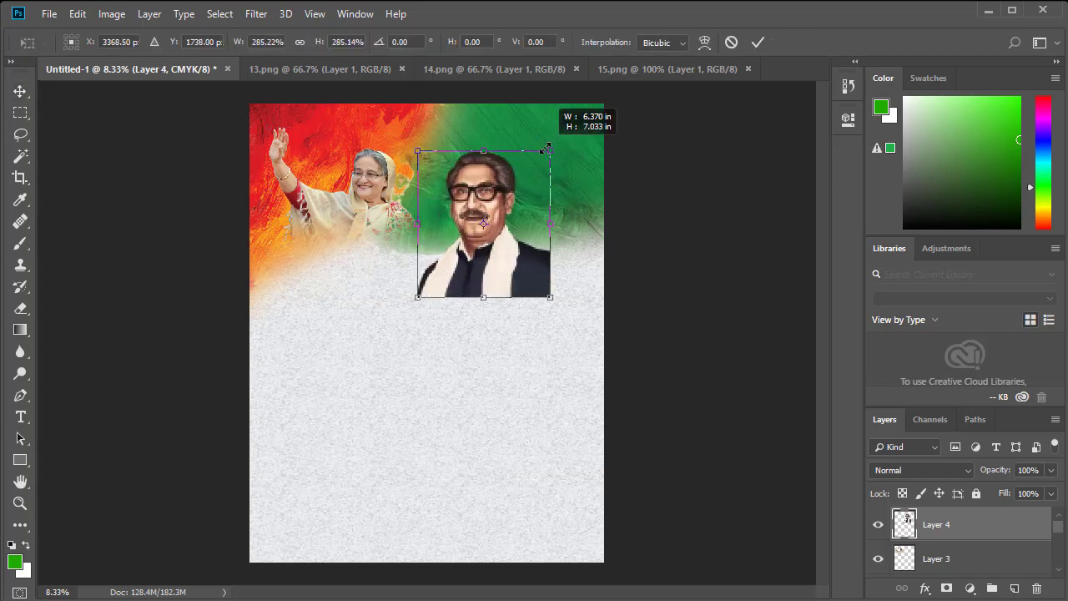
{"action": "left_click_drag", "start_coordinate": [592, 314], "coordinate": [586, 333]}
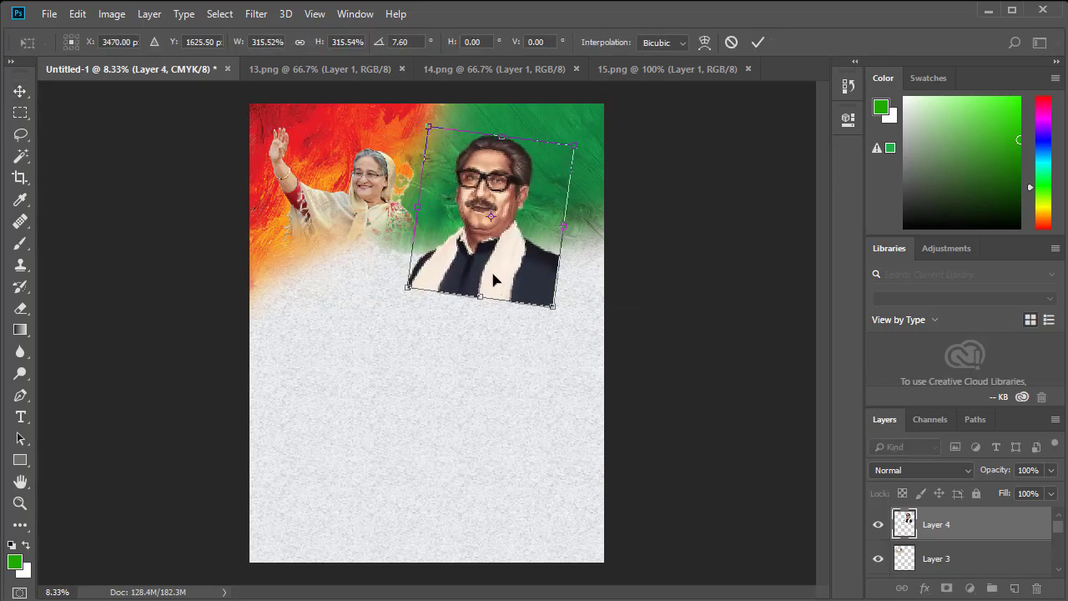
{"action": "left_click_drag", "start_coordinate": [492, 274], "coordinate": [504, 256]}
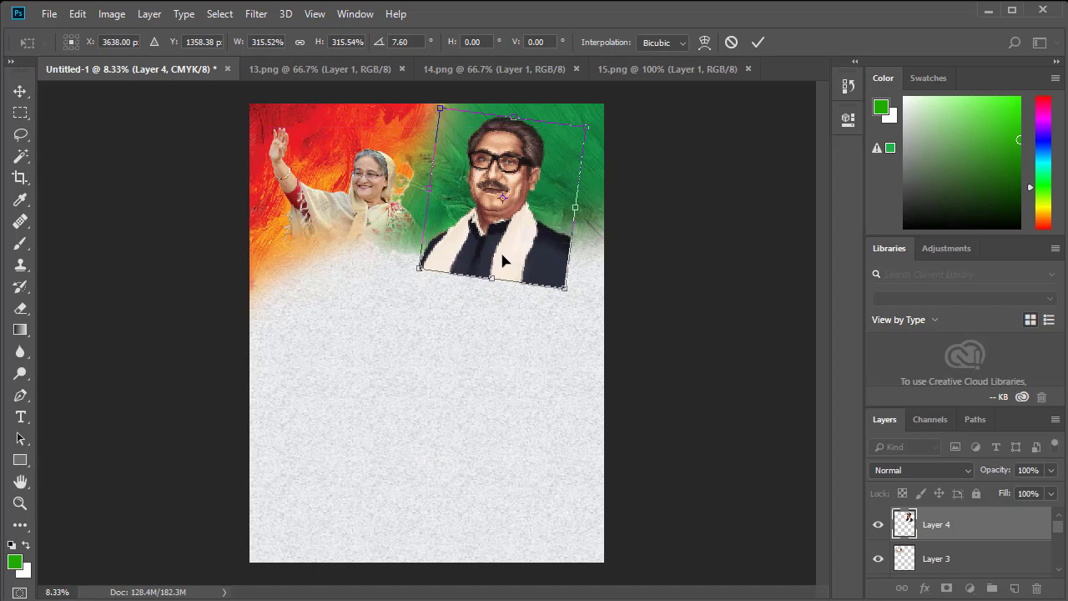
{"action": "left_click_drag", "start_coordinate": [503, 253], "coordinate": [501, 259]}
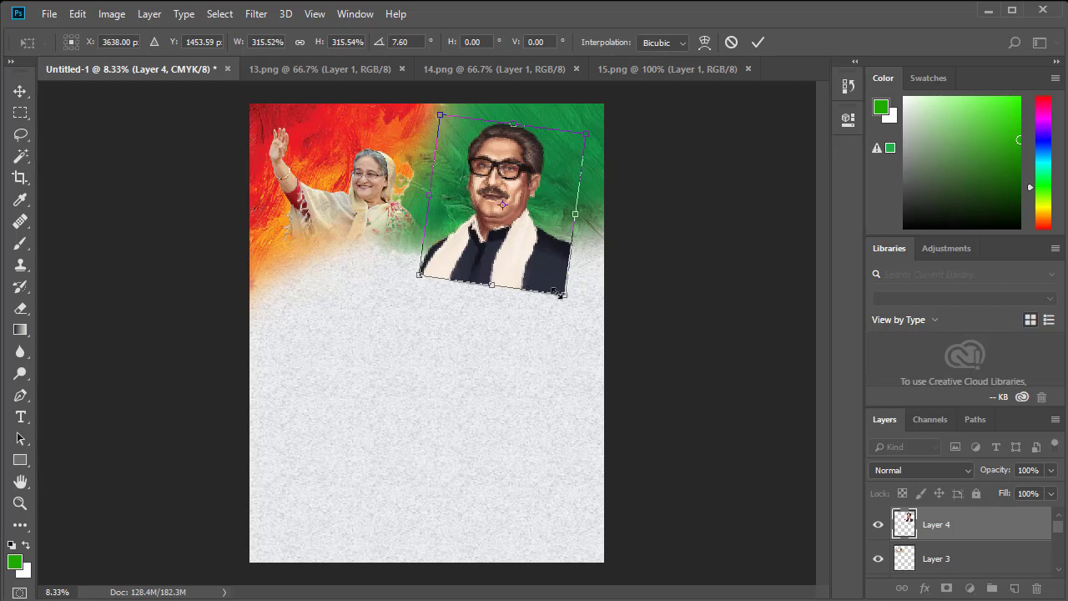
{"action": "left_click_drag", "start_coordinate": [561, 295], "coordinate": [557, 288]}
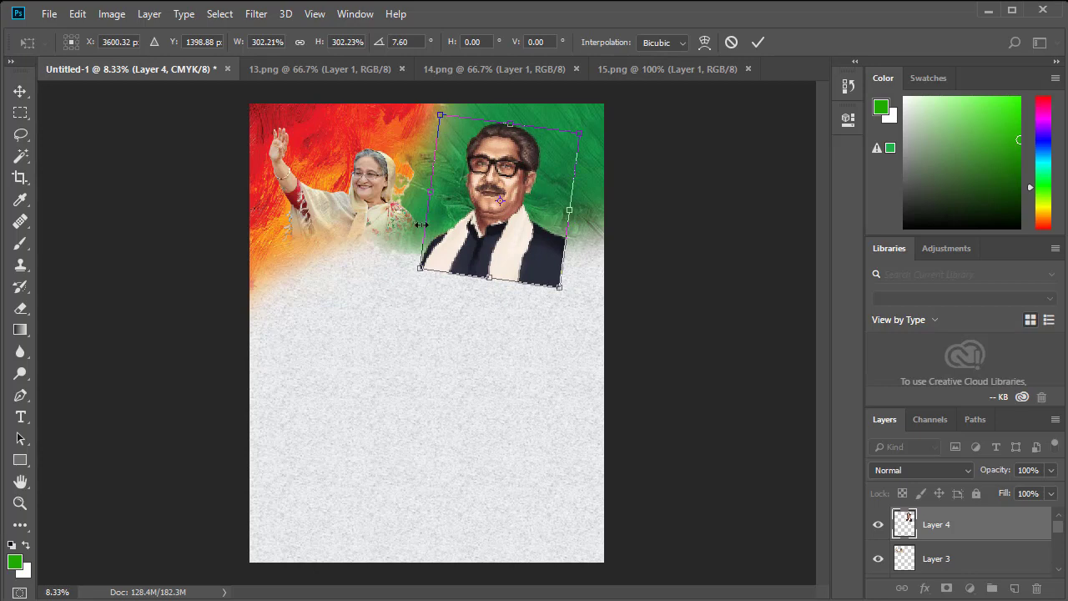
{"action": "left_click", "coordinate": [756, 42]}
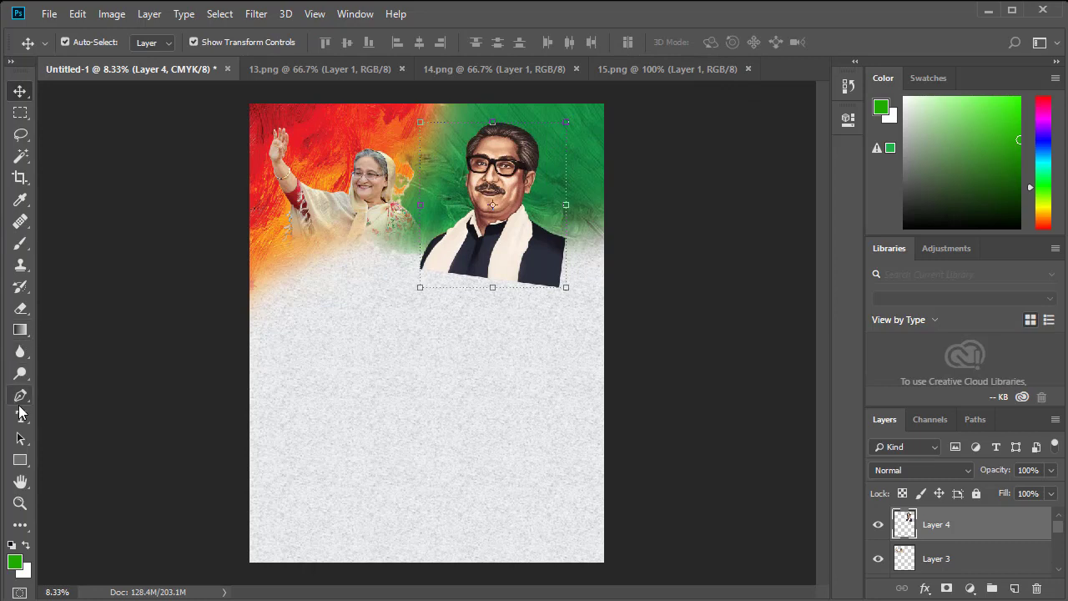
Erase the jacket's lower and right edges so they fade into the paper.
{"action": "left_click", "coordinate": [20, 310]}
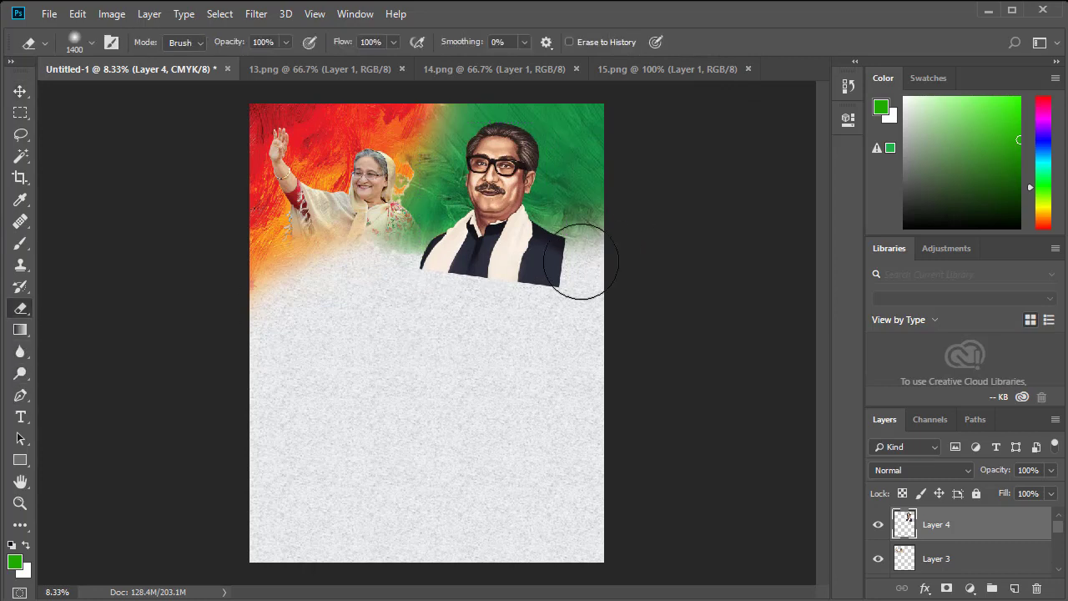
{"action": "left_click_drag", "start_coordinate": [599, 265], "coordinate": [591, 257]}
{"action": "mouse_move", "coordinate": [588, 296]}
{"action": "left_mouse_down"}
{"action": "mouse_move", "coordinate": [508, 319]}
{"action": "mouse_move", "coordinate": [575, 320]}
{"action": "mouse_move", "coordinate": [444, 308]}
{"action": "left_mouse_up"}
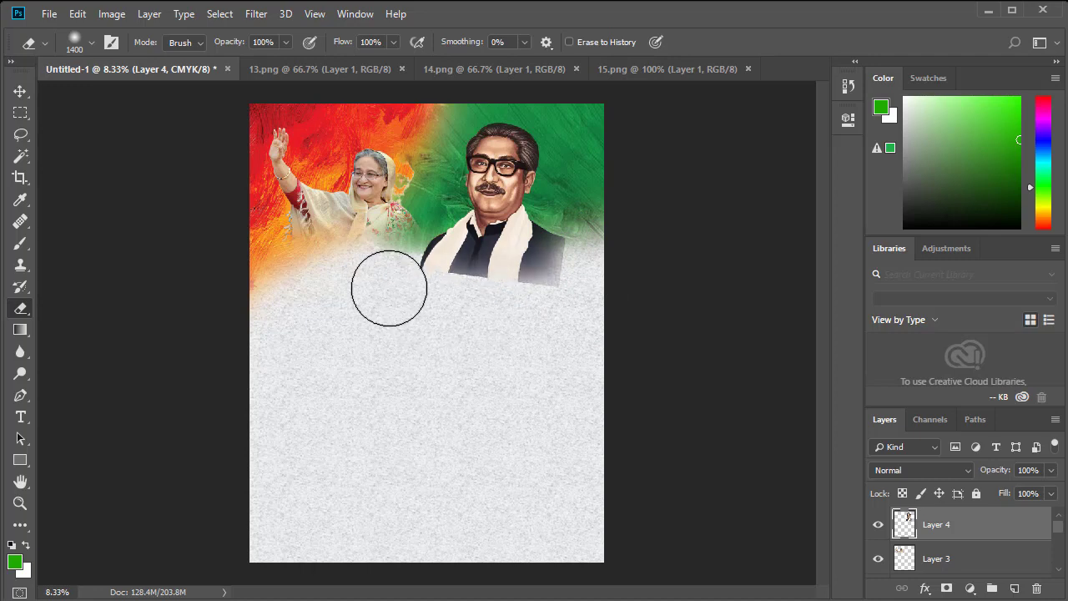
{"action": "mouse_move", "coordinate": [595, 259]}
{"action": "left_mouse_down"}
{"action": "mouse_move", "coordinate": [572, 303]}
{"action": "mouse_move", "coordinate": [594, 240]}
{"action": "mouse_move", "coordinate": [603, 269]}
{"action": "mouse_move", "coordinate": [600, 242]}
{"action": "left_mouse_up"}
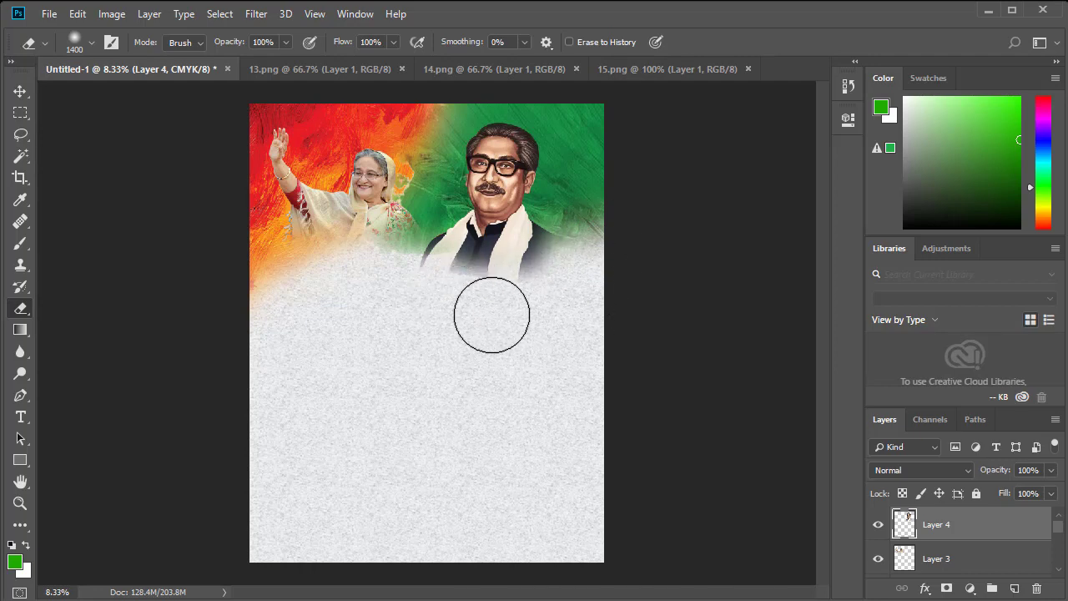
{"action": "left_click_drag", "start_coordinate": [548, 314], "coordinate": [581, 281]}
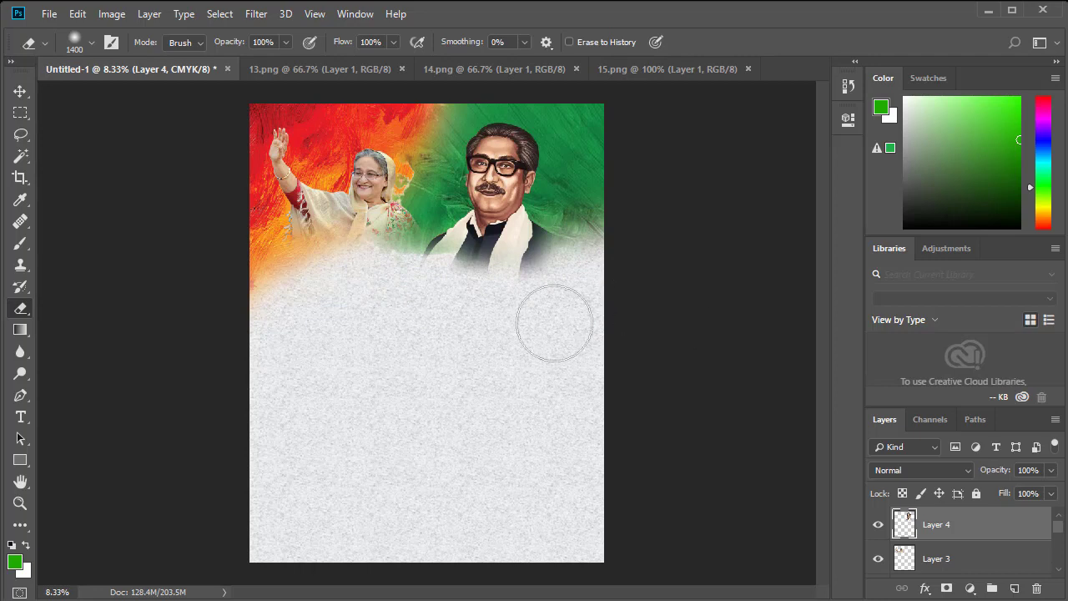
Close 13.png and place the 14.png monument between the portraits at about 400%.
{"action": "left_click", "coordinate": [400, 69]}
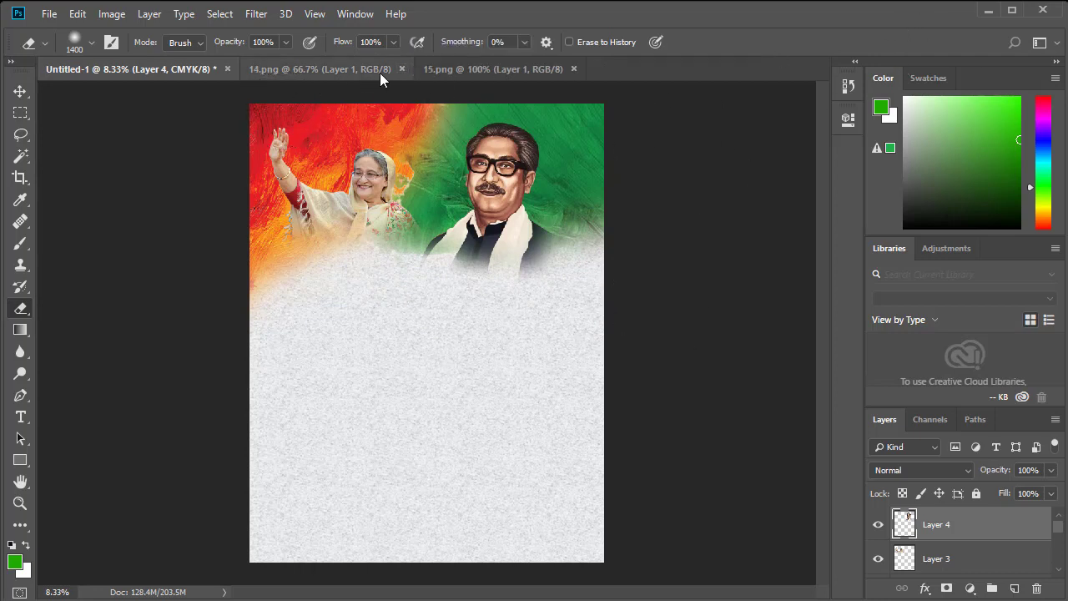
{"action": "left_click", "coordinate": [318, 71]}
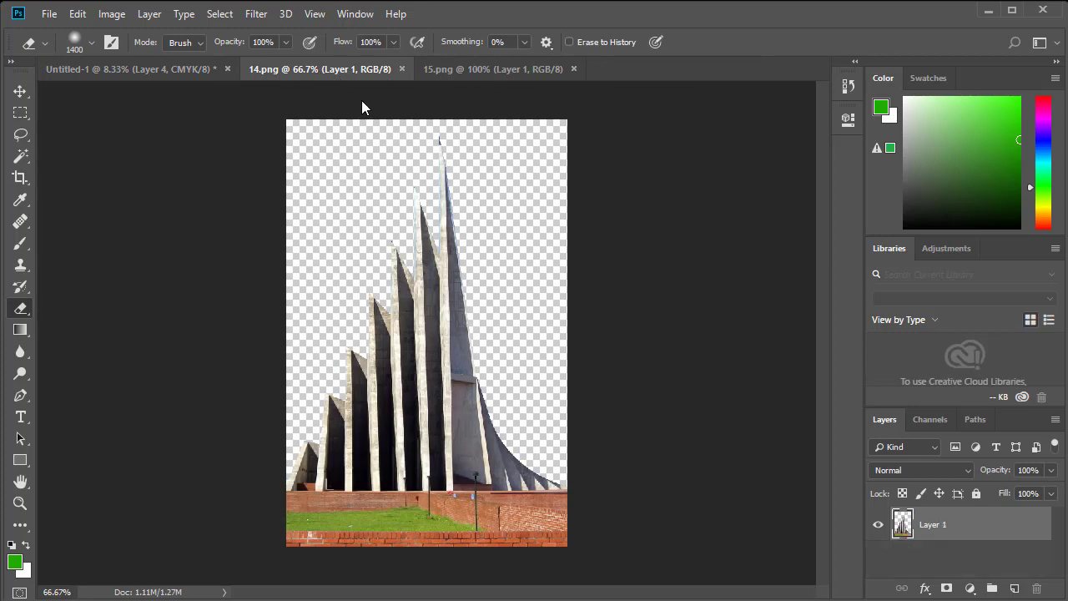
{"action": "left_click", "coordinate": [20, 91]}
{"action": "mouse_move", "coordinate": [417, 334]}
{"action": "left_mouse_down"}
{"action": "mouse_move", "coordinate": [125, 75]}
{"action": "mouse_move", "coordinate": [399, 257]}
{"action": "mouse_move", "coordinate": [421, 292]}
{"action": "mouse_move", "coordinate": [484, 190]}
{"action": "left_mouse_up"}
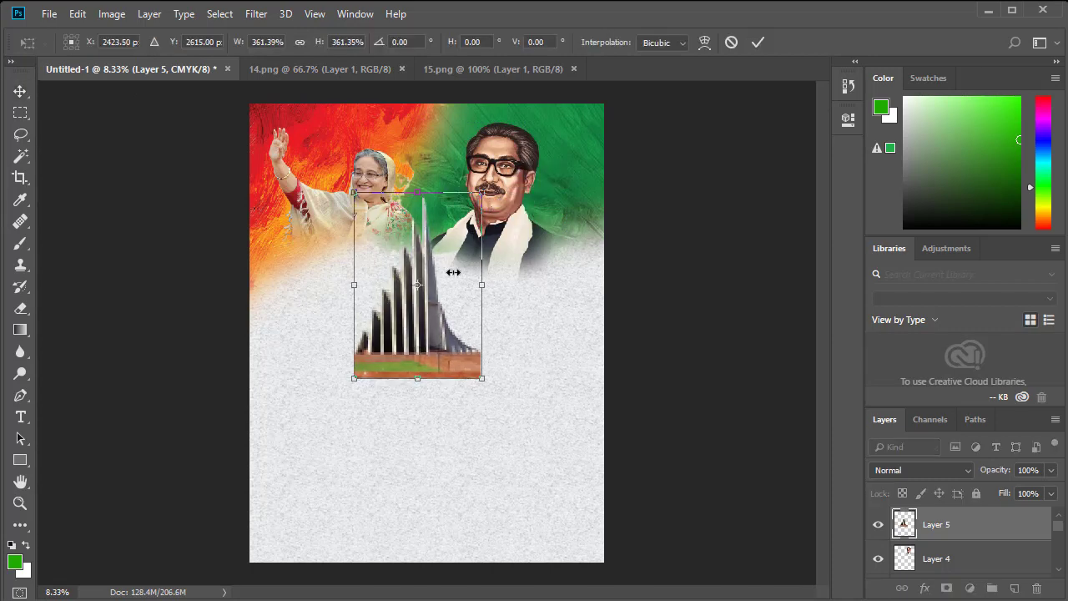
{"action": "left_click_drag", "start_coordinate": [382, 367], "coordinate": [389, 313]}
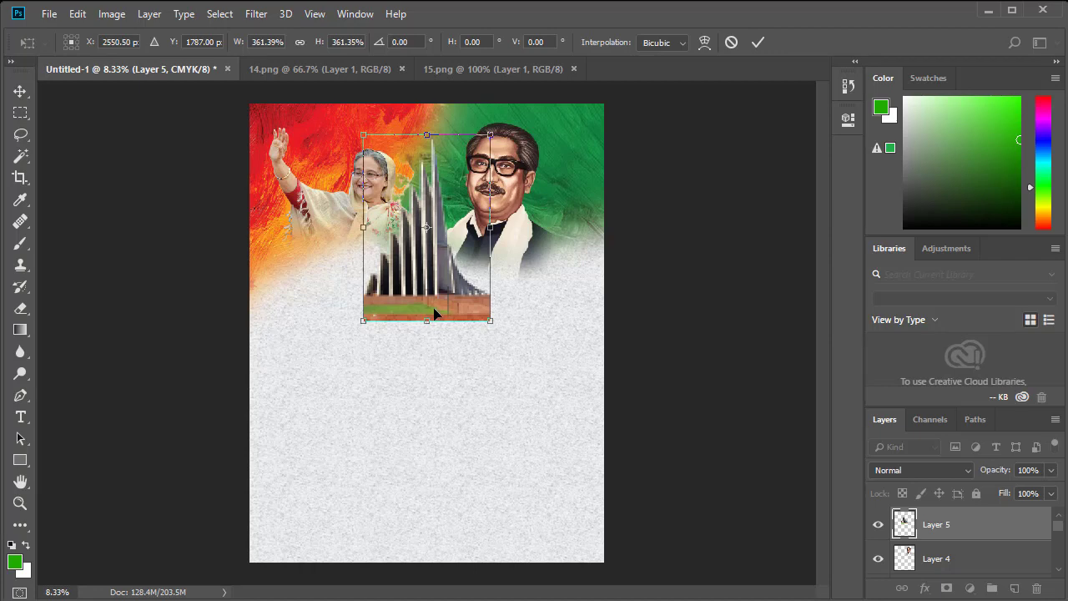
{"action": "left_click_drag", "start_coordinate": [489, 321], "coordinate": [495, 330]}
{"action": "left_click", "coordinate": [758, 42]}
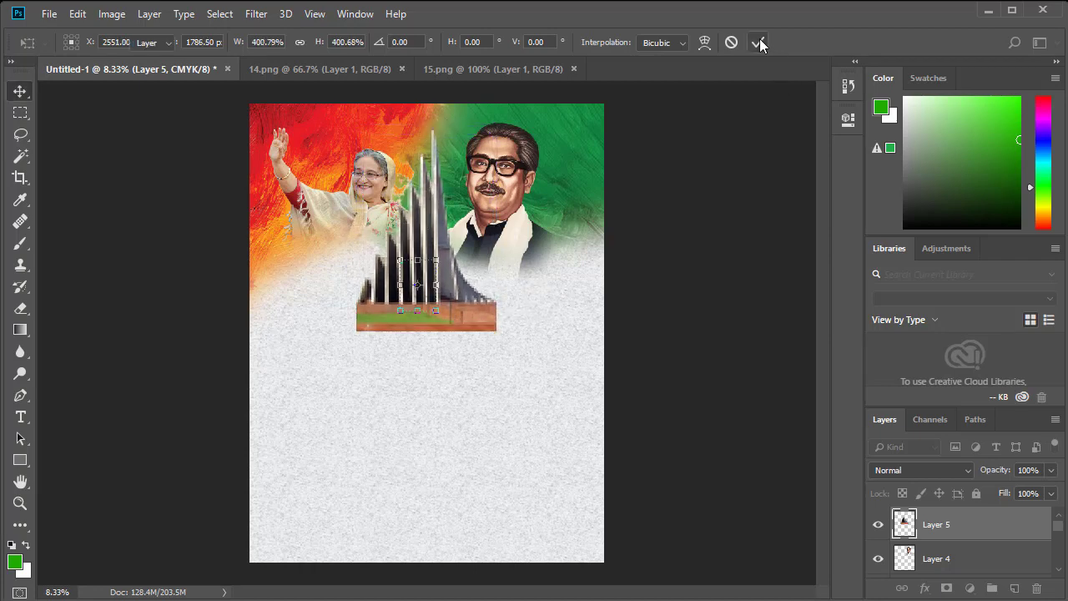
Erase the monument's grass base into the paper and close 14.png.
{"action": "left_click", "coordinate": [21, 309]}
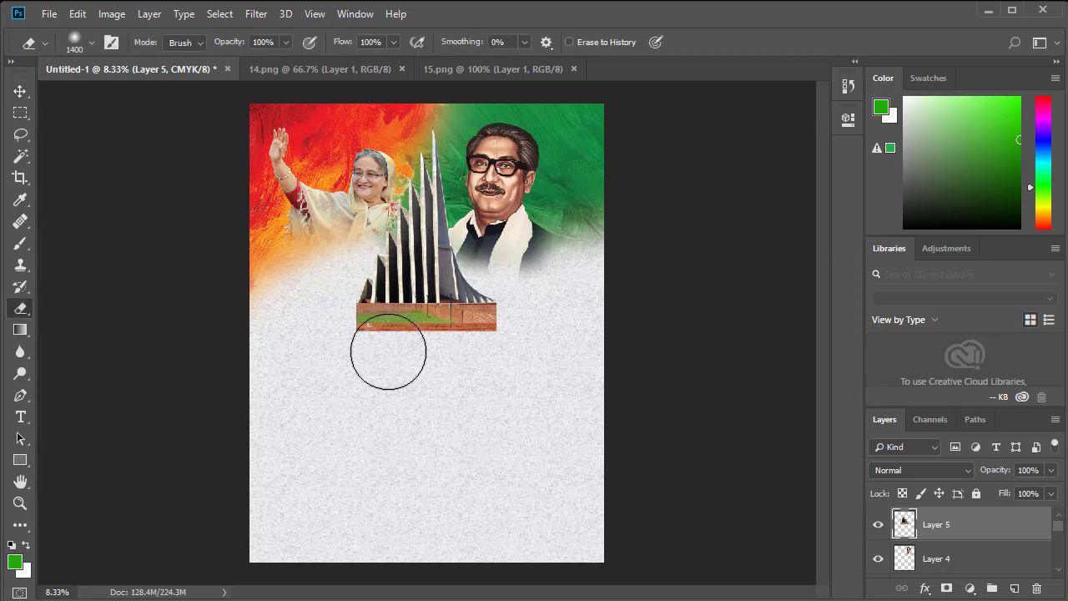
{"action": "mouse_move", "coordinate": [364, 341]}
{"action": "left_mouse_down"}
{"action": "mouse_move", "coordinate": [502, 343]}
{"action": "mouse_move", "coordinate": [342, 353]}
{"action": "mouse_move", "coordinate": [326, 326]}
{"action": "mouse_move", "coordinate": [459, 356]}
{"action": "mouse_move", "coordinate": [506, 338]}
{"action": "mouse_move", "coordinate": [412, 353]}
{"action": "mouse_move", "coordinate": [336, 338]}
{"action": "mouse_move", "coordinate": [481, 349]}
{"action": "mouse_move", "coordinate": [469, 353]}
{"action": "left_mouse_up"}
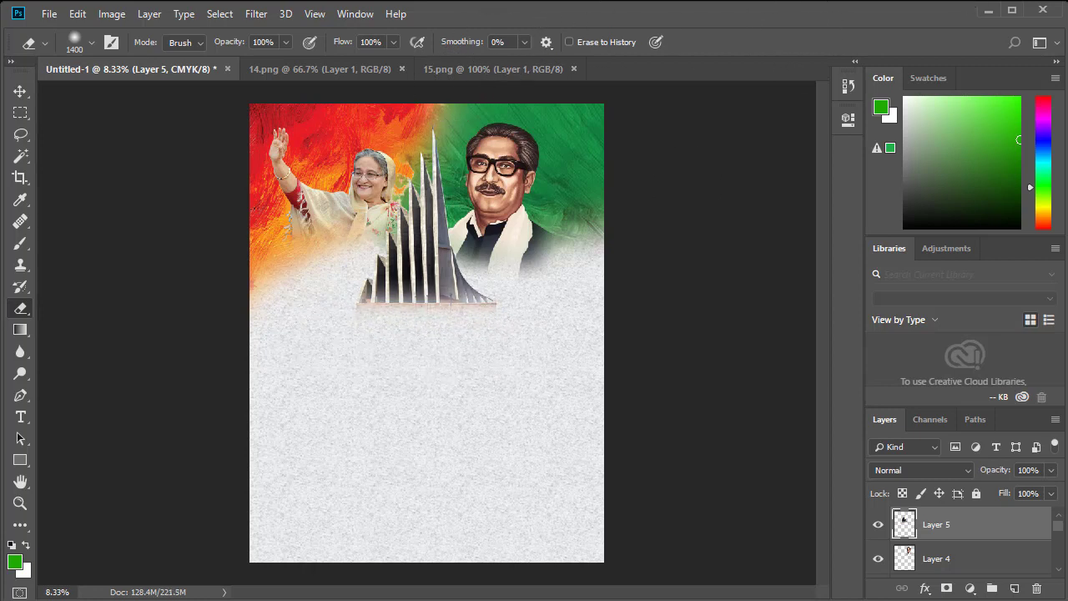
{"action": "left_click", "coordinate": [322, 71]}
{"action": "left_click", "coordinate": [401, 68]}
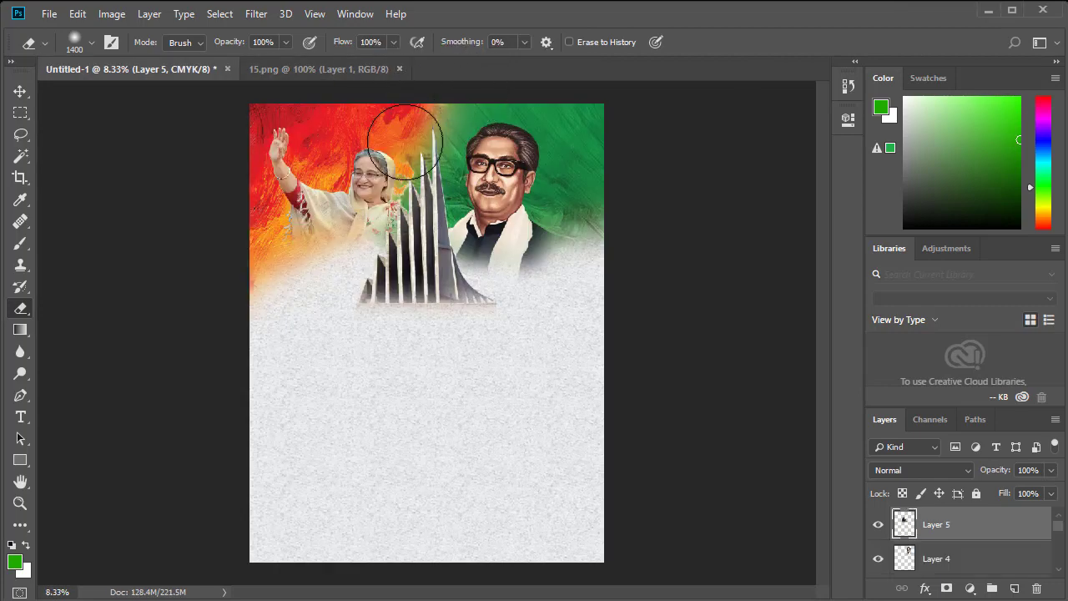
Copy the Bangladesh flag from 15.png into the poster.
{"action": "left_click", "coordinate": [310, 70]}
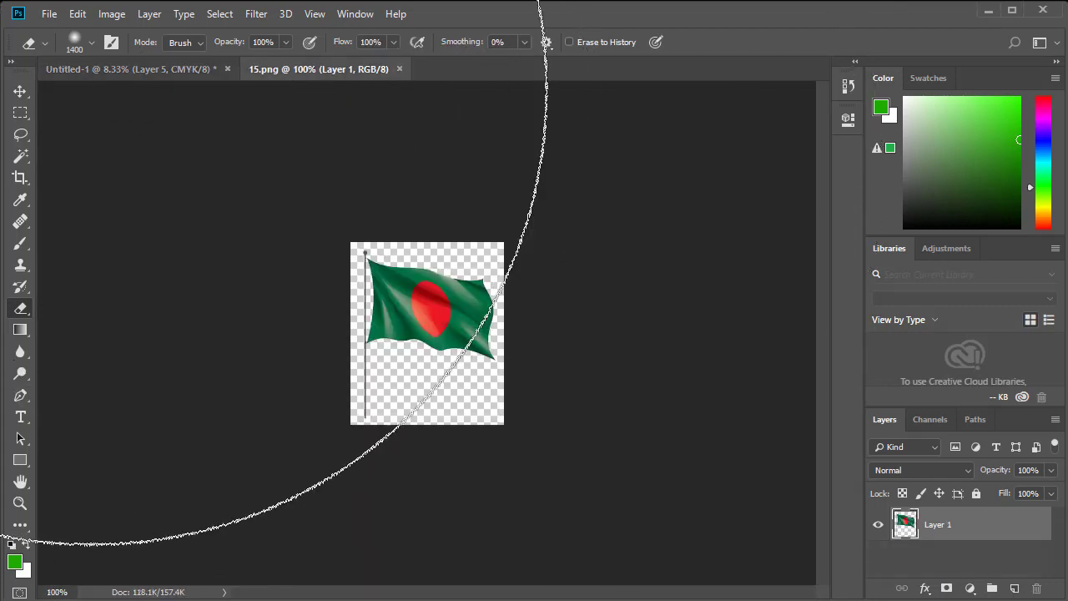
{"action": "left_click", "coordinate": [21, 92]}
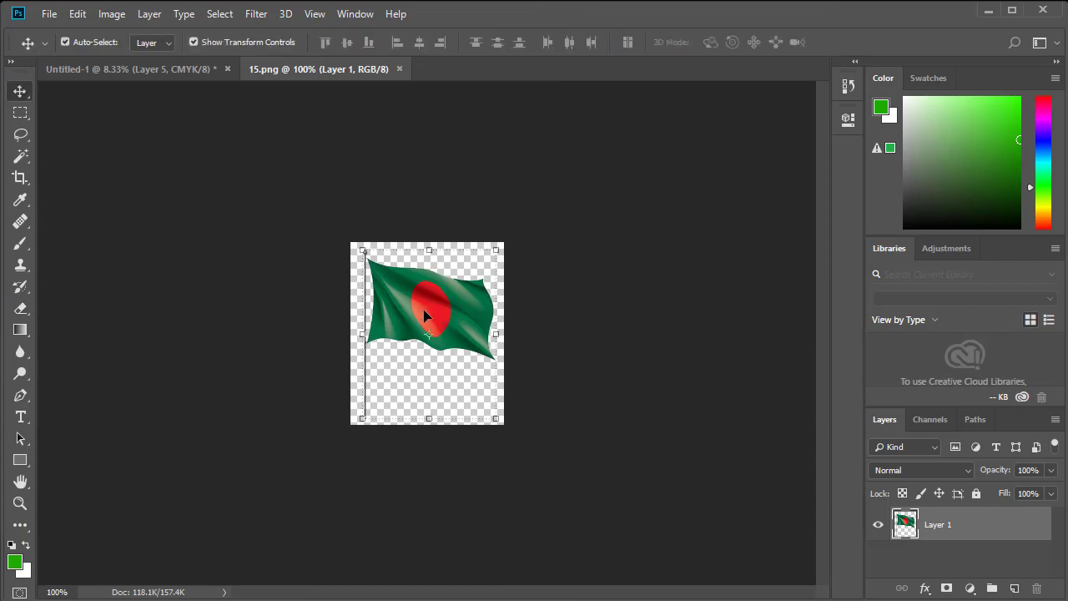
{"action": "left_click_drag", "start_coordinate": [413, 282], "coordinate": [422, 335]}
{"action": "key", "text": "ctrl+t"}
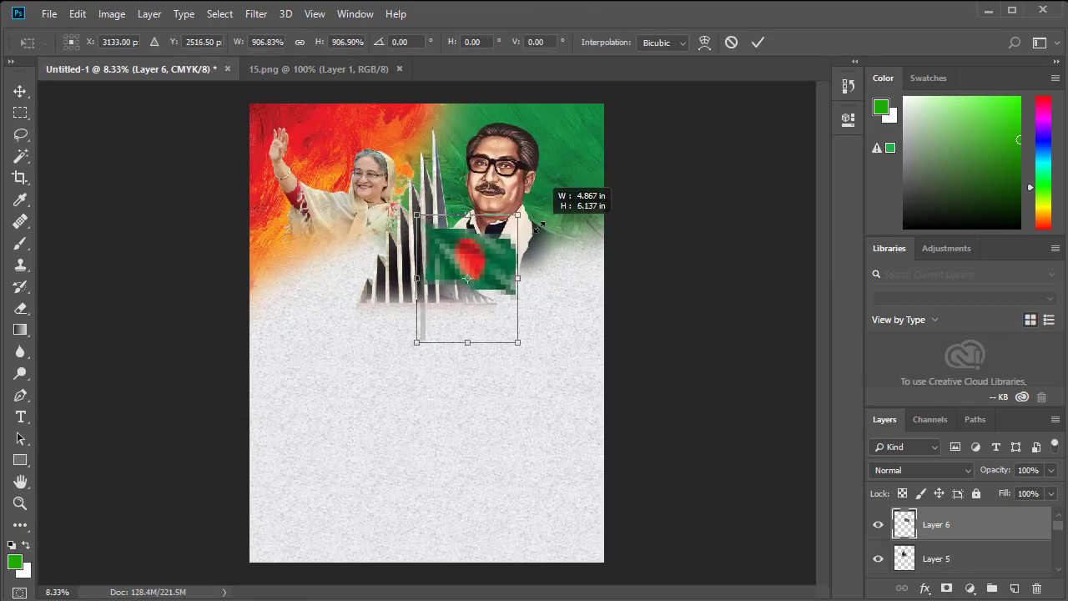
{"action": "left_click", "coordinate": [753, 43]}
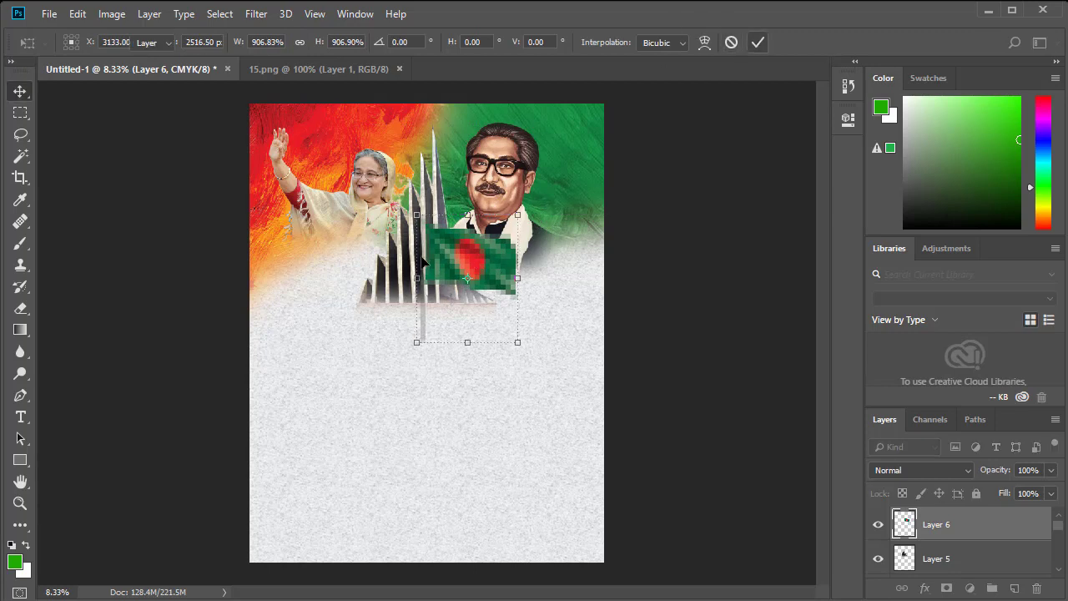
Tilt the flag 8.88°, scale it to 75.58% below the right portrait, and close 15.png.
{"action": "left_click_drag", "start_coordinate": [534, 206], "coordinate": [544, 217]}
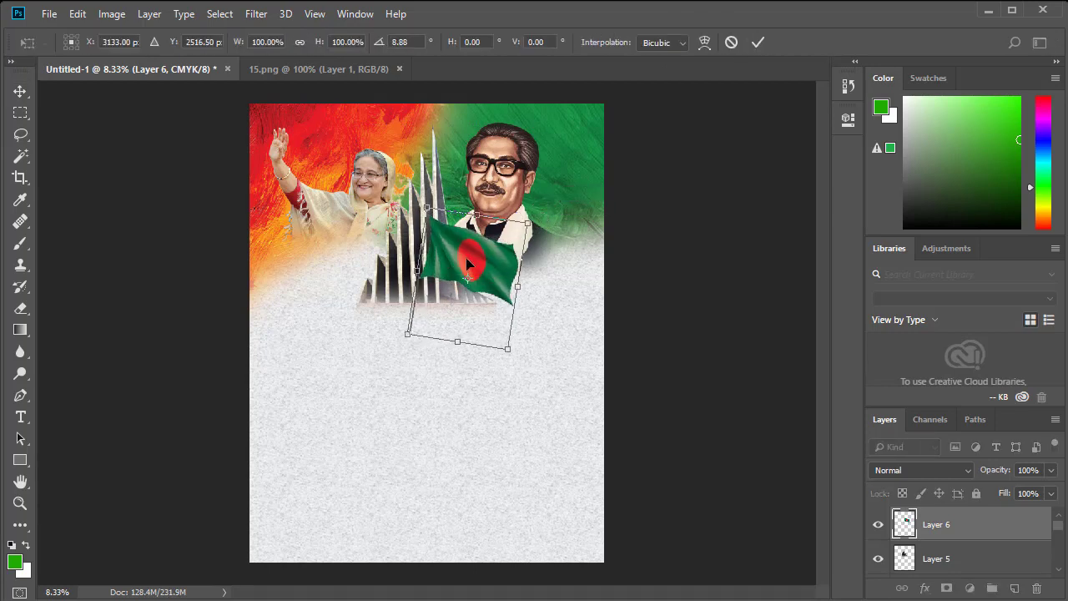
{"action": "left_click_drag", "start_coordinate": [451, 261], "coordinate": [489, 262]}
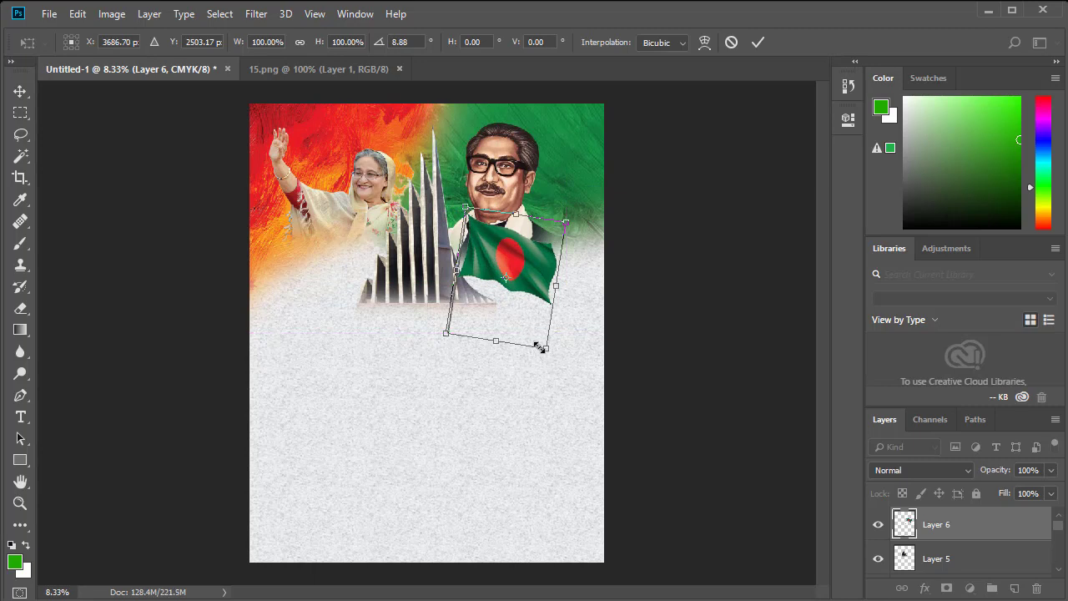
{"action": "left_click_drag", "start_coordinate": [540, 350], "coordinate": [526, 314]}
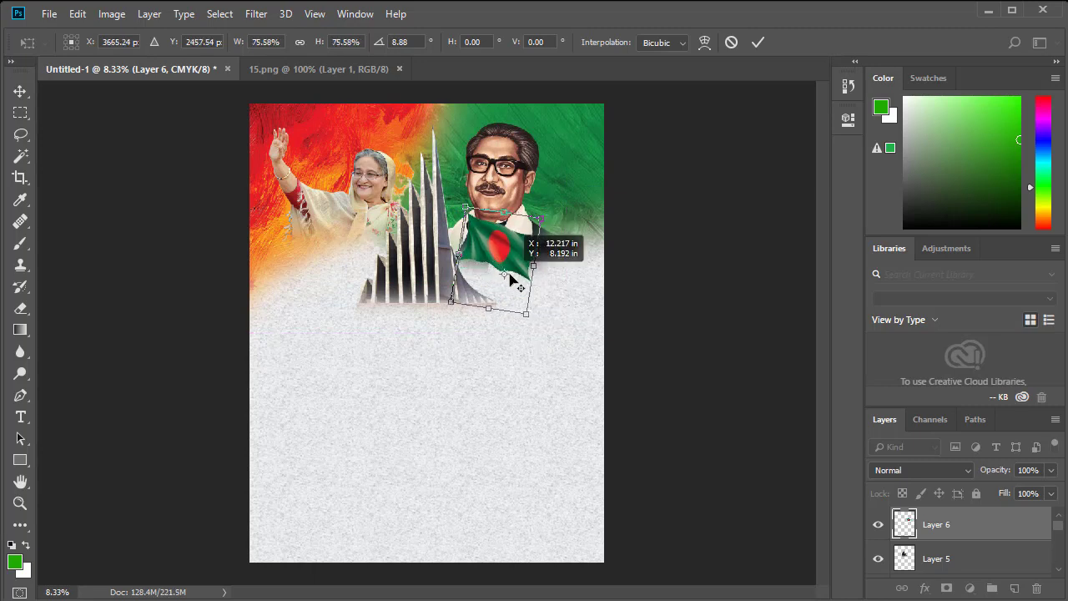
{"action": "left_click_drag", "start_coordinate": [509, 252], "coordinate": [513, 259]}
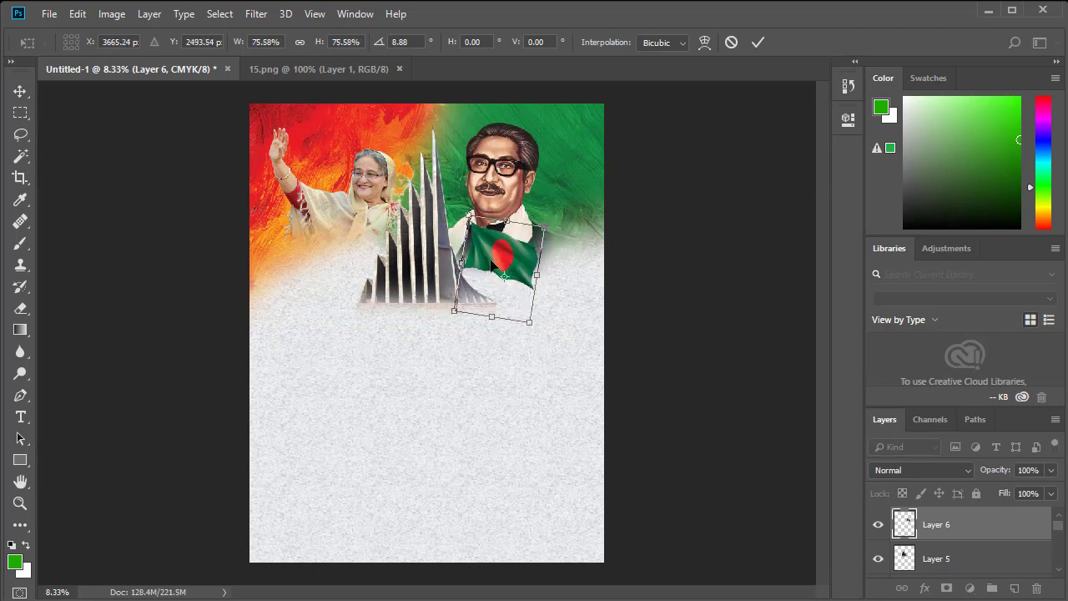
{"action": "left_click", "coordinate": [757, 41]}
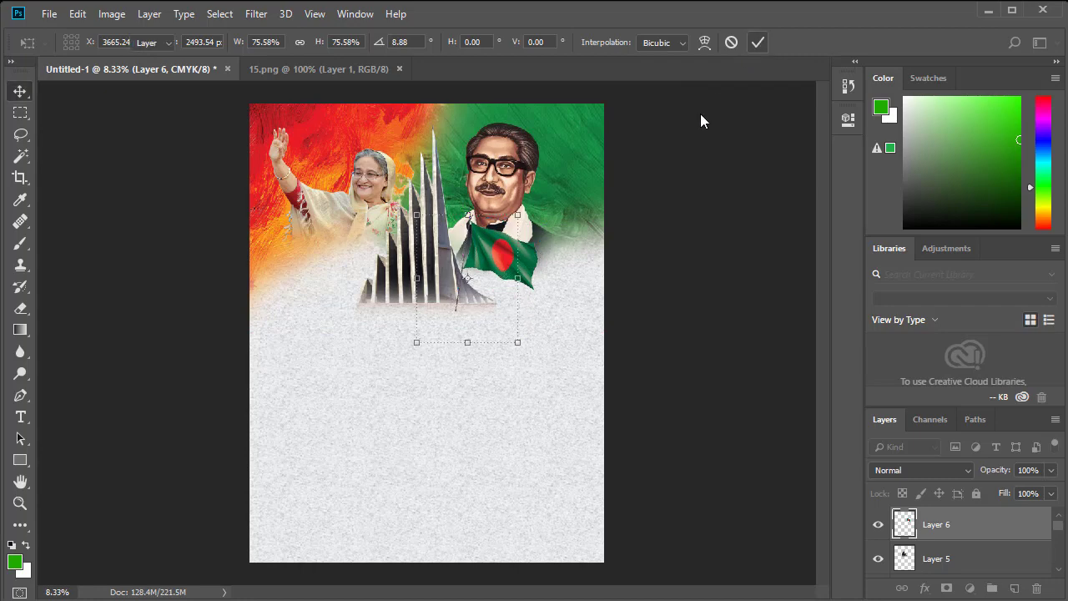
{"action": "left_click", "coordinate": [400, 68]}
{"action": "left_click", "coordinate": [49, 14]}
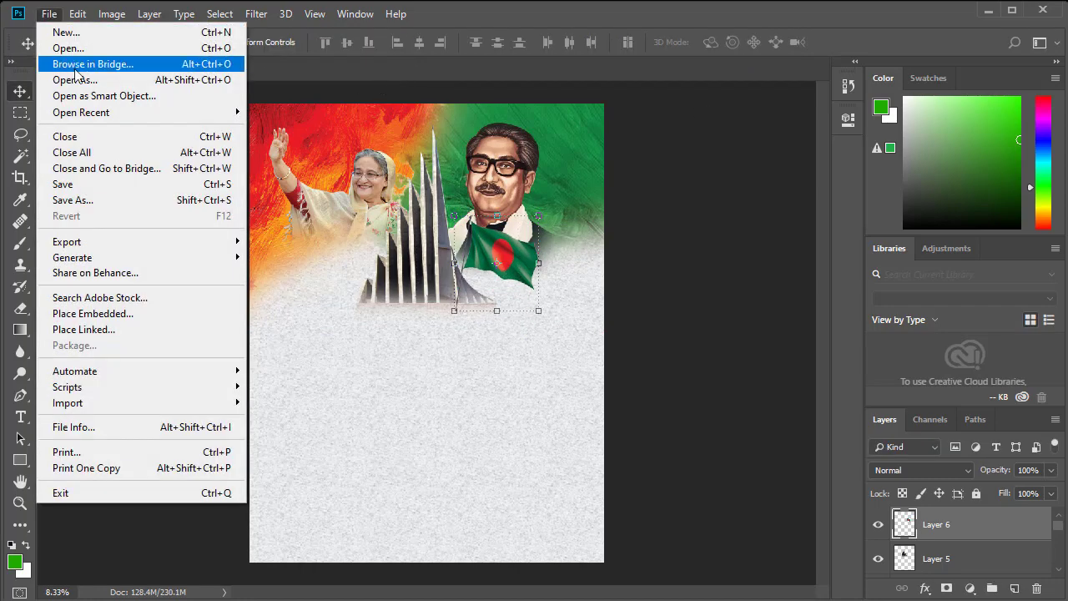
{"action": "left_click", "coordinate": [75, 47]}
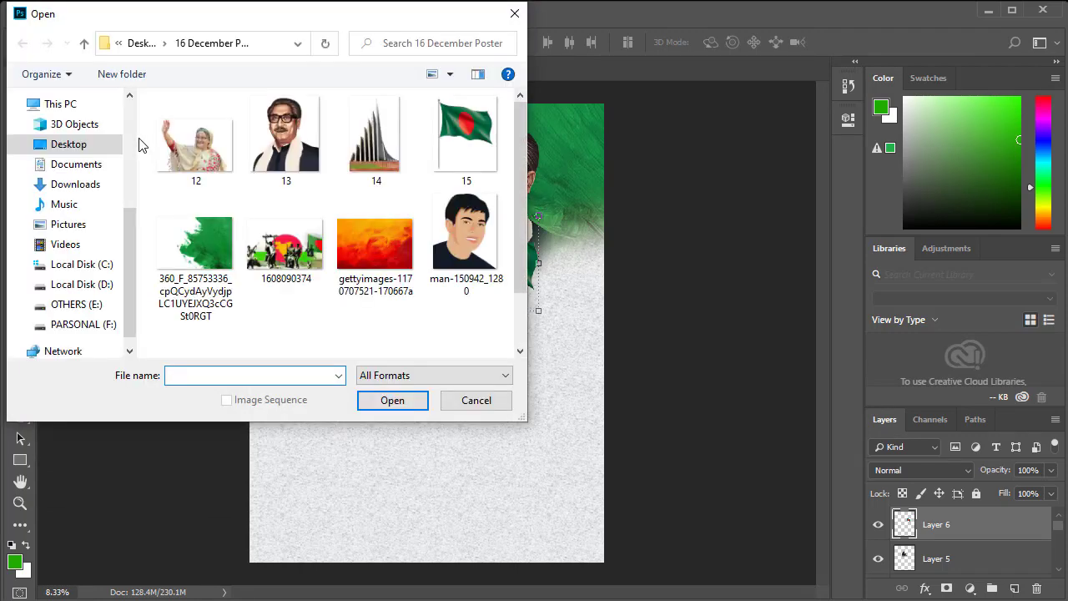
{"action": "scroll", "coordinate": [417, 219], "scroll_direction": "down", "scroll_amount": 1}
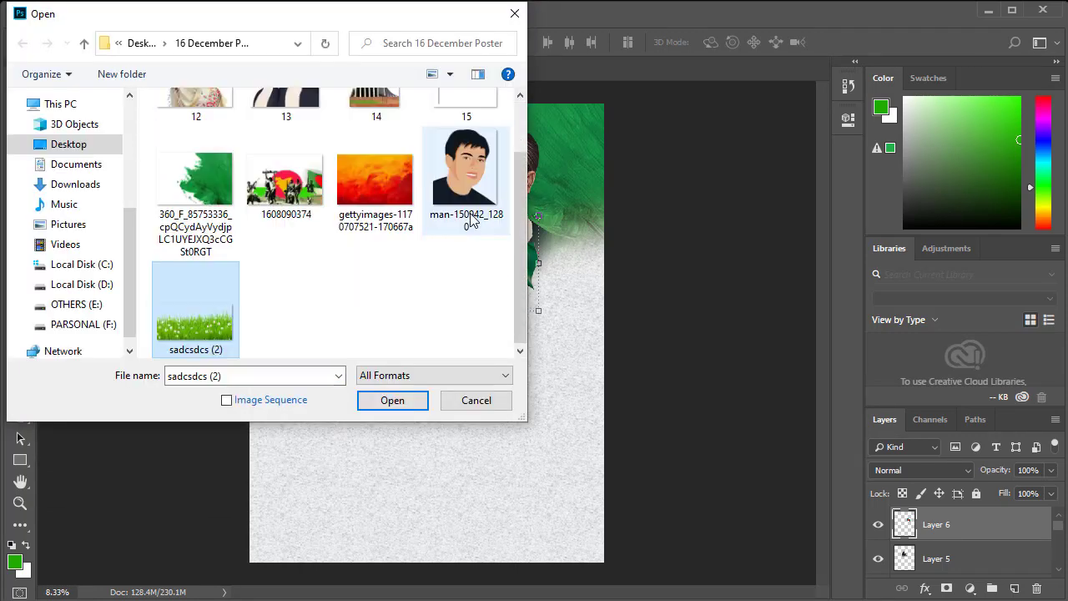
{"action": "left_click", "coordinate": [468, 209], "text": "ctrl"}
{"action": "scroll", "coordinate": [413, 208], "scroll_direction": "up", "scroll_amount": 1}
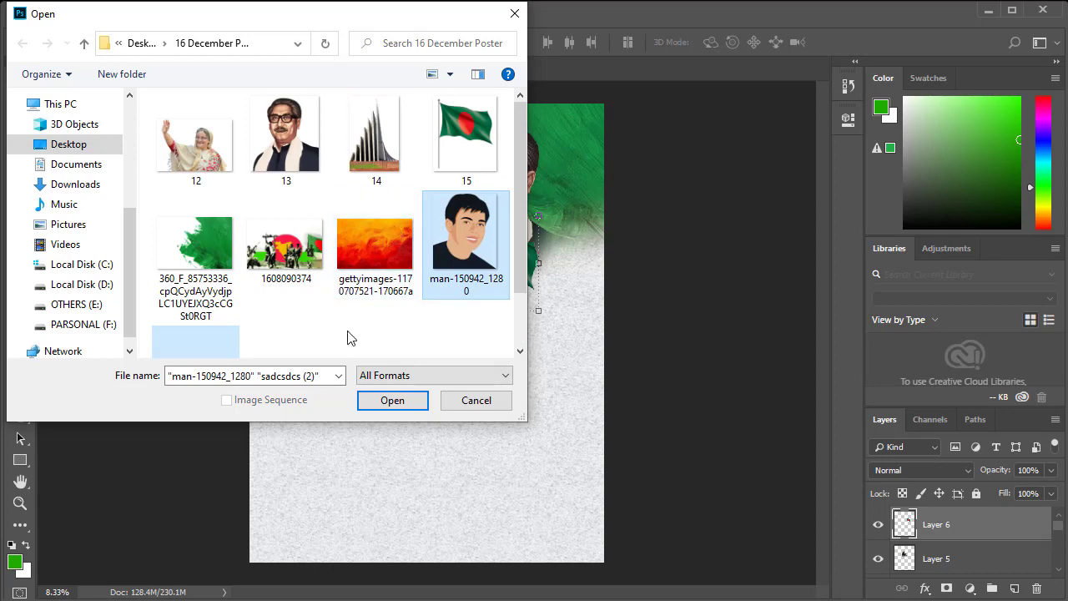
{"action": "left_click", "coordinate": [286, 250], "text": "ctrl"}
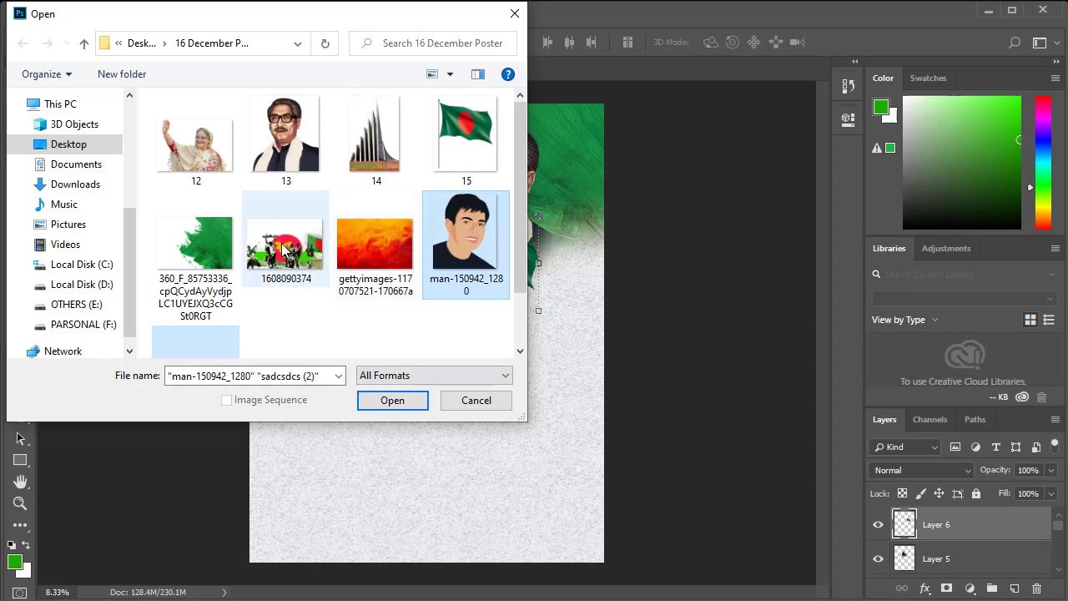
{"action": "left_click", "coordinate": [390, 401]}
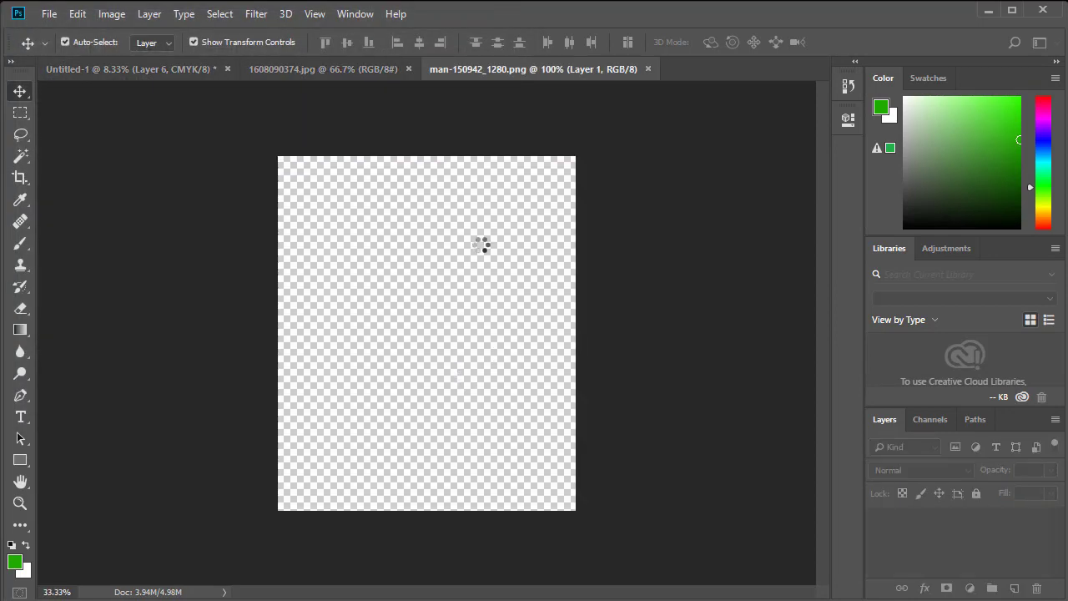
Drag the grass layer into the poster and soften its hard edges with the Eraser.
{"action": "mouse_move", "coordinate": [424, 298]}
{"action": "left_mouse_down"}
{"action": "mouse_move", "coordinate": [133, 71]}
{"action": "mouse_move", "coordinate": [440, 334]}
{"action": "mouse_move", "coordinate": [455, 305]}
{"action": "mouse_move", "coordinate": [522, 334]}
{"action": "mouse_move", "coordinate": [493, 332]}
{"action": "left_mouse_up"}
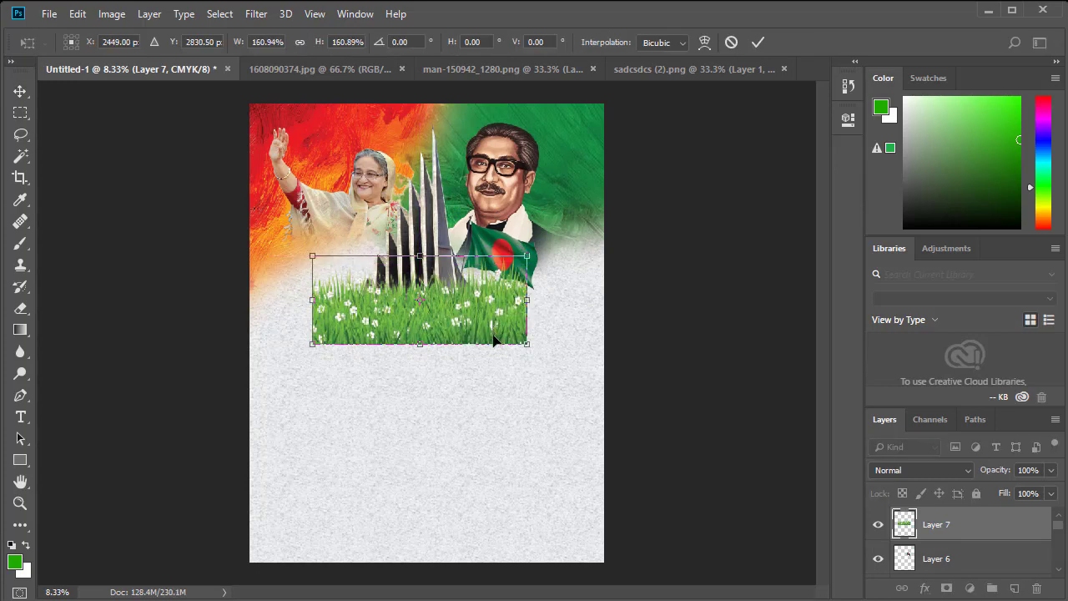
{"action": "left_click", "coordinate": [749, 41]}
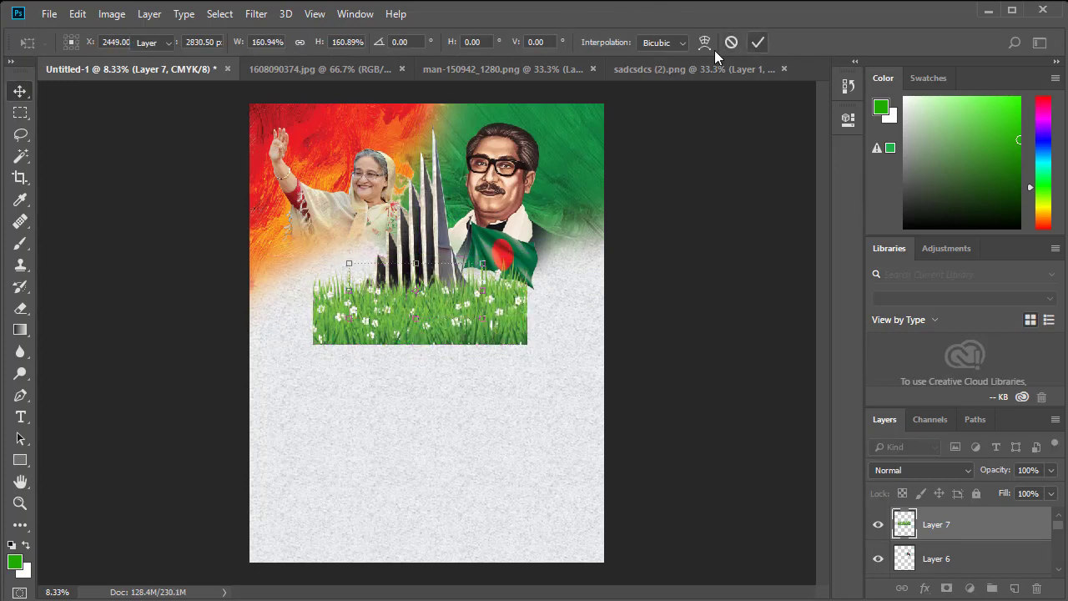
{"action": "left_click", "coordinate": [21, 310]}
{"action": "mouse_move", "coordinate": [298, 297]}
{"action": "left_mouse_down"}
{"action": "mouse_move", "coordinate": [305, 353]}
{"action": "mouse_move", "coordinate": [517, 353]}
{"action": "mouse_move", "coordinate": [558, 303]}
{"action": "mouse_move", "coordinate": [545, 358]}
{"action": "mouse_move", "coordinate": [318, 372]}
{"action": "mouse_move", "coordinate": [425, 389]}
{"action": "mouse_move", "coordinate": [341, 376]}
{"action": "mouse_move", "coordinate": [505, 374]}
{"action": "mouse_move", "coordinate": [380, 372]}
{"action": "mouse_move", "coordinate": [453, 369]}
{"action": "mouse_move", "coordinate": [310, 352]}
{"action": "left_mouse_up"}
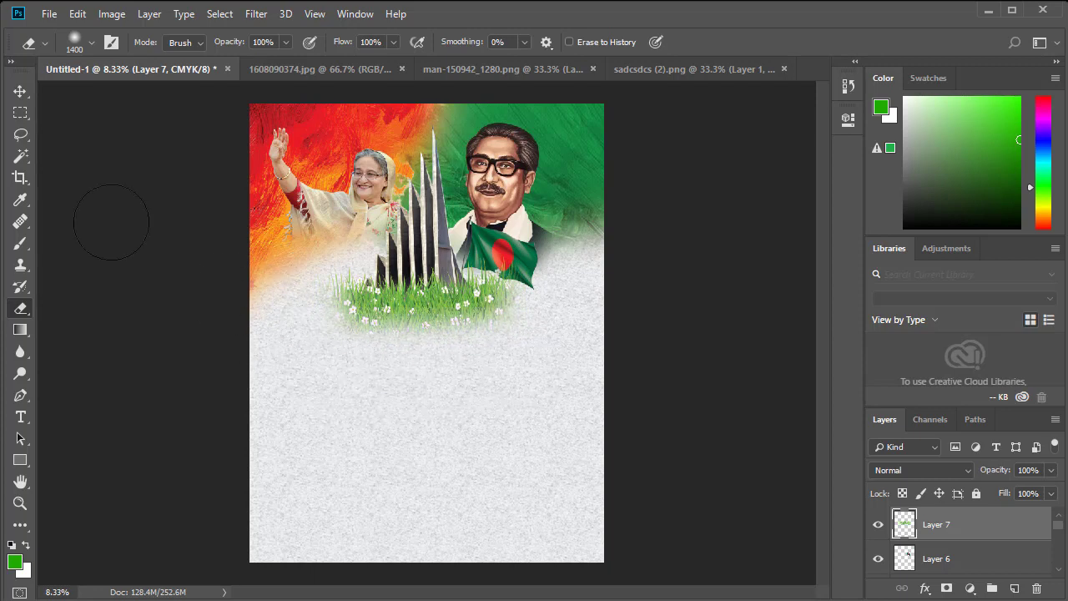
Squash the grass into a thin strip beneath the monument, about 94.82% × 79.82%.
{"action": "left_click", "coordinate": [20, 90]}
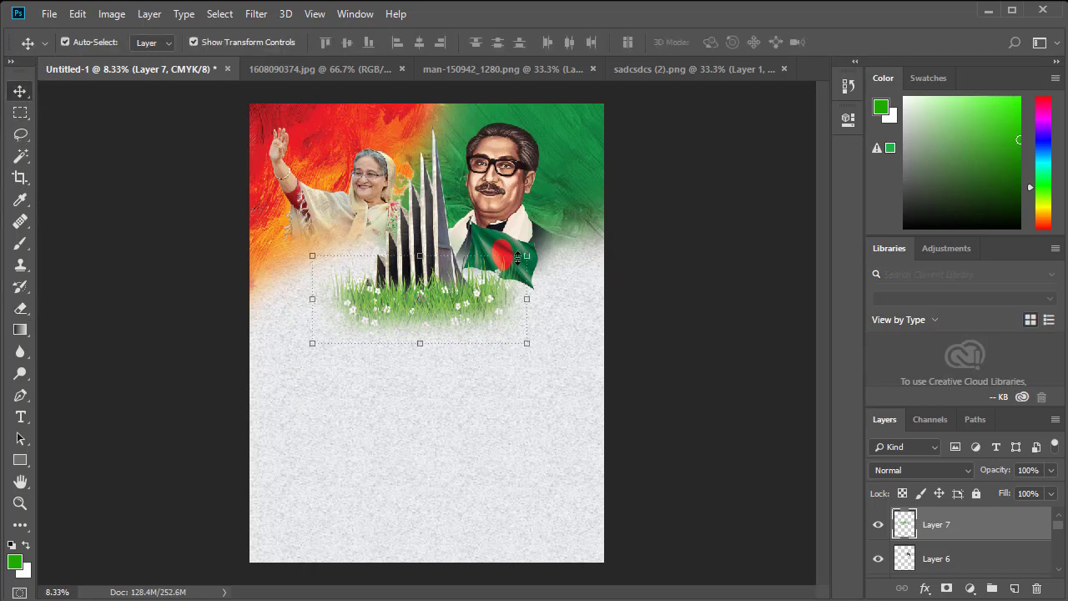
{"action": "mouse_move", "coordinate": [518, 259]}
{"action": "left_mouse_down"}
{"action": "mouse_move", "coordinate": [491, 282]}
{"action": "mouse_move", "coordinate": [493, 272]}
{"action": "left_mouse_up"}
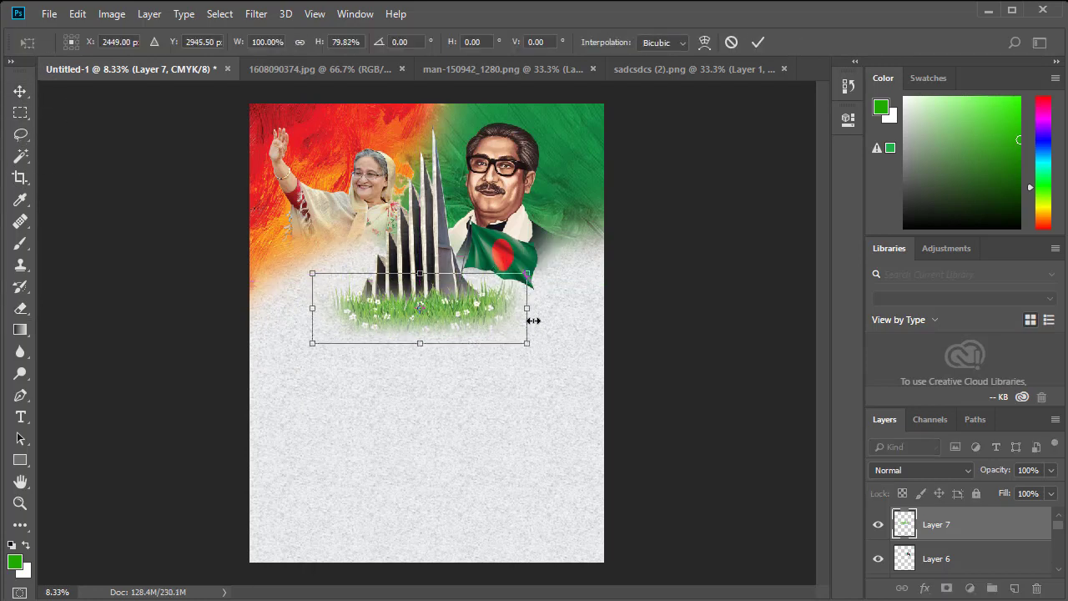
{"action": "left_click_drag", "start_coordinate": [527, 314], "coordinate": [520, 315]}
{"action": "left_click_drag", "start_coordinate": [463, 314], "coordinate": [460, 309]}
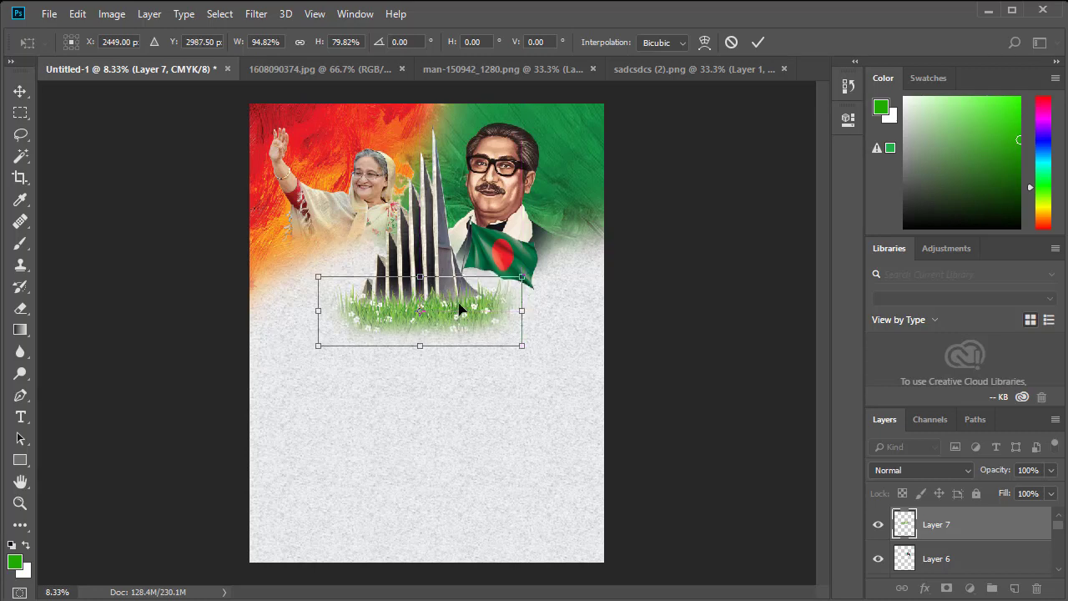
{"action": "key", "text": "Return"}
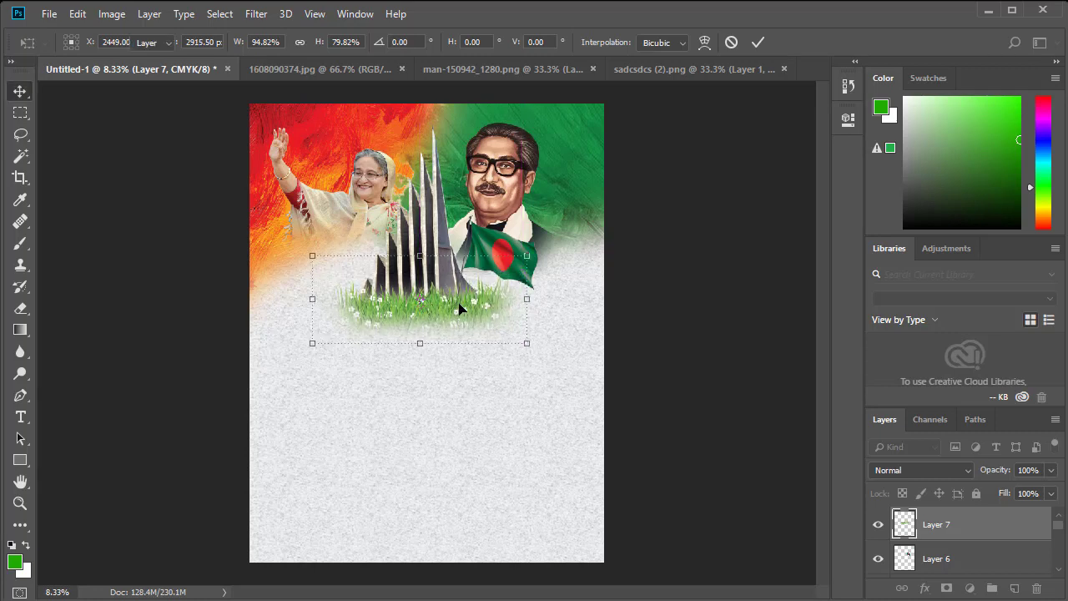
Stretch the red and green paint backdrop layers downward to about 106% height.
{"action": "left_click", "coordinate": [324, 118]}
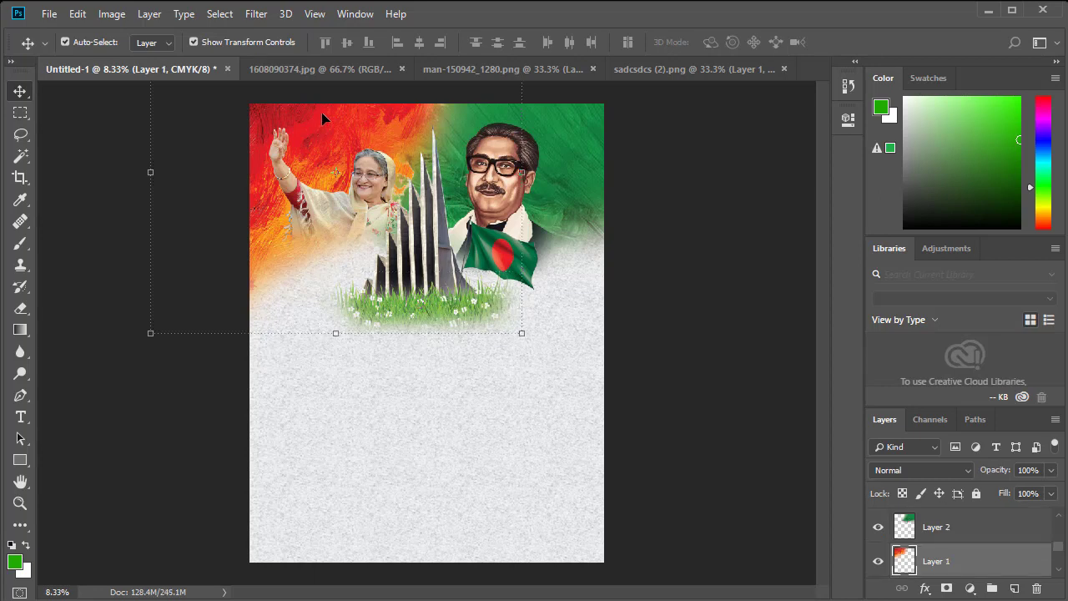
{"action": "left_click", "coordinate": [576, 122]}
{"action": "left_click_drag", "start_coordinate": [417, 333], "coordinate": [417, 359]}
{"action": "left_click_drag", "start_coordinate": [284, 252], "coordinate": [277, 248]}
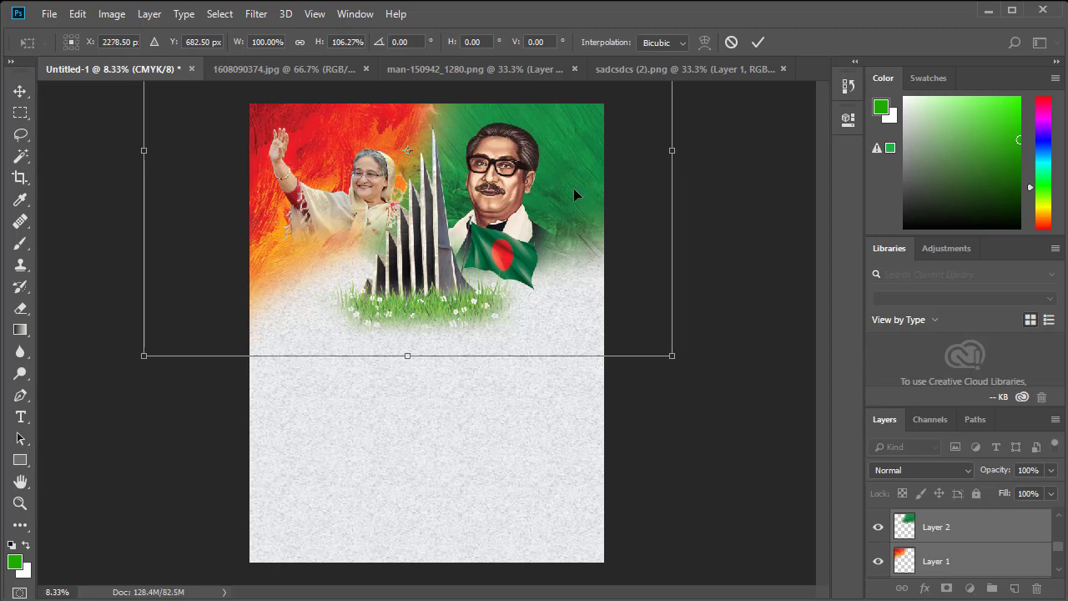
{"action": "left_click", "coordinate": [757, 42]}
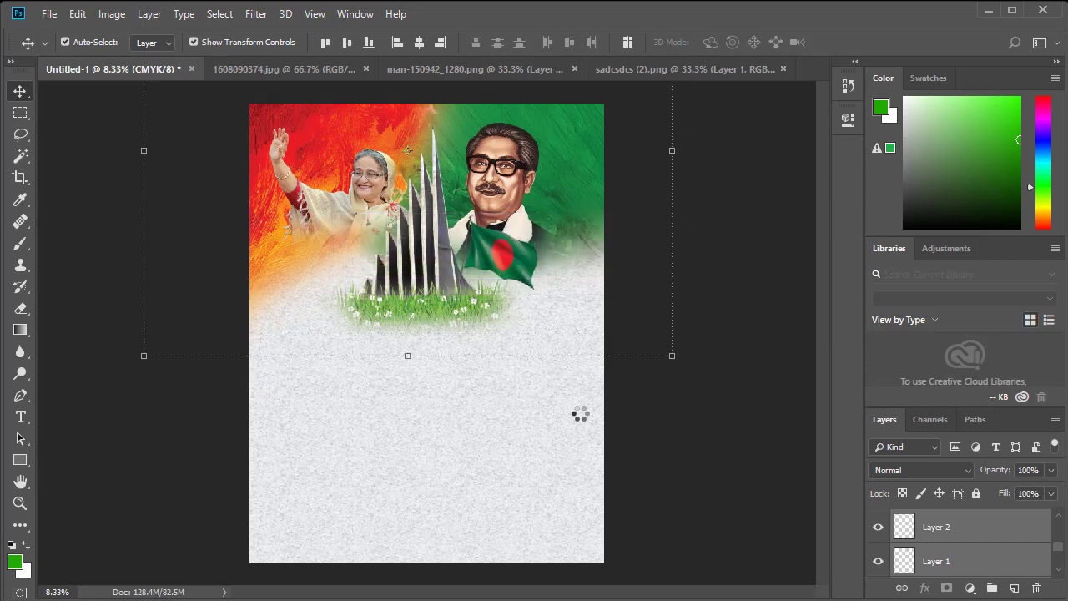
Place the cartoon man portrait in the poster's bottom-left, scaled to about 199%.
{"action": "left_click", "coordinate": [286, 69]}
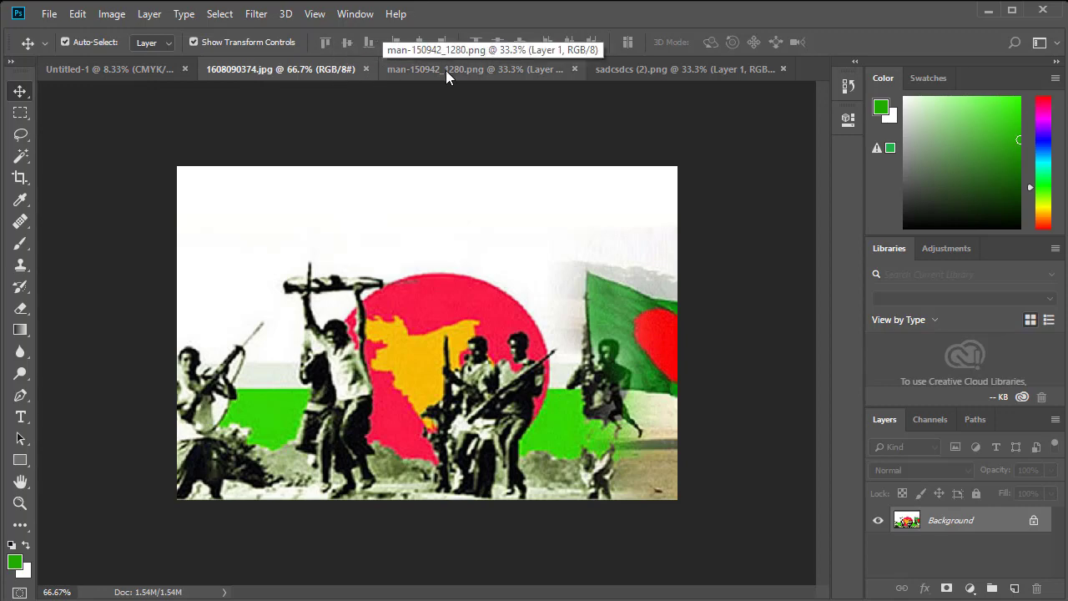
{"action": "left_click", "coordinate": [445, 71]}
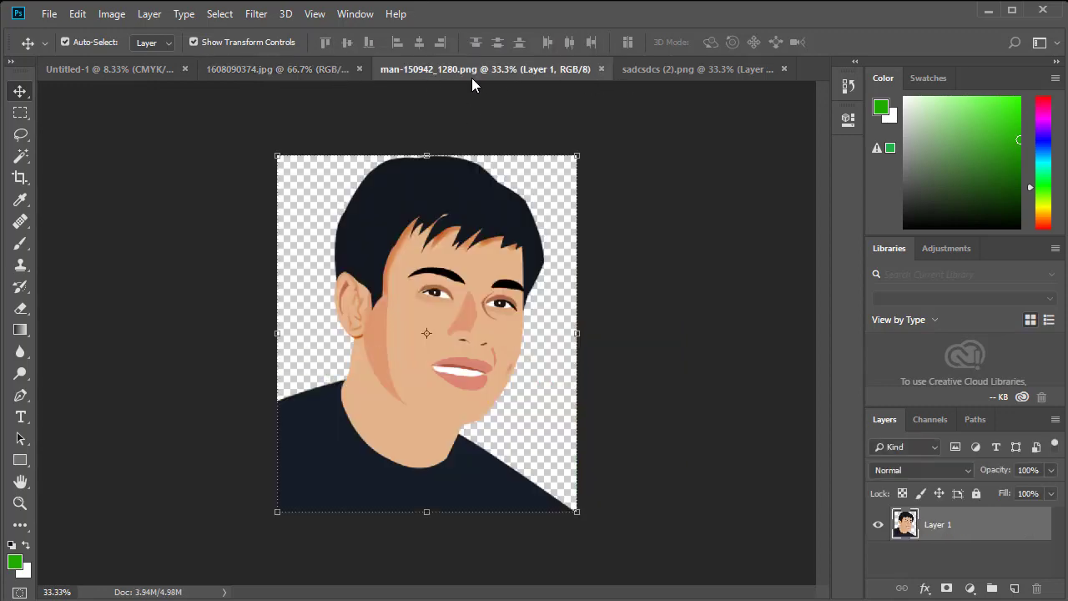
{"action": "mouse_move", "coordinate": [447, 294]}
{"action": "left_mouse_down"}
{"action": "mouse_move", "coordinate": [107, 94]}
{"action": "mouse_move", "coordinate": [310, 467]}
{"action": "left_mouse_up"}
{"action": "key", "text": "ctrl+t"}
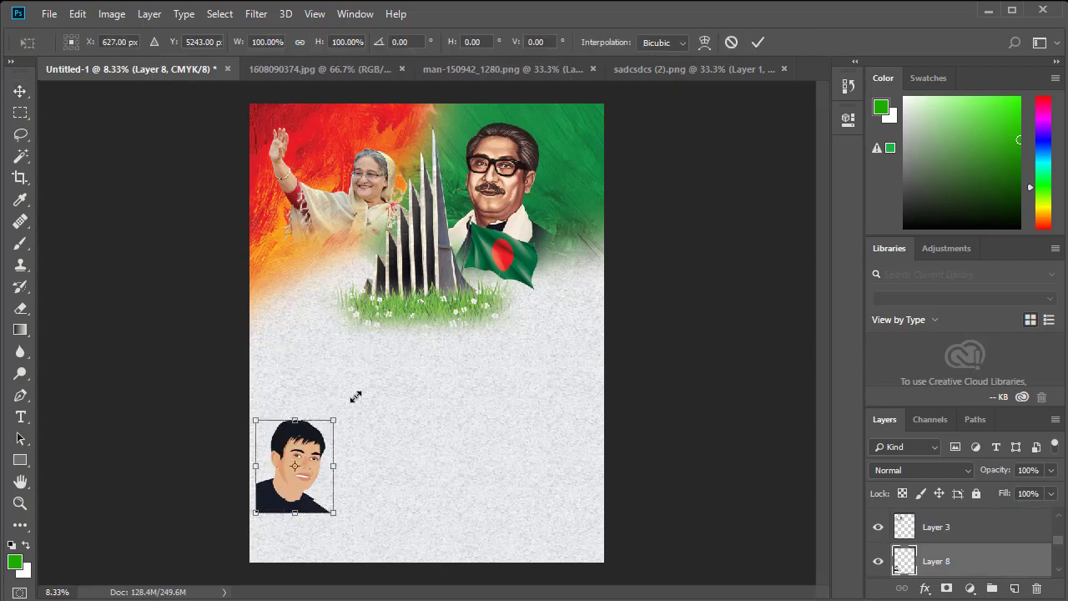
{"action": "mouse_move", "coordinate": [355, 396]}
{"action": "left_mouse_down"}
{"action": "mouse_move", "coordinate": [389, 351]}
{"action": "mouse_move", "coordinate": [348, 402]}
{"action": "left_mouse_up"}
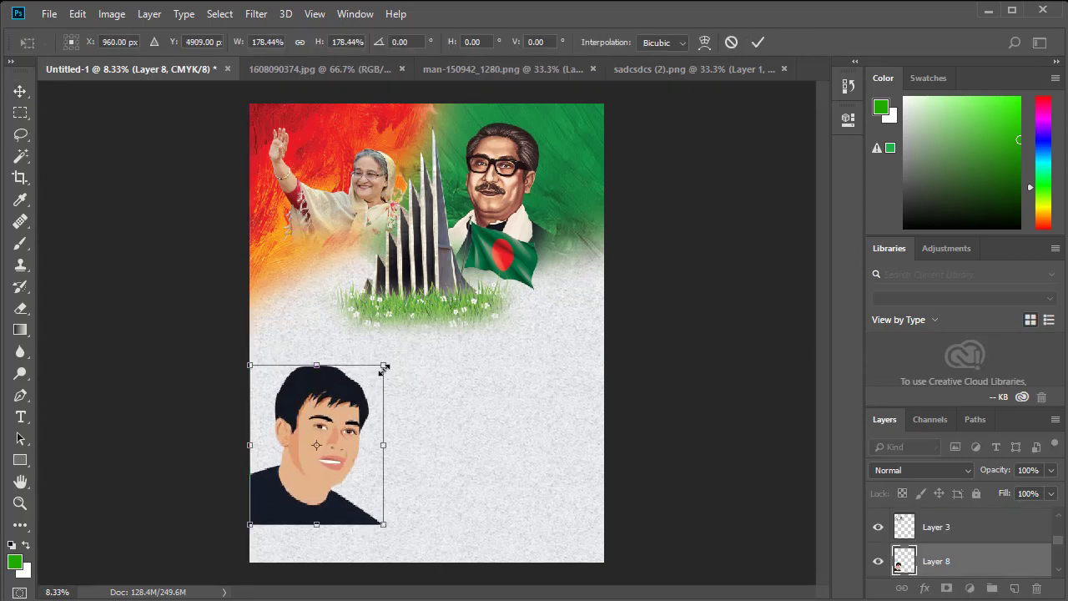
{"action": "left_click_drag", "start_coordinate": [383, 365], "coordinate": [392, 355]}
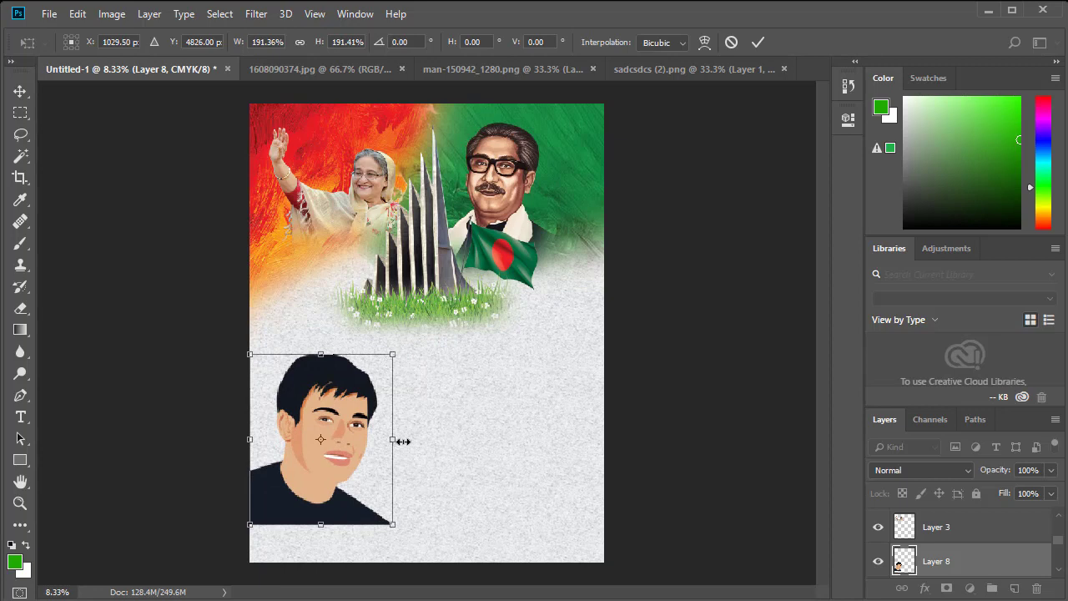
{"action": "left_click_drag", "start_coordinate": [400, 351], "coordinate": [402, 346]}
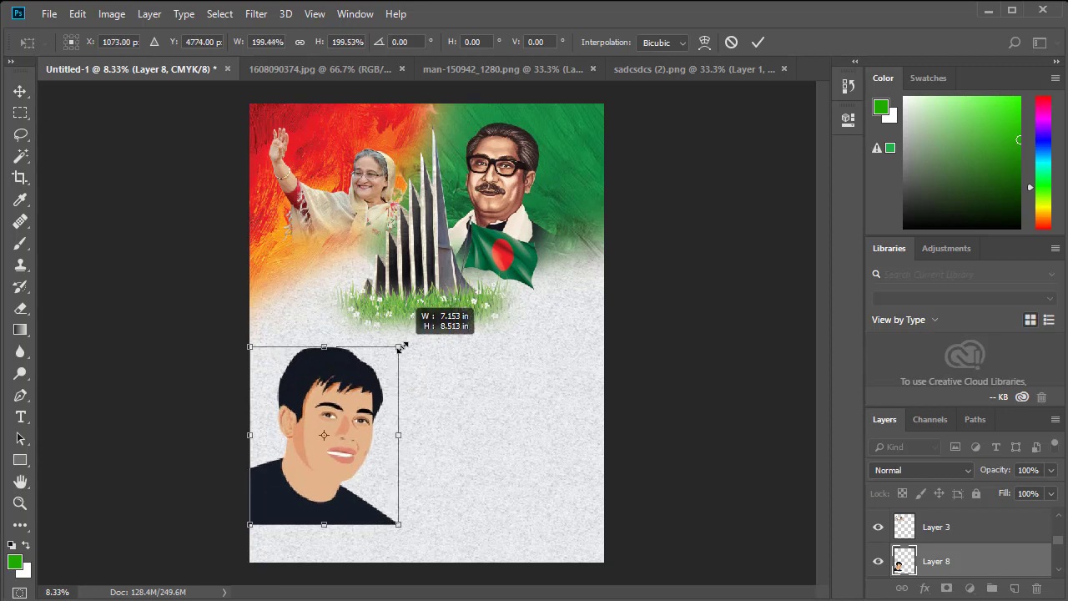
{"action": "left_click", "coordinate": [757, 44]}
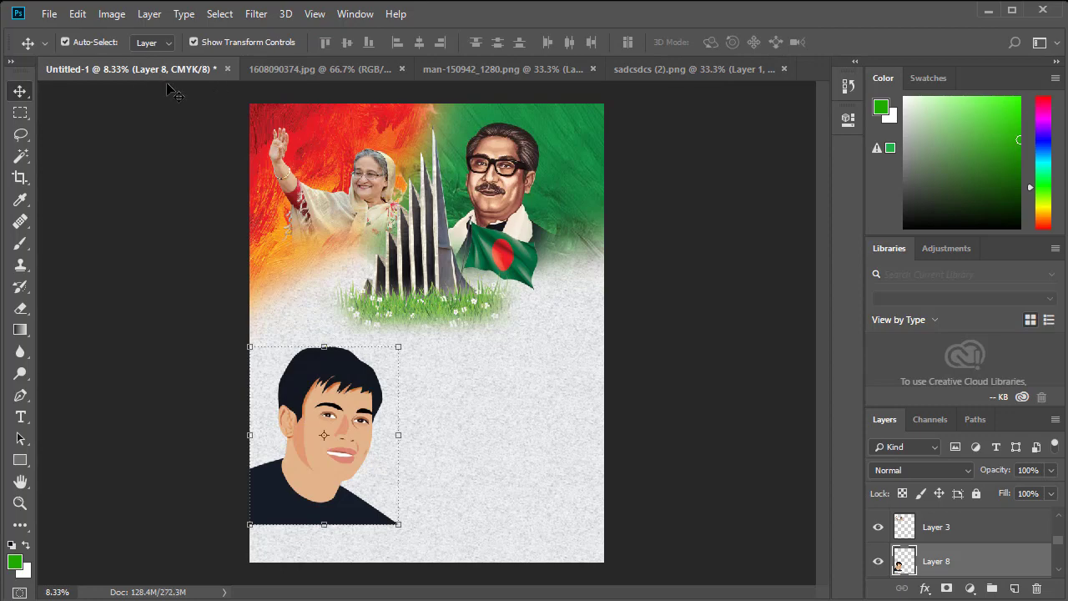
{"action": "left_click", "coordinate": [317, 69]}
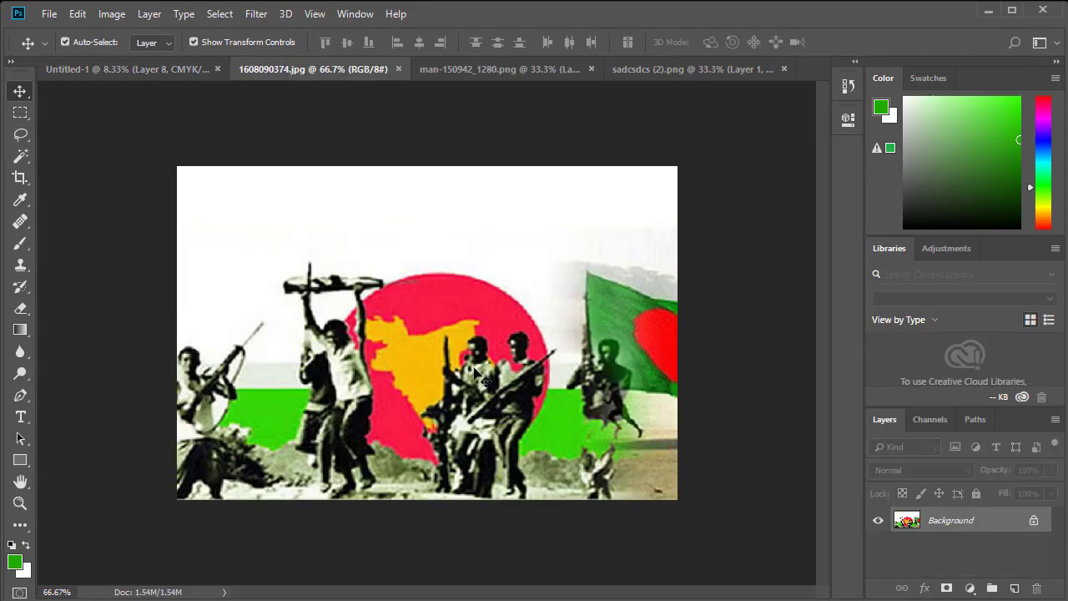
Drag the soldiers-and-flag image into the bottom-right corner and select its white background.
{"action": "mouse_move", "coordinate": [102, 43]}
{"action": "left_mouse_down"}
{"action": "mouse_move", "coordinate": [327, 288]}
{"action": "mouse_move", "coordinate": [509, 459]}
{"action": "mouse_move", "coordinate": [648, 560]}
{"action": "left_mouse_up"}
{"action": "left_click_drag", "start_coordinate": [575, 503], "coordinate": [530, 511]}
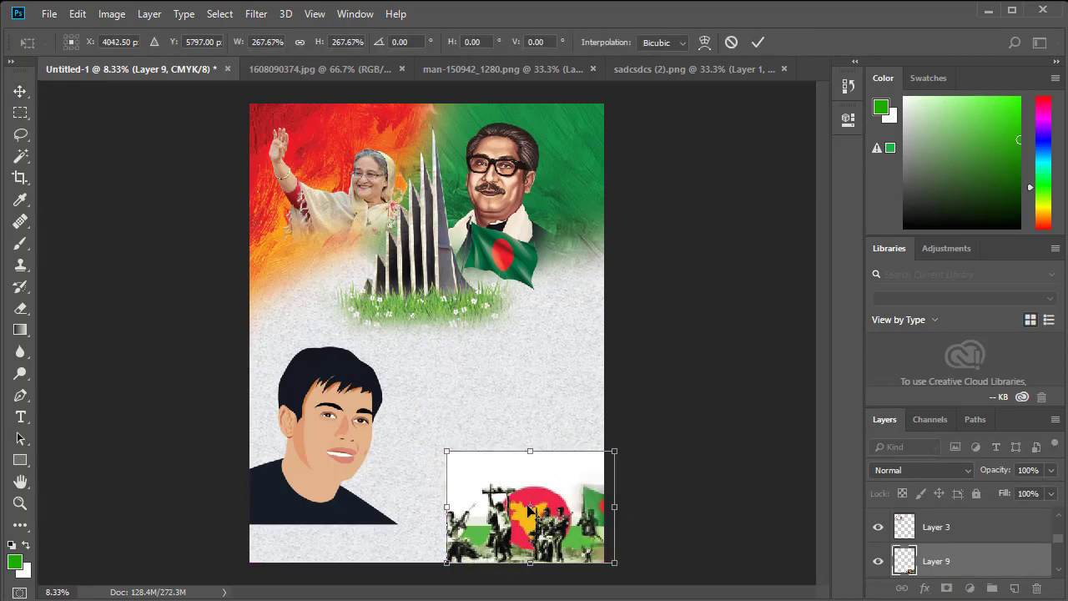
{"action": "left_click", "coordinate": [21, 158]}
{"action": "left_click", "coordinate": [468, 242]}
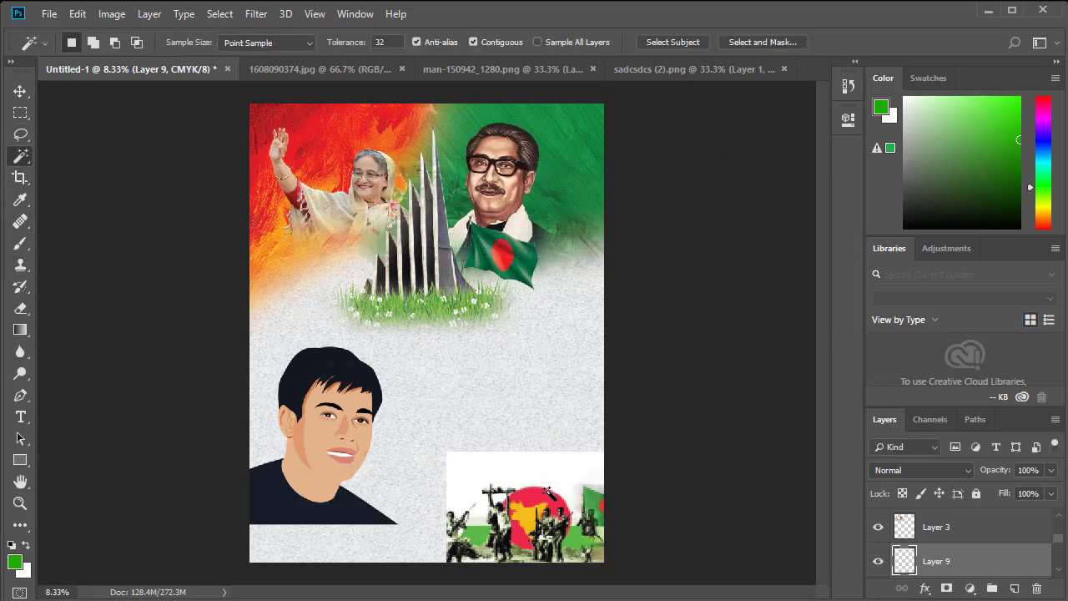
{"action": "left_click", "coordinate": [553, 470]}
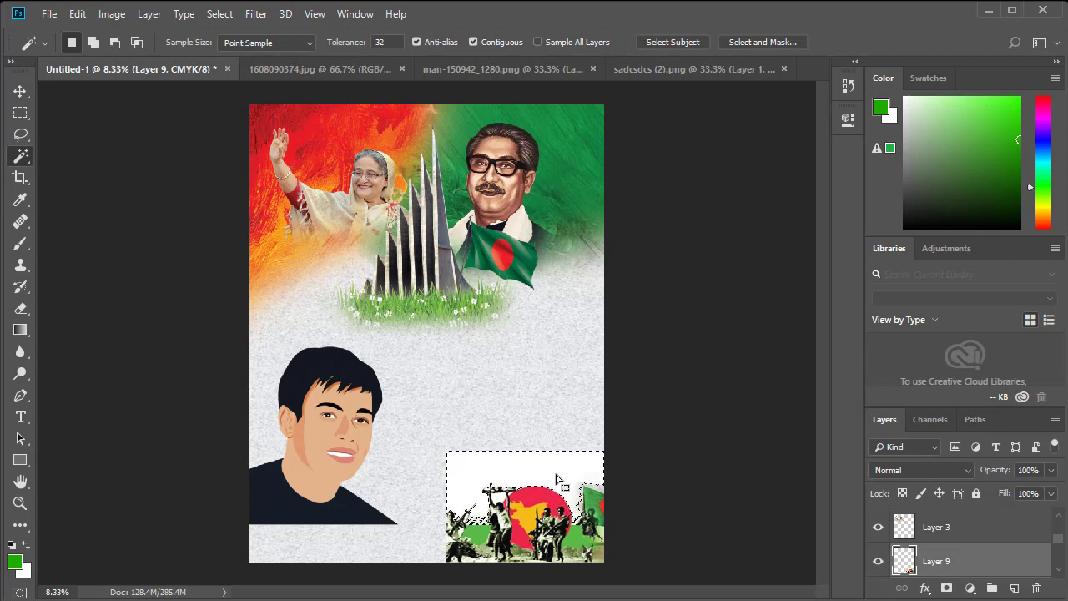
{"action": "right_click", "coordinate": [493, 480]}
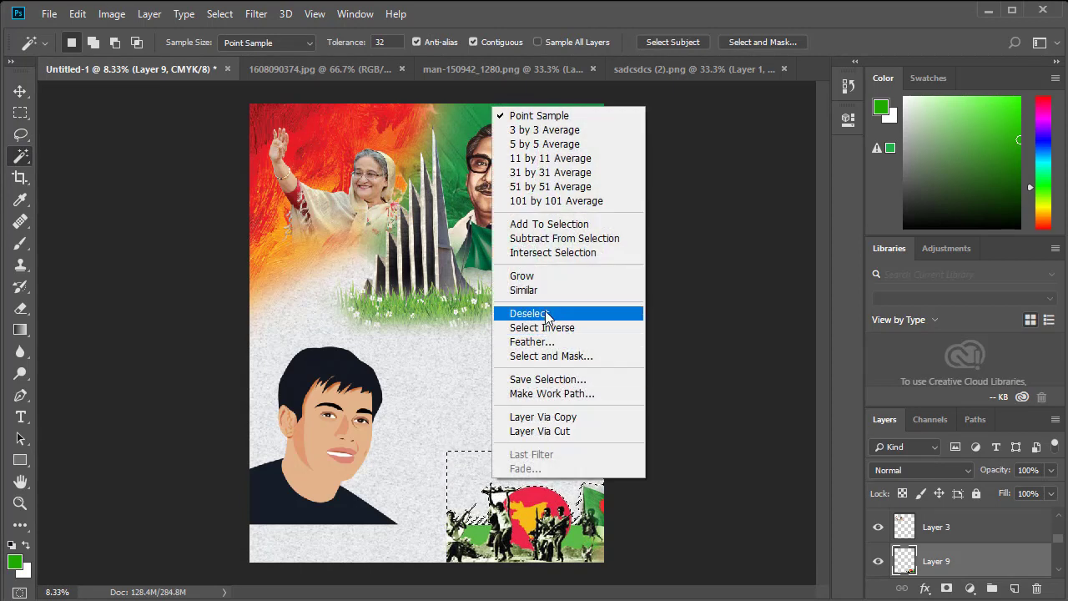
{"action": "left_click", "coordinate": [528, 312]}
Erase the soldiers image's left part and enlarge it to about 118%.
{"action": "left_click", "coordinate": [20, 90]}
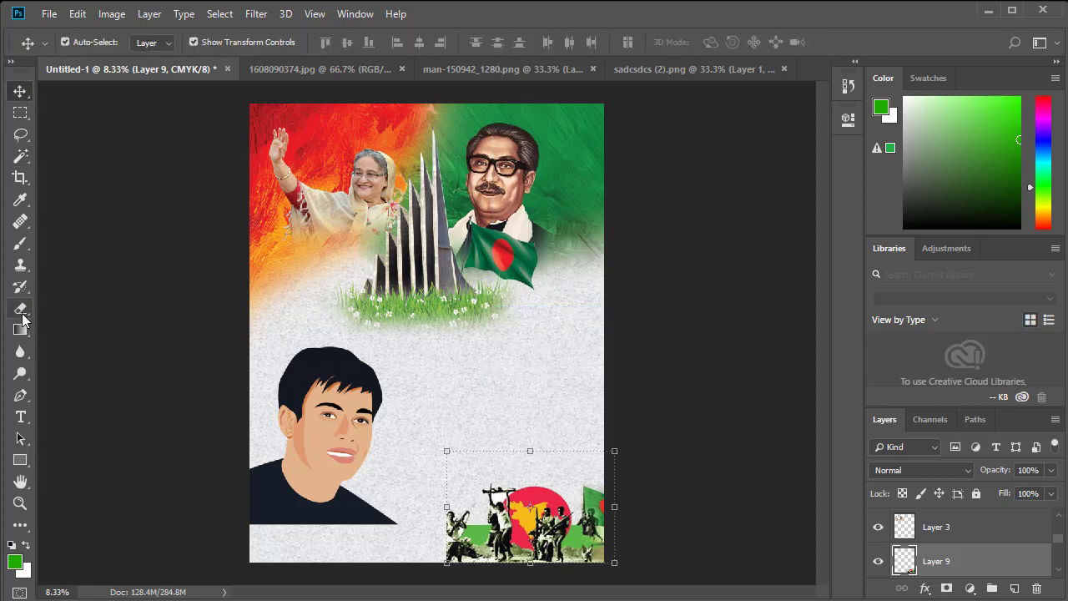
{"action": "left_click", "coordinate": [20, 309]}
{"action": "left_click_drag", "start_coordinate": [429, 520], "coordinate": [447, 555]}
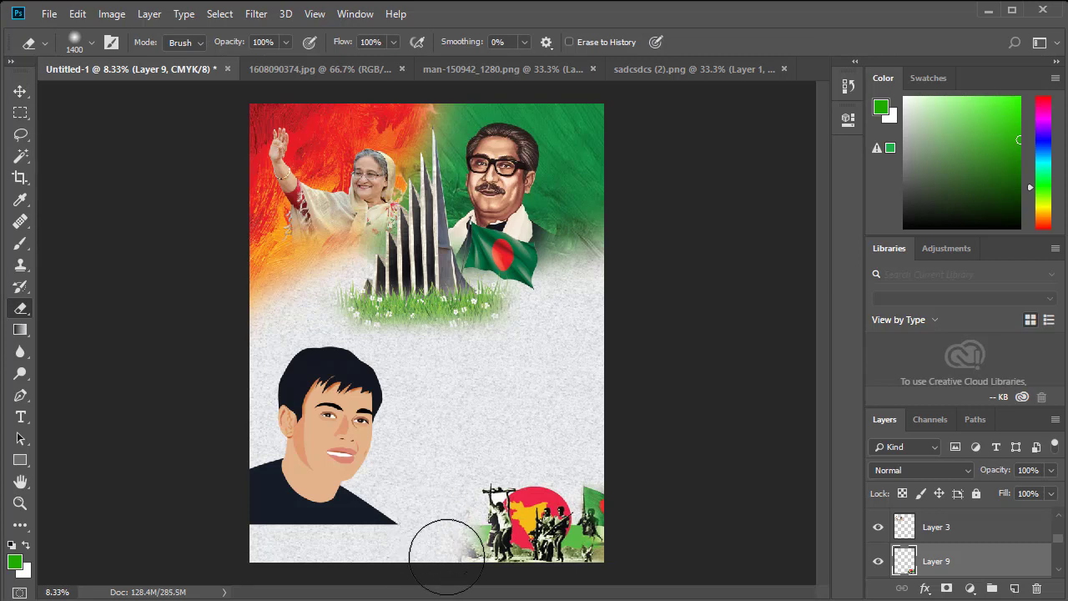
{"action": "left_click", "coordinate": [20, 90]}
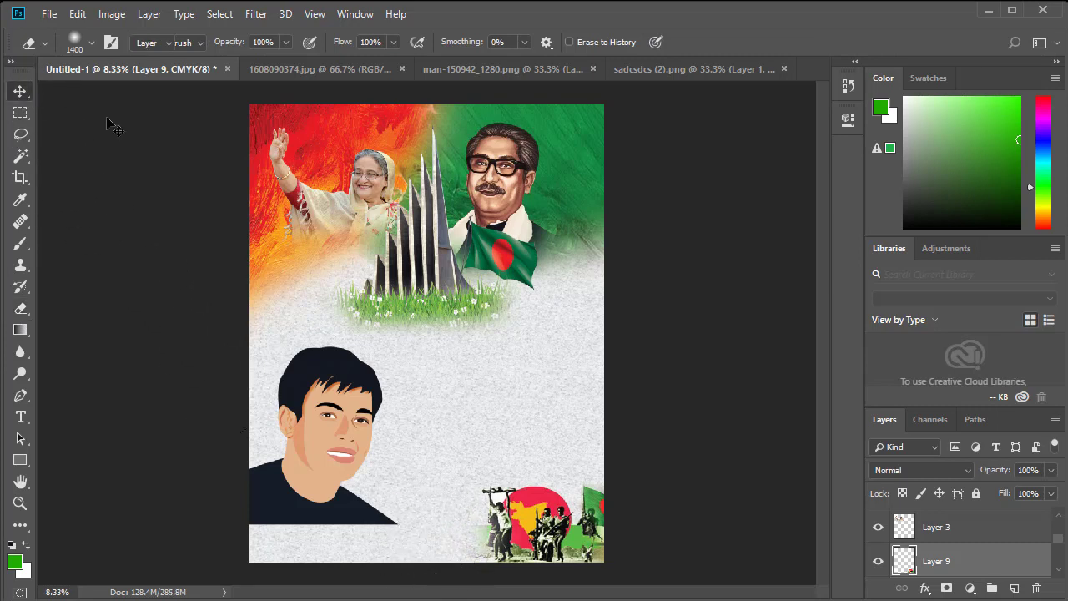
{"action": "left_click_drag", "start_coordinate": [609, 443], "coordinate": [622, 444]}
{"action": "left_click_drag", "start_coordinate": [455, 446], "coordinate": [437, 431]}
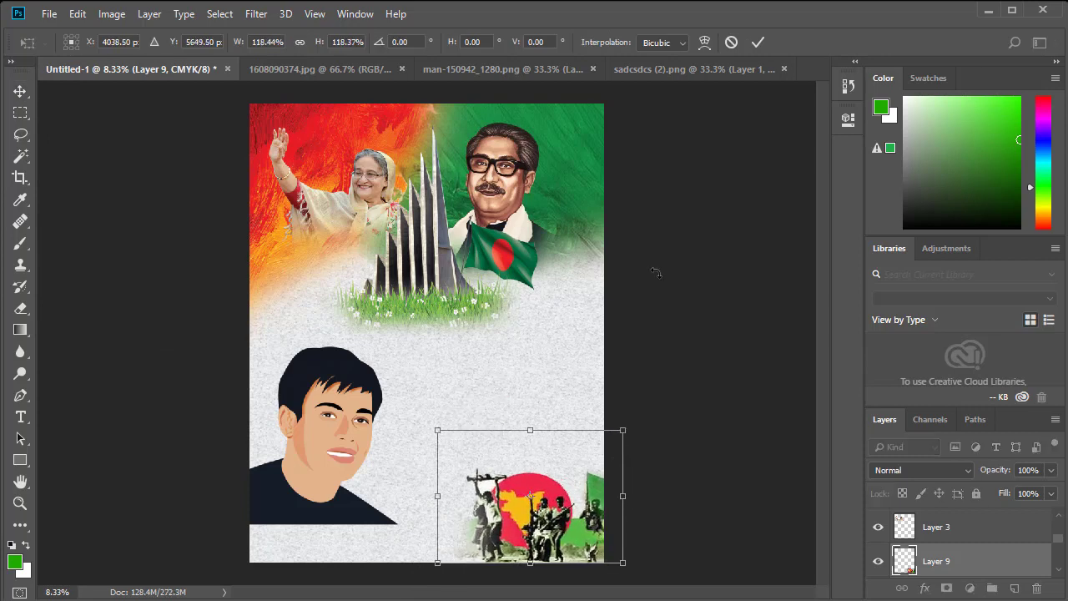
{"action": "left_click", "coordinate": [756, 43]}
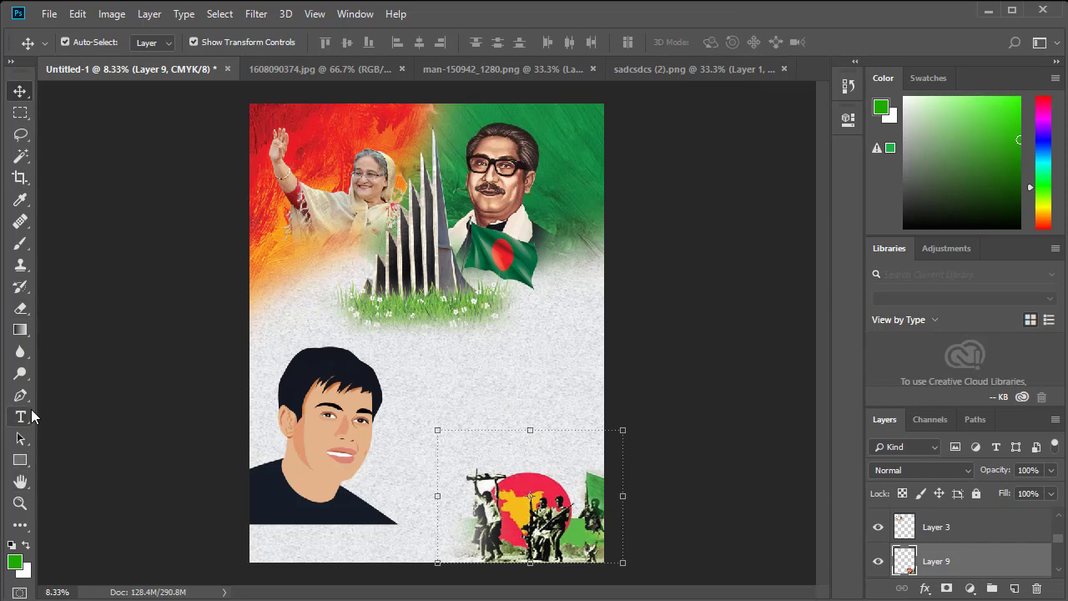
Draw a closed green Pen shape curving along the poster's bottom edge beneath the portrait.
{"action": "left_click", "coordinate": [21, 396]}
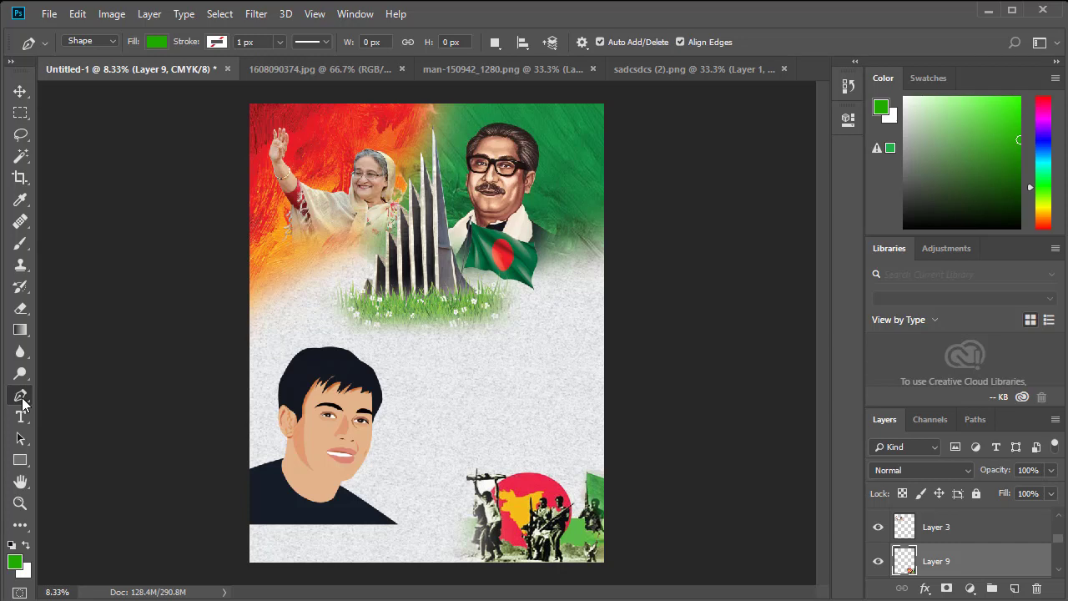
{"action": "right_click", "coordinate": [22, 399]}
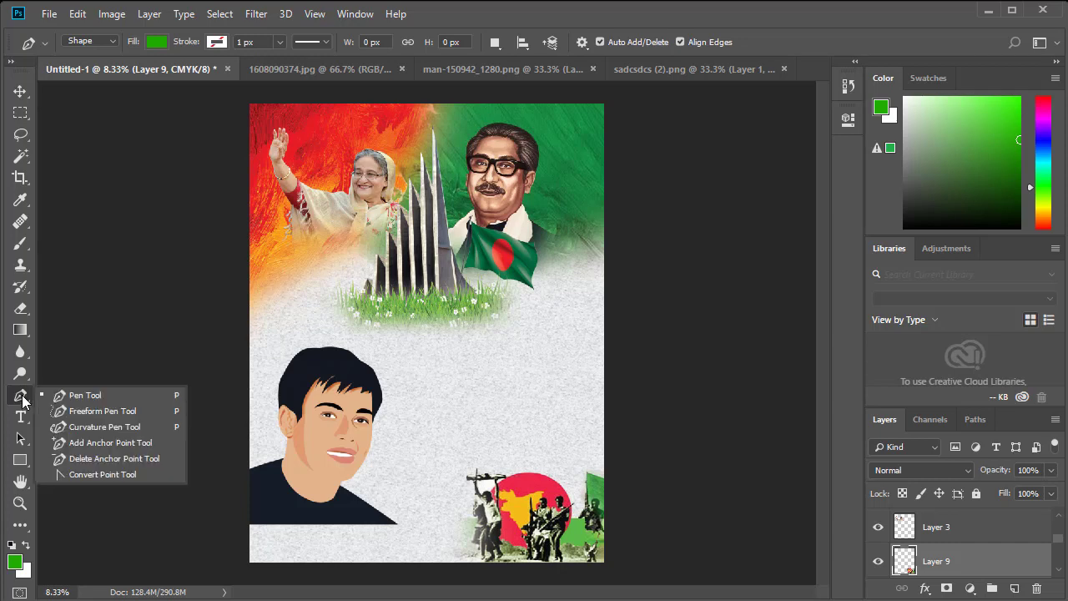
{"action": "left_click", "coordinate": [84, 395]}
{"action": "left_click", "coordinate": [229, 506]}
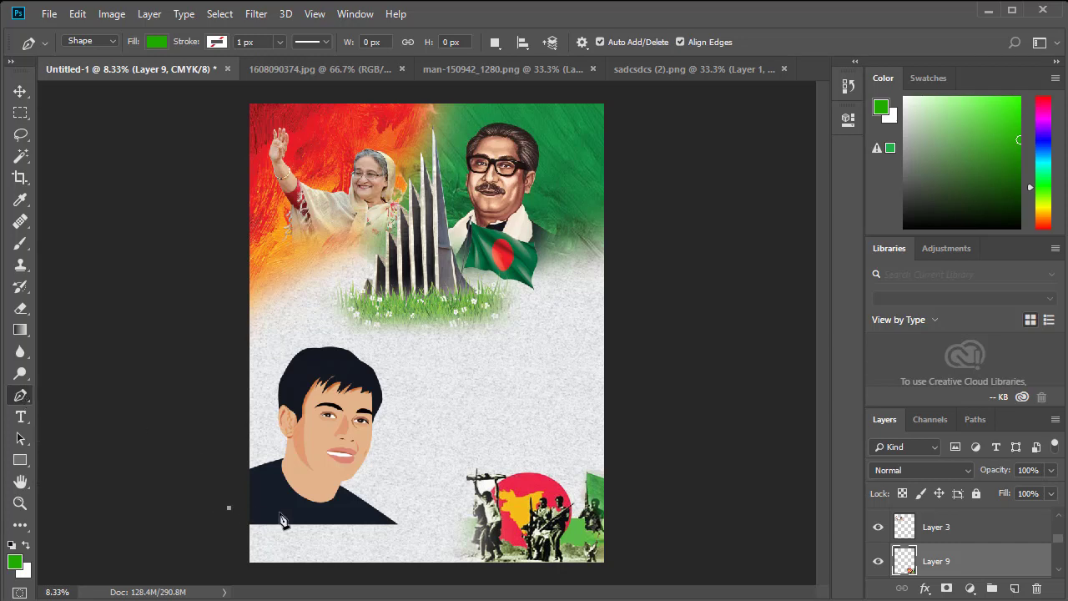
{"action": "left_click_drag", "start_coordinate": [408, 518], "coordinate": [557, 582]}
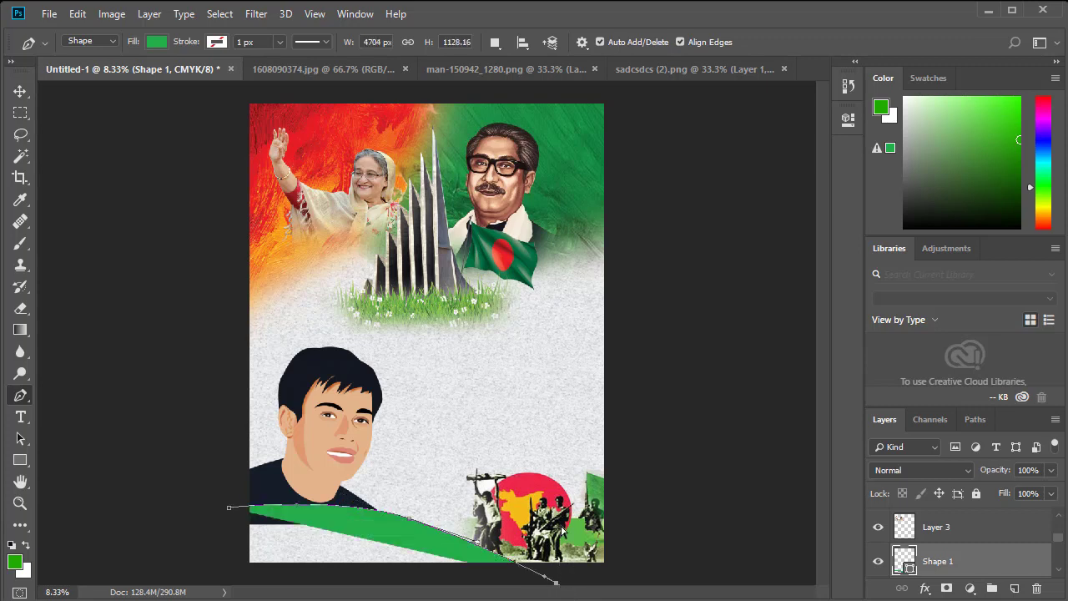
{"action": "left_click", "coordinate": [538, 454], "text": "alt"}
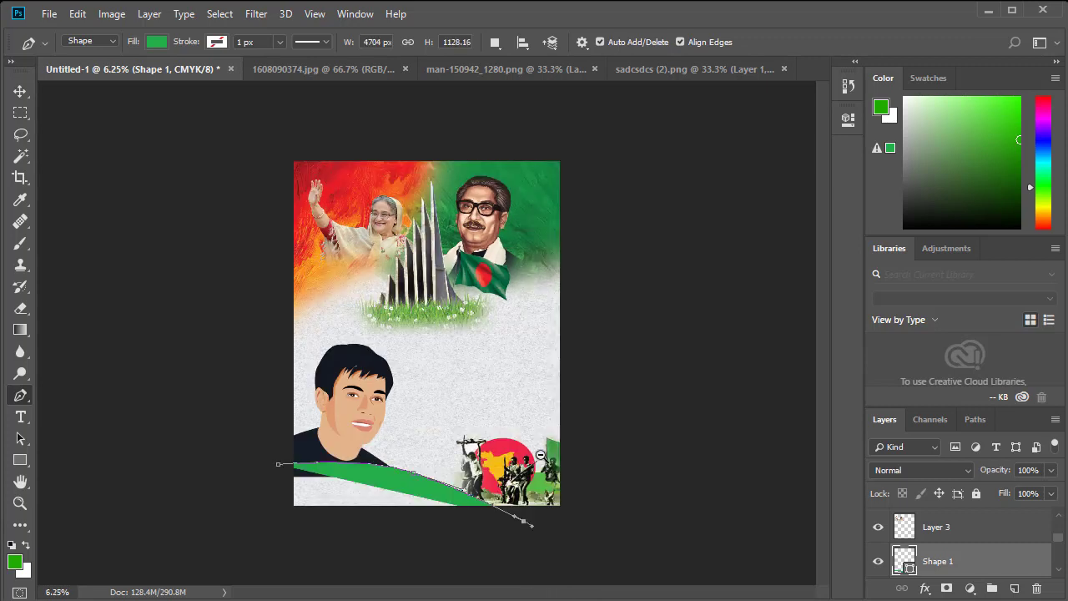
{"action": "left_click", "coordinate": [275, 544]}
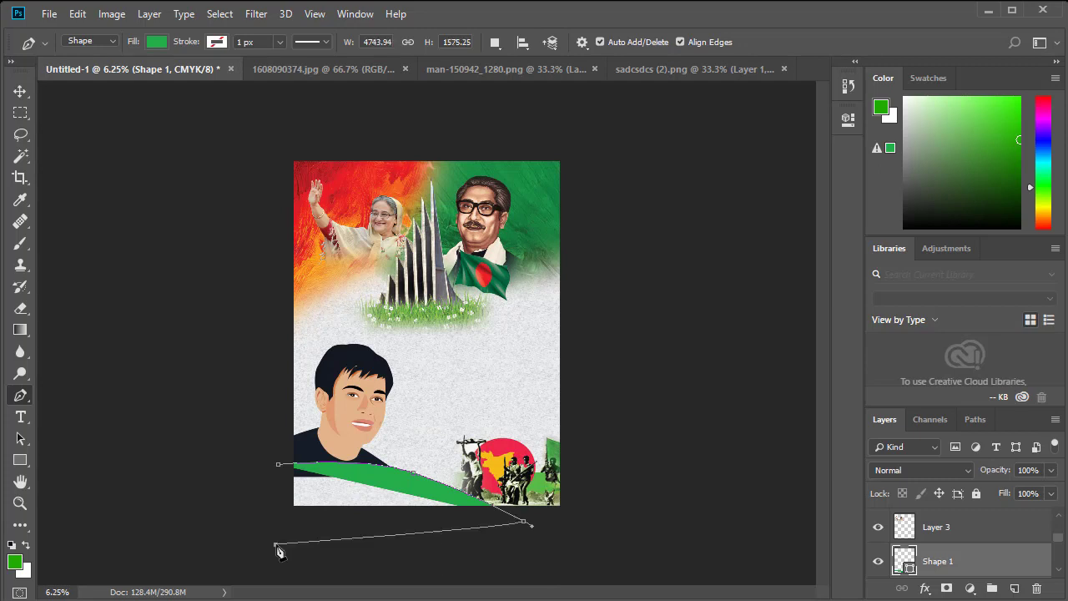
{"action": "left_click", "coordinate": [219, 471]}
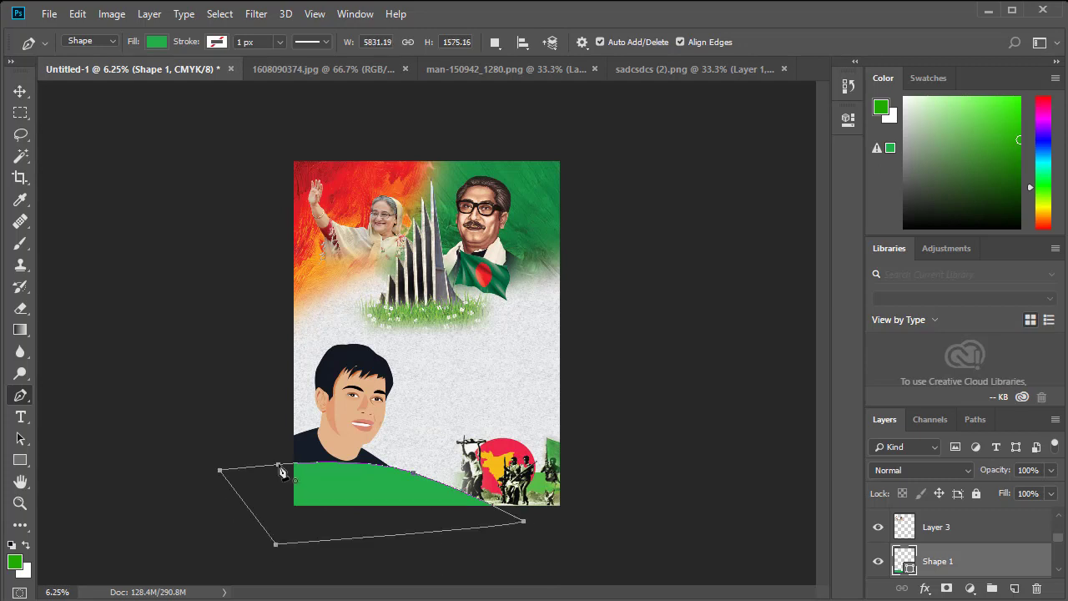
{"action": "left_click", "coordinate": [279, 468]}
{"action": "left_click", "coordinate": [20, 90]}
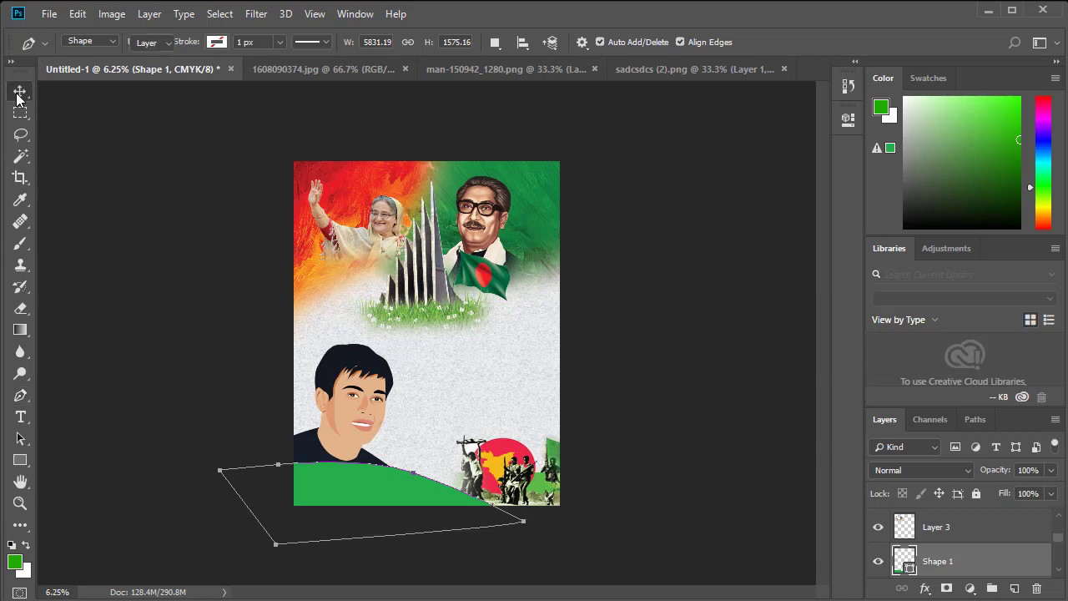
Apply a Bevel & Emboss effect to the green Shape 1 band.
{"action": "key", "text": "ctrl+minus"}
{"action": "double_click", "coordinate": [1026, 567]}
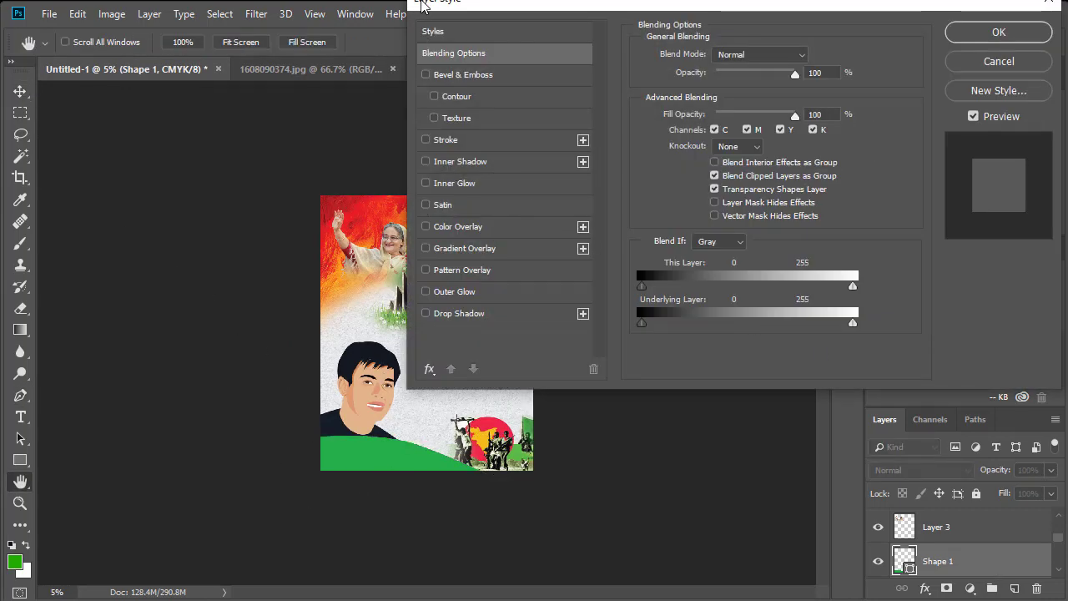
{"action": "left_click", "coordinate": [426, 75]}
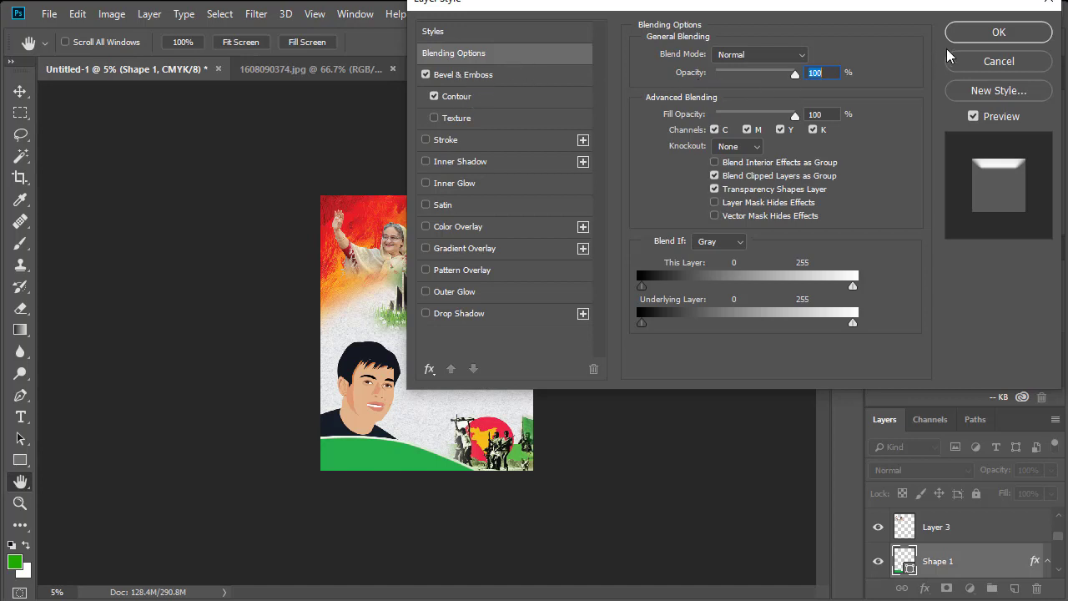
{"action": "left_click", "coordinate": [972, 40]}
Move the cartoon portrait (Layer 8) slightly upward on the poster.
{"action": "left_click", "coordinate": [648, 306]}
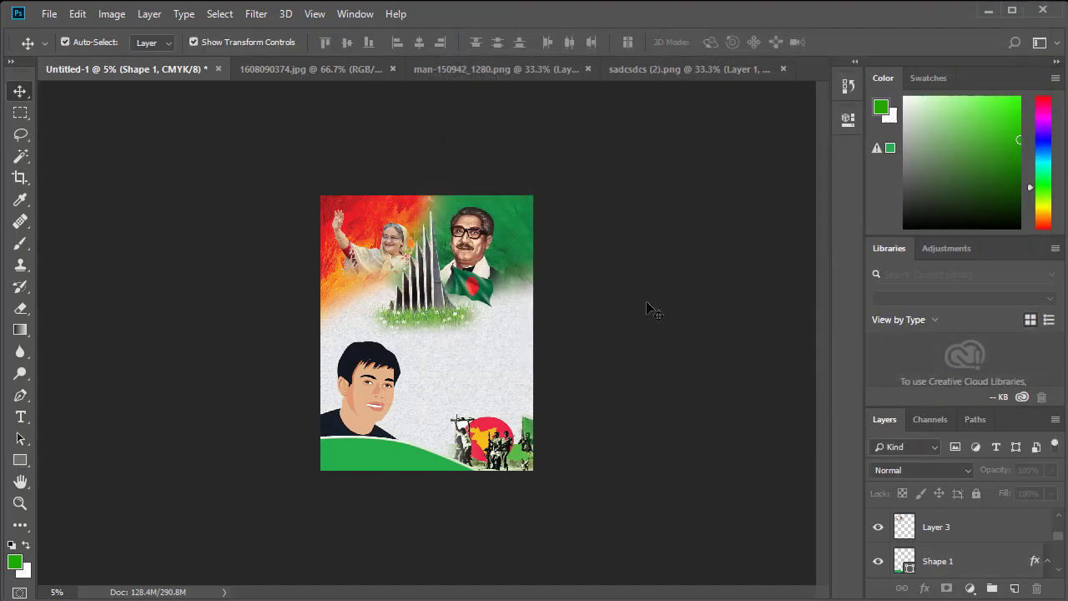
{"action": "left_click", "coordinate": [508, 336], "text": "ctrl"}
{"action": "left_click_drag", "start_coordinate": [349, 384], "coordinate": [366, 388]}
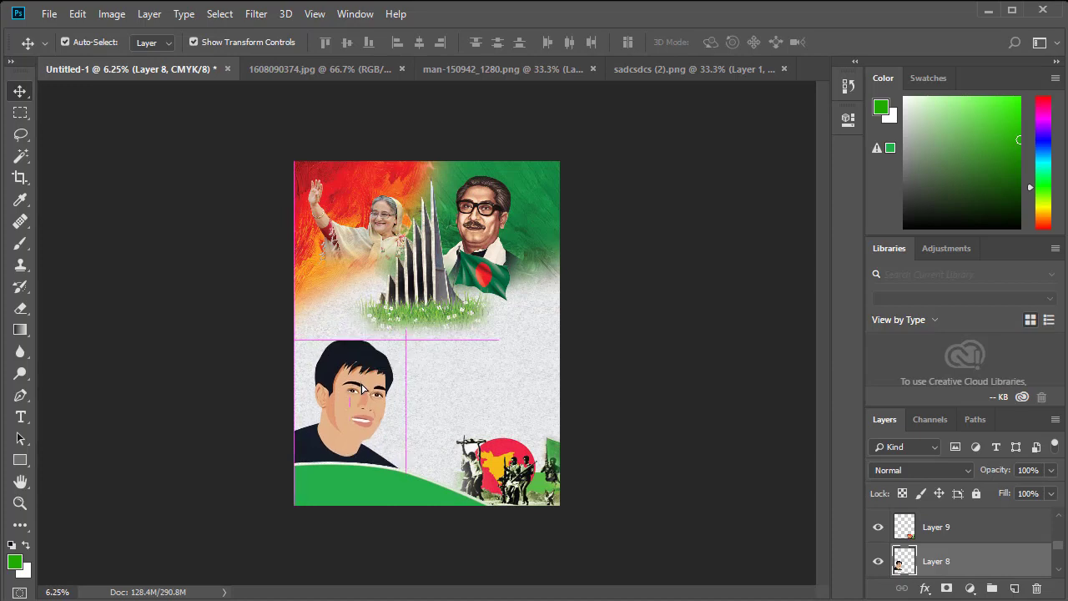
{"action": "left_click", "coordinate": [510, 370], "text": "ctrl"}
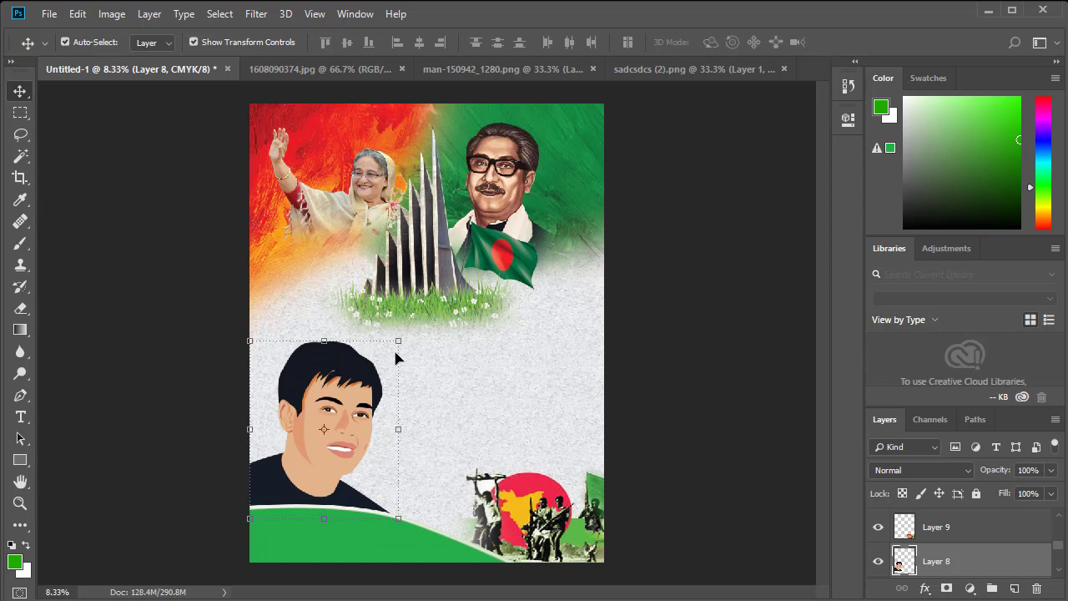
{"action": "left_click", "coordinate": [529, 351], "text": "ctrl+alt"}
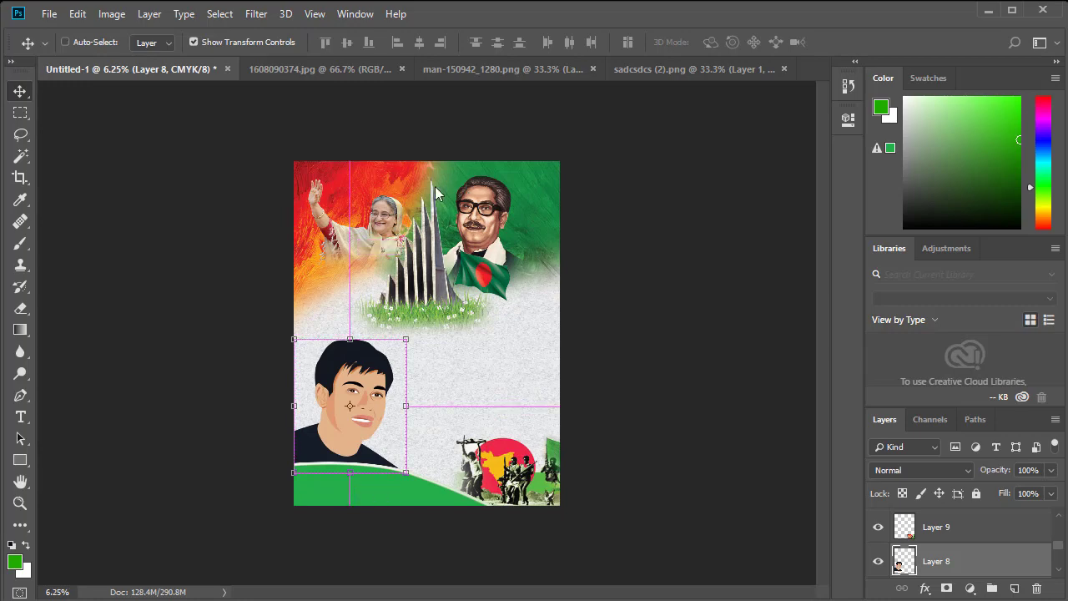
{"action": "key", "text": "ctrl+s"}
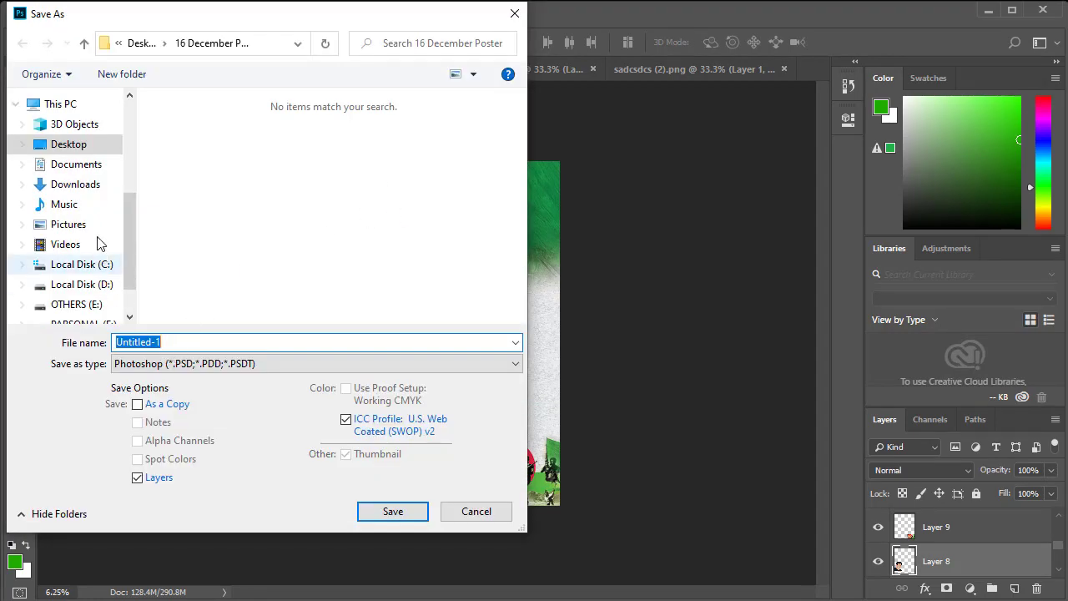
Save the poster on the Desktop as 16 December Poster2021.psd, keeping Maximize Compatibility.
{"action": "left_click", "coordinate": [67, 144]}
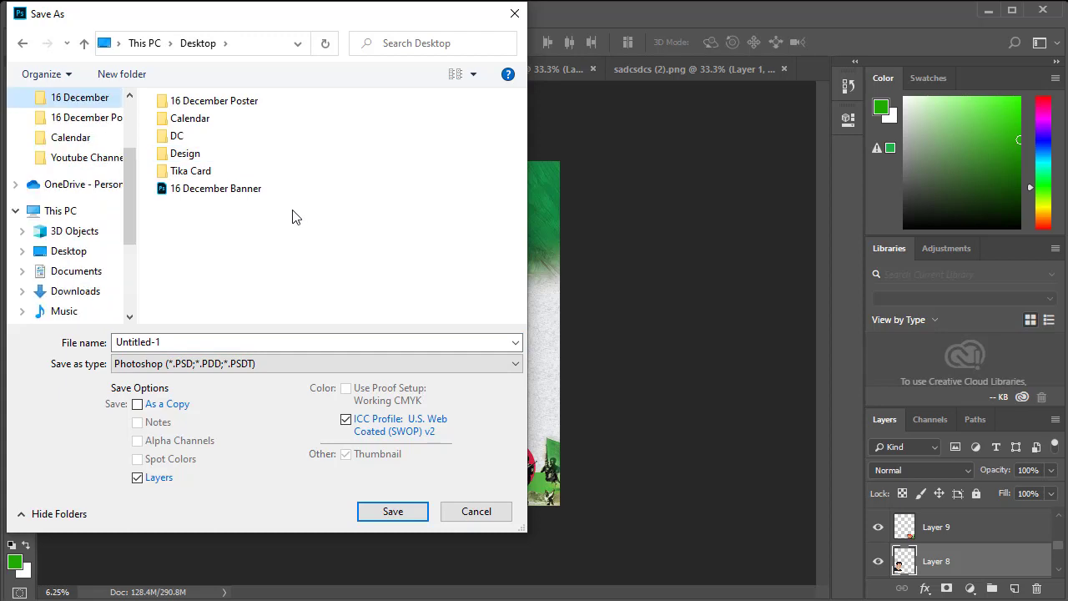
{"action": "double_click", "coordinate": [143, 341]}
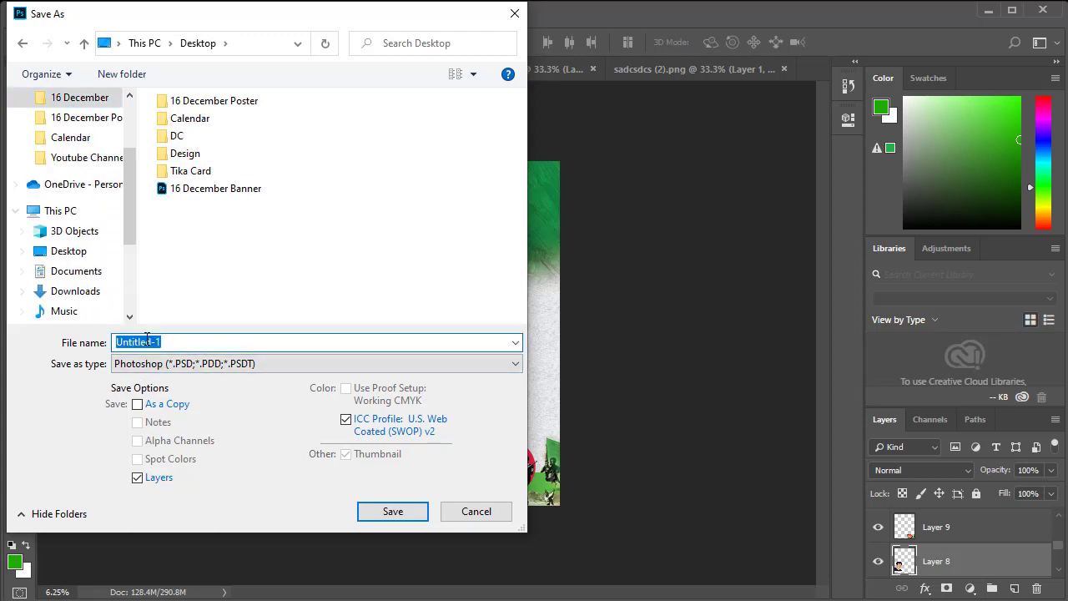
{"action": "type", "text": "16 December"}
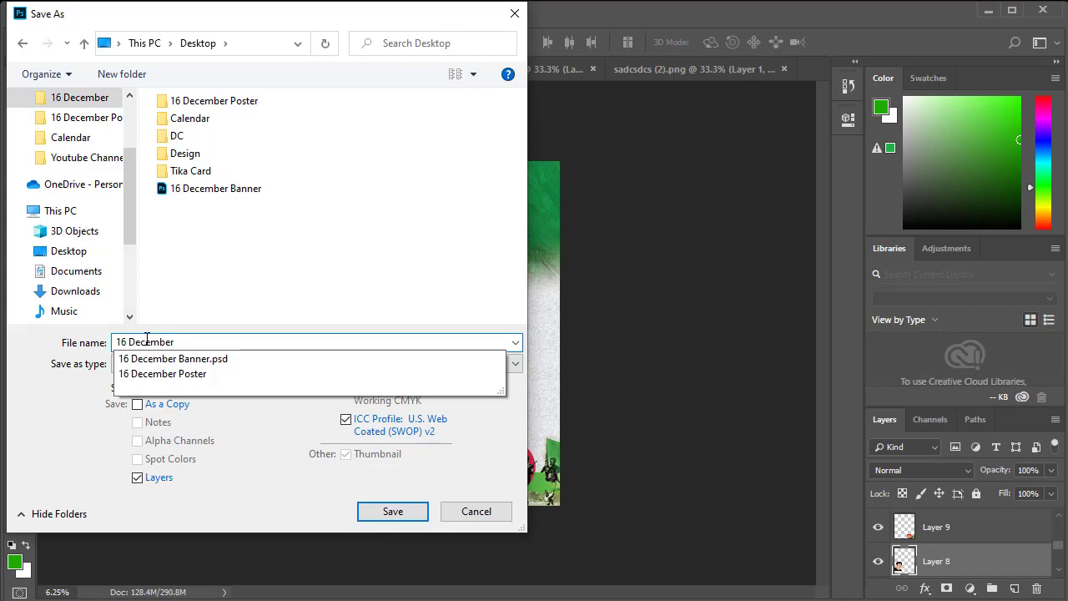
{"action": "type", "text": " Poster2021"}
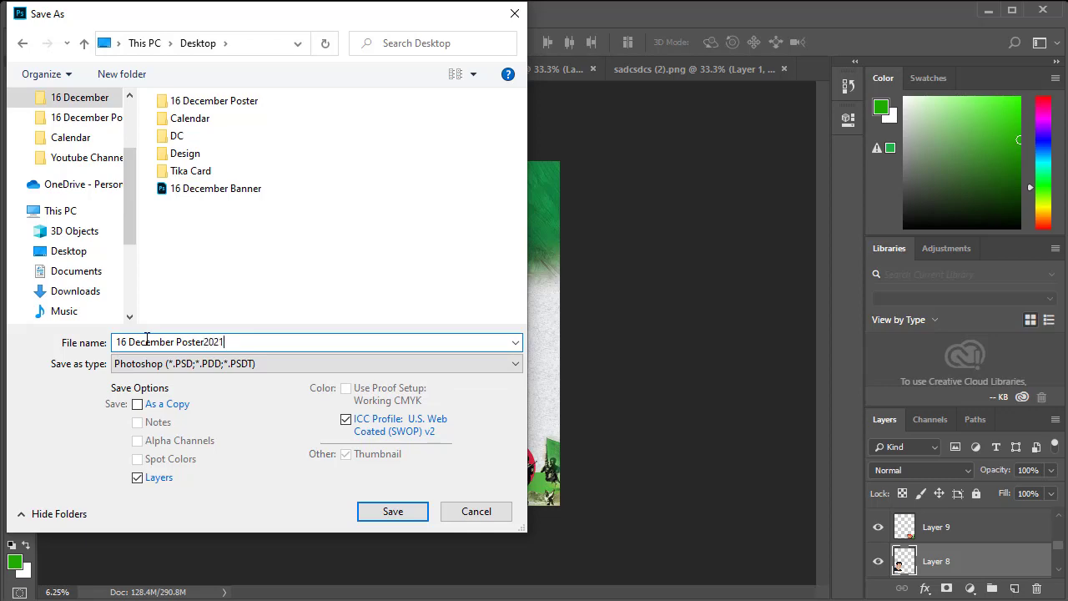
{"action": "key", "text": "Return"}
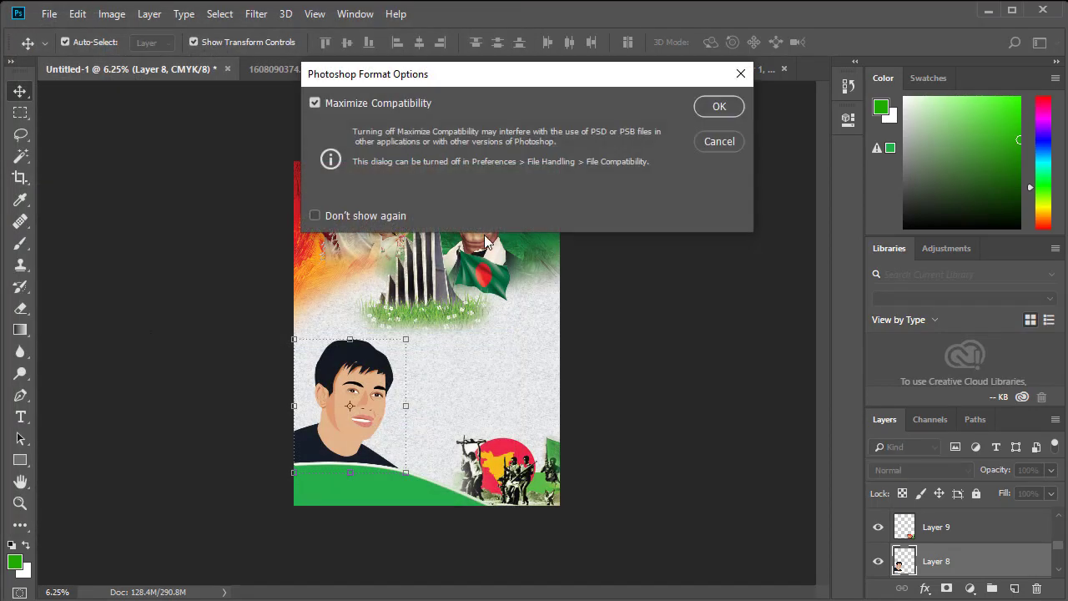
{"action": "left_click", "coordinate": [736, 102]}
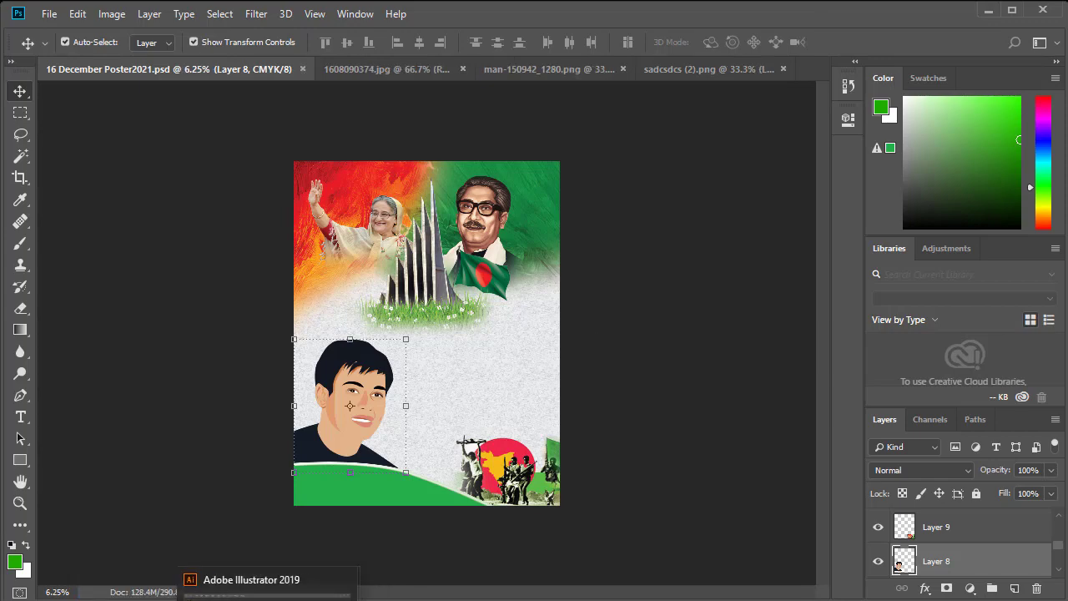
Create a new 17 × 22 inch print document in Illustrator 2019.
{"action": "left_click", "coordinate": [275, 579]}
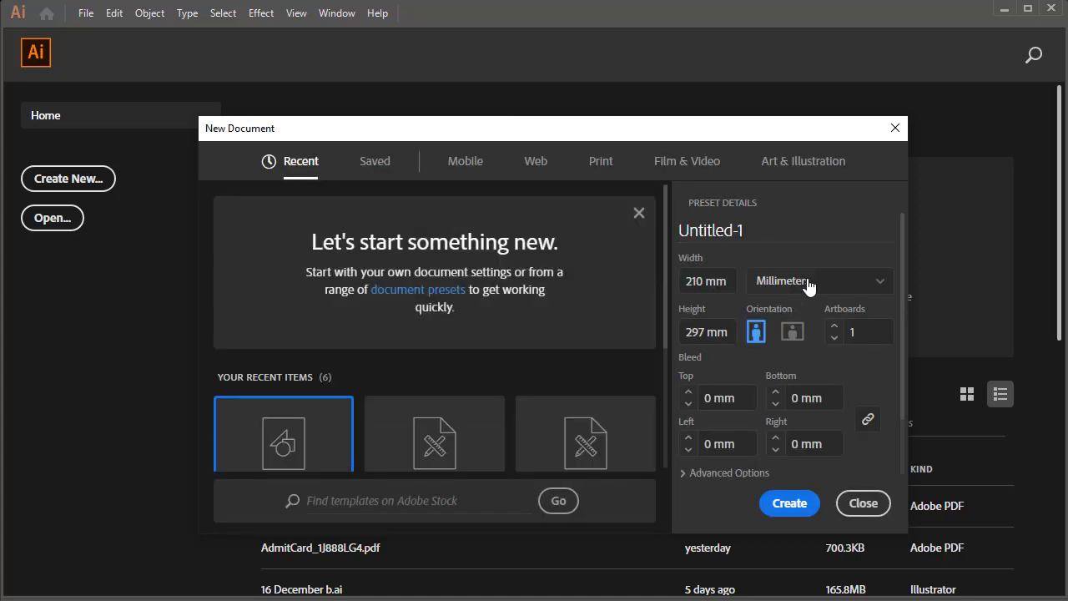
{"action": "left_click", "coordinate": [831, 286]}
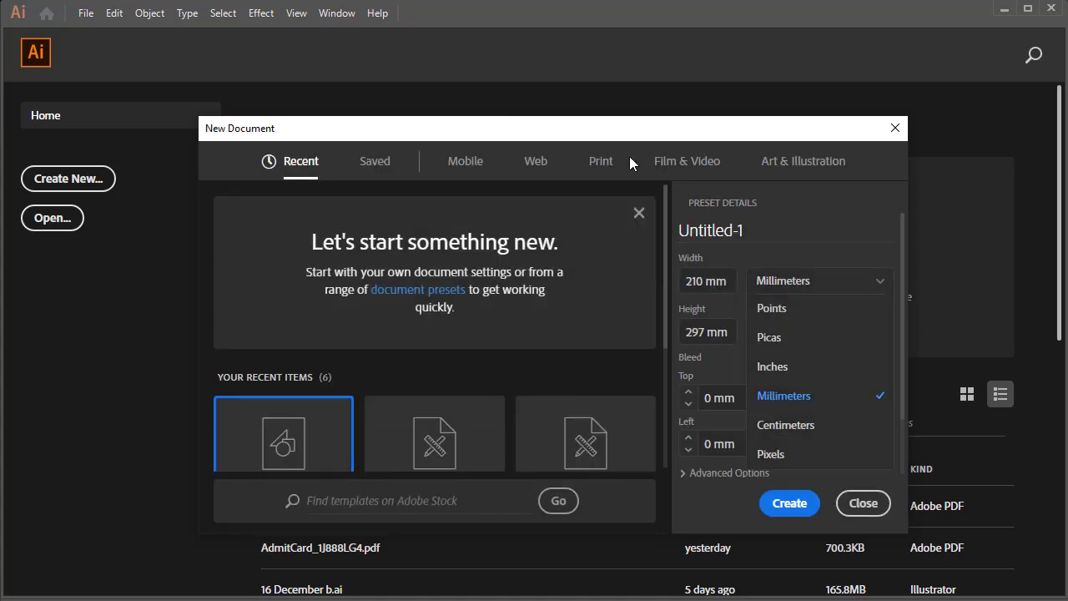
{"action": "left_click", "coordinate": [594, 161]}
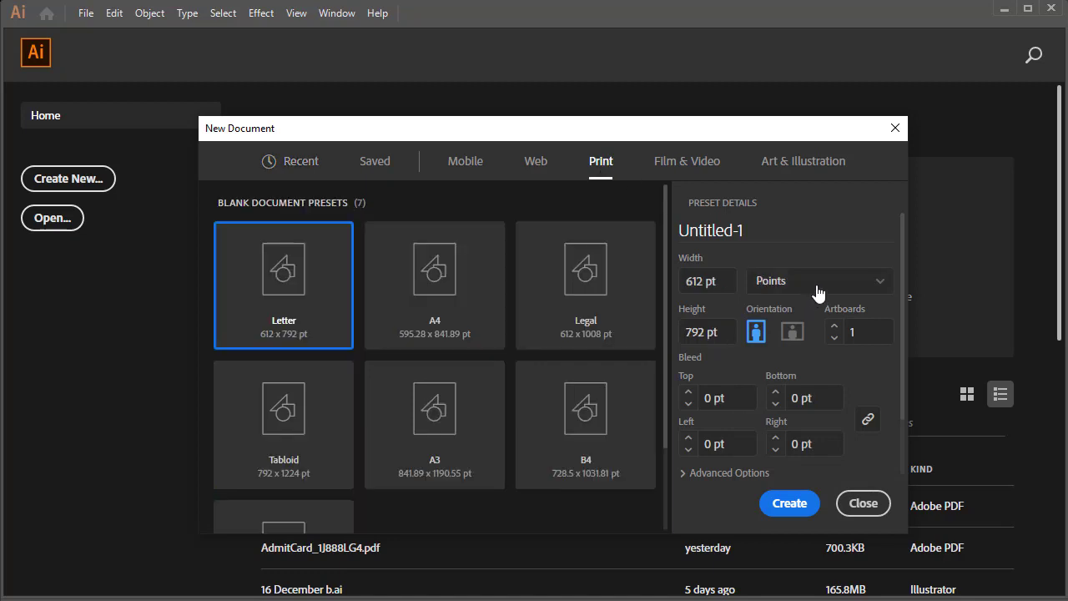
{"action": "left_click", "coordinate": [817, 288]}
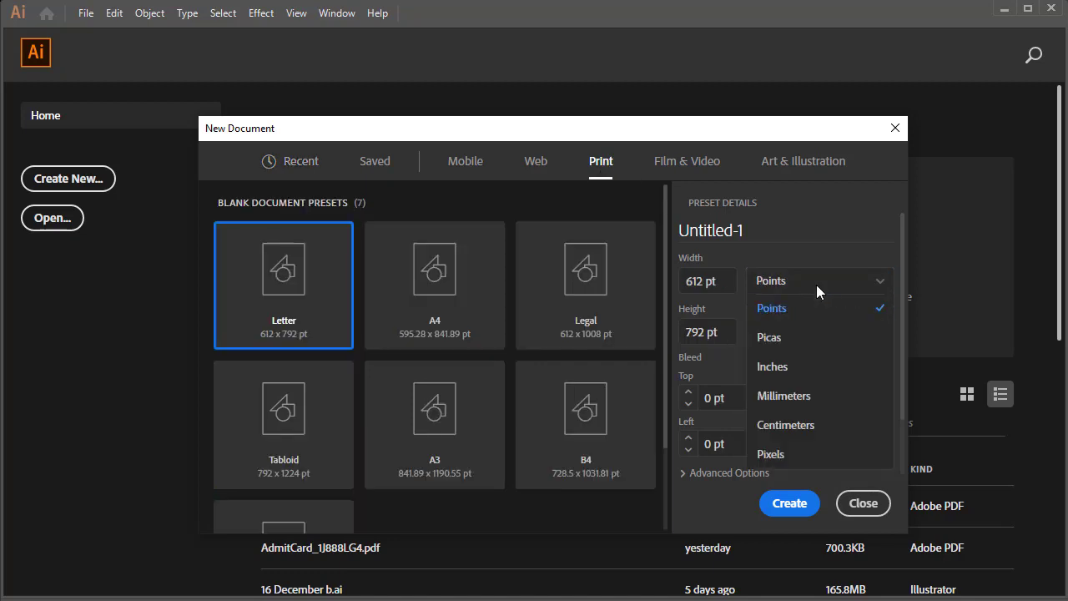
{"action": "left_click", "coordinate": [793, 374]}
{"action": "double_click", "coordinate": [701, 281]}
{"action": "type", "text": "1"}
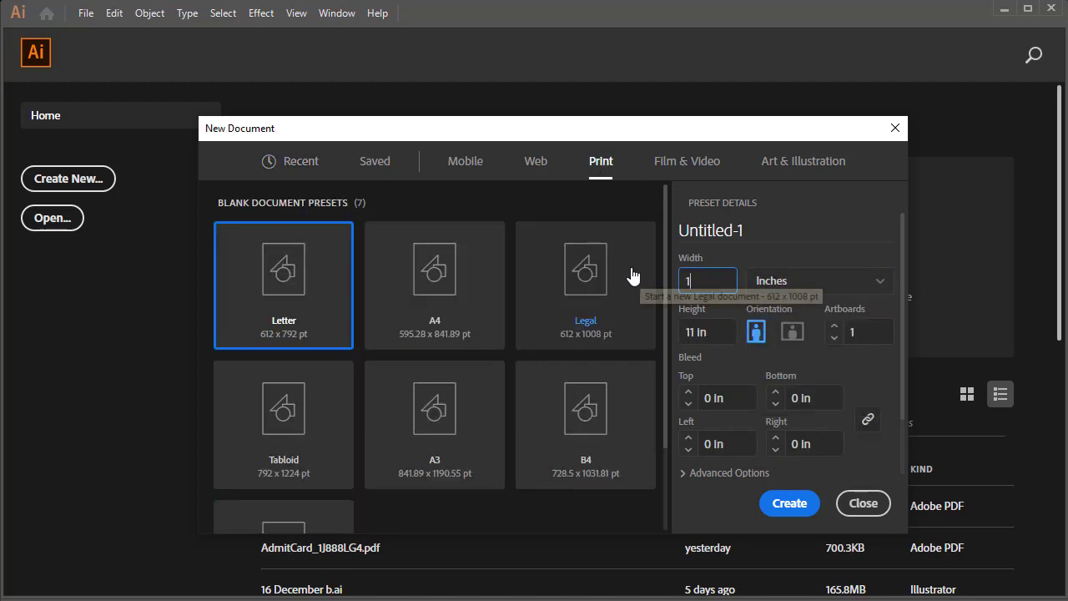
{"action": "type", "text": "7"}
{"action": "key", "text": "Tab"}
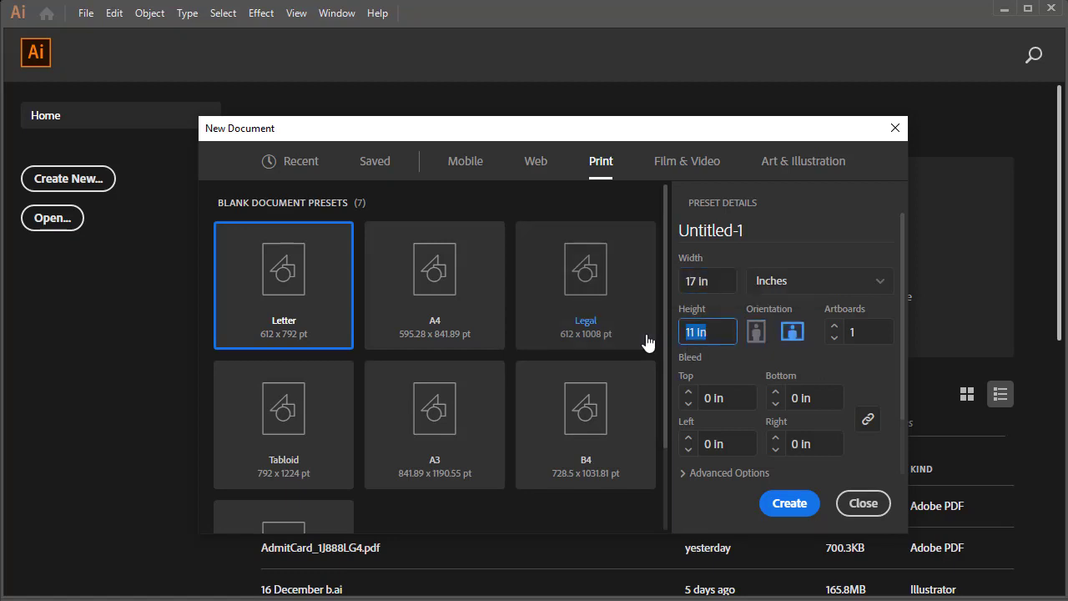
{"action": "type", "text": "22"}
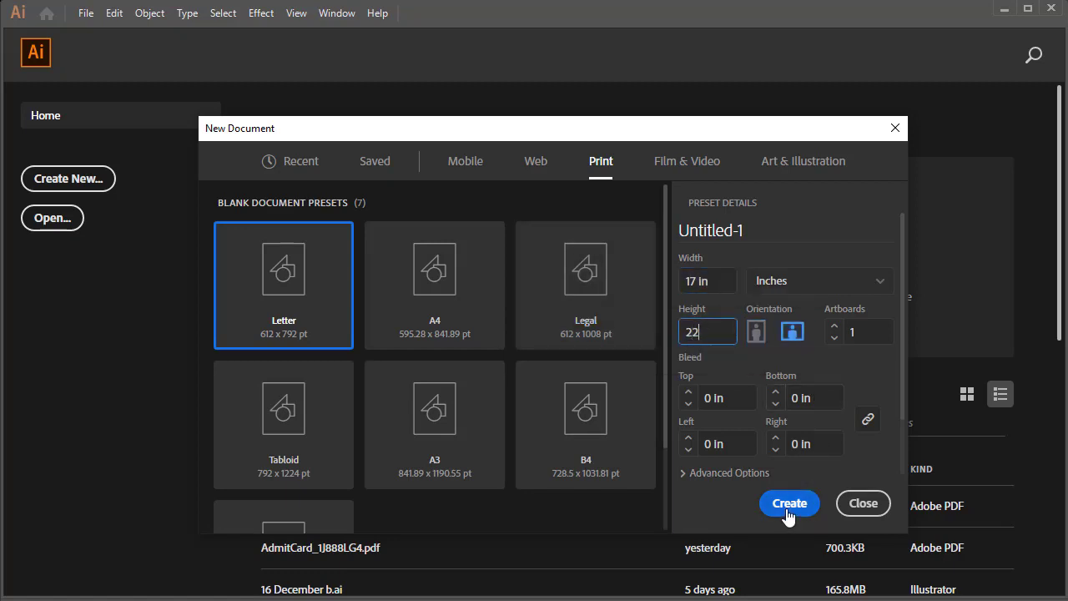
{"action": "left_click", "coordinate": [788, 504]}
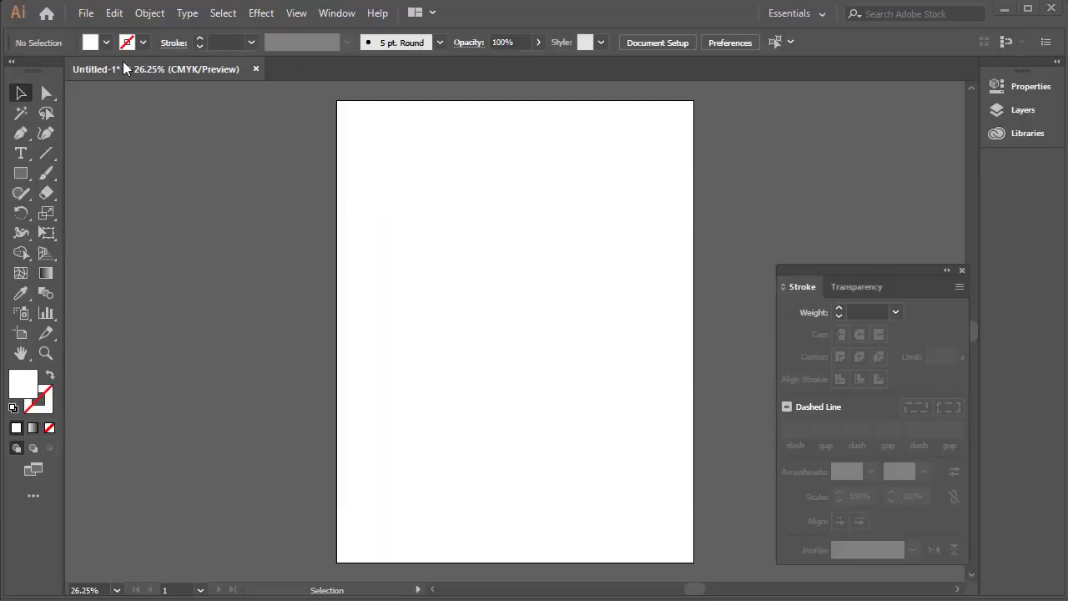
Place 16 December Poster2021 from the Desktop onto the artboard and select it.
{"action": "left_click", "coordinate": [86, 14]}
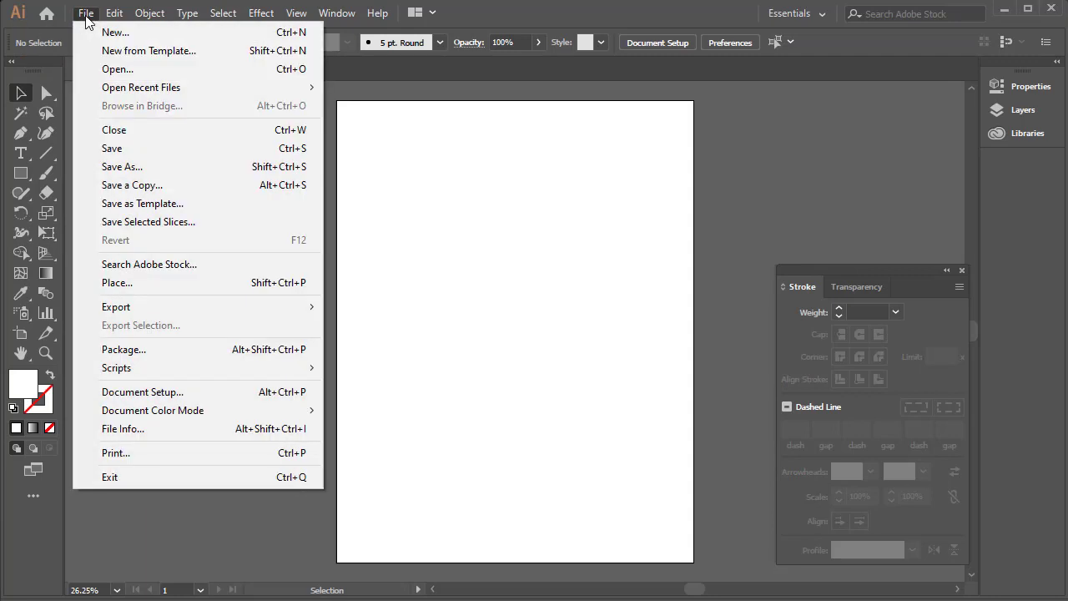
{"action": "left_click", "coordinate": [115, 285]}
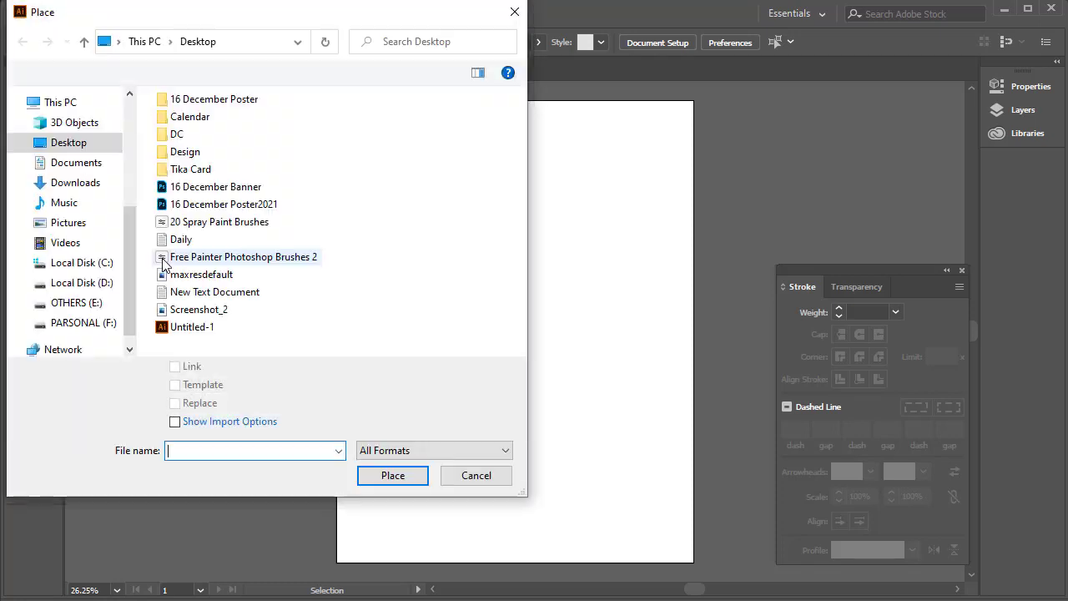
{"action": "left_click", "coordinate": [188, 210]}
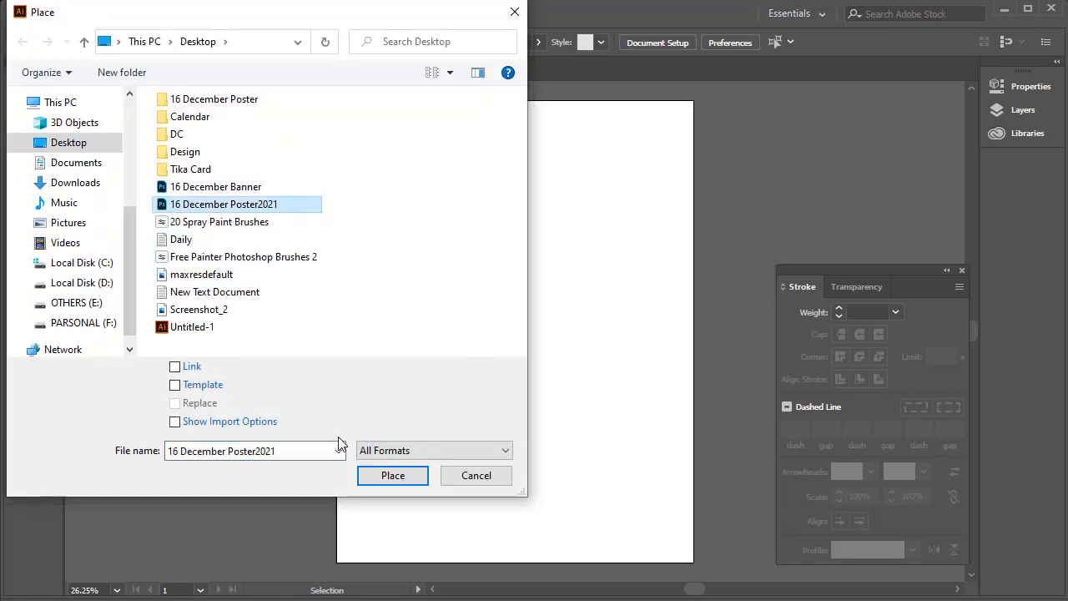
{"action": "left_click", "coordinate": [395, 481]}
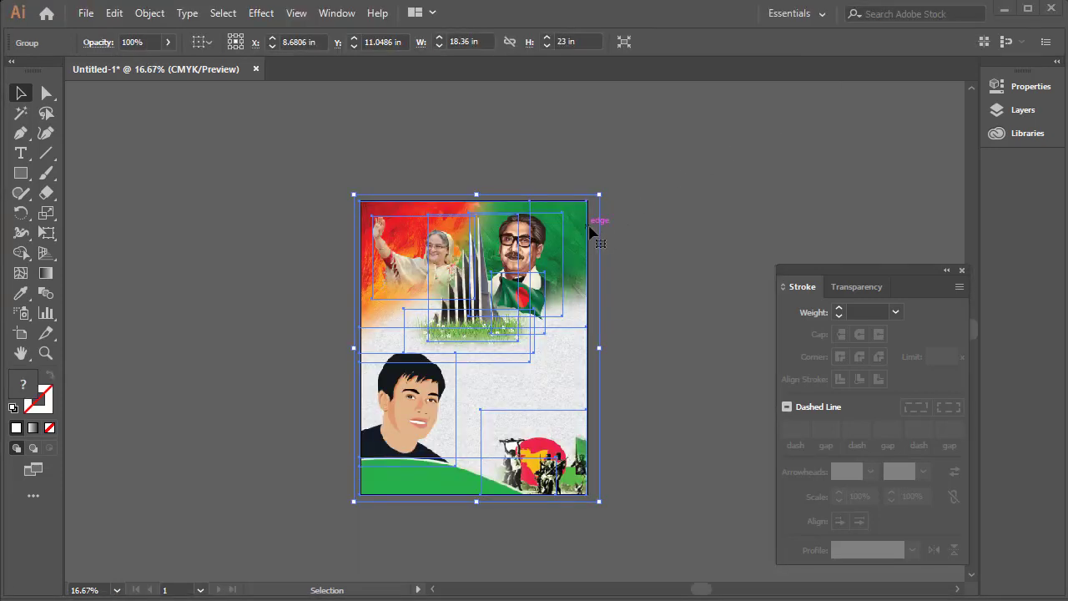
{"action": "key", "text": "a"}
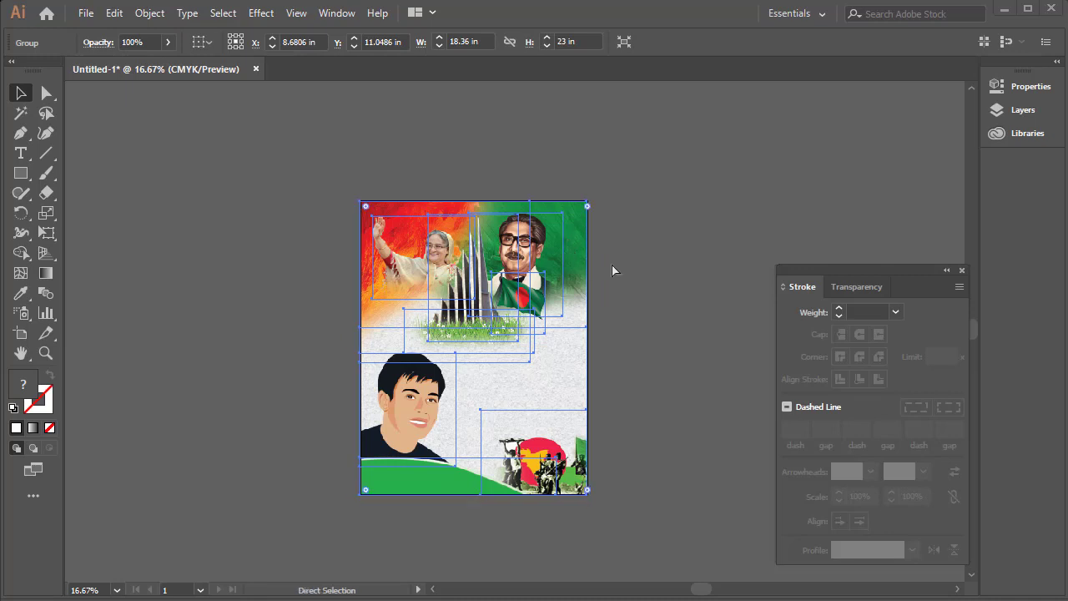
{"action": "key", "text": "v"}
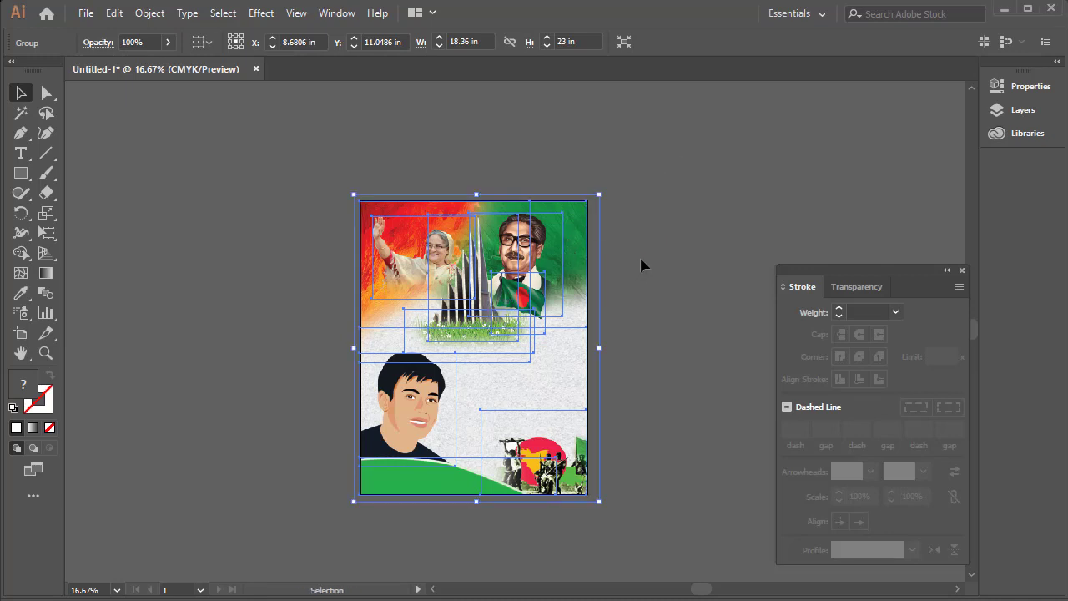
{"action": "left_click", "coordinate": [658, 224]}
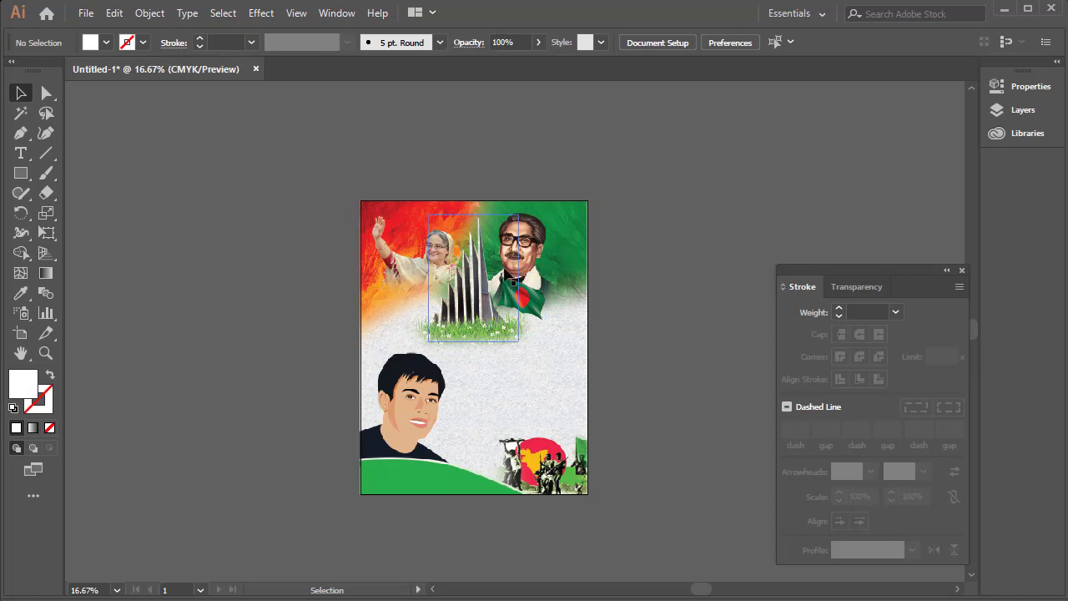
Deselect the artwork and zoom in on the top of the poster.
{"action": "key", "text": "ctrl+a"}
{"action": "key", "text": "a"}
{"action": "left_click", "coordinate": [676, 203]}
{"action": "left_click", "coordinate": [535, 277]}
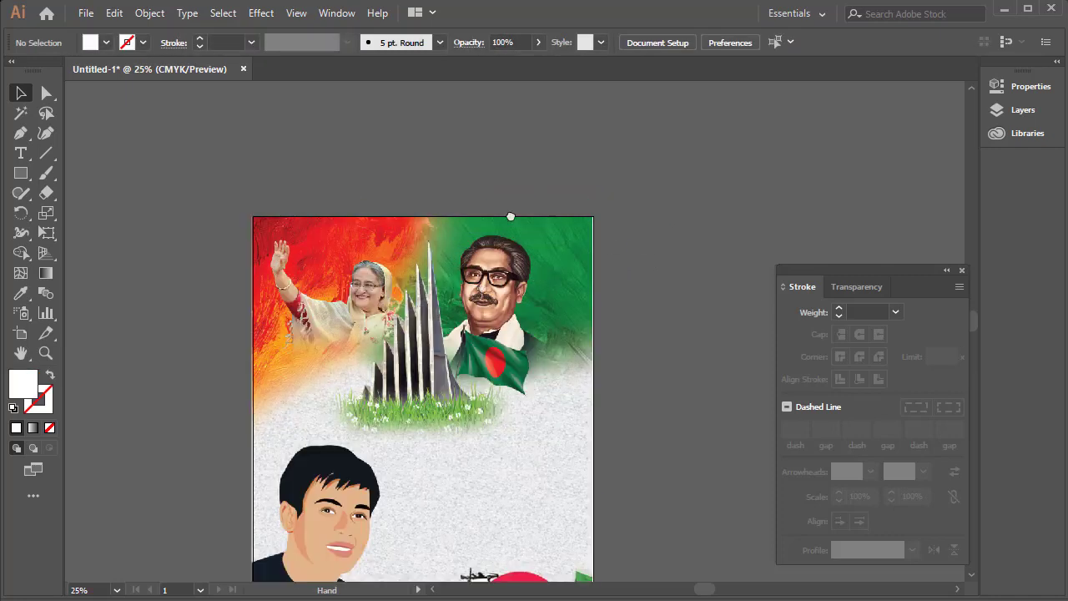
{"action": "left_click", "coordinate": [509, 215]}
{"action": "left_click_drag", "start_coordinate": [509, 216], "coordinate": [447, 308]}
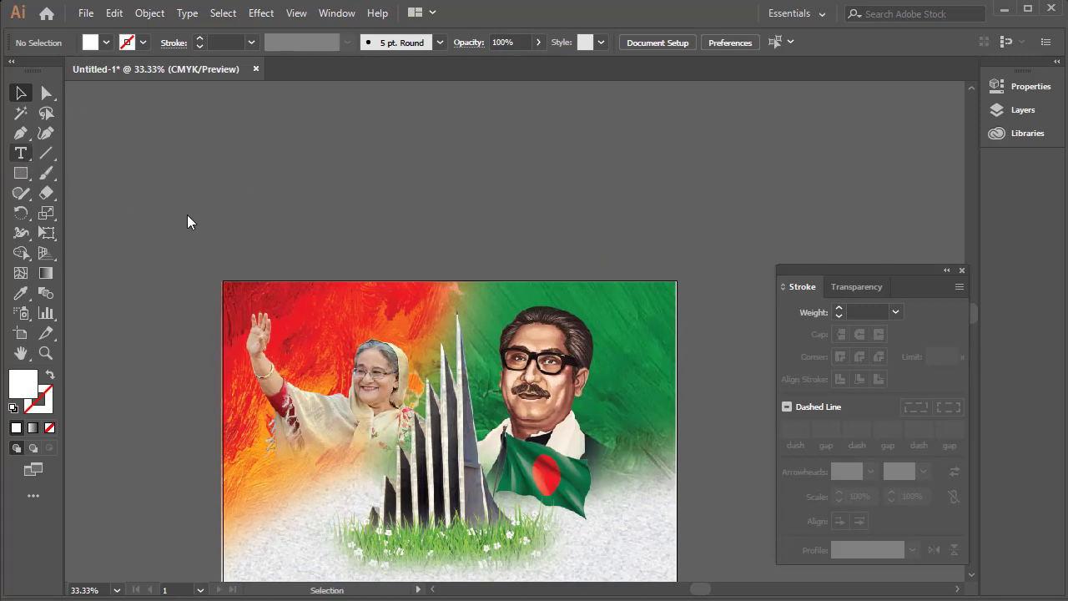
Start a text object above the poster, set it in SutonnyMJ, and enlarge it.
{"action": "left_click", "coordinate": [284, 213]}
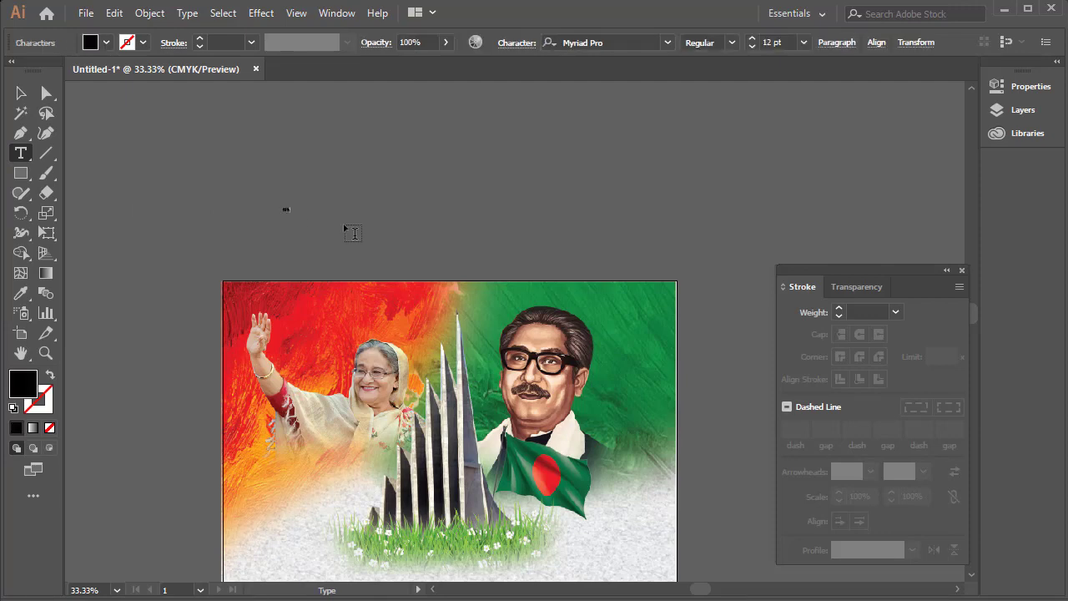
{"action": "key", "text": "Escape"}
{"action": "left_click", "coordinate": [594, 42]}
{"action": "type", "text": "sut"}
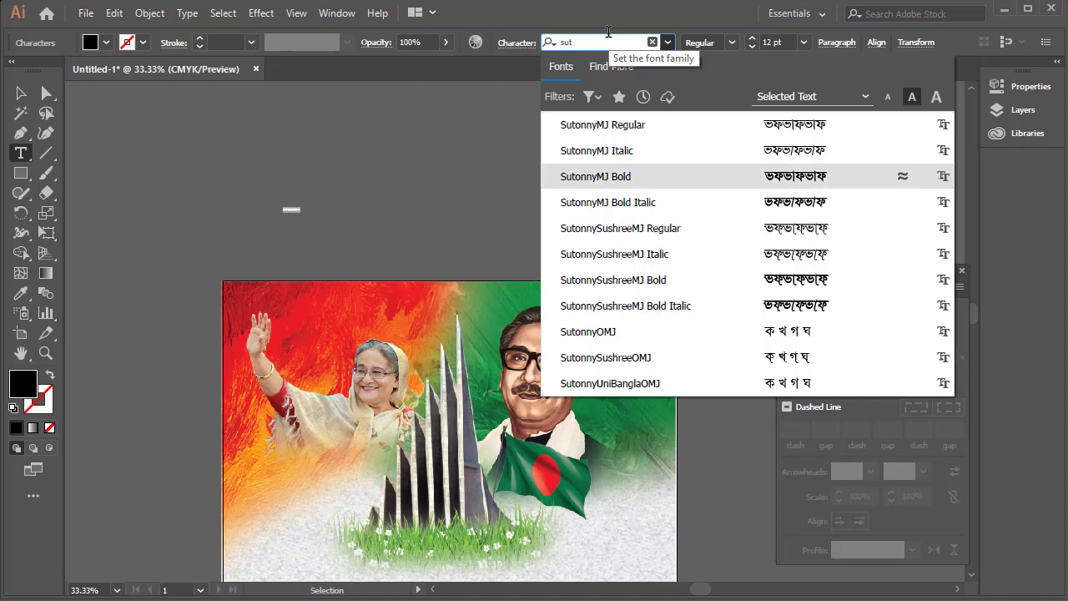
{"action": "key", "text": "Return"}
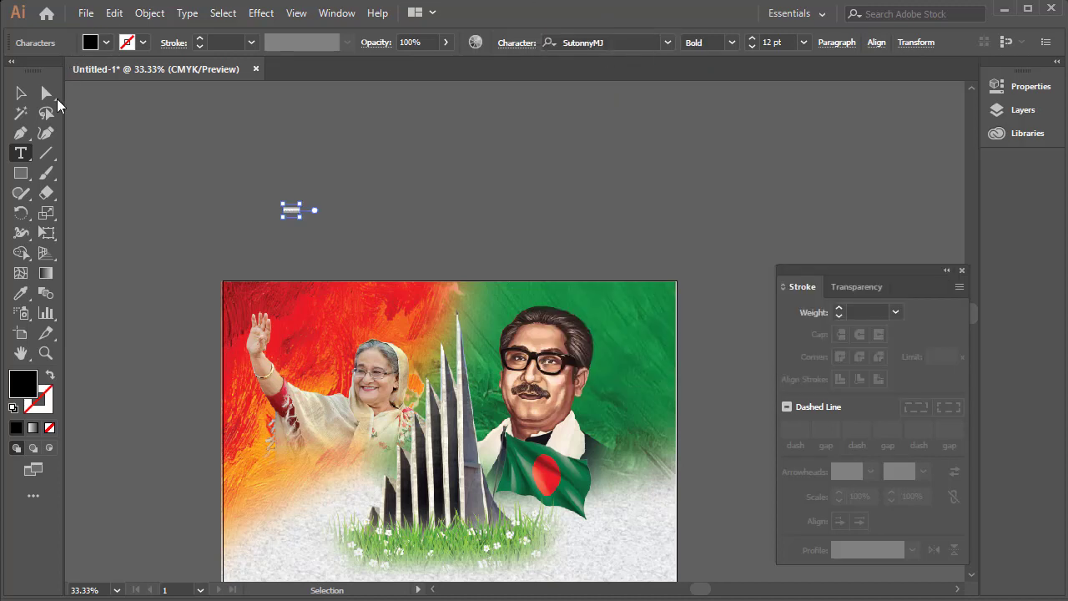
{"action": "left_click", "coordinate": [20, 93]}
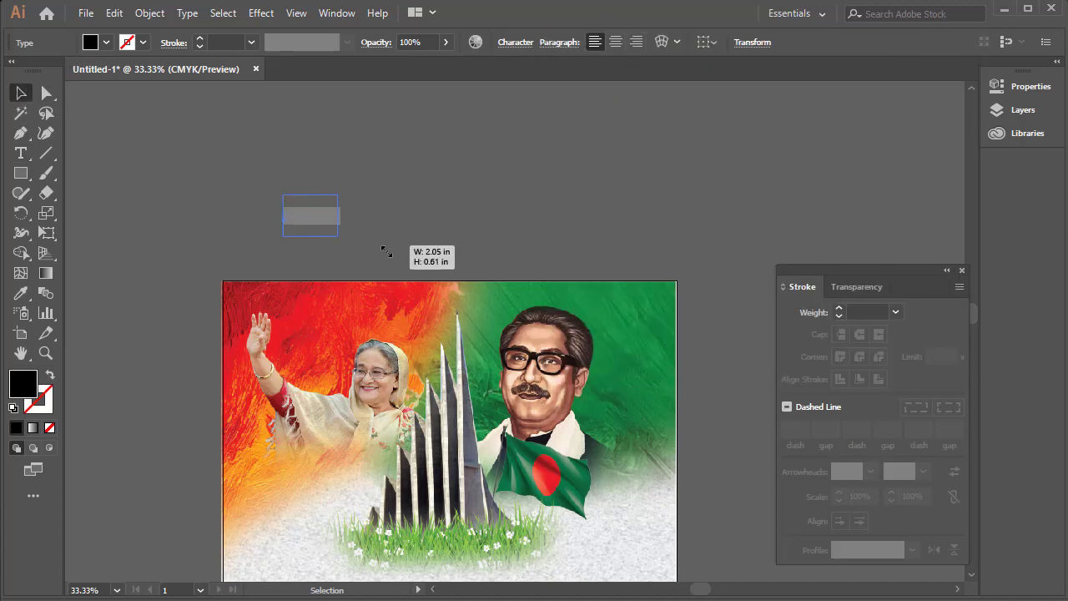
{"action": "left_click_drag", "start_coordinate": [299, 217], "coordinate": [355, 224]}
Clear the placeholder text and try typing the first Bengali characters ('Rq', then 'uW').
{"action": "key", "text": "ctrl+plus"}
{"action": "double_click", "coordinate": [320, 255]}
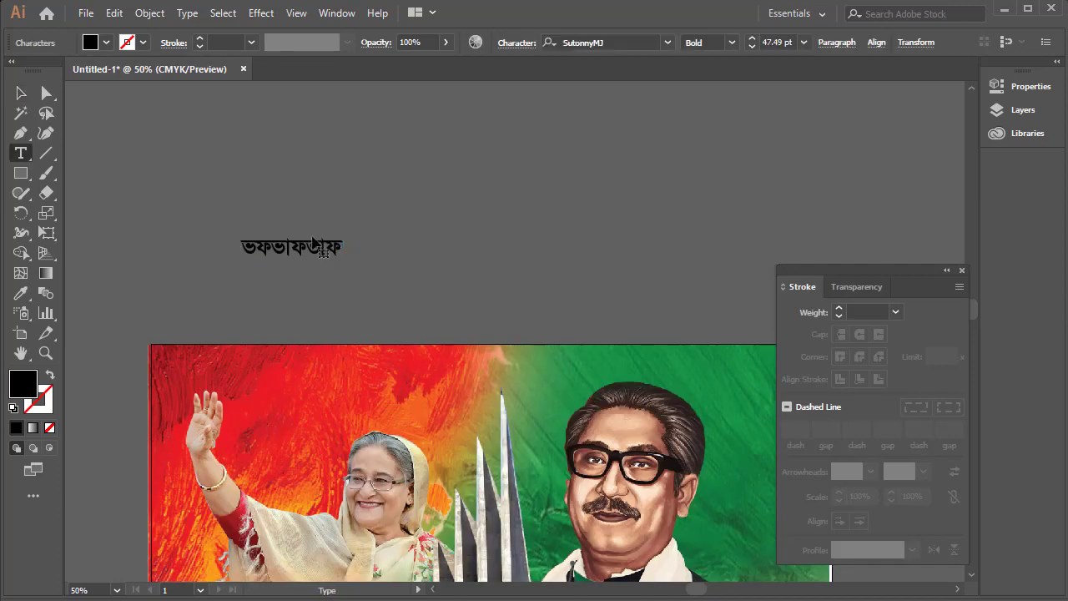
{"action": "key", "text": "ctrl+a"}
{"action": "key", "text": "BackSpace"}
{"action": "key", "text": "Escape"}
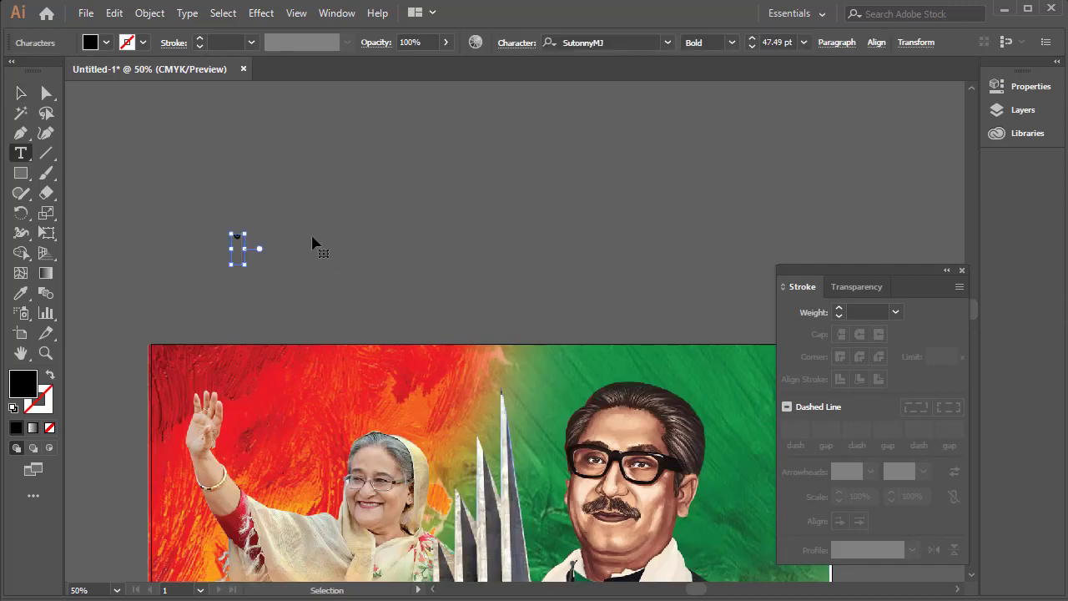
{"action": "key", "text": "Return"}
{"action": "type", "text": "⊠Rq"}
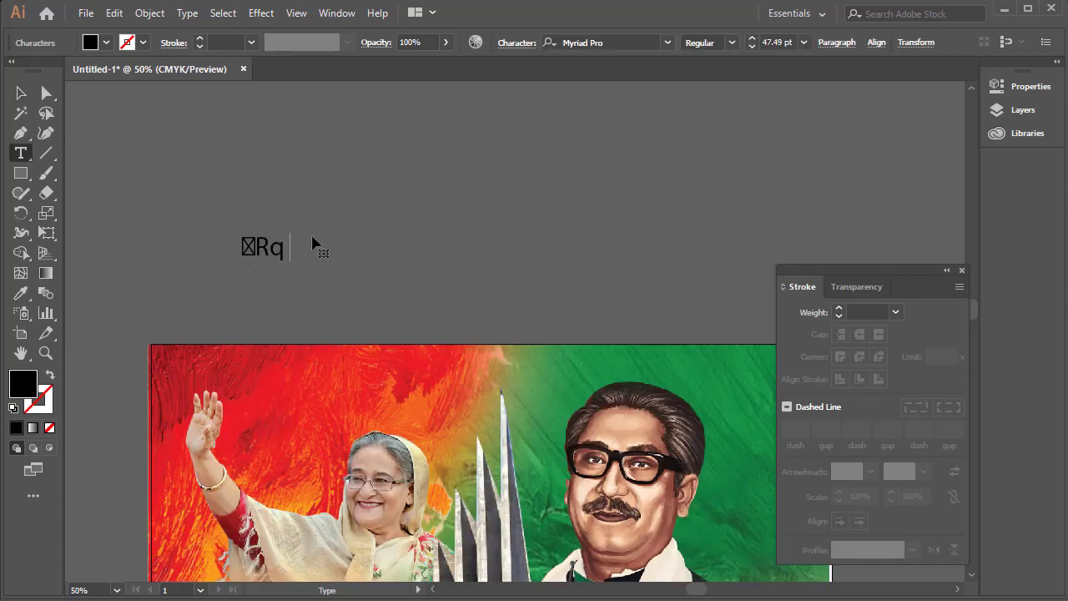
{"action": "key", "text": "ctrl+a"}
{"action": "type", "text": "uW"}
Apply SutonnyMJ Bold to the text.
{"action": "key", "text": "ctrl+a"}
{"action": "left_click", "coordinate": [606, 39]}
{"action": "type", "text": "su"}
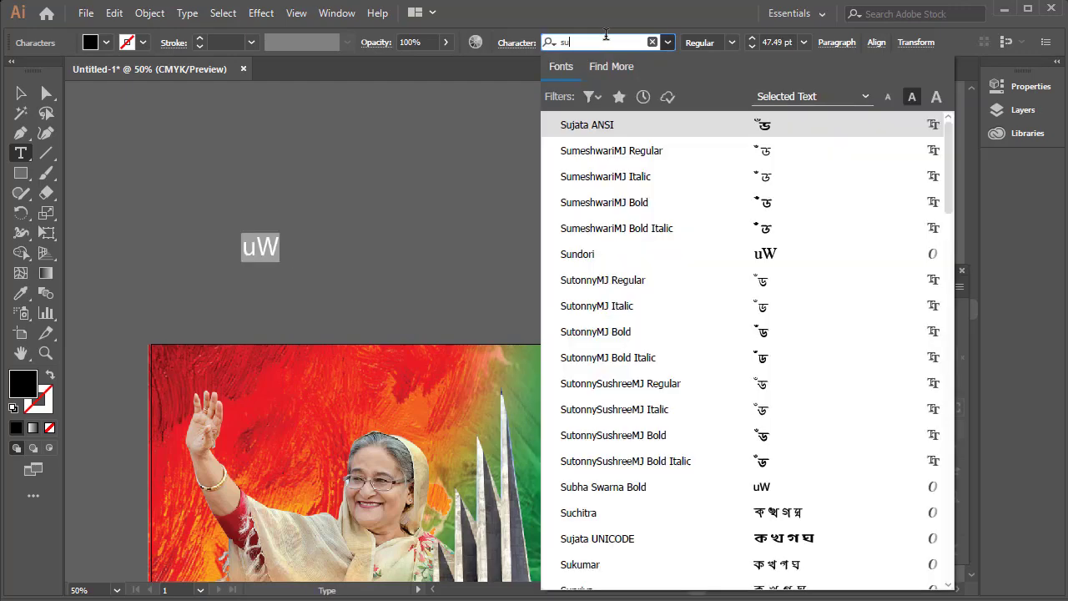
{"action": "type", "text": "t"}
{"action": "key", "text": "Down"}
{"action": "key", "text": "Down"}
{"action": "key", "text": "Return"}
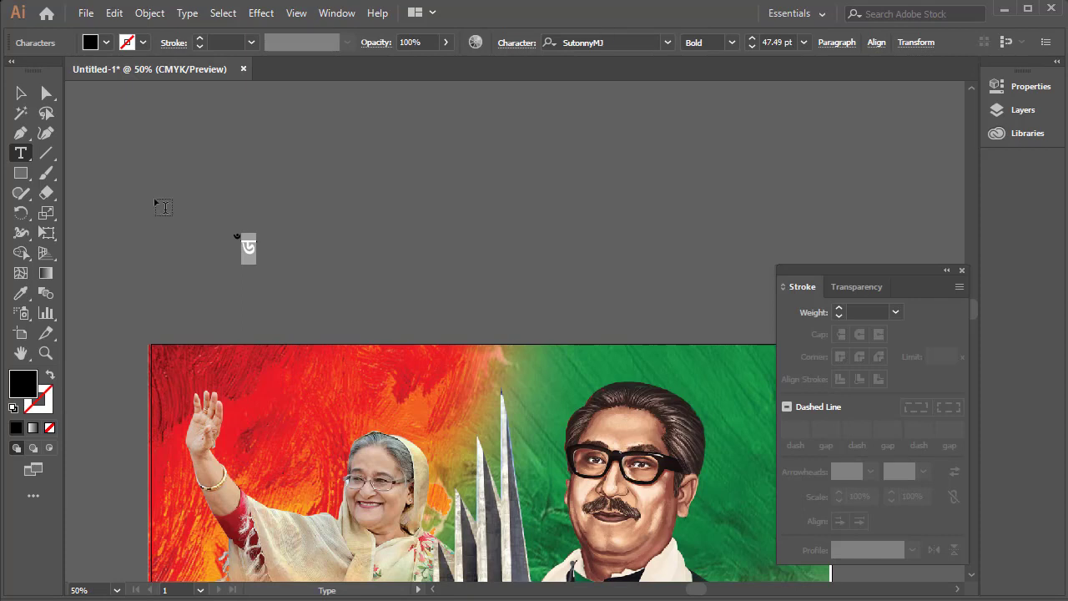
Type 'Rq evsjv' to produce জয় বাংলা and move it onto the poster's top-left red area.
{"action": "type", "text": "J"}
{"action": "key", "text": "ctrl+a"}
{"action": "key", "text": "Right"}
{"action": "key", "text": "BackSpace"}
{"action": "type", "text": "Rq"}
{"action": "type", "text": " evsjv"}
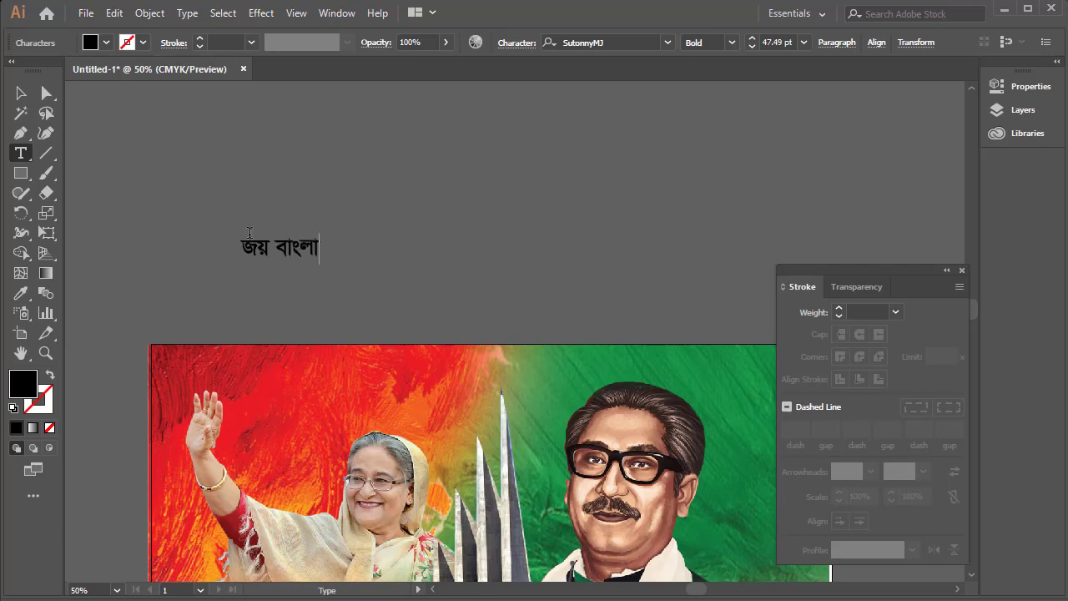
{"action": "key", "text": "Escape"}
{"action": "left_click_drag", "start_coordinate": [288, 248], "coordinate": [288, 383]}
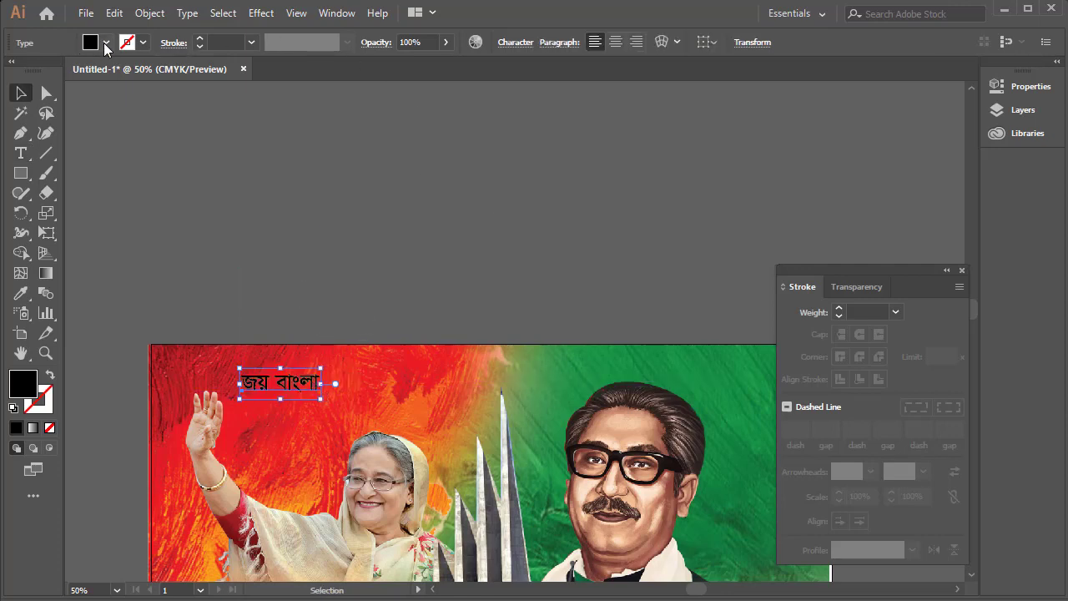
Make the জয় বাংলা text white.
{"action": "left_click", "coordinate": [106, 43]}
{"action": "left_click", "coordinate": [36, 75]}
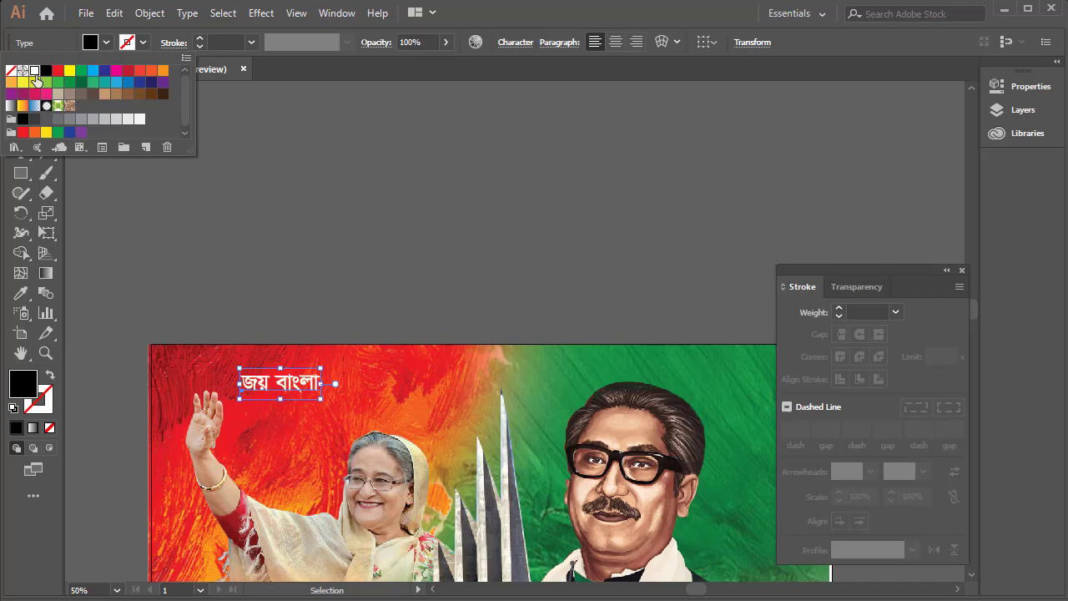
{"action": "left_click", "coordinate": [439, 400]}
{"action": "left_click_drag", "start_coordinate": [417, 326], "coordinate": [225, 237]}
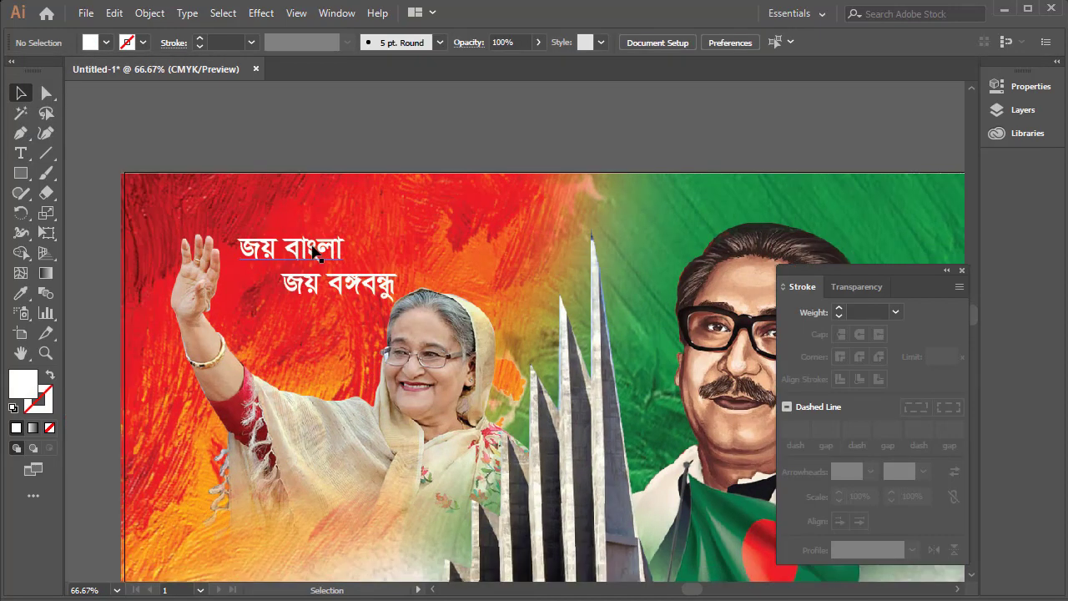
Copy the text to the poster's top and retype it as 'আলহ সবর্শক্তিমান'.
{"action": "left_click_drag", "start_coordinate": [312, 246], "coordinate": [551, 201]}
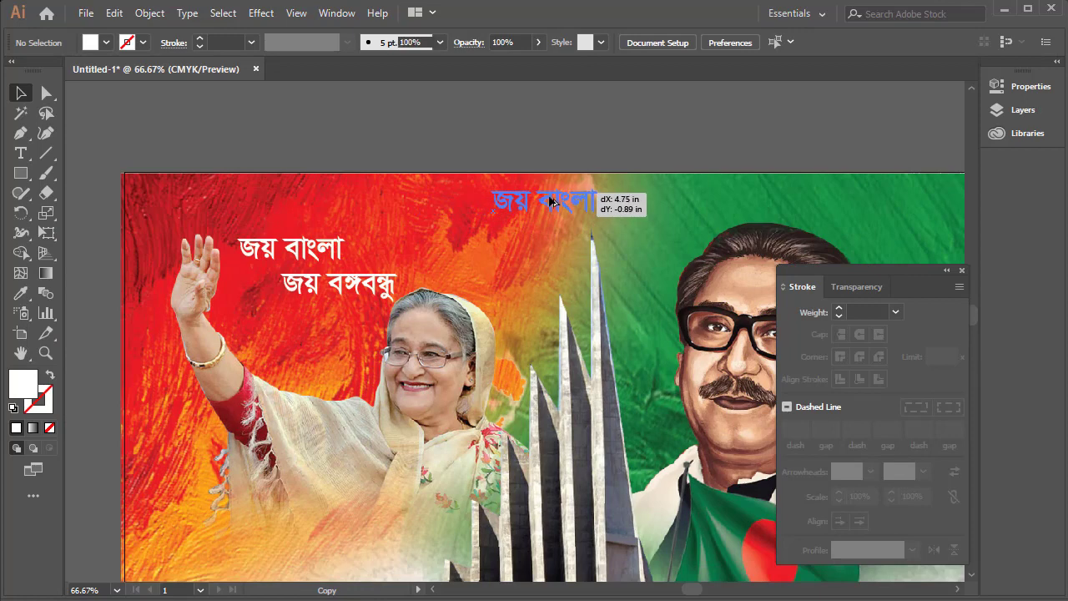
{"action": "double_click", "coordinate": [550, 215]}
{"action": "type", "text": "আ"}
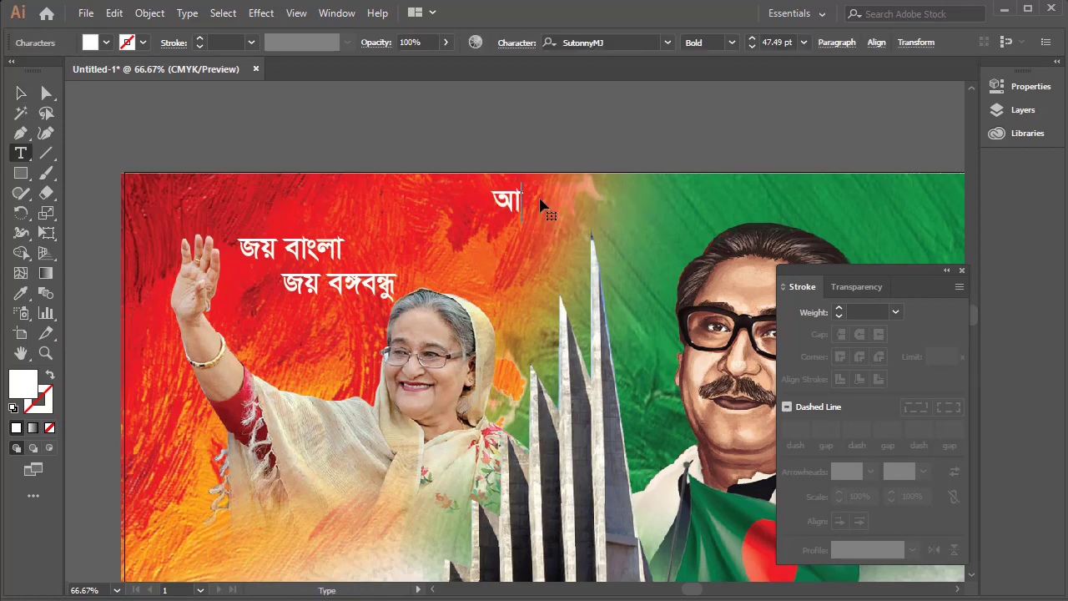
{"action": "type", "text": "ল"}
{"action": "type", "text": "হ"}
{"action": "type", "text": " সবর্শক্তিমান"}
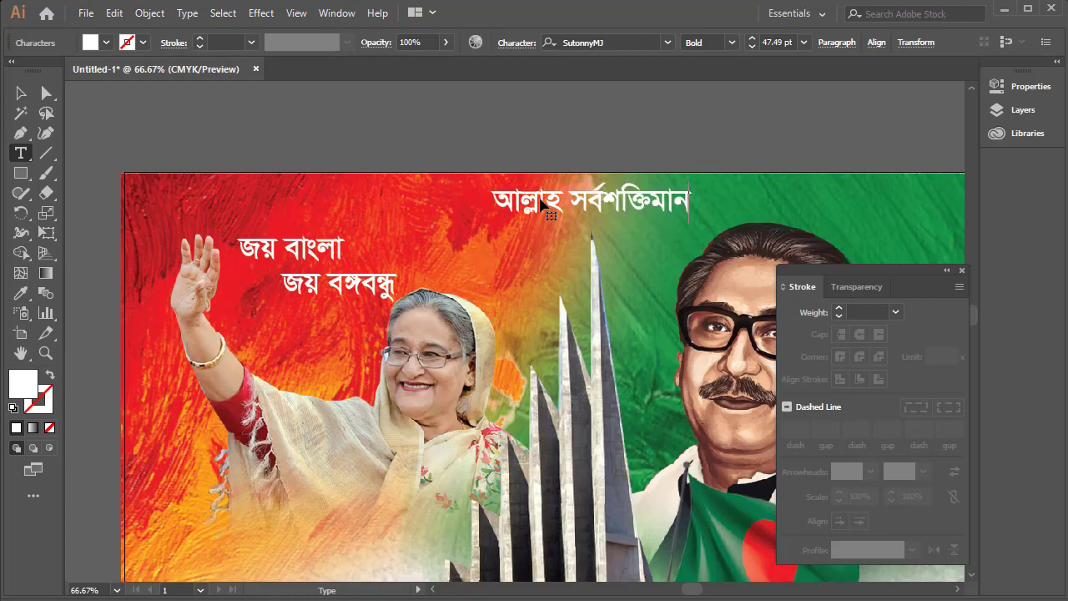
{"action": "key", "text": "Escape"}
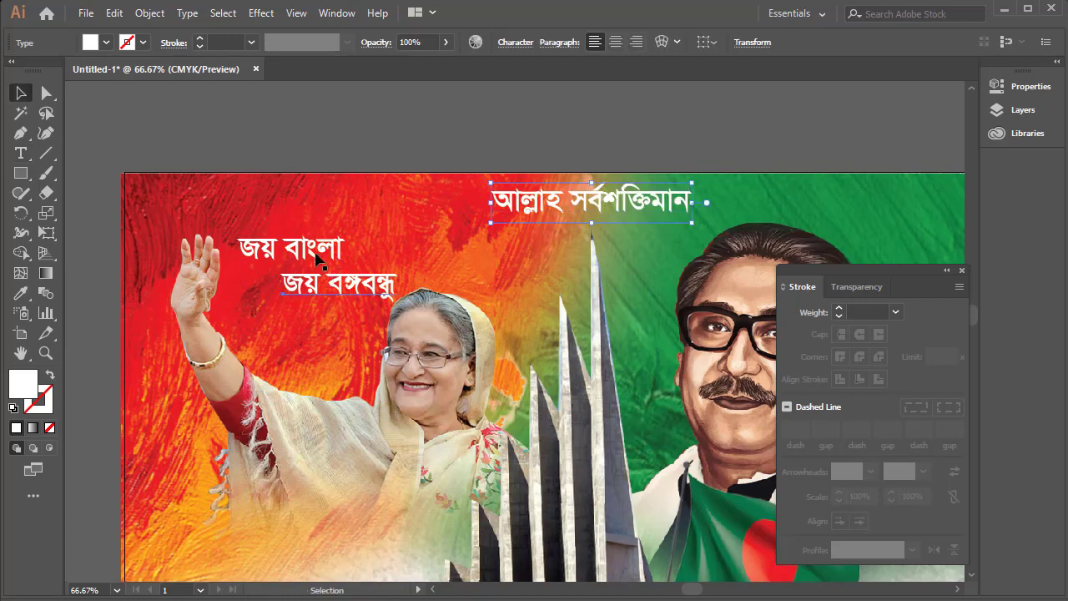
Scale down the two-line Bengali block and top headline, reposition them, and zoom out.
{"action": "left_click", "coordinate": [379, 300]}
{"action": "left_click_drag", "start_coordinate": [397, 305], "coordinate": [350, 283]}
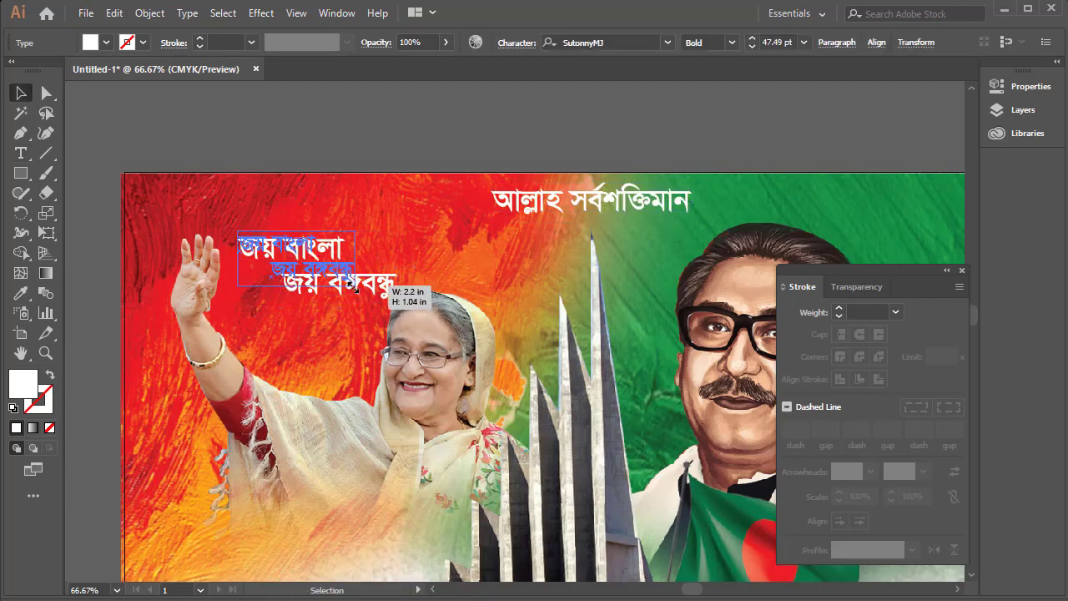
{"action": "left_click", "coordinate": [587, 204]}
{"action": "mouse_move", "coordinate": [692, 201]}
{"action": "left_mouse_down"}
{"action": "mouse_move", "coordinate": [617, 201]}
{"action": "mouse_move", "coordinate": [642, 195]}
{"action": "left_mouse_up"}
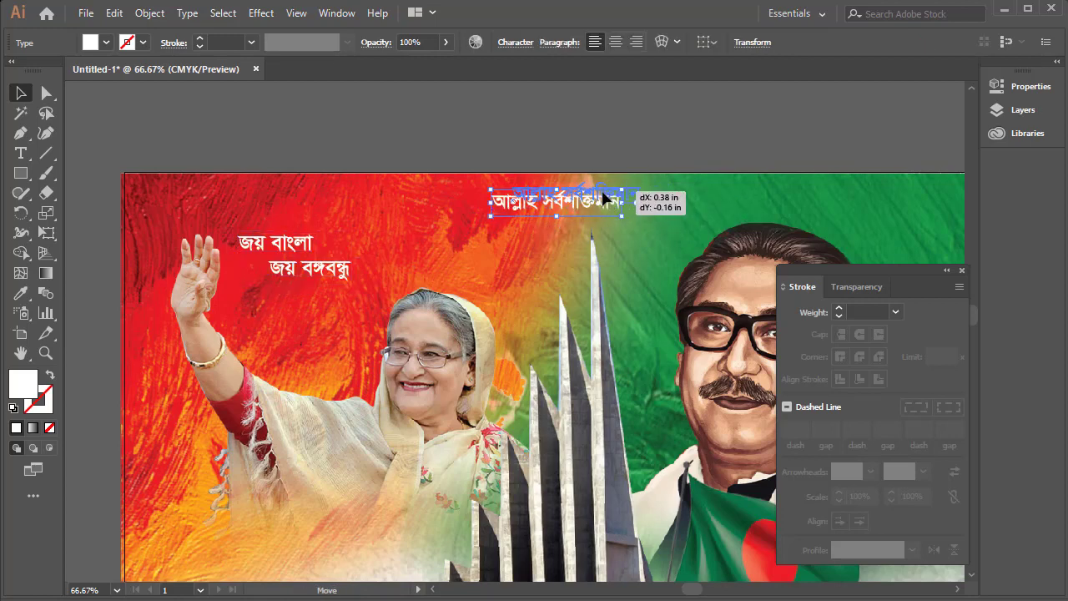
{"action": "left_click", "coordinate": [368, 196]}
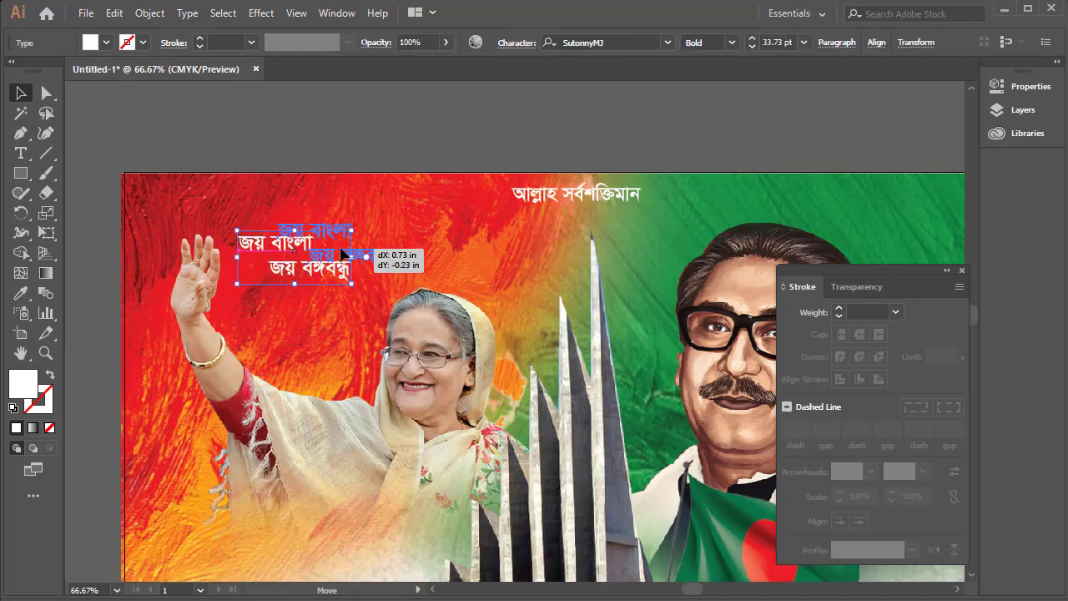
{"action": "left_click_drag", "start_coordinate": [306, 267], "coordinate": [347, 255]}
{"action": "left_click", "coordinate": [532, 271]}
{"action": "left_click", "coordinate": [584, 300], "text": "alt"}
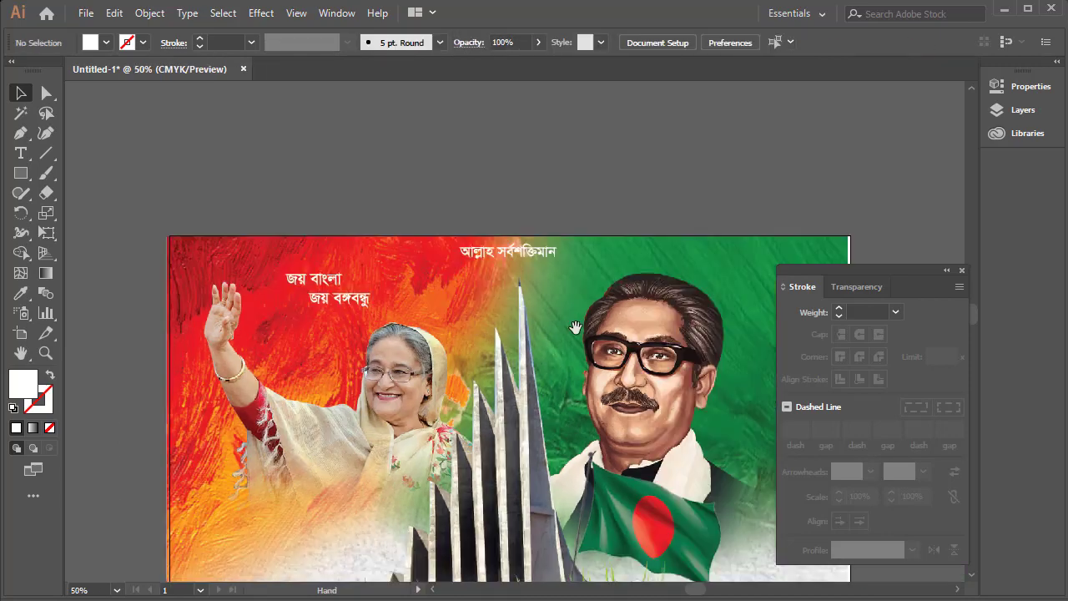
{"action": "mouse_move", "coordinate": [499, 477]}
{"action": "left_mouse_down"}
{"action": "mouse_move", "coordinate": [442, 269]}
{"action": "mouse_move", "coordinate": [427, 301]}
{"action": "left_mouse_up"}
{"action": "left_click", "coordinate": [442, 269], "text": "alt"}
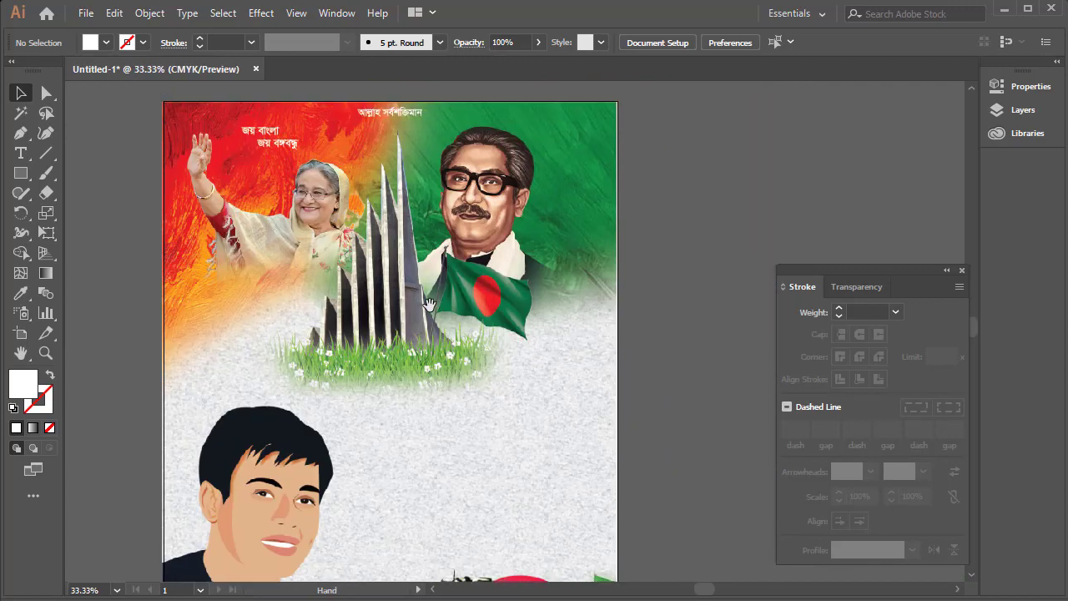
Add the Bengali numeral ১৬ and enlarge it to about 2.9 × 3.59 inches.
{"action": "left_click", "coordinate": [18, 157]}
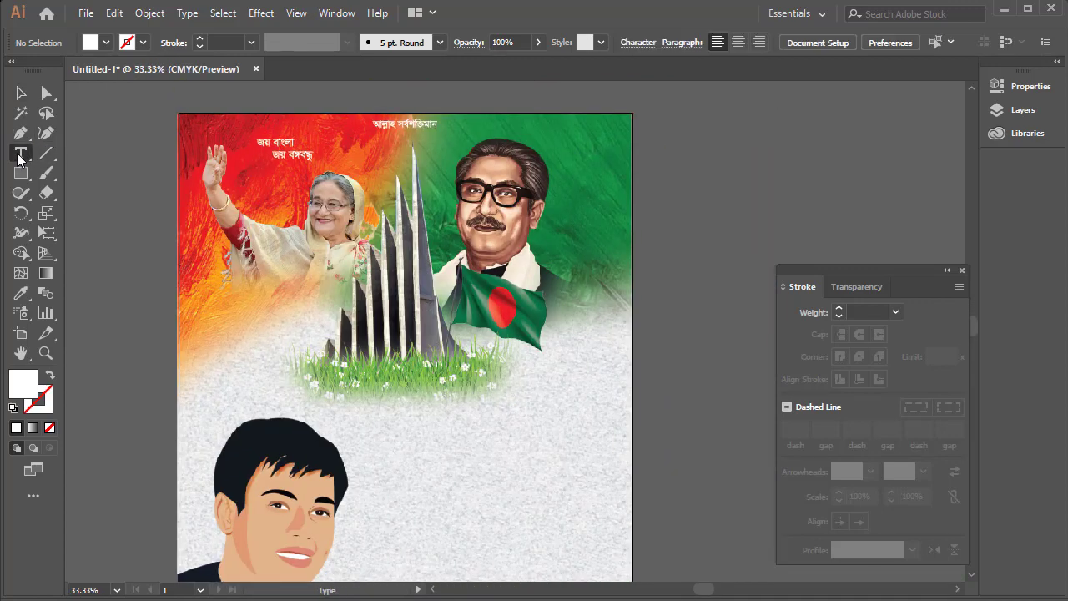
{"action": "left_click", "coordinate": [416, 448]}
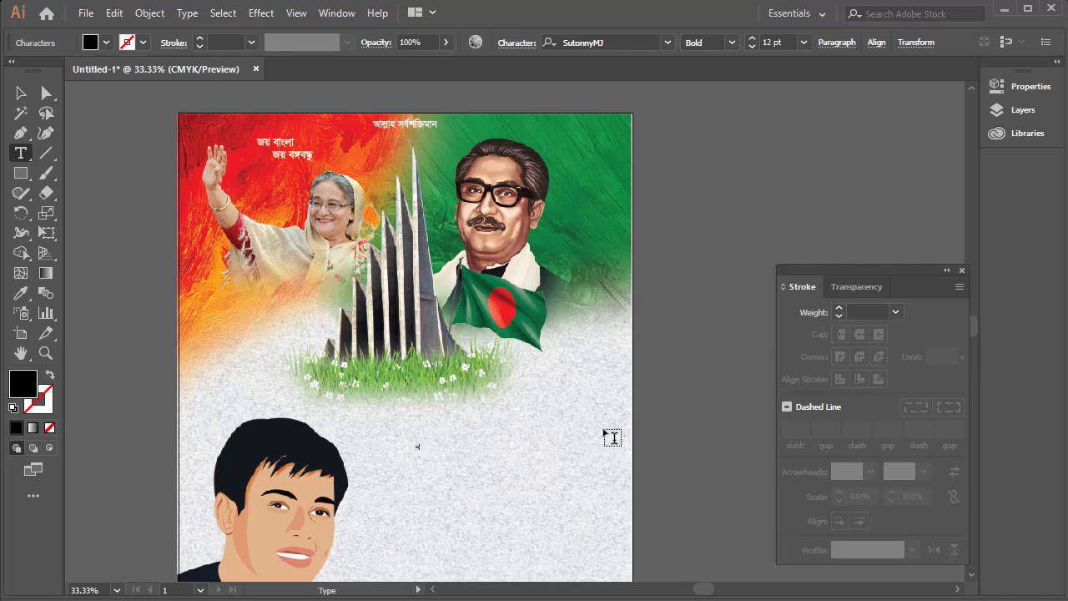
{"action": "key", "text": "Escape"}
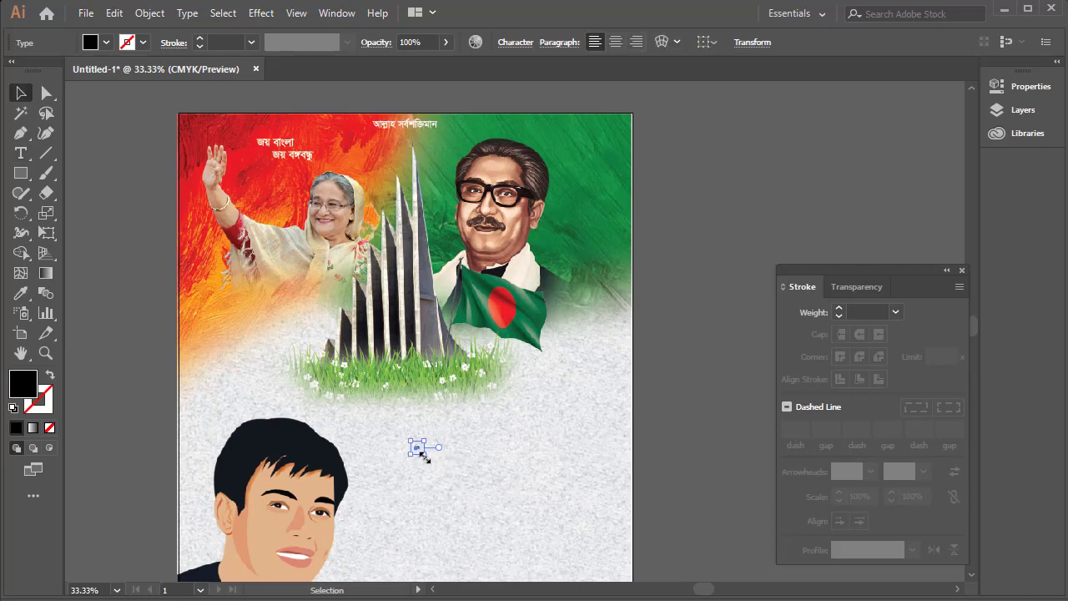
{"action": "left_click_drag", "start_coordinate": [425, 455], "coordinate": [477, 426]}
{"action": "mouse_move", "coordinate": [415, 351]}
{"action": "left_mouse_down"}
{"action": "mouse_move", "coordinate": [313, 257]}
{"action": "mouse_move", "coordinate": [315, 190]}
{"action": "mouse_move", "coordinate": [305, 190]}
{"action": "left_mouse_up"}
{"action": "left_click_drag", "start_coordinate": [333, 154], "coordinate": [343, 140]}
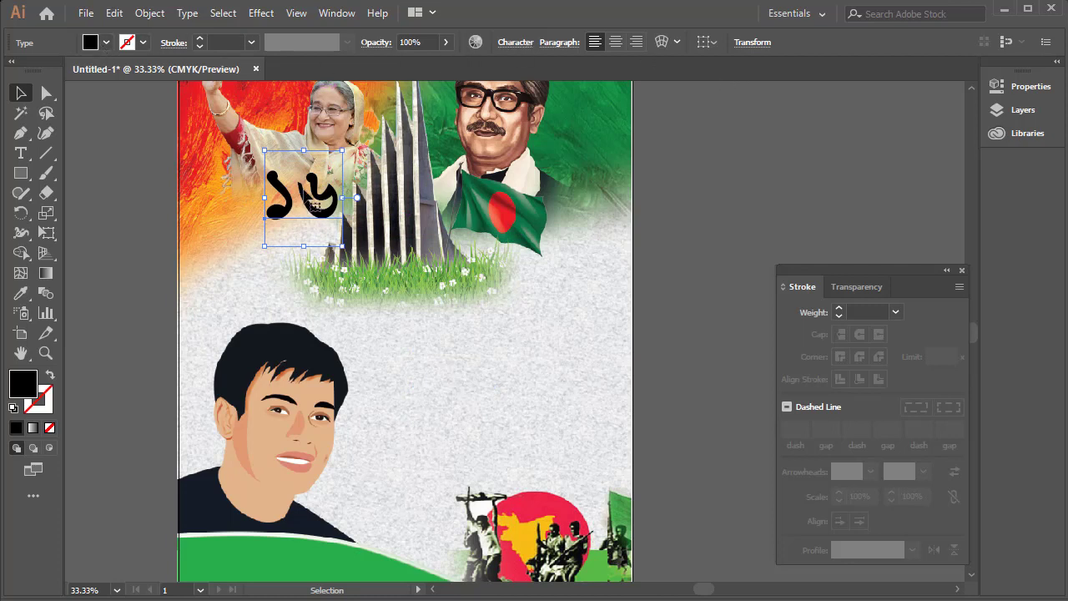
Set the ১৬ in Li Shamim Noor ANSI V1 and fine-tune its position and size.
{"action": "left_click", "coordinate": [513, 41]}
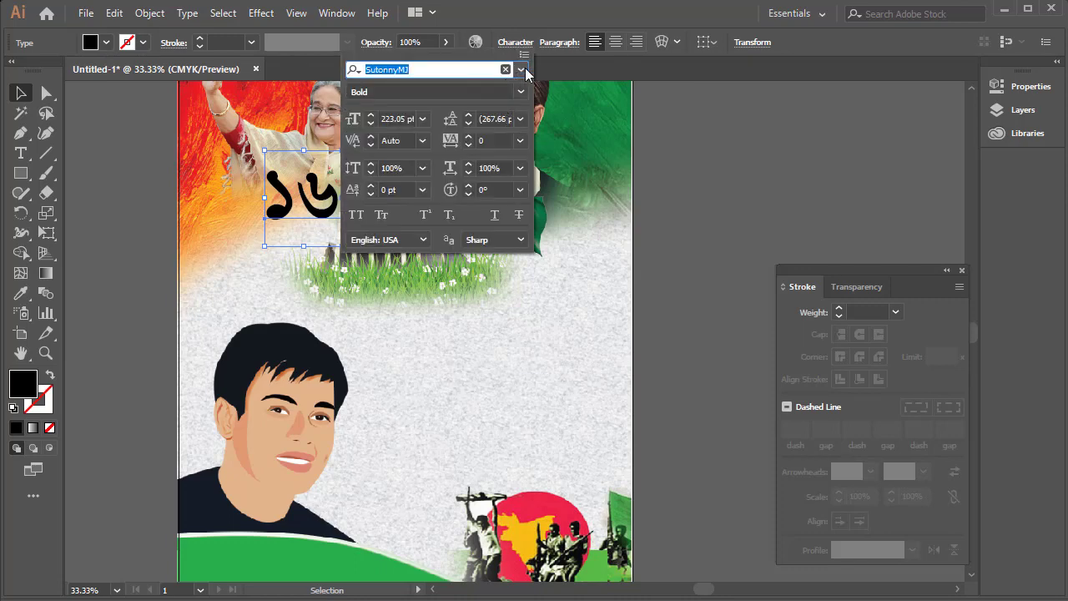
{"action": "left_click", "coordinate": [520, 72]}
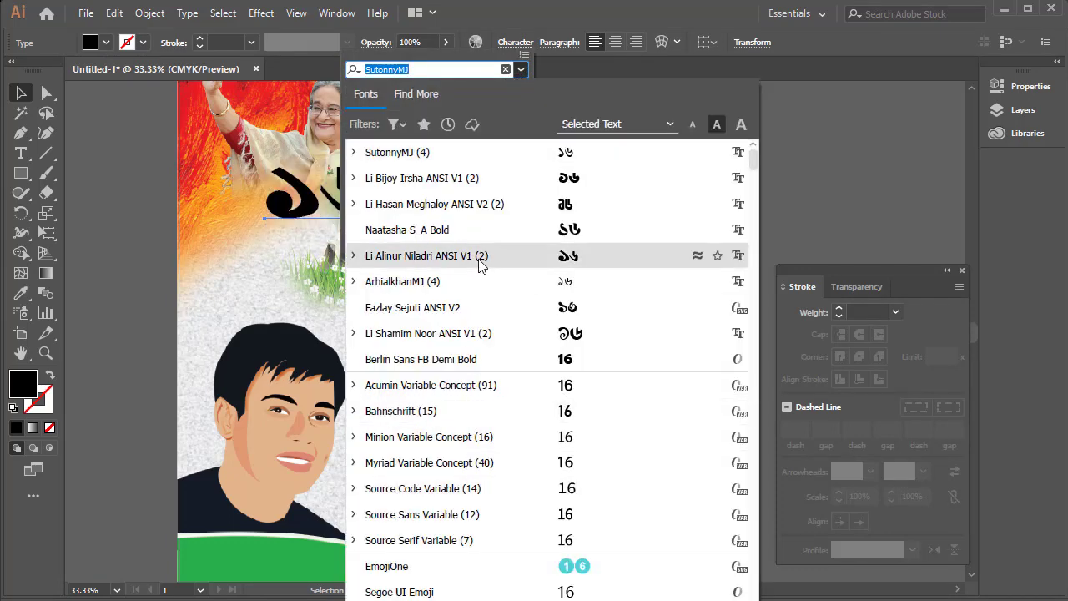
{"action": "left_click", "coordinate": [465, 334]}
{"action": "left_click", "coordinate": [467, 337]}
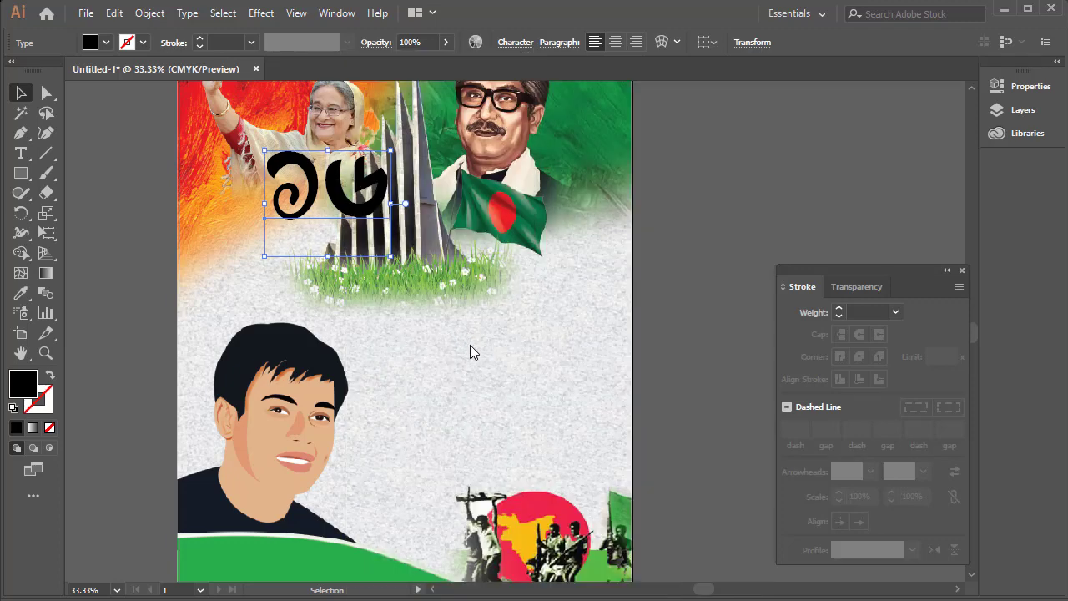
{"action": "left_click_drag", "start_coordinate": [323, 190], "coordinate": [310, 199]}
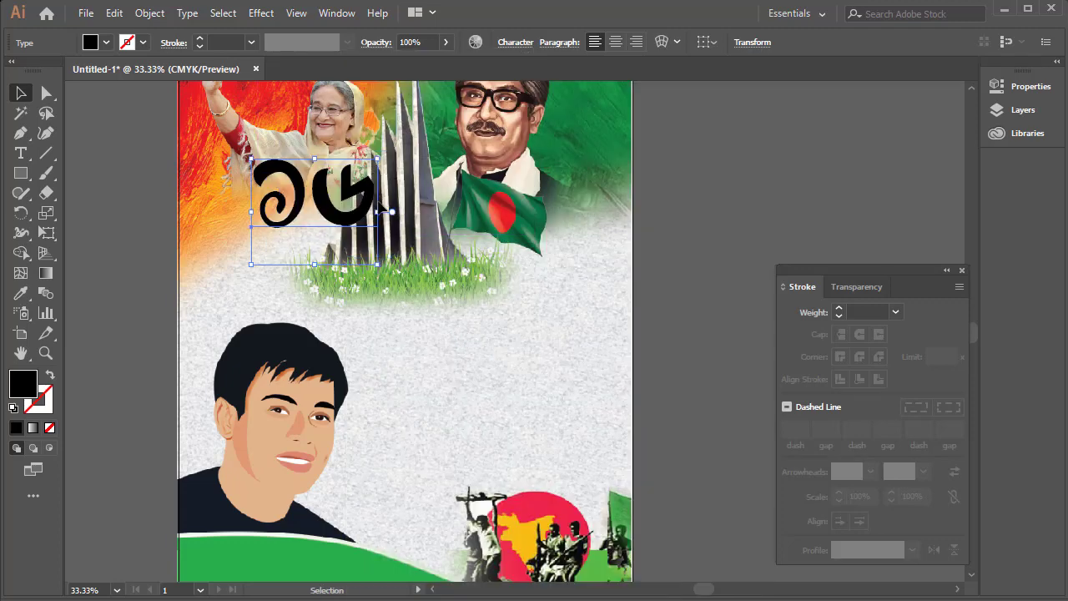
{"action": "left_click_drag", "start_coordinate": [377, 213], "coordinate": [364, 214]}
Fill the ১৬ with red.
{"action": "key", "text": "ctrl+shift+a"}
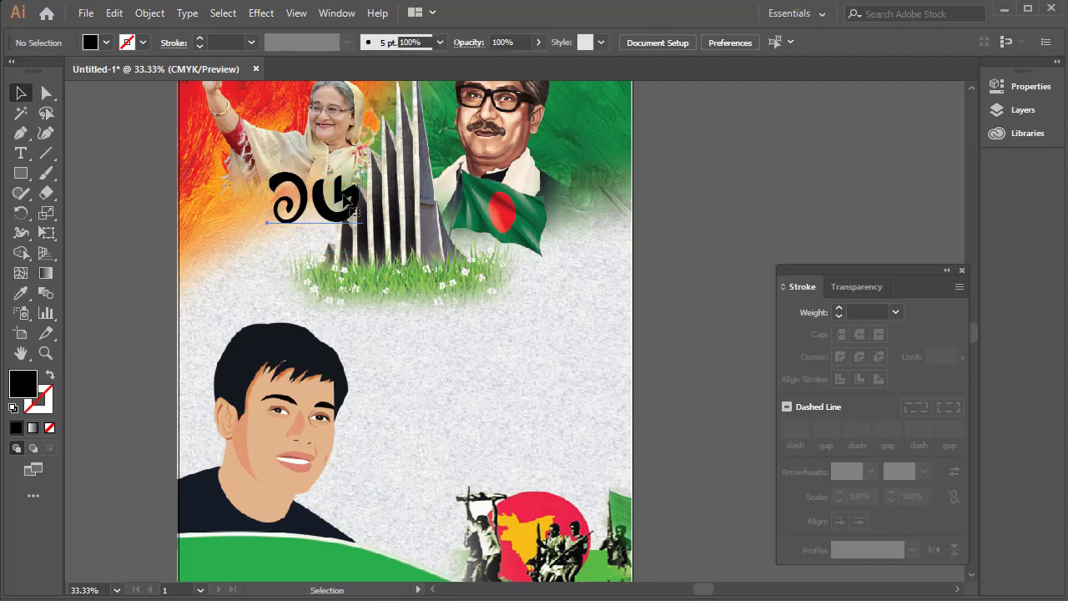
{"action": "key", "text": "ctrl+z"}
{"action": "left_click", "coordinate": [106, 43]}
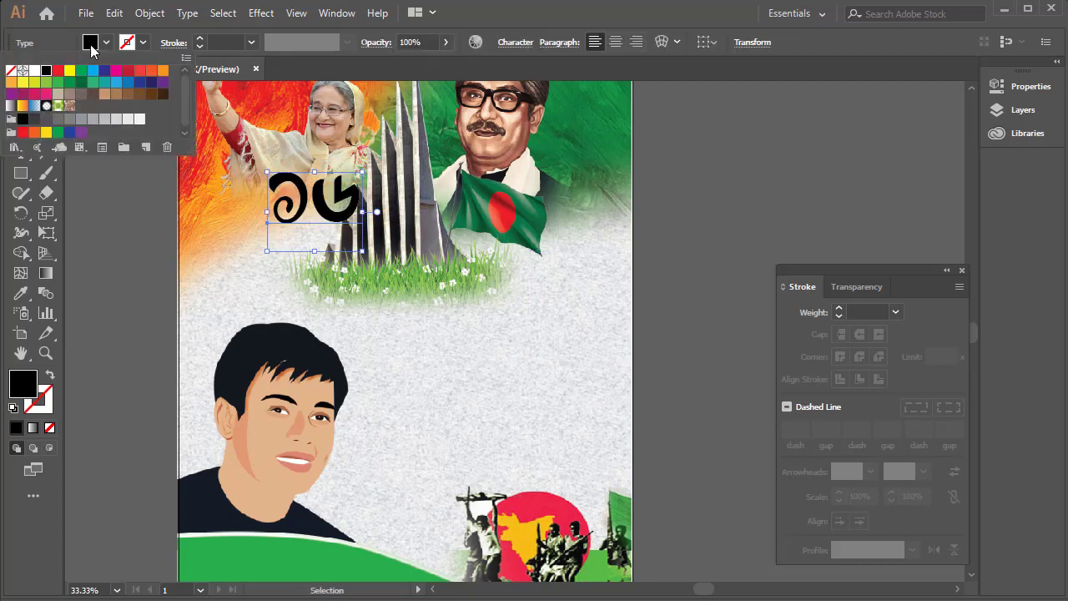
{"action": "left_click", "coordinate": [22, 133]}
{"action": "key", "text": "Escape"}
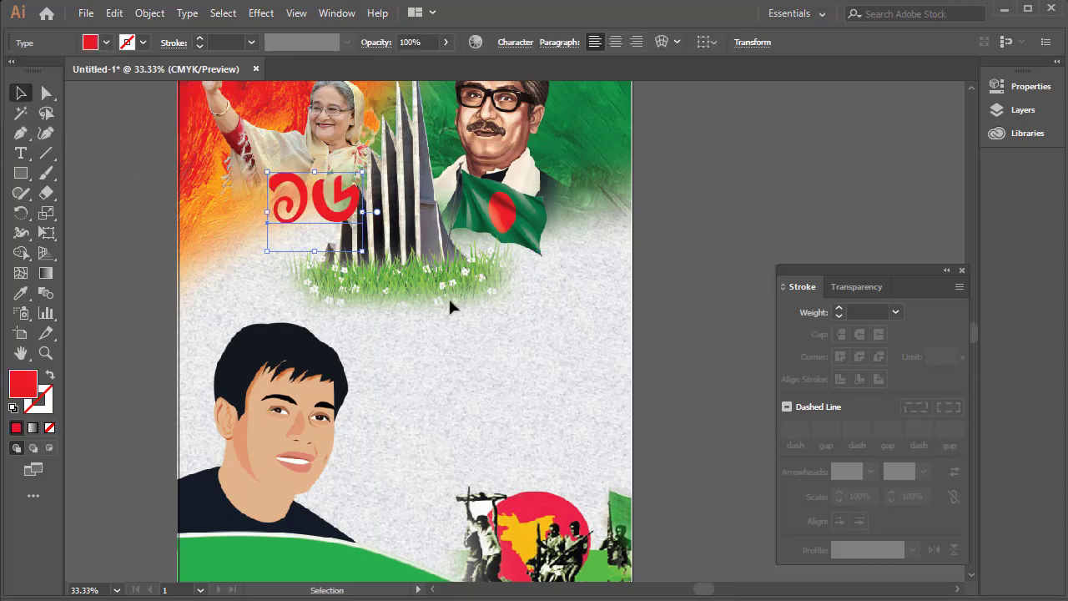
{"action": "key", "text": "ctrl+plus"}
{"action": "key", "text": "ctrl+plus"}
{"action": "left_click_drag", "start_coordinate": [398, 341], "coordinate": [386, 221]}
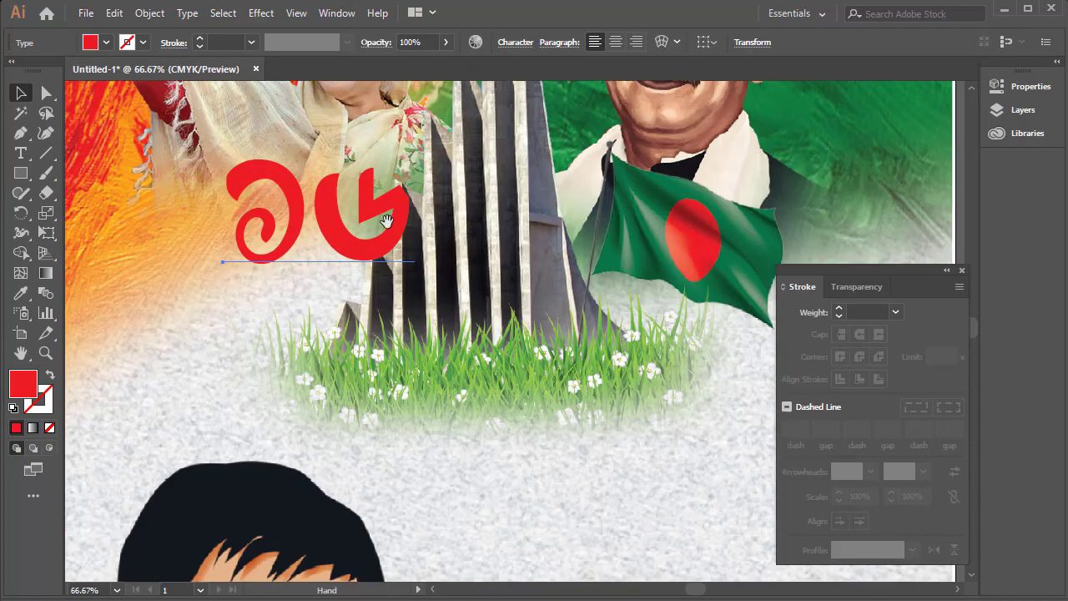
Add the Bengali word ডিসেম্বর on the grass and enlarge it.
{"action": "left_click", "coordinate": [21, 153]}
{"action": "left_click", "coordinate": [484, 406]}
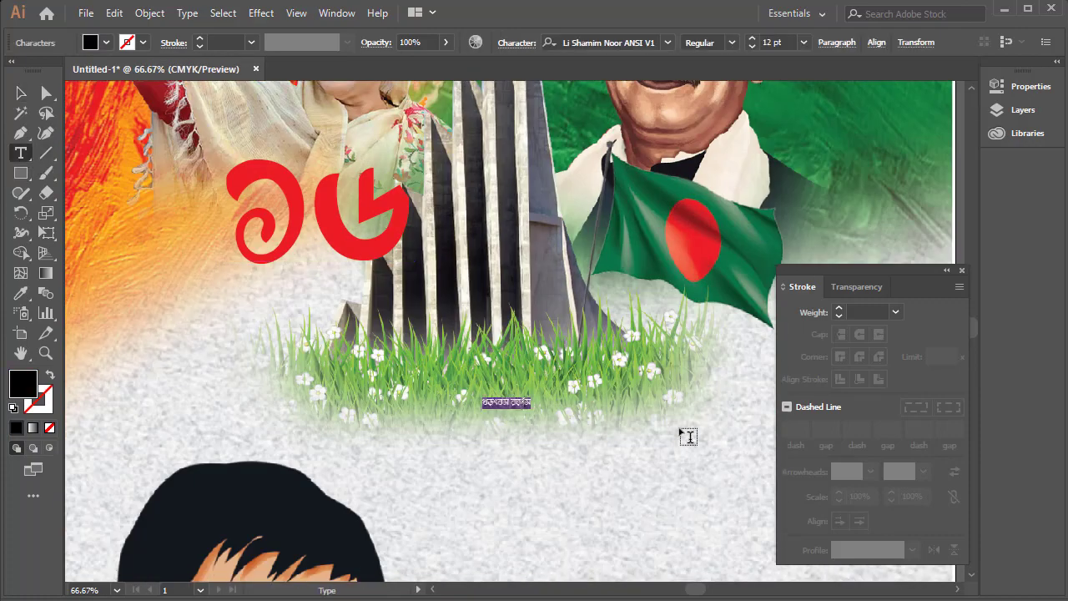
{"action": "type", "text": "3"}
{"action": "key", "text": "Escape"}
{"action": "left_click_drag", "start_coordinate": [510, 408], "coordinate": [570, 426]}
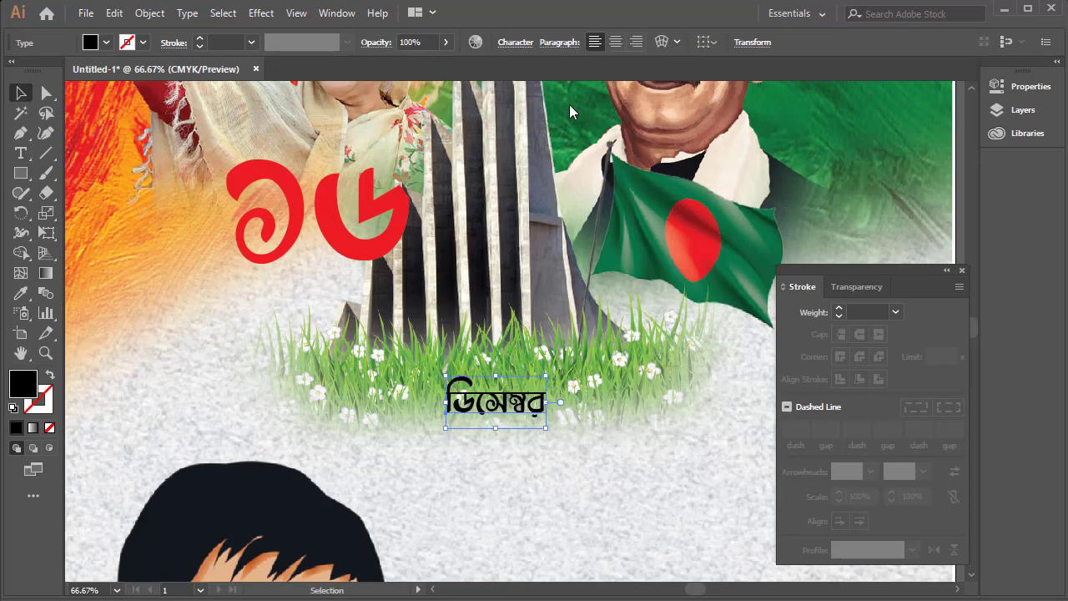
Set ডিসেম্বর in Li Alinur Niladri ANSI V1 and place it just below the red ১৬.
{"action": "left_click", "coordinate": [516, 42]}
{"action": "left_click", "coordinate": [519, 42]}
{"action": "left_click", "coordinate": [516, 41]}
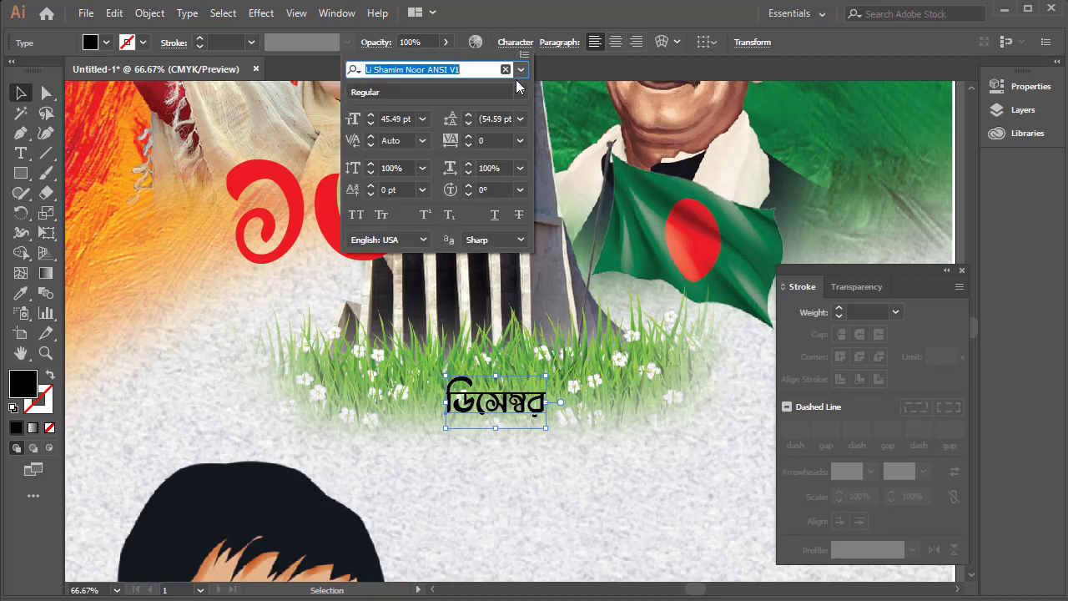
{"action": "left_click", "coordinate": [520, 69]}
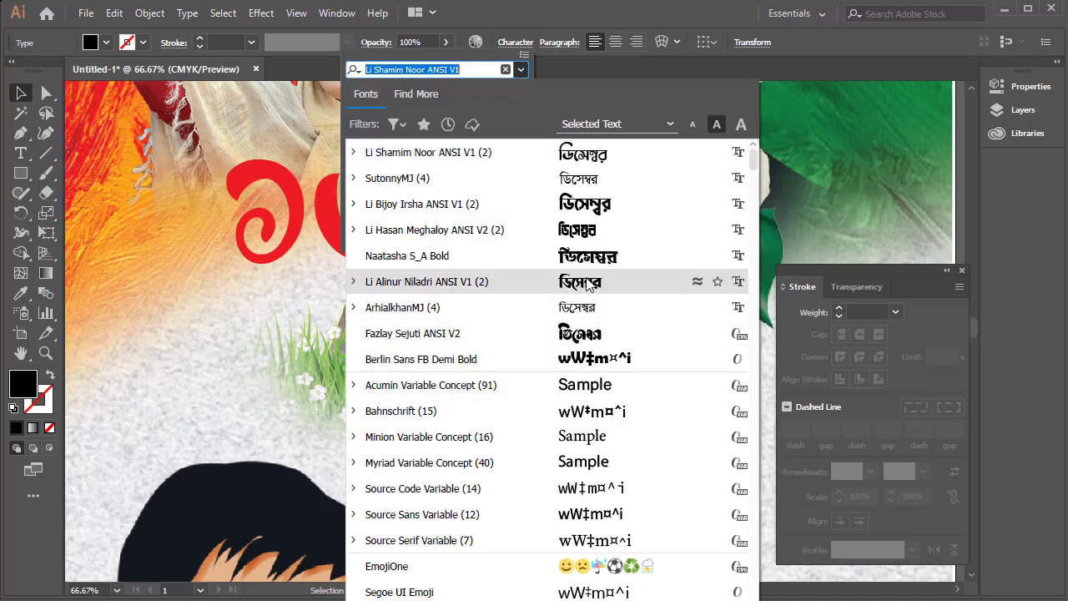
{"action": "left_click", "coordinate": [586, 282]}
{"action": "left_click", "coordinate": [504, 409]}
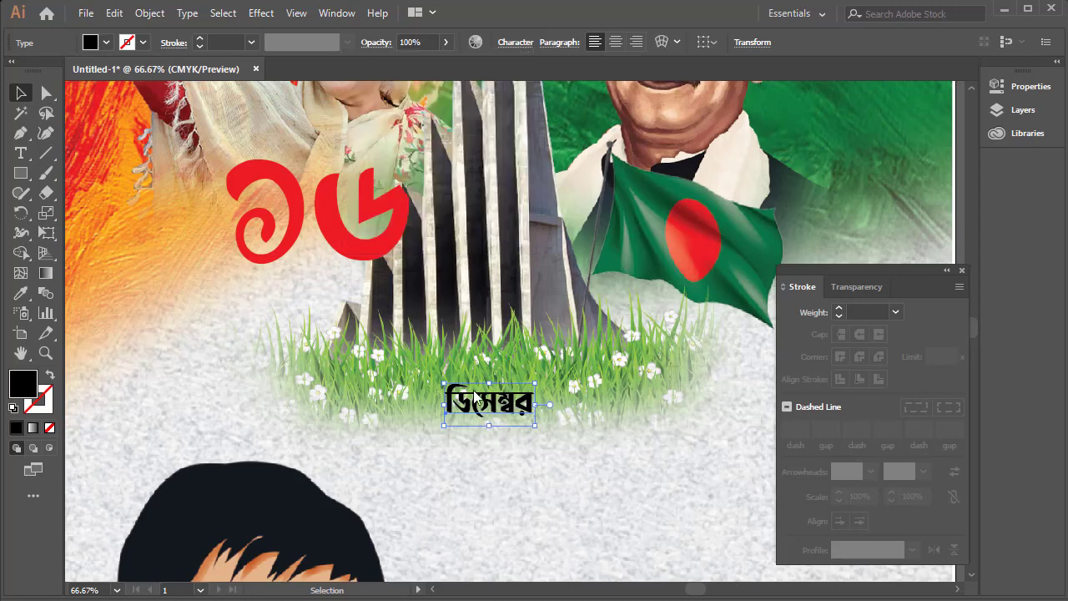
{"action": "left_click_drag", "start_coordinate": [492, 407], "coordinate": [356, 282]}
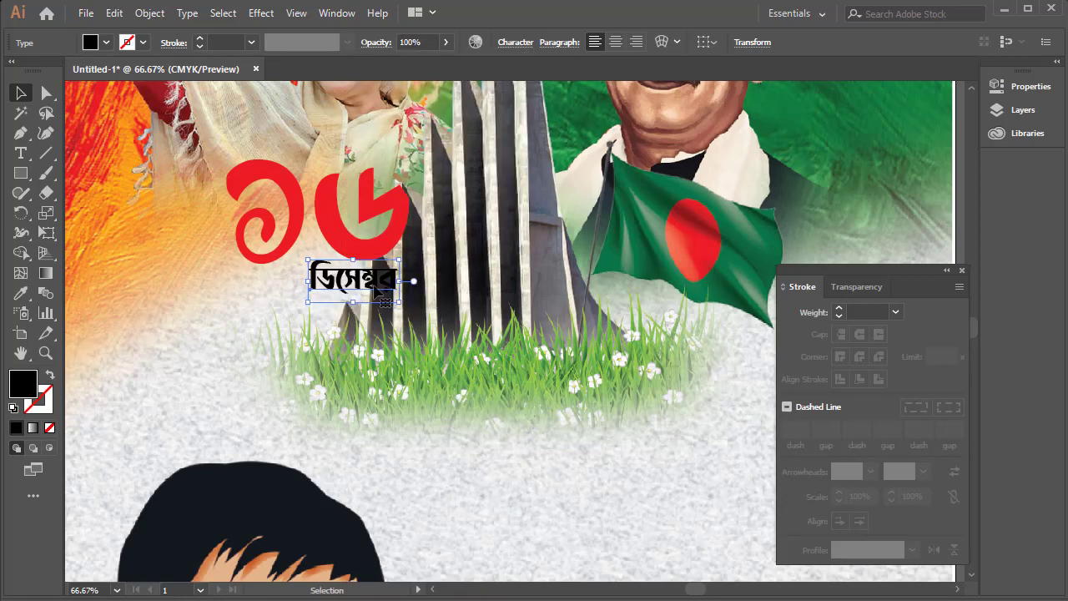
{"action": "left_click_drag", "start_coordinate": [399, 301], "coordinate": [405, 304]}
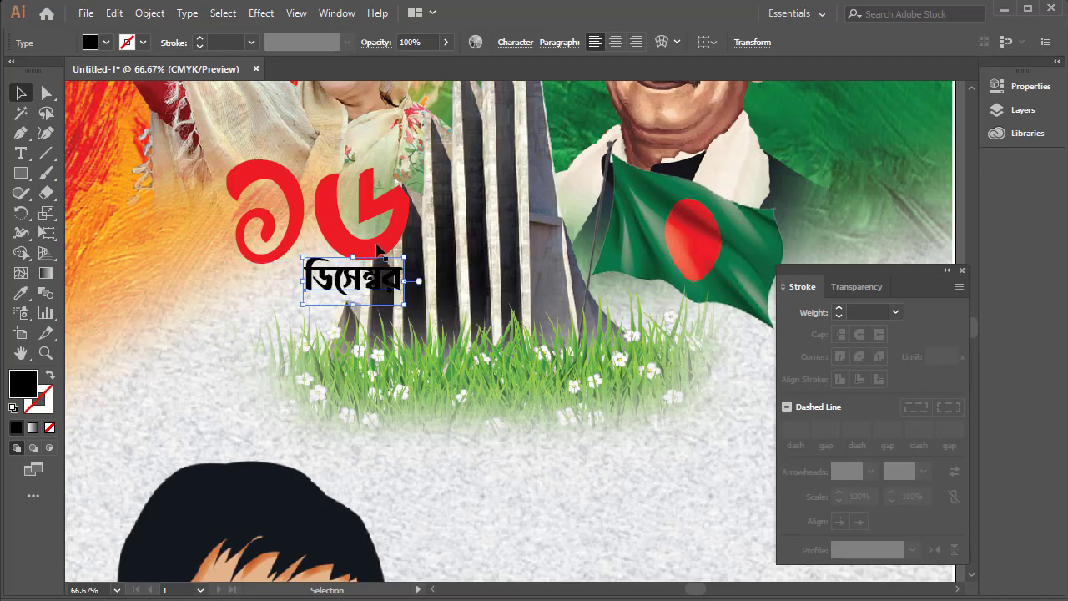
{"action": "left_click", "coordinate": [379, 204]}
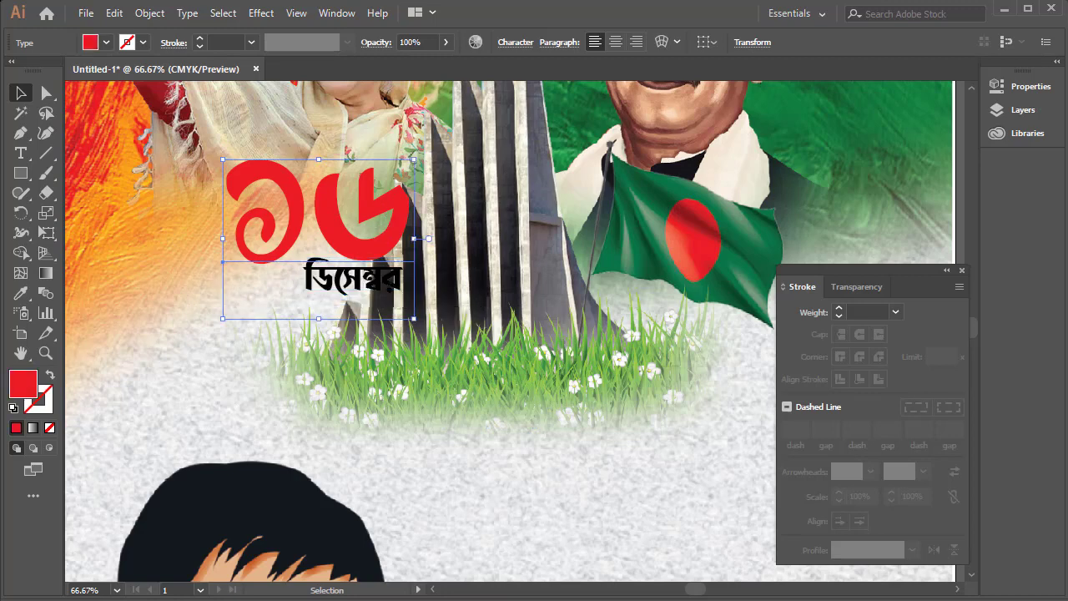
Convert the red ১৬ text to outlines.
{"action": "right_click", "coordinate": [310, 204]}
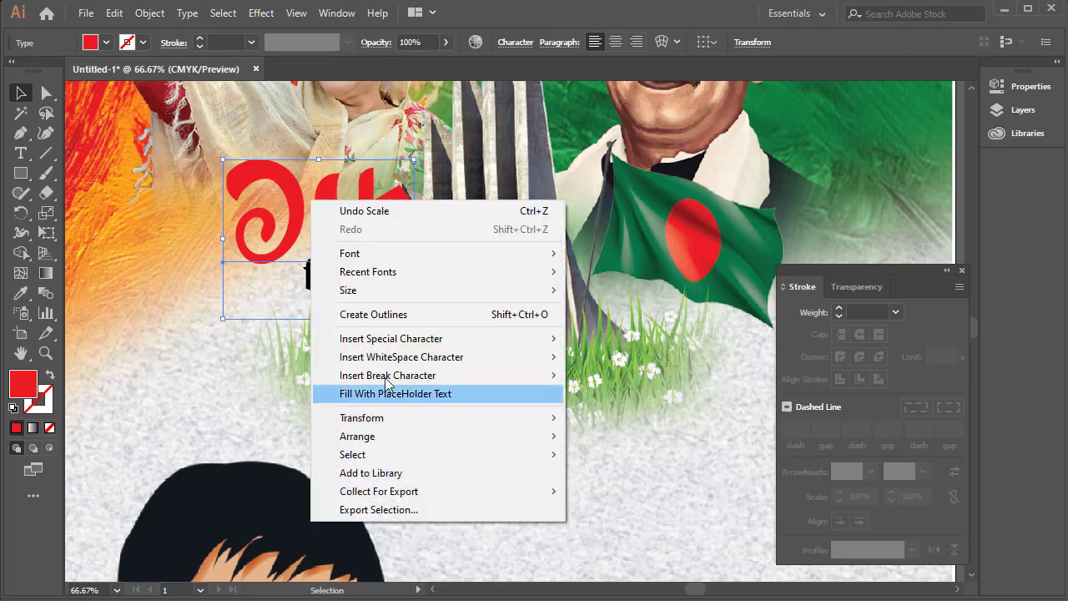
{"action": "left_click", "coordinate": [388, 314]}
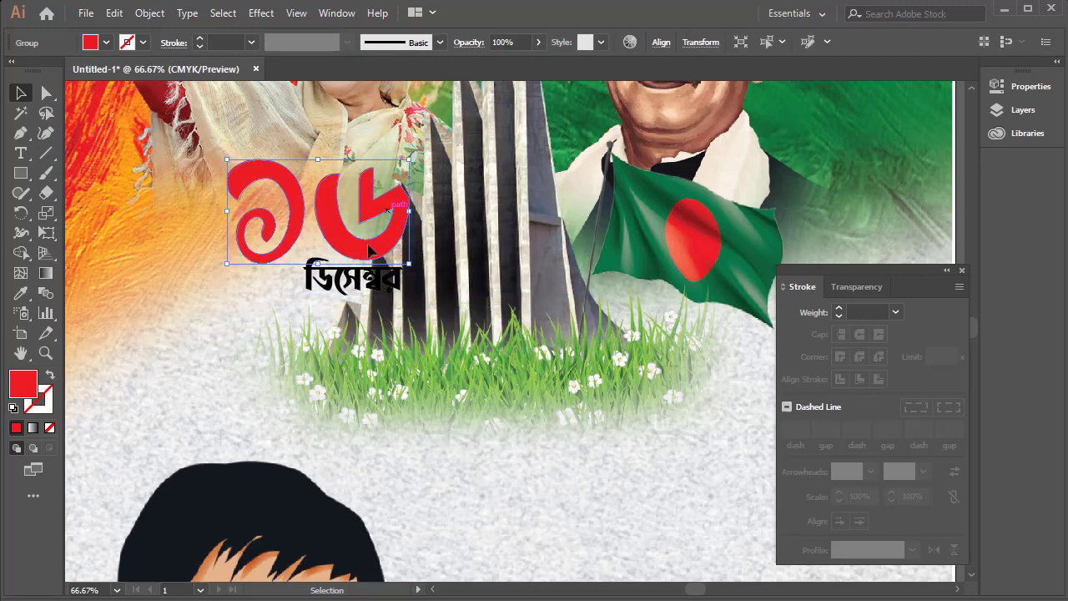
{"action": "right_click", "coordinate": [325, 194]}
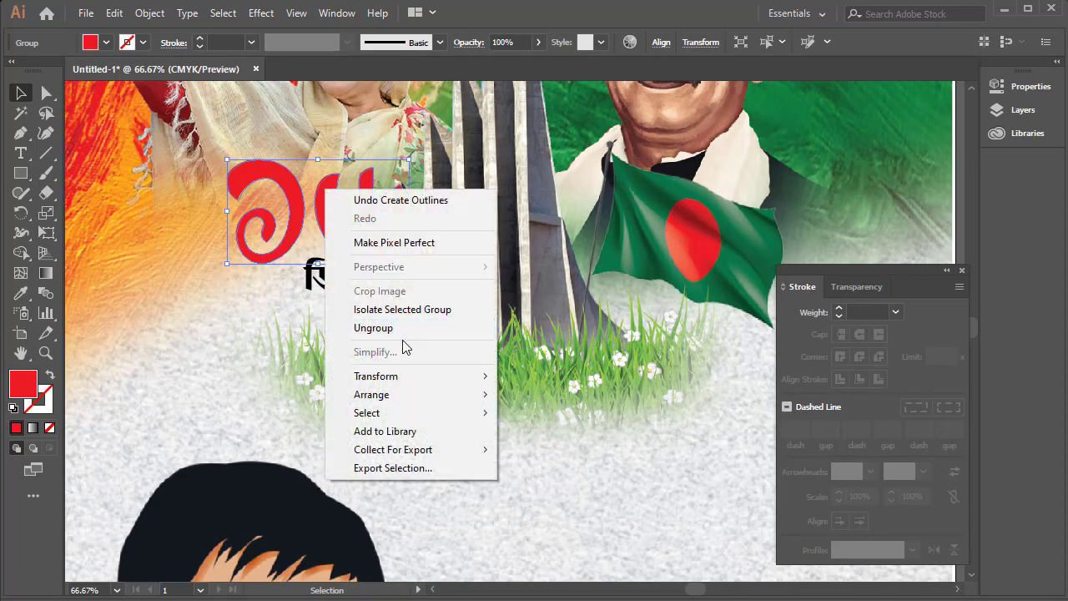
{"action": "left_click", "coordinate": [373, 328]}
Move the red 1 up and right, and shift ডিসেম্বর up and left.
{"action": "left_click", "coordinate": [506, 430]}
{"action": "scroll", "coordinate": [288, 190], "scroll_direction": "up", "scroll_amount": 5}
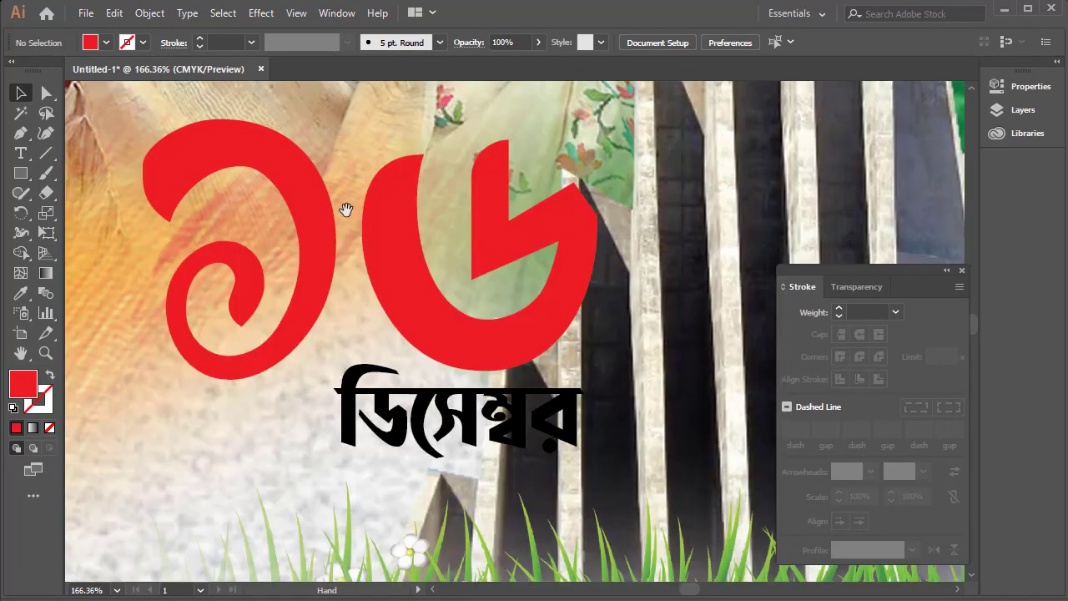
{"action": "left_click_drag", "start_coordinate": [308, 177], "coordinate": [349, 125]}
{"action": "left_click", "coordinate": [178, 293]}
{"action": "mouse_move", "coordinate": [404, 406]}
{"action": "left_mouse_down"}
{"action": "mouse_move", "coordinate": [262, 380]}
{"action": "mouse_move", "coordinate": [281, 379]}
{"action": "left_mouse_up"}
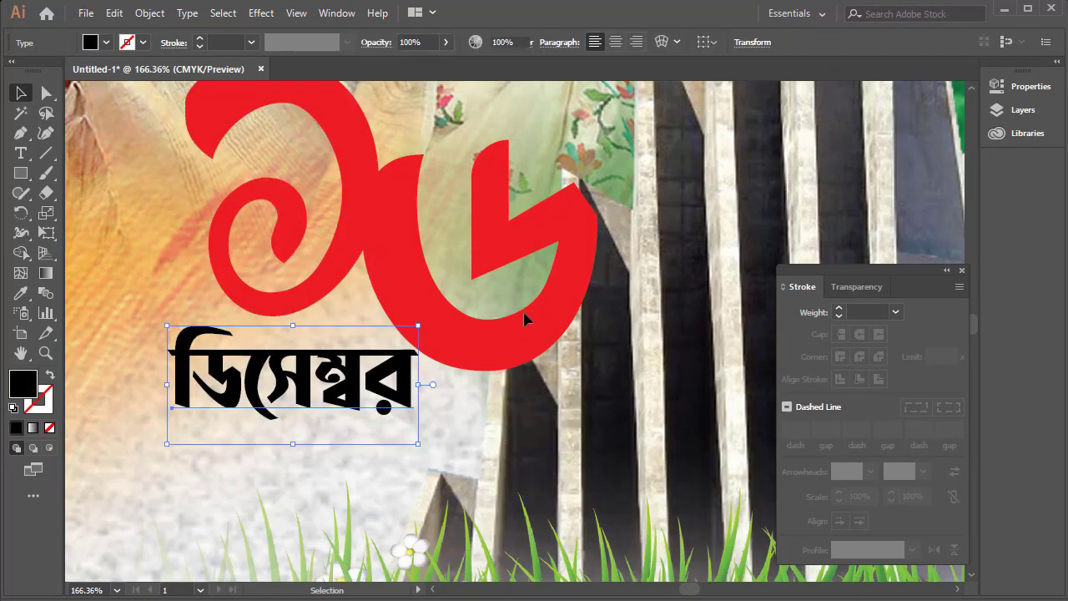
{"action": "key", "text": "ctrl+shift+a"}
{"action": "key", "text": "ctrl+minus"}
{"action": "scroll", "coordinate": [515, 332], "scroll_direction": "up", "scroll_amount": 2}
Group the two red digits and give them a yellow stroke.
{"action": "mouse_move", "coordinate": [615, 219]}
{"action": "left_mouse_down"}
{"action": "mouse_move", "coordinate": [315, 324]}
{"action": "mouse_move", "coordinate": [346, 310]}
{"action": "left_mouse_up"}
{"action": "key", "text": "ctrl+g"}
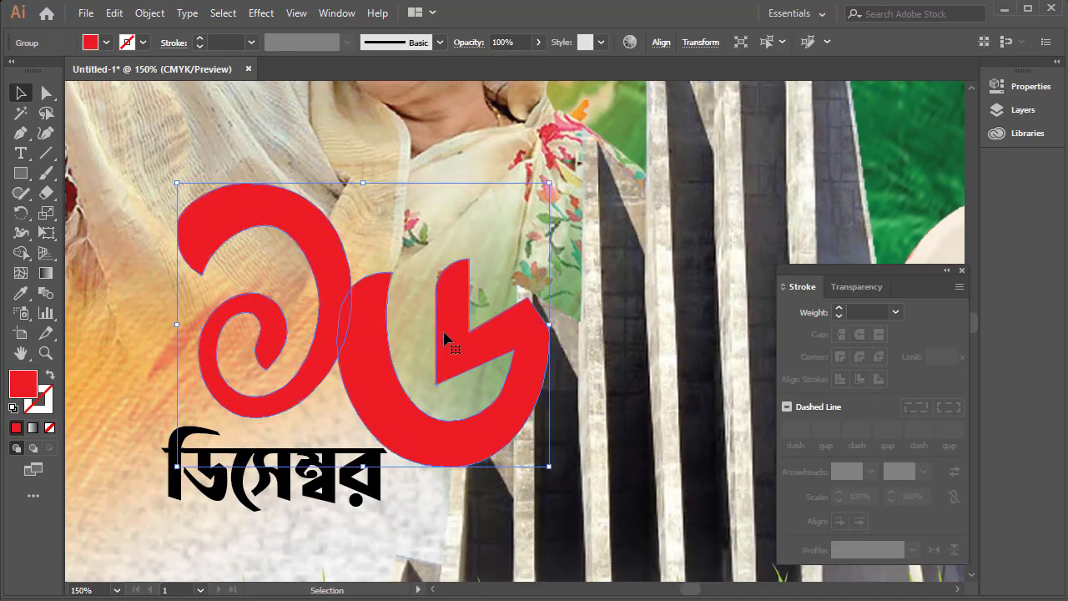
{"action": "key", "text": "a"}
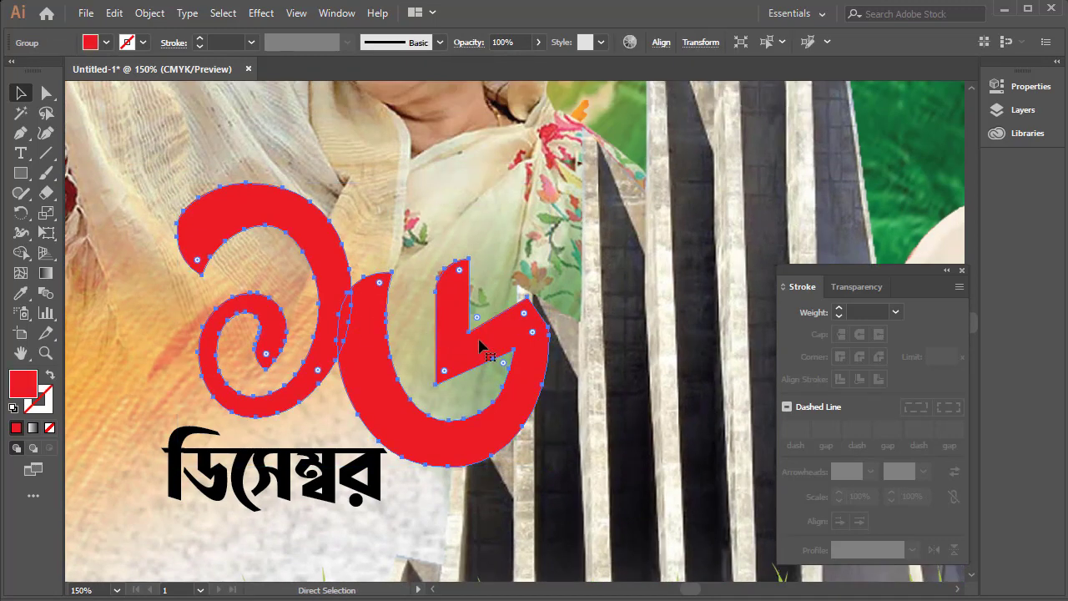
{"action": "key", "text": "v"}
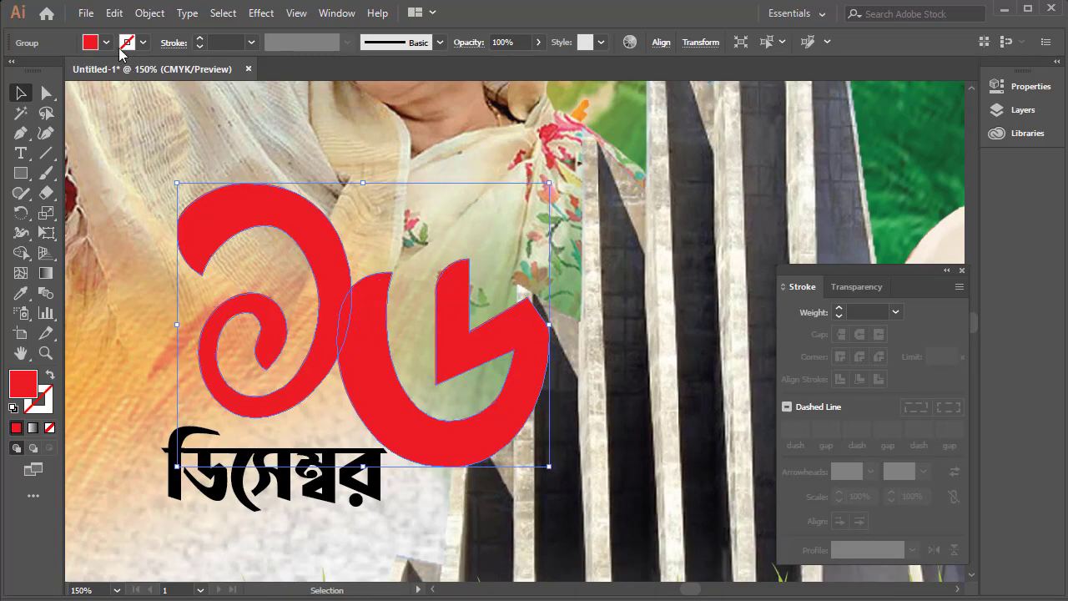
{"action": "left_click", "coordinate": [144, 42]}
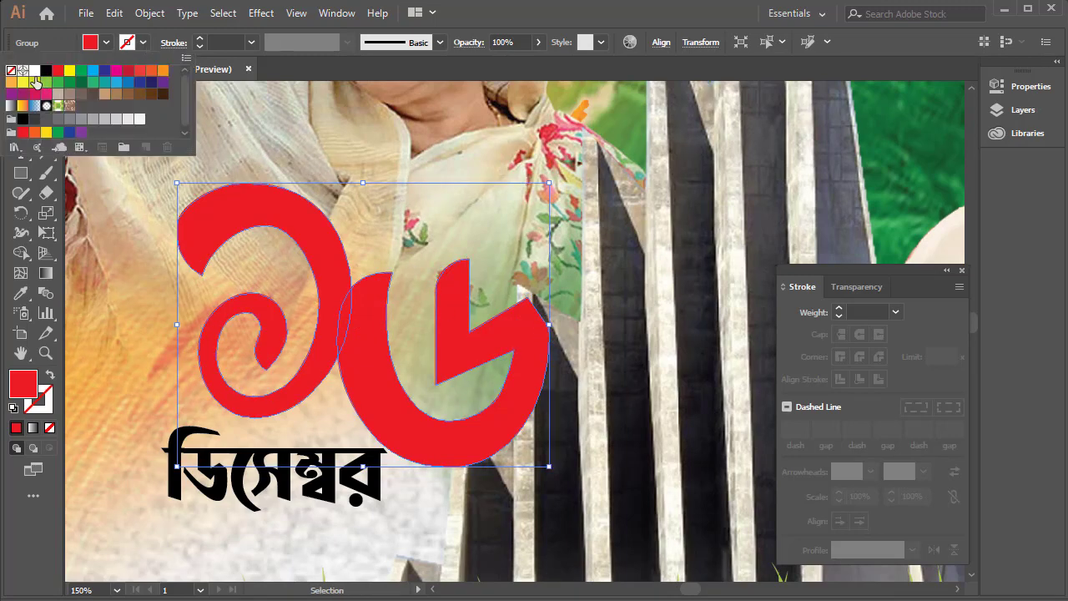
{"action": "left_click", "coordinate": [35, 82]}
{"action": "left_click", "coordinate": [200, 46]}
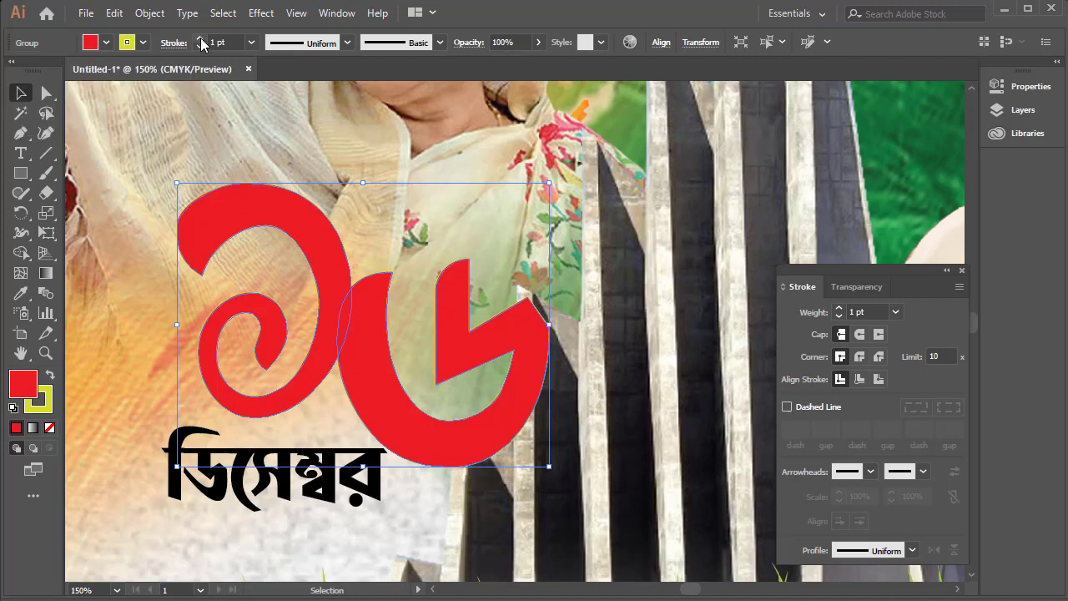
Change the ১৬ outline to a 6 pt white stroke and deselect it.
{"action": "left_click", "coordinate": [200, 38]}
{"action": "left_click", "coordinate": [200, 38]}
{"action": "left_click", "coordinate": [200, 39]}
{"action": "left_click", "coordinate": [200, 39]}
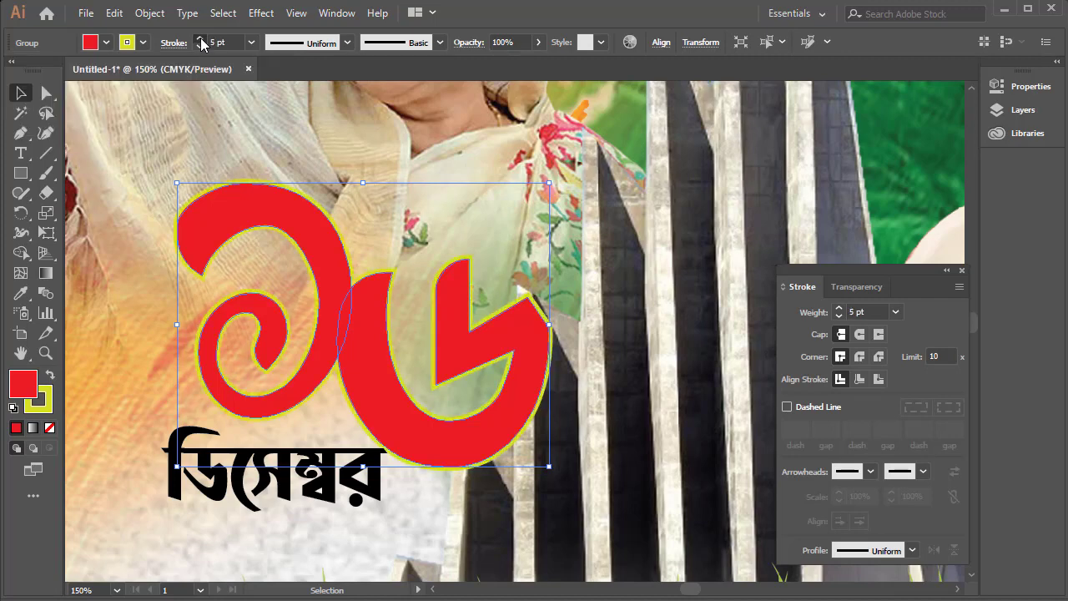
{"action": "left_click", "coordinate": [142, 42]}
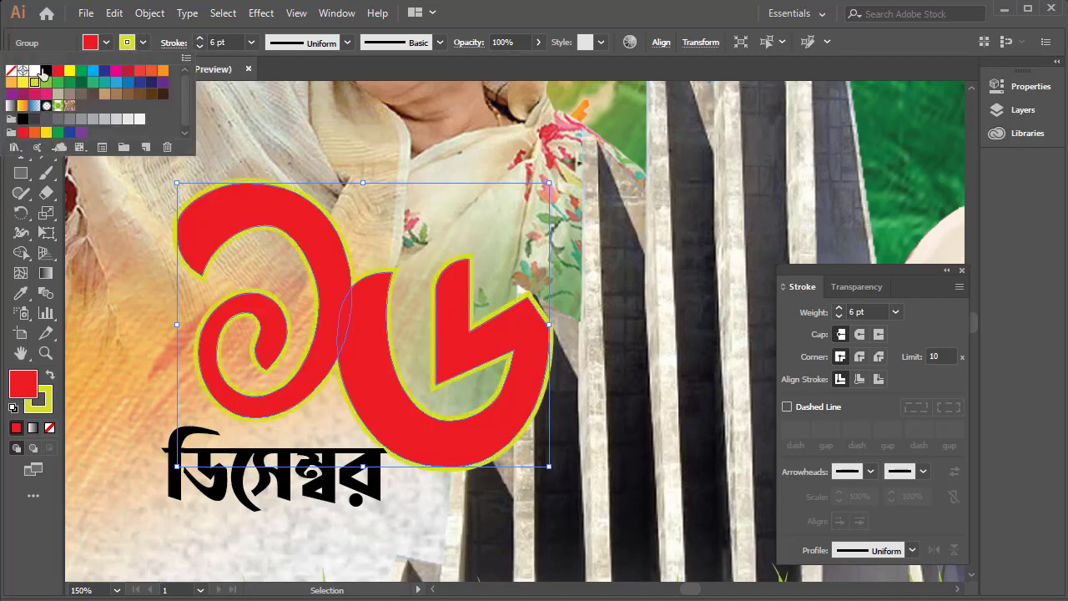
{"action": "left_click", "coordinate": [37, 71]}
{"action": "left_click", "coordinate": [461, 163]}
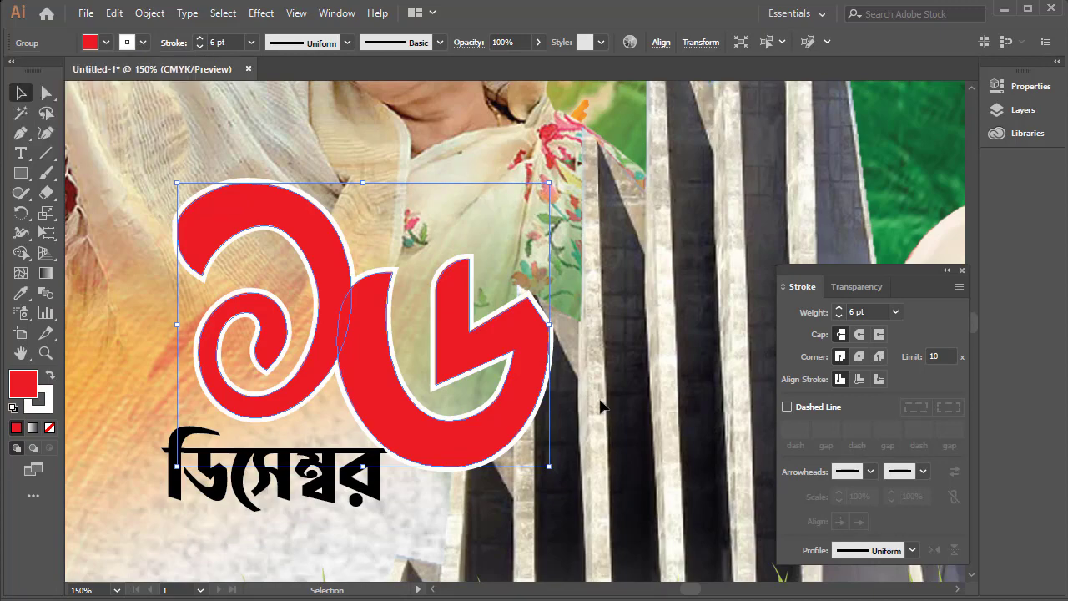
{"action": "left_click", "coordinate": [613, 341]}
{"action": "key", "text": "ctrl+minus"}
{"action": "key", "text": "ctrl+minus"}
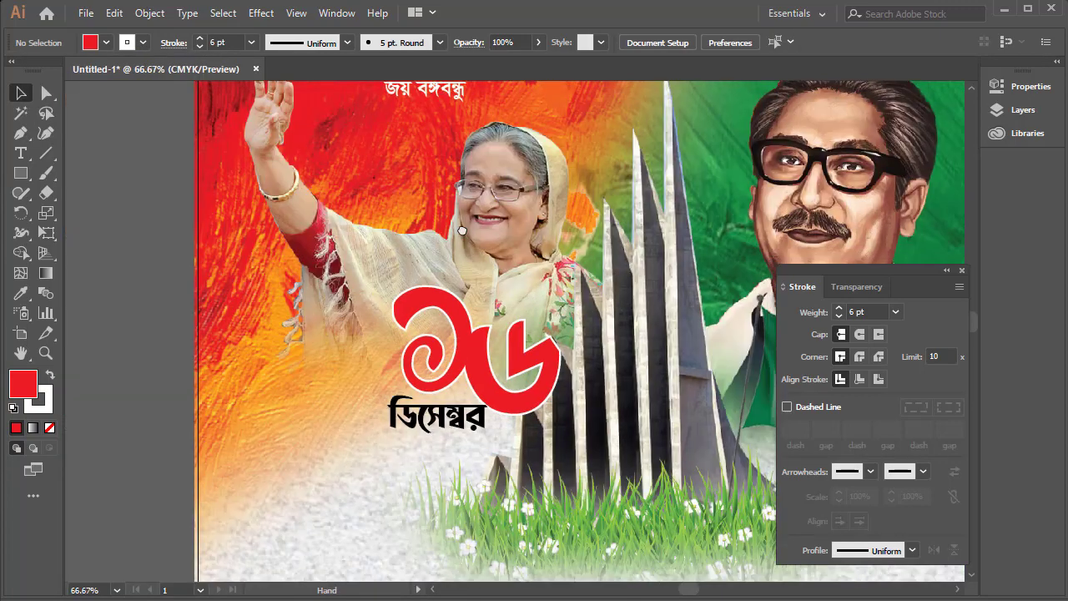
Add the black word মহান in the empty lower area and enlarge it.
{"action": "left_click_drag", "start_coordinate": [464, 393], "coordinate": [348, 309]}
{"action": "key", "text": "ctrl+minus"}
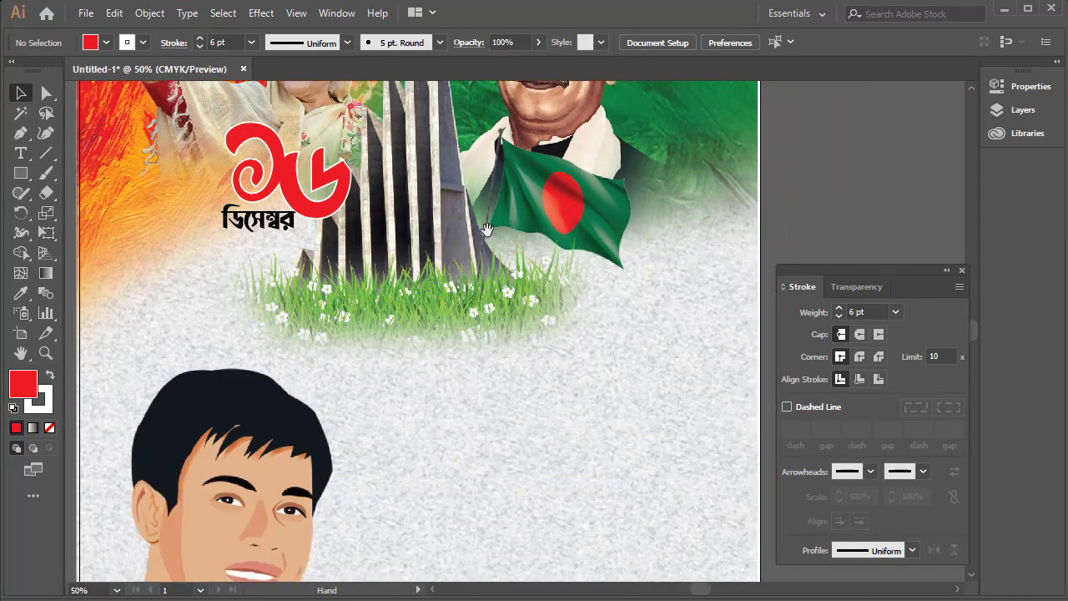
{"action": "left_click", "coordinate": [21, 153]}
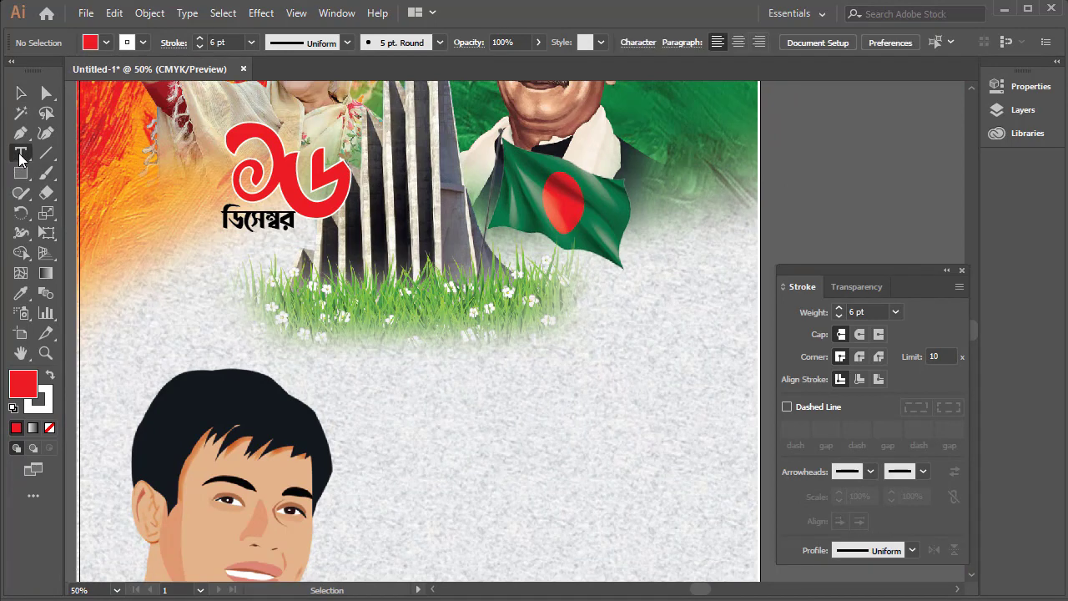
{"action": "left_click", "coordinate": [443, 421]}
{"action": "key", "text": "BackSpace"}
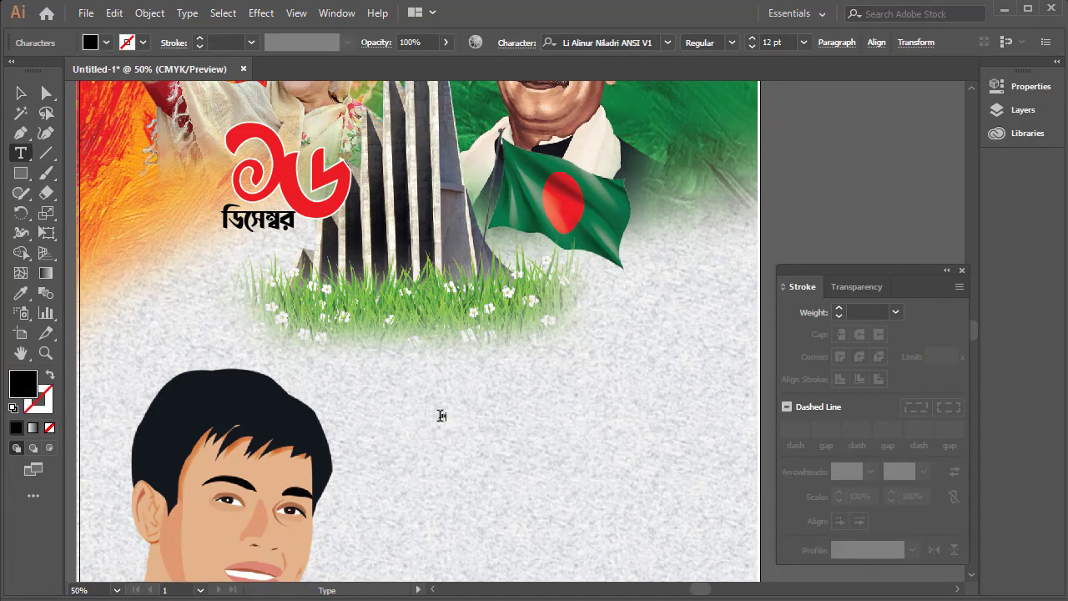
{"action": "left_click_drag", "start_coordinate": [458, 423], "coordinate": [511, 458]}
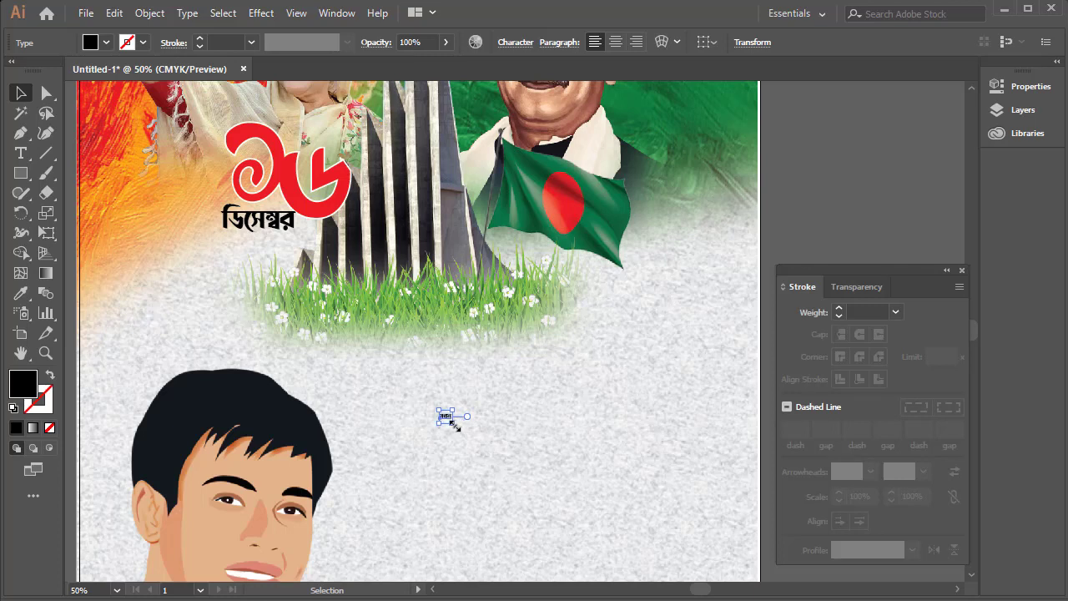
{"action": "mouse_move", "coordinate": [469, 421]}
{"action": "left_mouse_down"}
{"action": "mouse_move", "coordinate": [451, 390]}
{"action": "mouse_move", "coordinate": [444, 471]}
{"action": "left_mouse_up"}
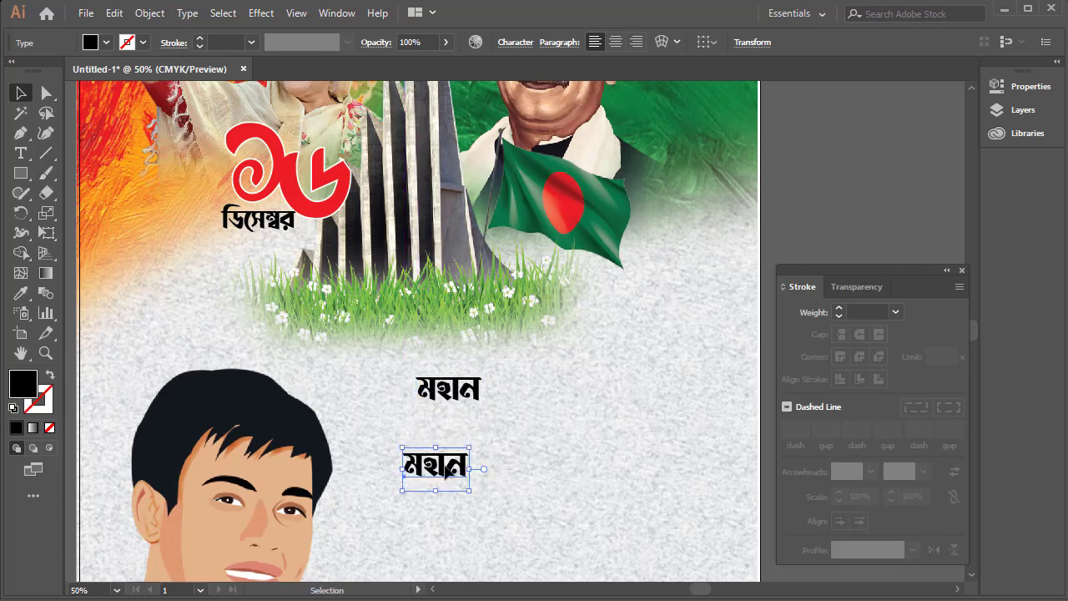
Duplicate মহান as a larger 'বিজয় দিবস' and move both lines under ডিসেম্বর.
{"action": "key", "text": "t"}
{"action": "double_click", "coordinate": [442, 463]}
{"action": "type", "text": "বিজ"}
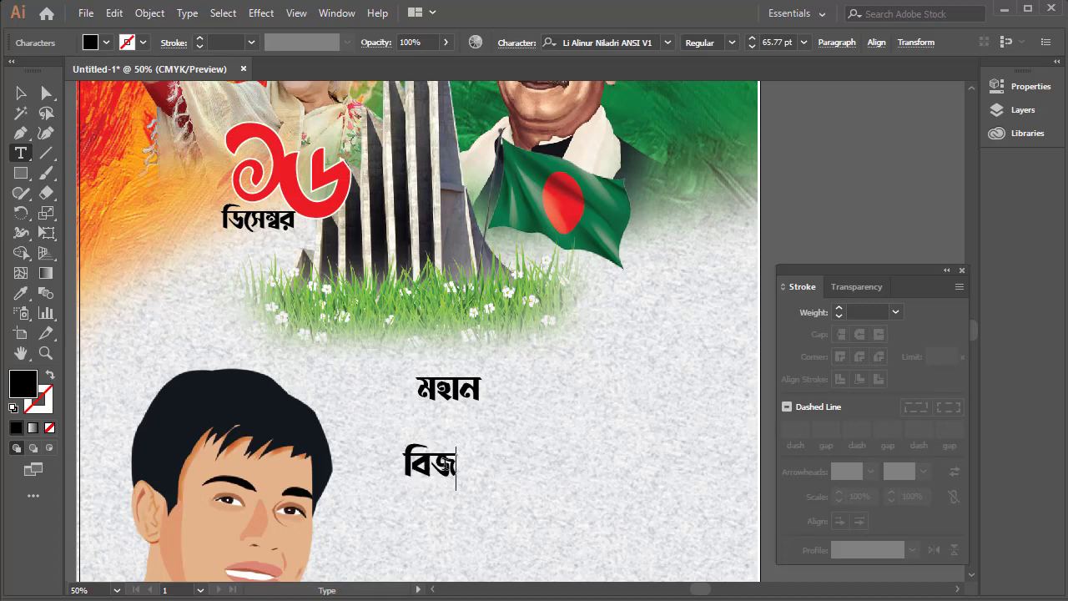
{"action": "type", "text": "য়"}
{"action": "type", "text": " দিবস"}
{"action": "key", "text": "Escape"}
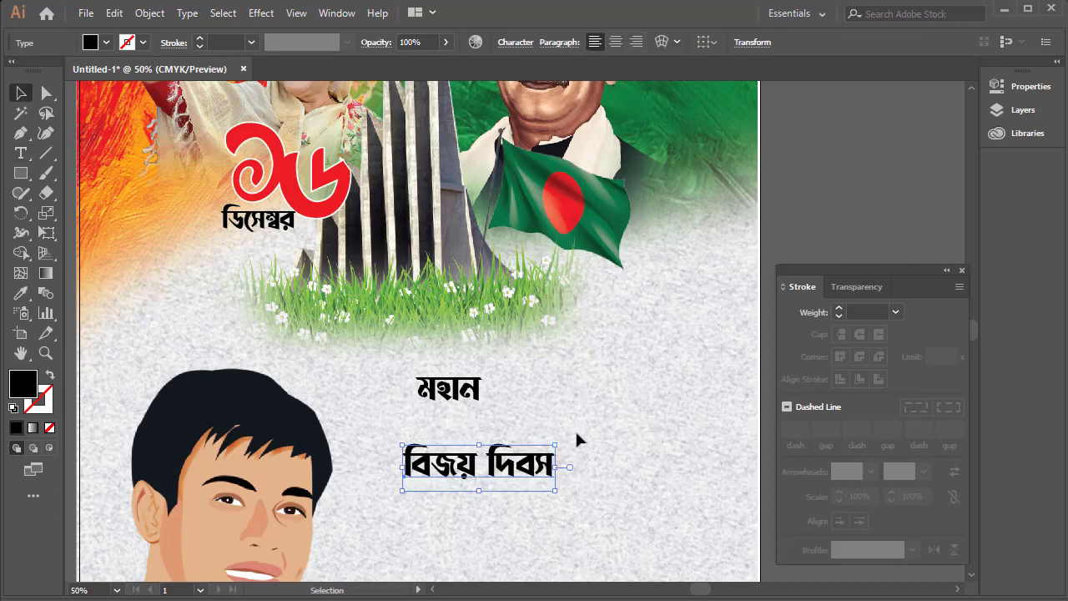
{"action": "left_click_drag", "start_coordinate": [557, 439], "coordinate": [636, 419]}
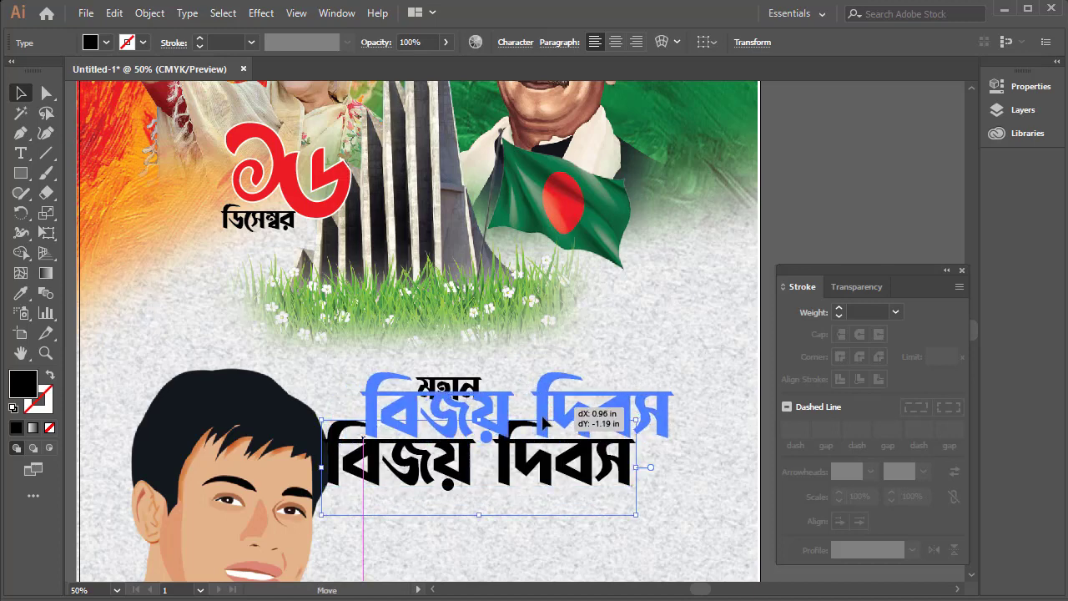
{"action": "left_click_drag", "start_coordinate": [533, 453], "coordinate": [552, 422]}
{"action": "left_click_drag", "start_coordinate": [683, 356], "coordinate": [387, 493]}
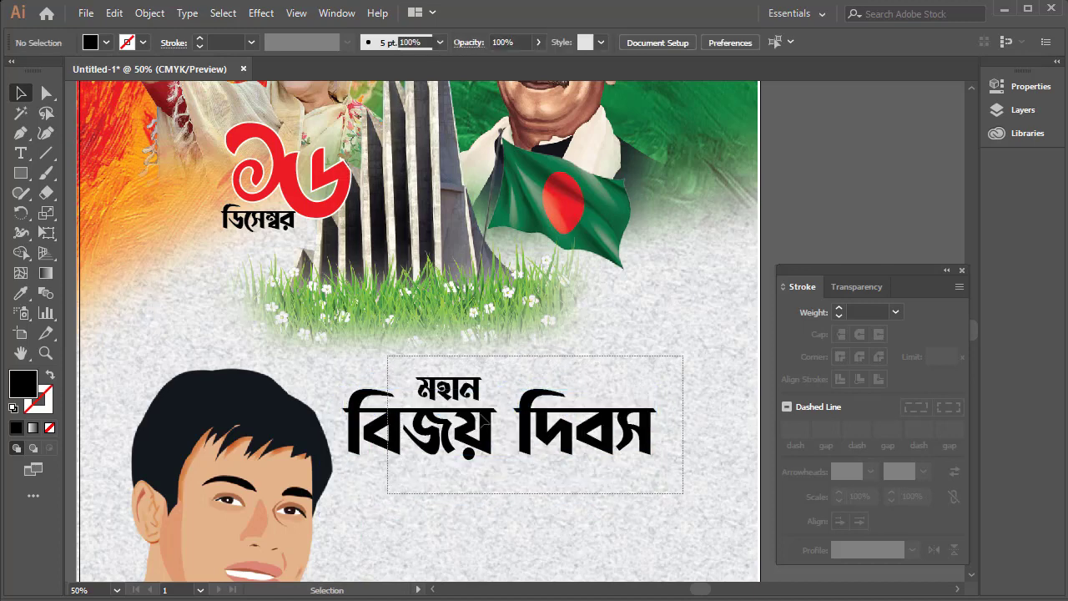
{"action": "left_click_drag", "start_coordinate": [507, 438], "coordinate": [357, 307]}
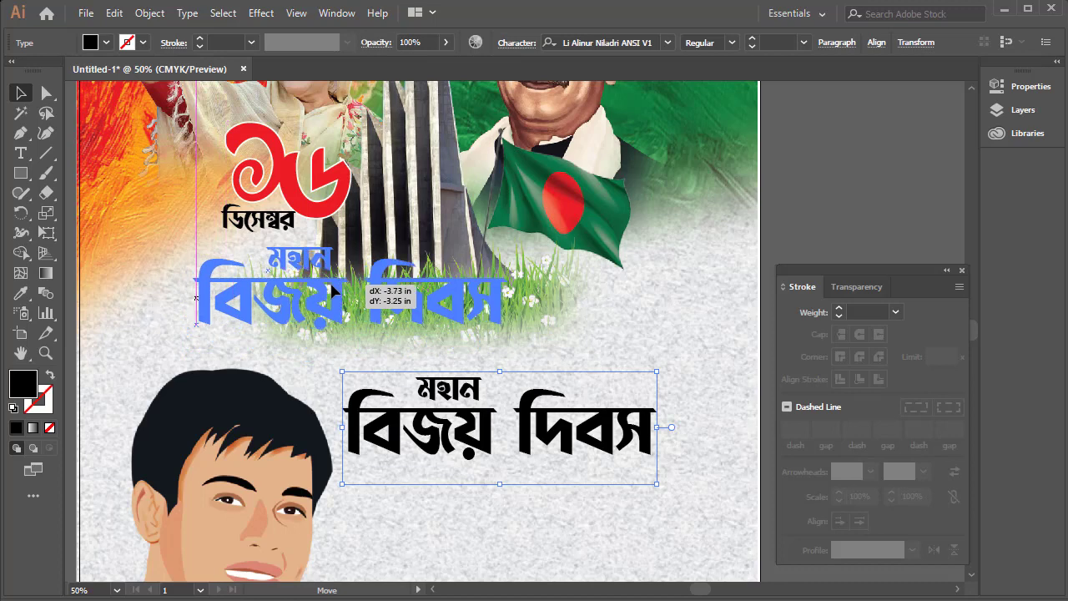
Nudge বিজয় দিবস down slightly and make মহান a little larger.
{"action": "left_click_drag", "start_coordinate": [357, 307], "coordinate": [357, 319]}
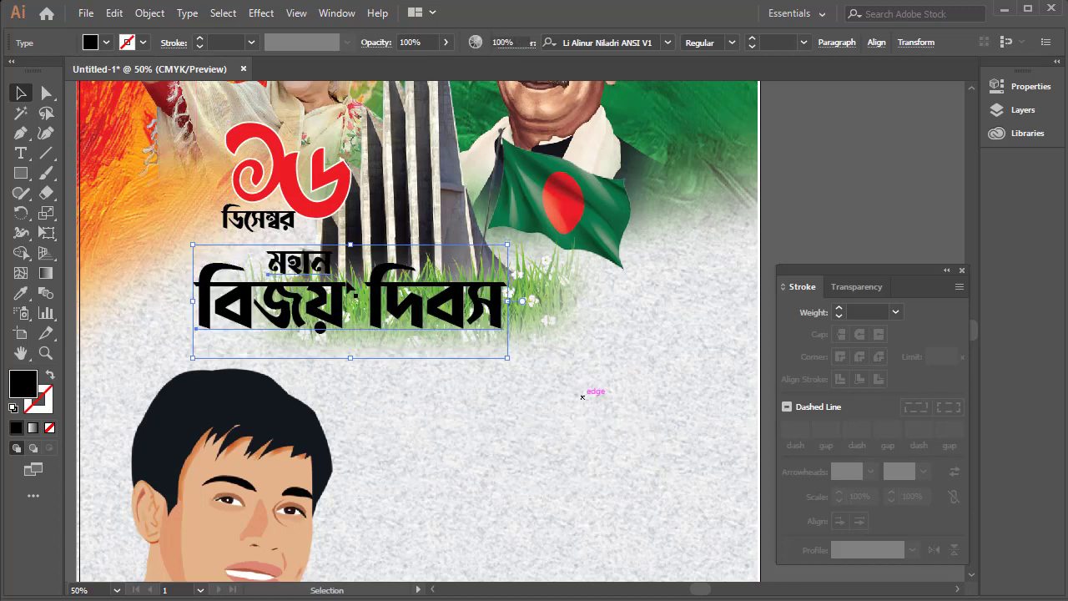
{"action": "left_click", "coordinate": [577, 387]}
{"action": "left_click", "coordinate": [327, 263]}
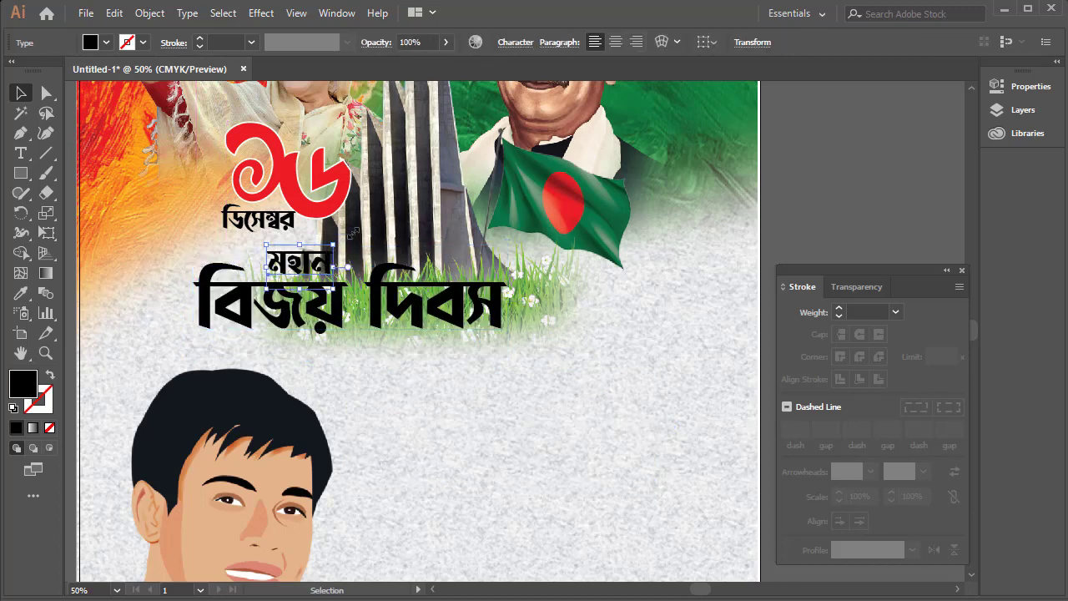
{"action": "left_click_drag", "start_coordinate": [334, 245], "coordinate": [352, 234]}
Set the বিজয় দিবস headline in Padise Sayak and shift it slightly right and up.
{"action": "left_click", "coordinate": [351, 309]}
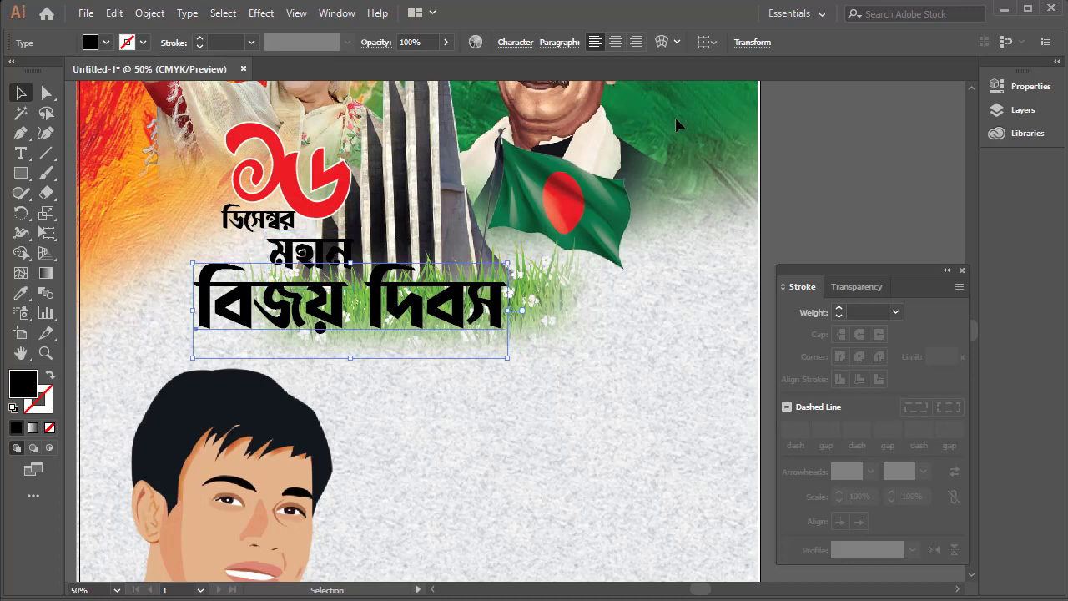
{"action": "left_click", "coordinate": [522, 43]}
{"action": "left_click", "coordinate": [522, 72]}
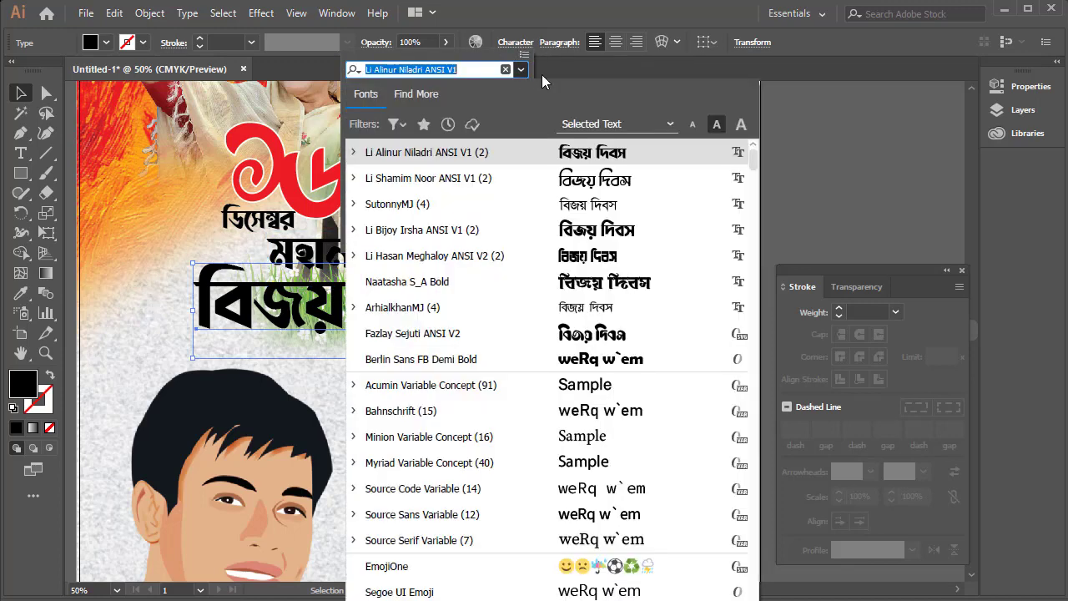
{"action": "left_click", "coordinate": [425, 345]}
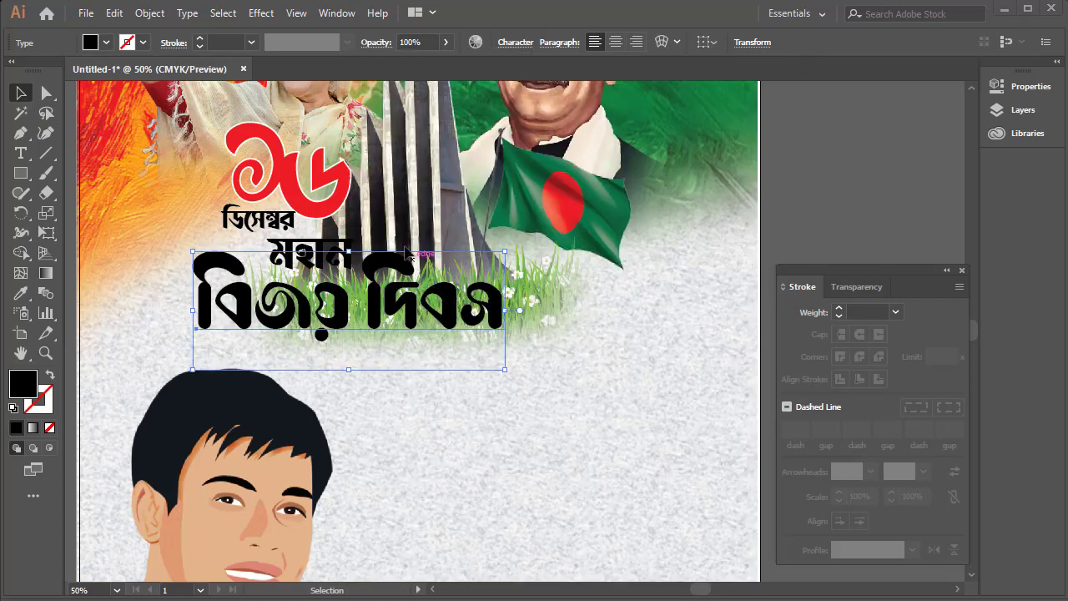
{"action": "left_click_drag", "start_coordinate": [375, 317], "coordinate": [390, 311]}
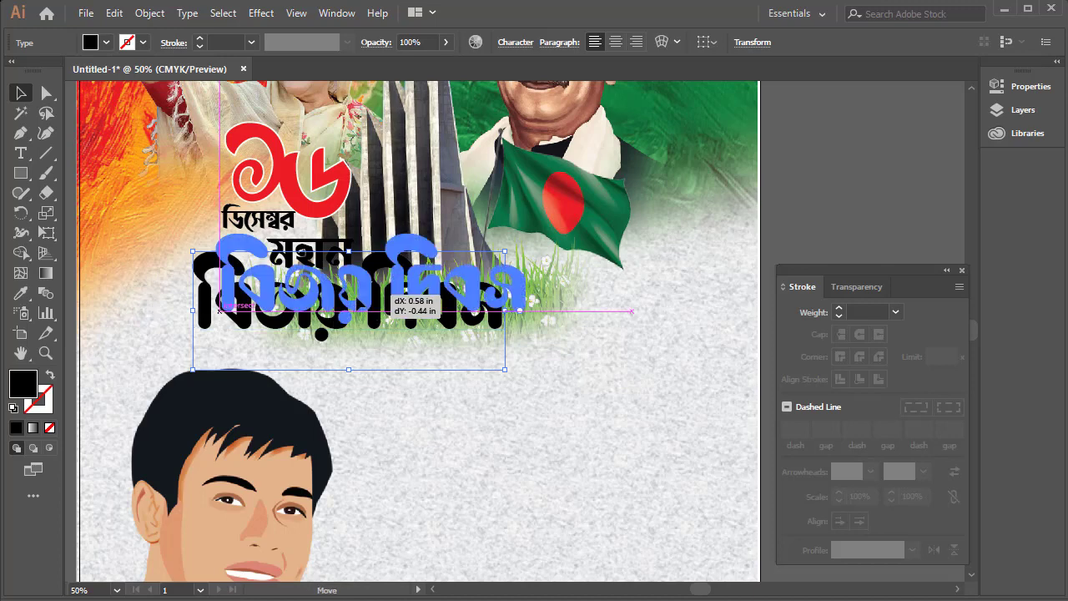
Convert the বিজয় দিবস headline to outlines and fill it green.
{"action": "right_click", "coordinate": [371, 293]}
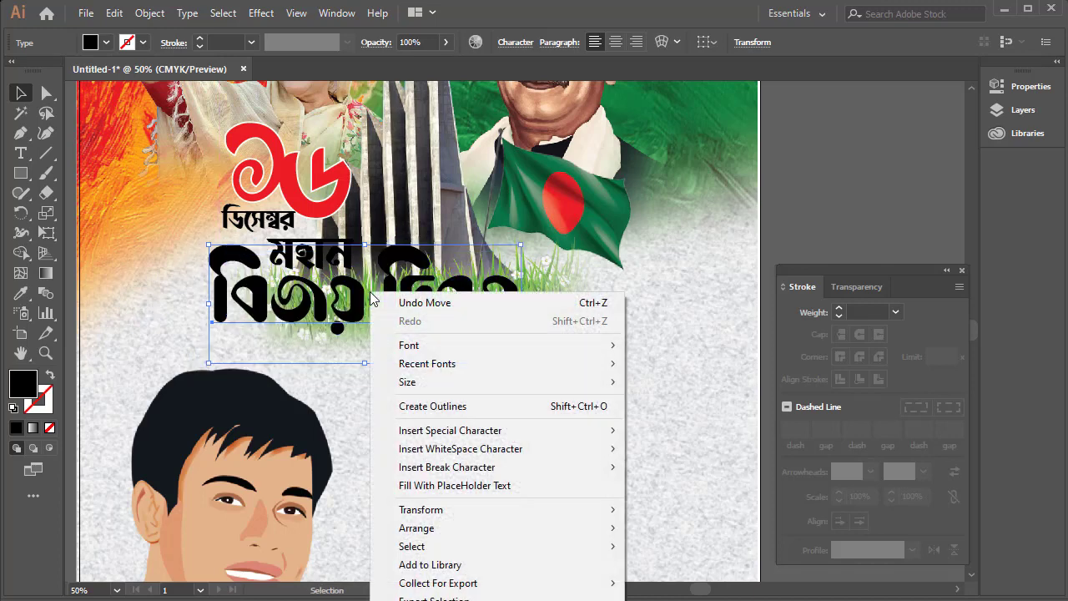
{"action": "left_click", "coordinate": [427, 407]}
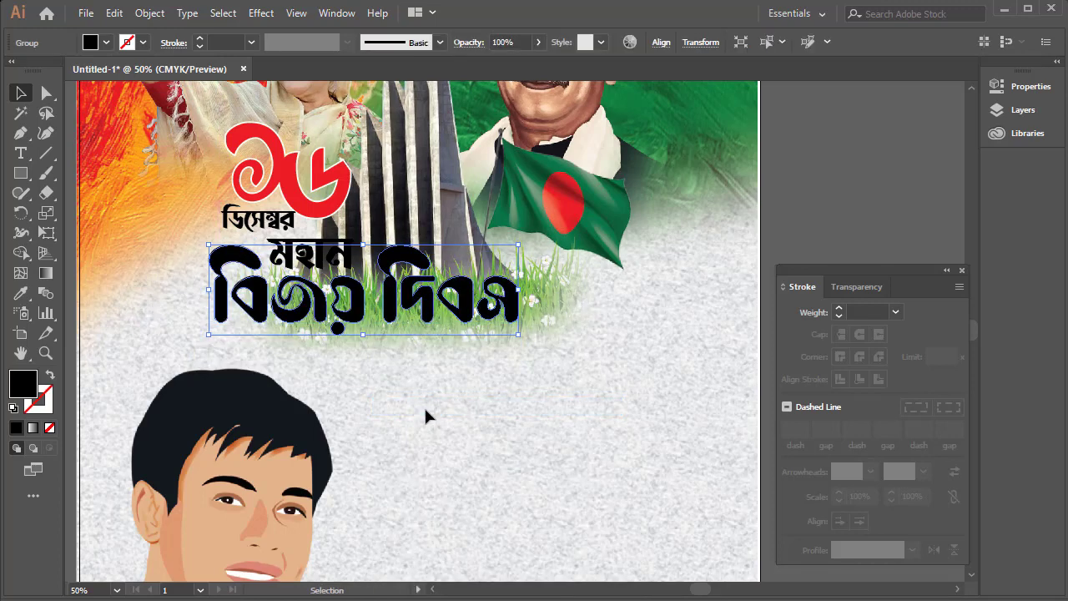
{"action": "left_click", "coordinate": [106, 43]}
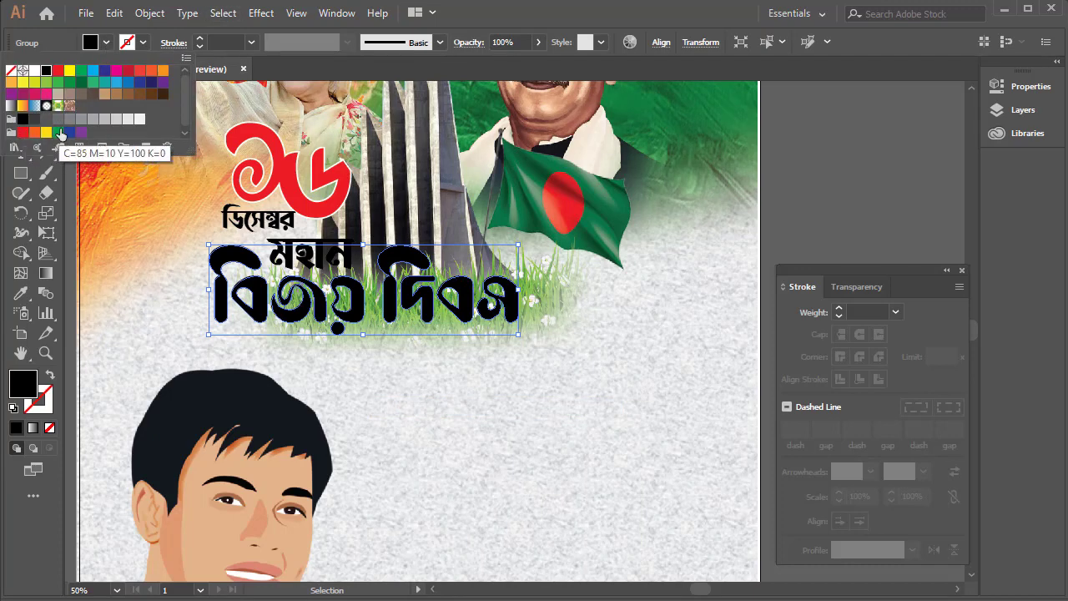
{"action": "left_click", "coordinate": [57, 132]}
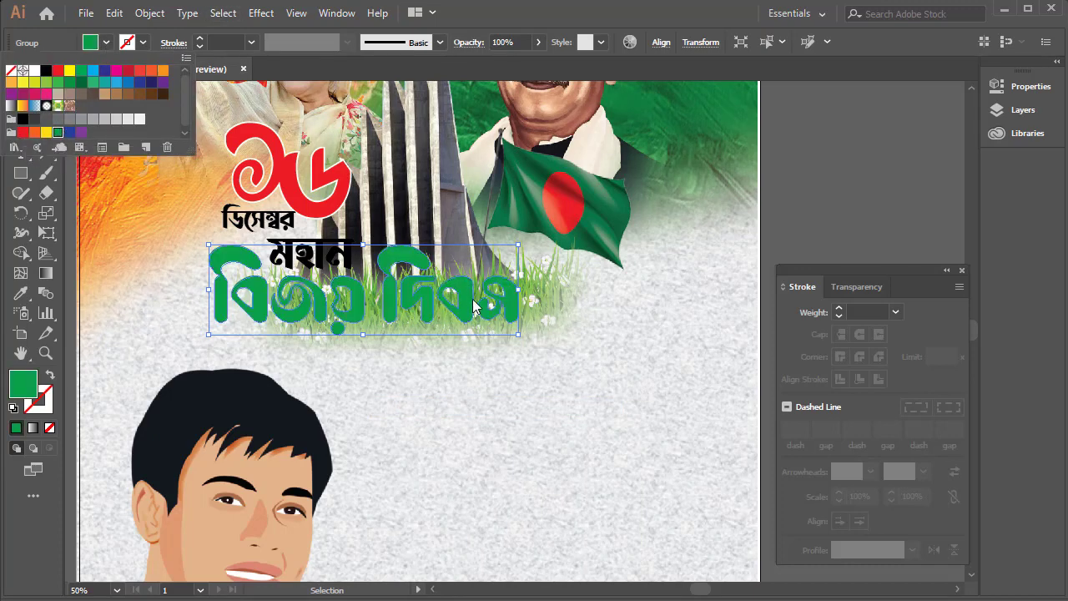
Reselect the green headline with the Selection tool, undoing an accidental move.
{"action": "key", "text": "a"}
{"action": "key", "text": "v"}
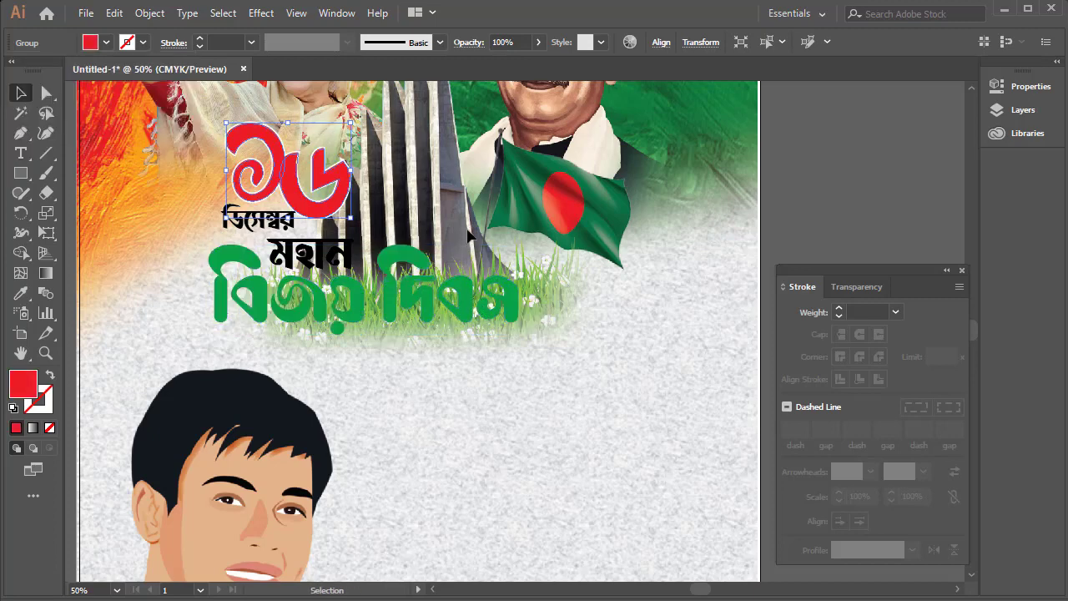
{"action": "left_click", "coordinate": [567, 286]}
{"action": "left_click", "coordinate": [471, 298]}
{"action": "left_click_drag", "start_coordinate": [471, 297], "coordinate": [472, 347]}
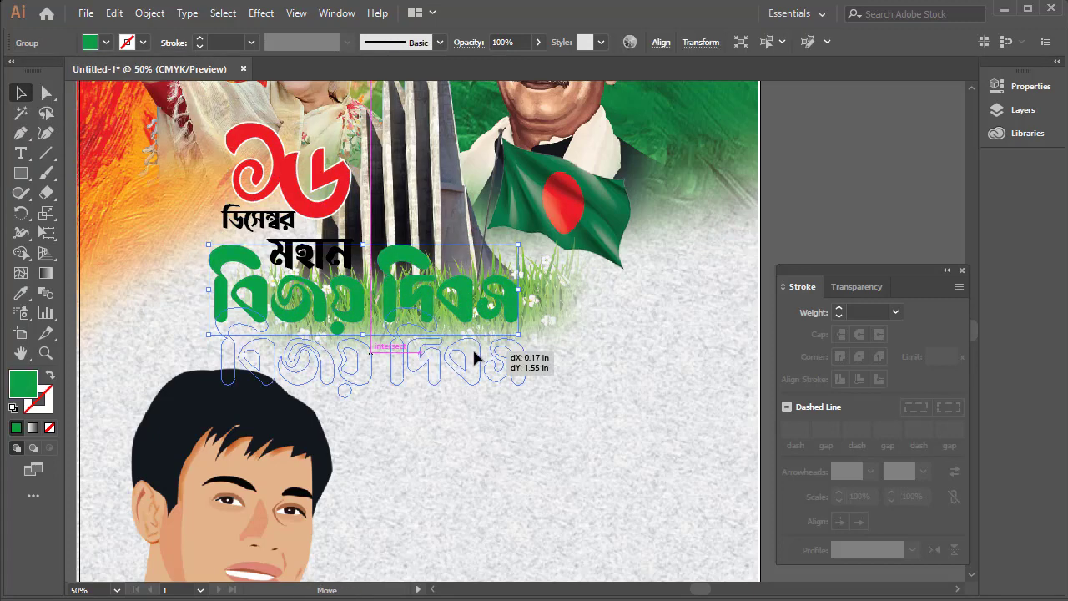
{"action": "key", "text": "ctrl+z"}
{"action": "key", "text": "a"}
{"action": "key", "text": "v"}
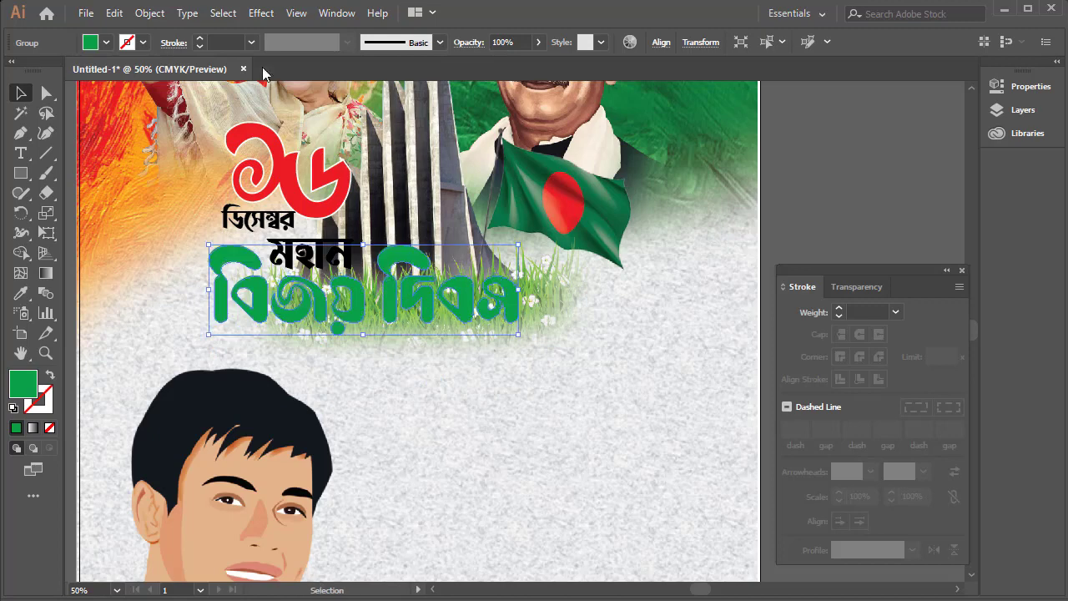
{"action": "left_click", "coordinate": [134, 46]}
Give the green headline a thick white stroke.
{"action": "left_click", "coordinate": [37, 70]}
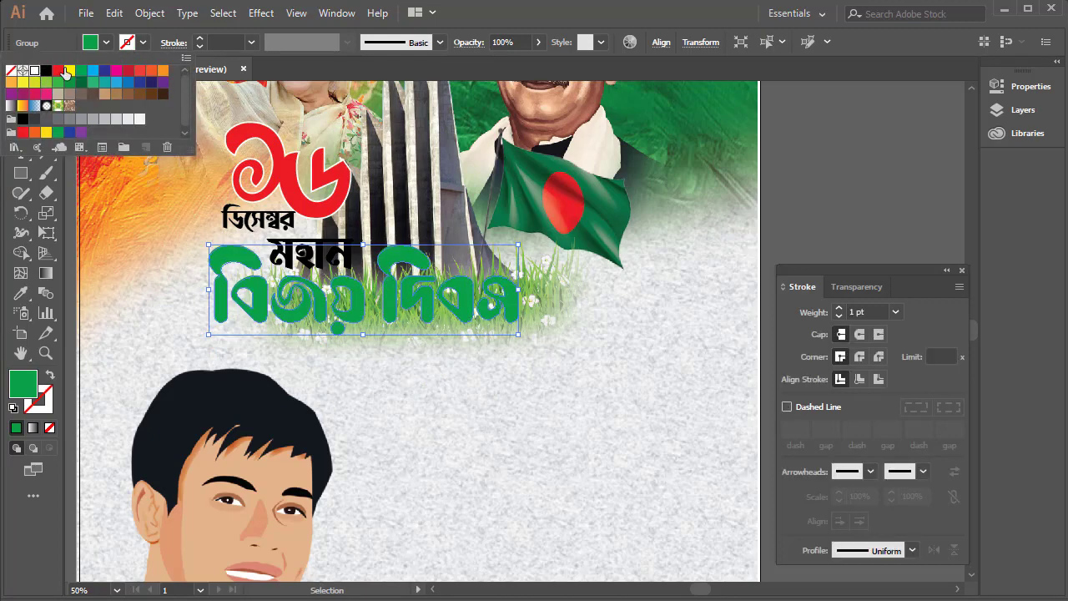
{"action": "left_click", "coordinate": [200, 39]}
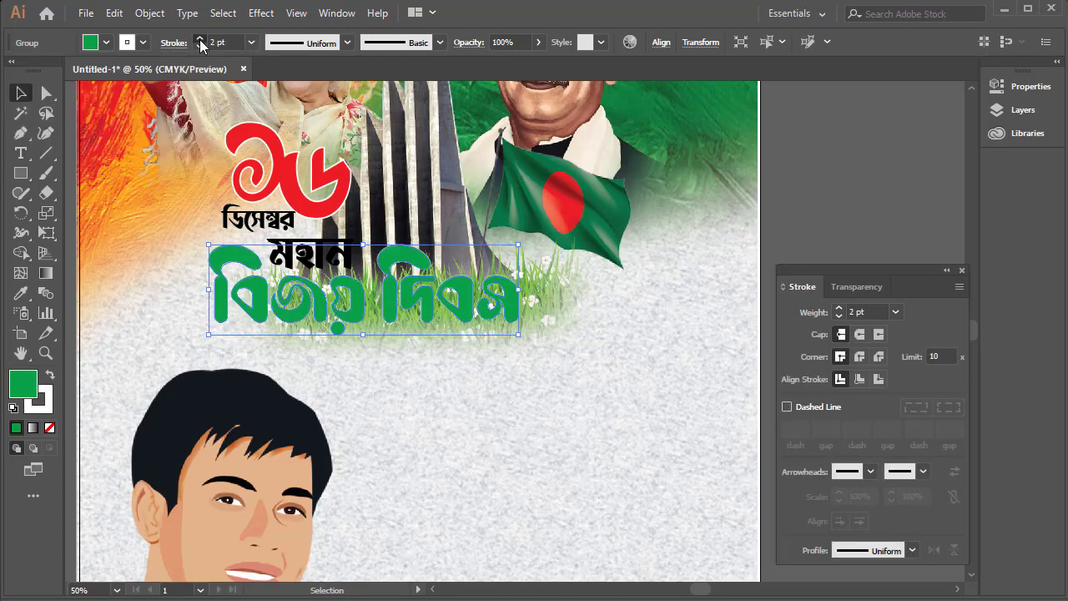
{"action": "left_click", "coordinate": [200, 39]}
{"action": "left_click", "coordinate": [200, 40]}
{"action": "left_click", "coordinate": [201, 39]}
{"action": "left_click", "coordinate": [200, 39]}
{"action": "left_click", "coordinate": [200, 39]}
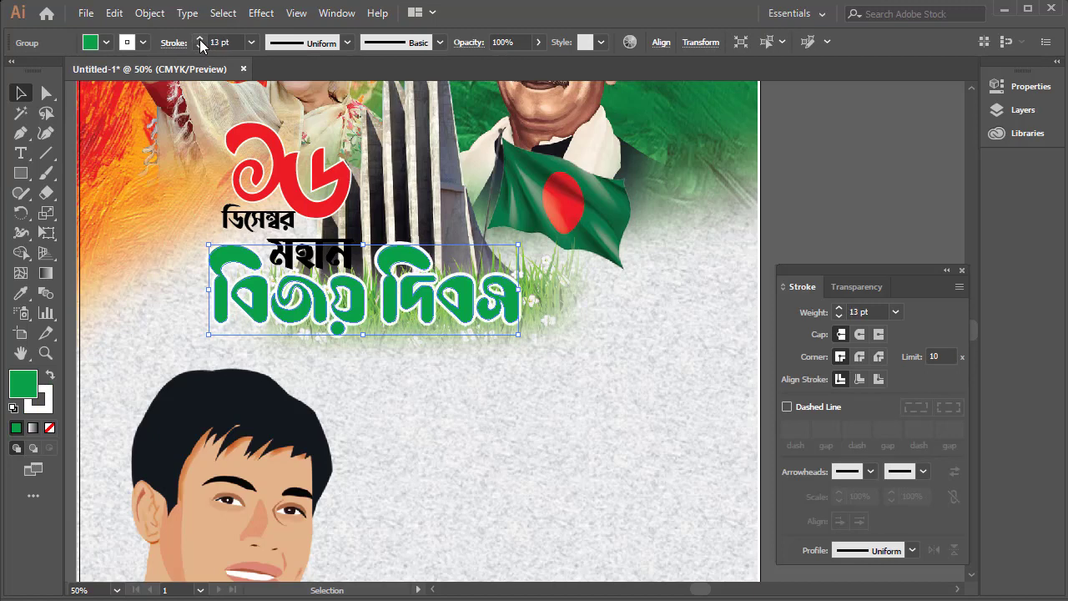
{"action": "left_click", "coordinate": [201, 40]}
{"action": "left_click", "coordinate": [200, 40]}
{"action": "left_click", "coordinate": [200, 39]}
{"action": "left_click", "coordinate": [200, 39]}
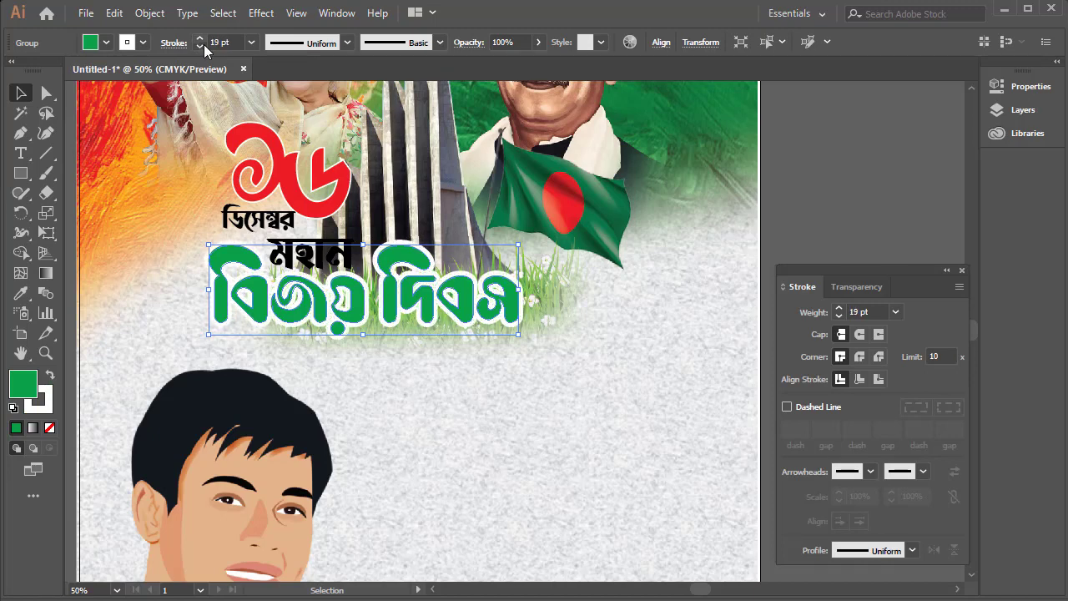
Refill the headline with dark green (C=90 M=30 Y=95 K=30) and deselect it.
{"action": "left_click", "coordinate": [611, 327]}
{"action": "left_click", "coordinate": [477, 250]}
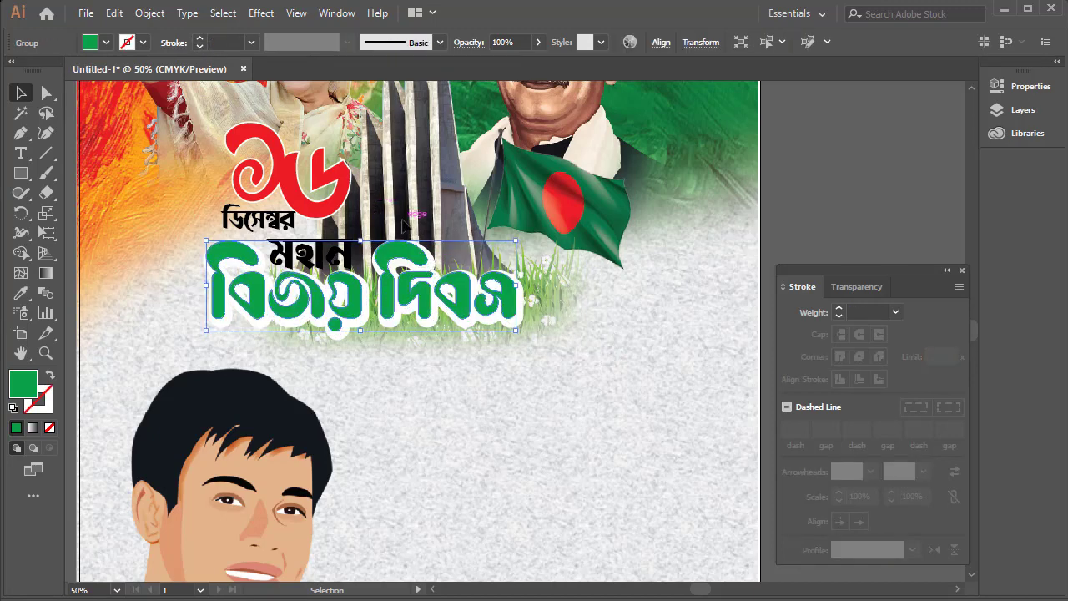
{"action": "key", "text": "ctrl+z"}
{"action": "left_click", "coordinate": [107, 41]}
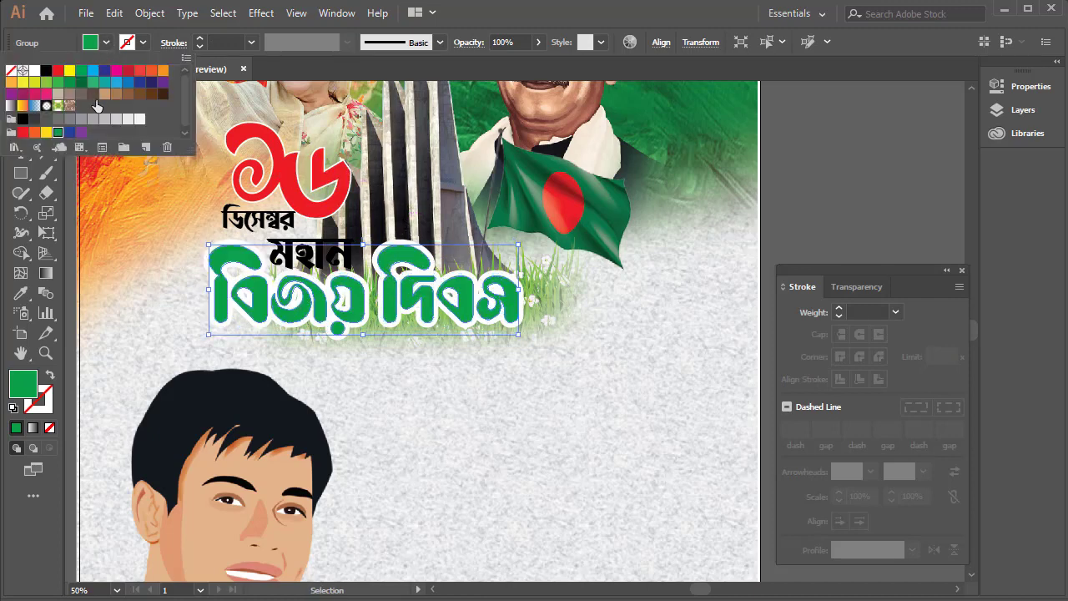
{"action": "left_click", "coordinate": [81, 82]}
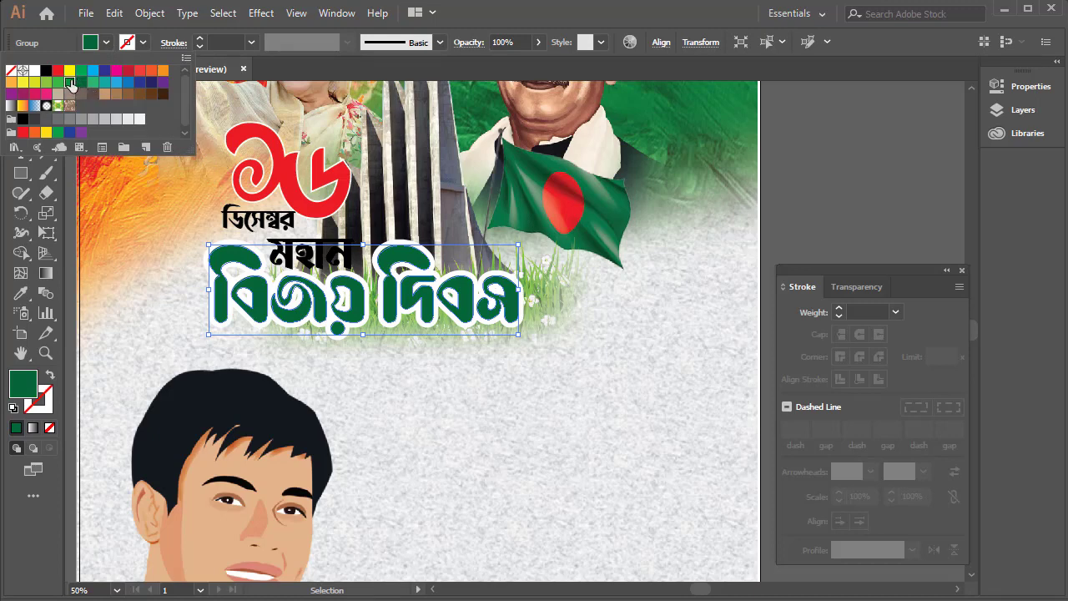
{"action": "left_click", "coordinate": [70, 84]}
{"action": "left_click", "coordinate": [81, 82]}
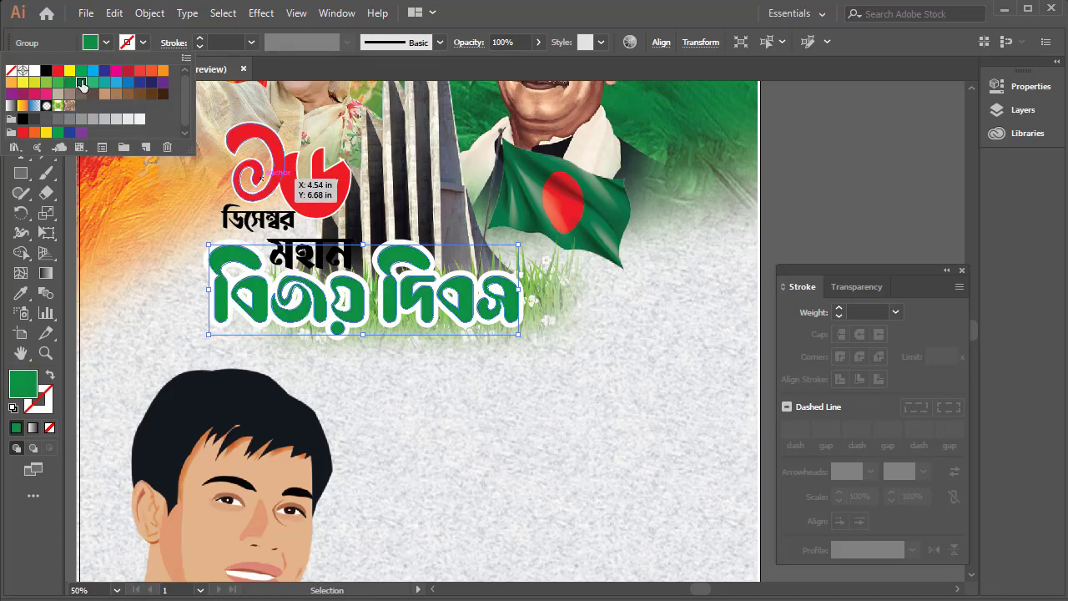
{"action": "left_click", "coordinate": [493, 171]}
{"action": "left_click", "coordinate": [515, 382]}
{"action": "left_click", "coordinate": [411, 254], "text": "ctrl"}
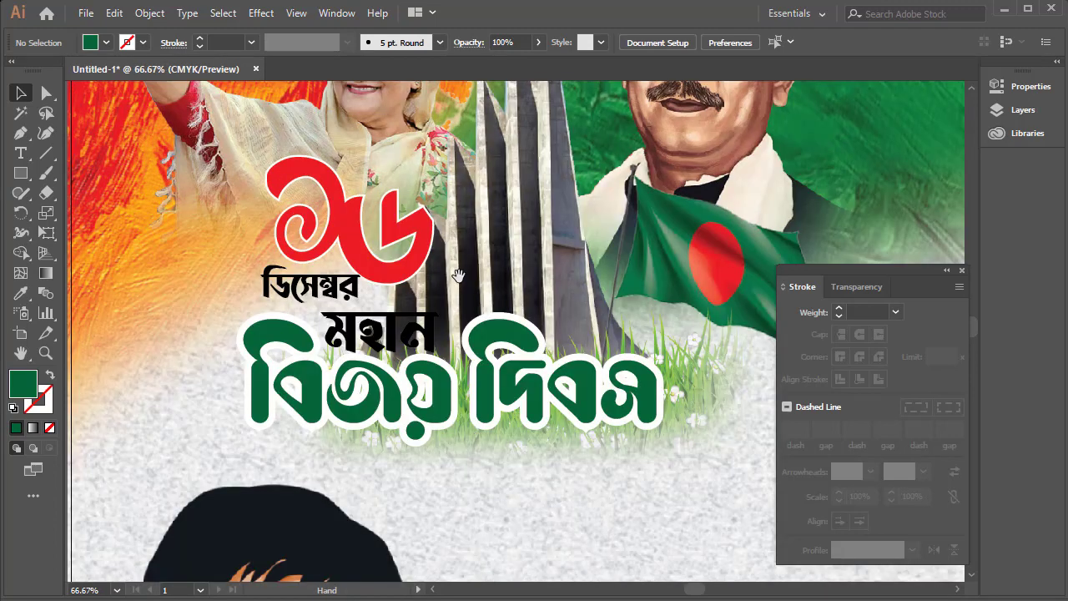
Stretch মহান slightly wider, nudge it right, and convert it to outlines.
{"action": "key", "text": "Tab"}
{"action": "left_click_drag", "start_coordinate": [510, 334], "coordinate": [521, 397]}
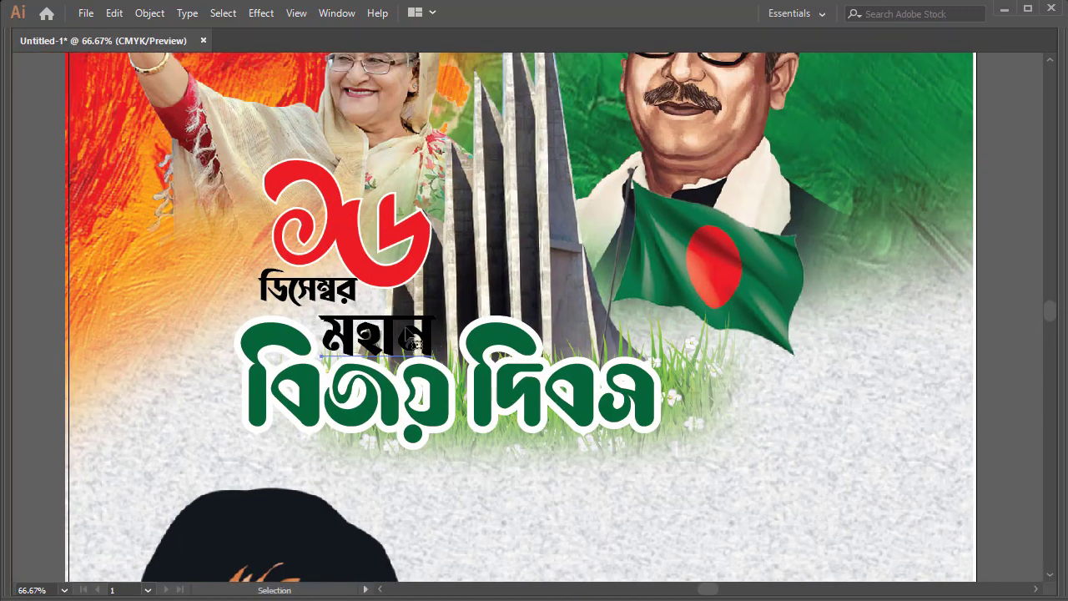
{"action": "left_click", "coordinate": [417, 338]}
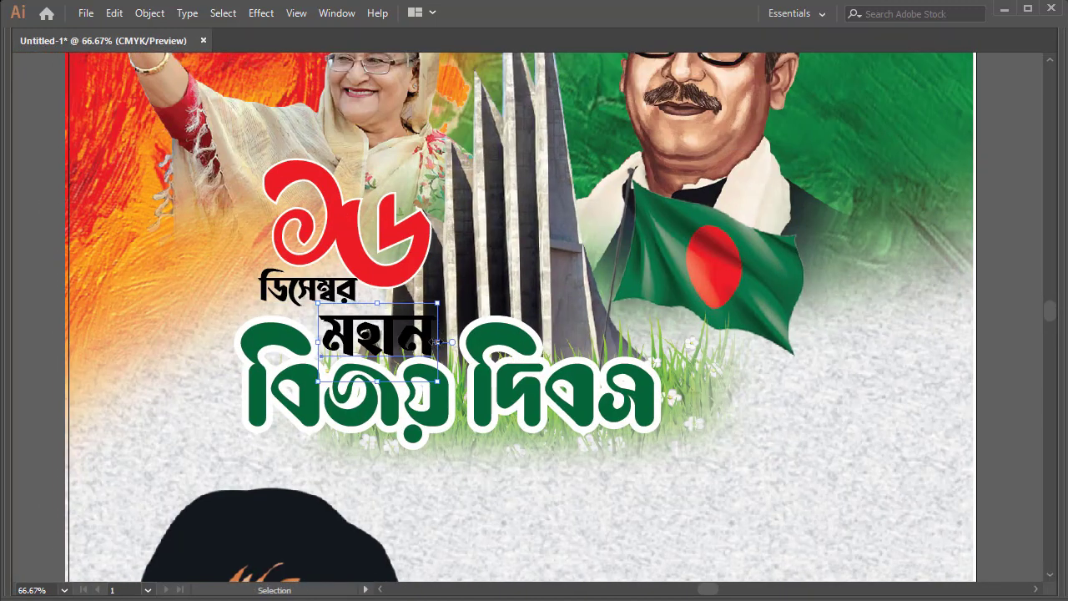
{"action": "left_click_drag", "start_coordinate": [437, 341], "coordinate": [444, 341]}
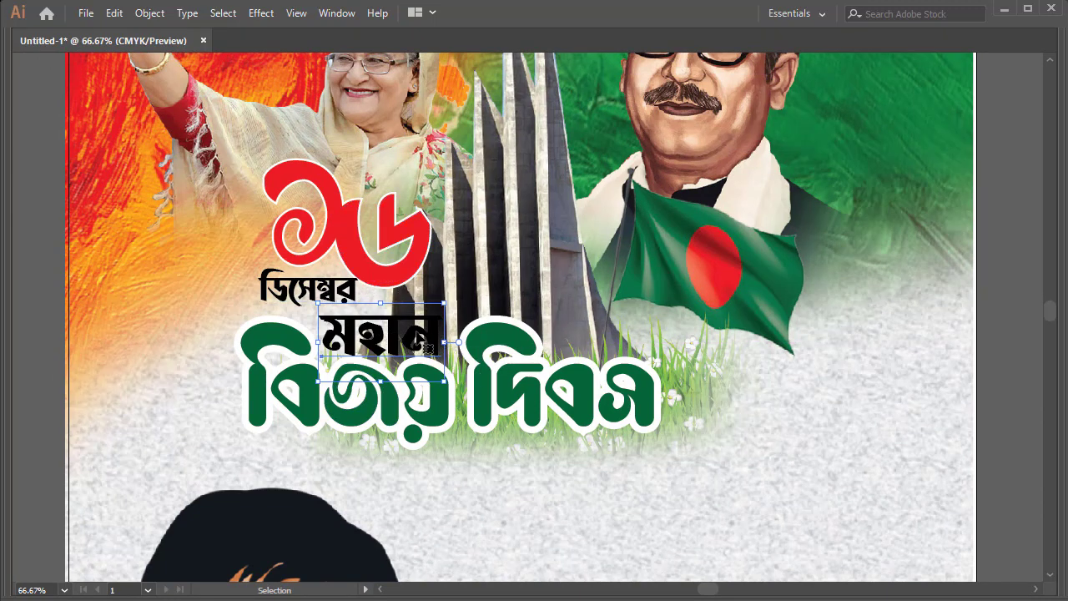
{"action": "left_click_drag", "start_coordinate": [444, 336], "coordinate": [447, 336]}
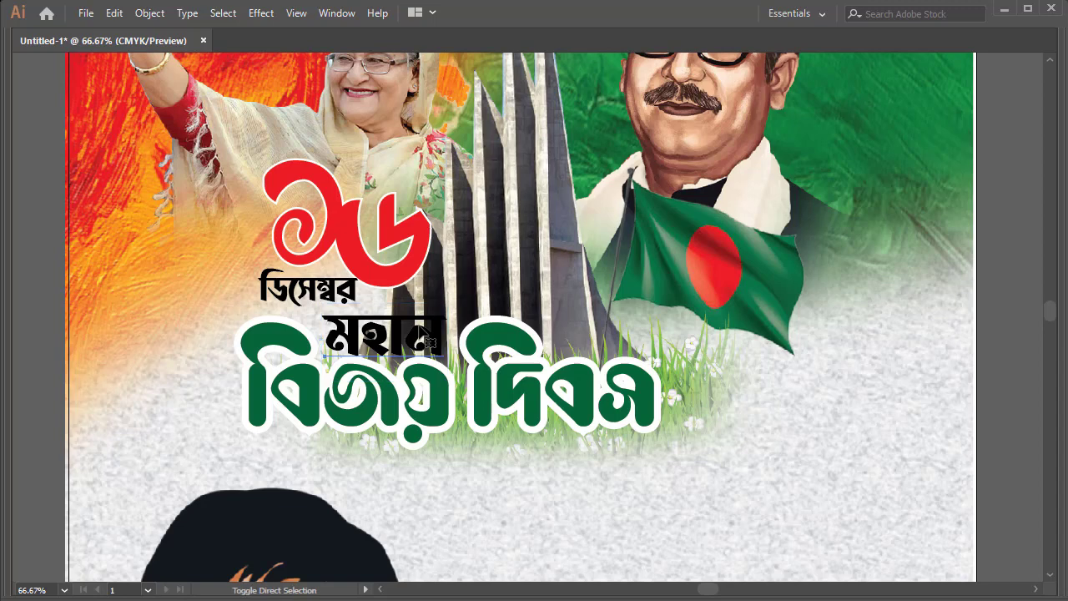
{"action": "right_click", "coordinate": [404, 332]}
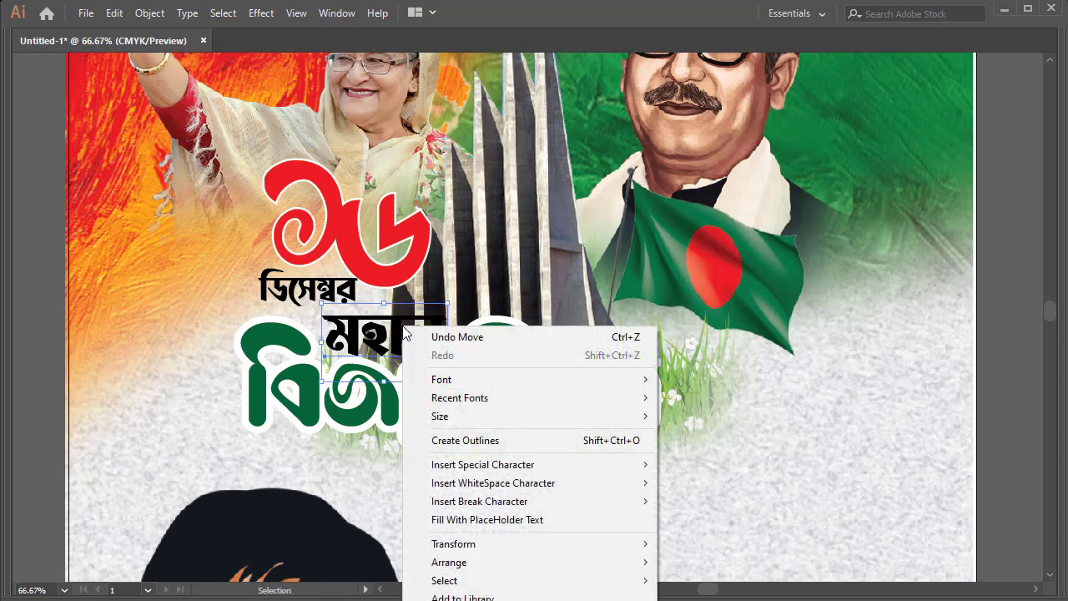
{"action": "left_click", "coordinate": [466, 442]}
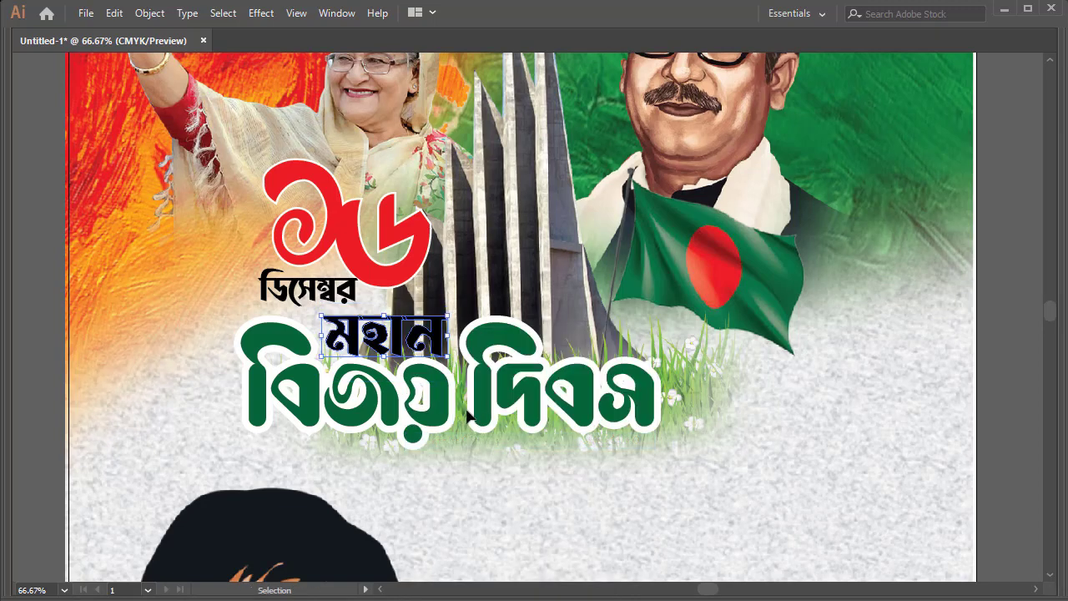
{"action": "key", "text": "Tab"}
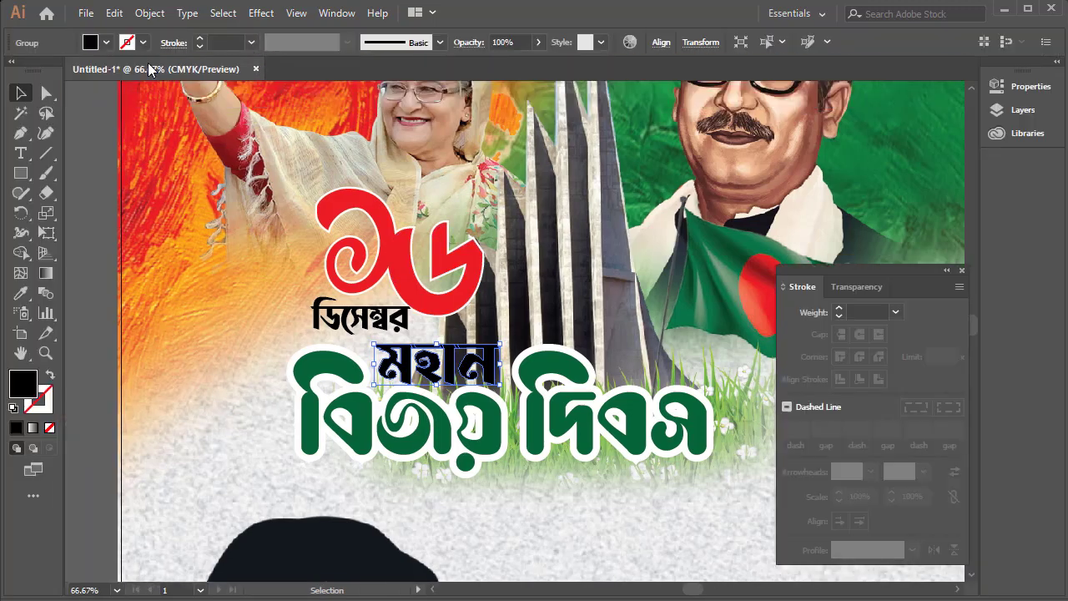
Fill the word মহান with yellow and keep it selected.
{"action": "left_click", "coordinate": [106, 43]}
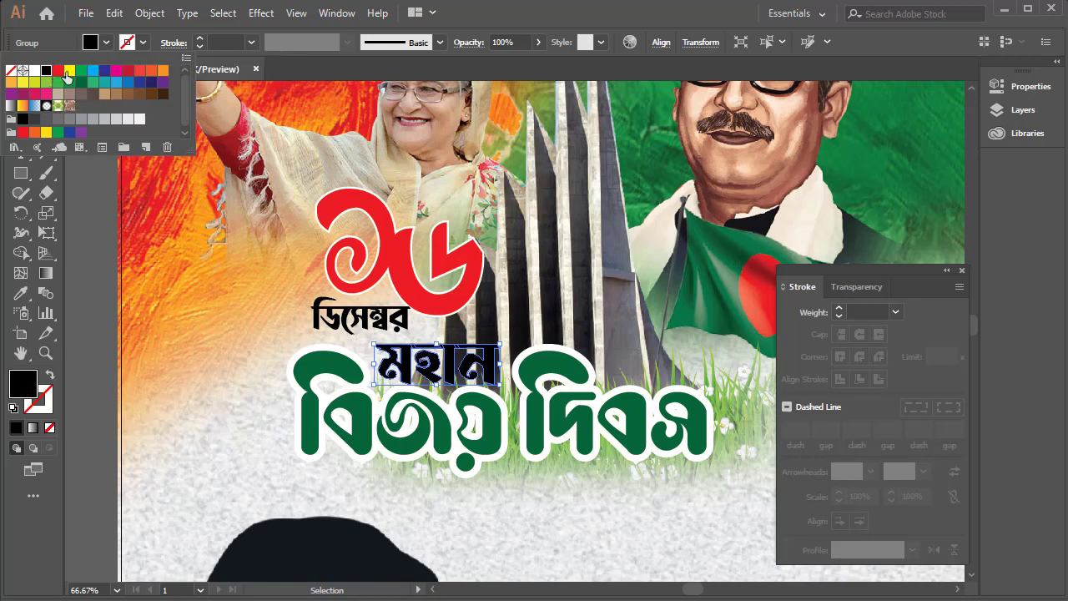
{"action": "left_click", "coordinate": [70, 72]}
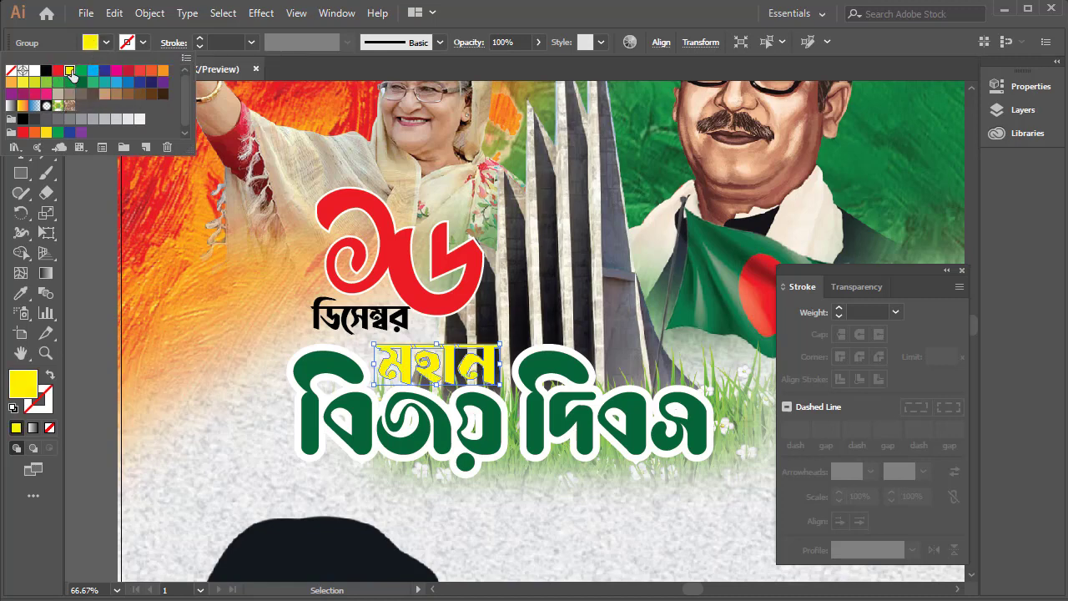
{"action": "left_click", "coordinate": [483, 303]}
{"action": "left_click", "coordinate": [487, 317]}
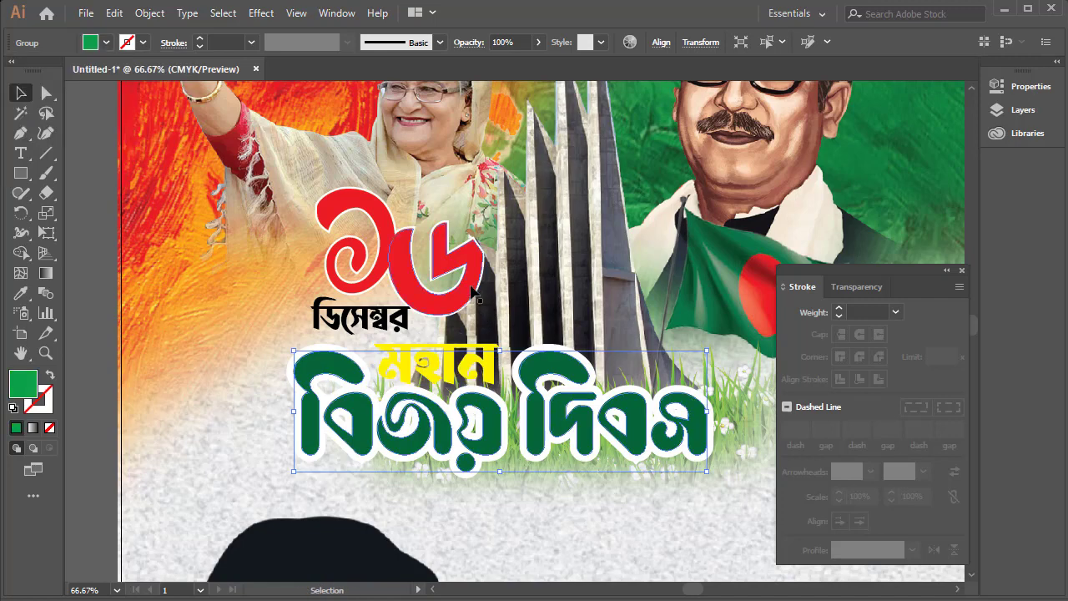
{"action": "left_click", "coordinate": [467, 360], "text": "ctrl"}
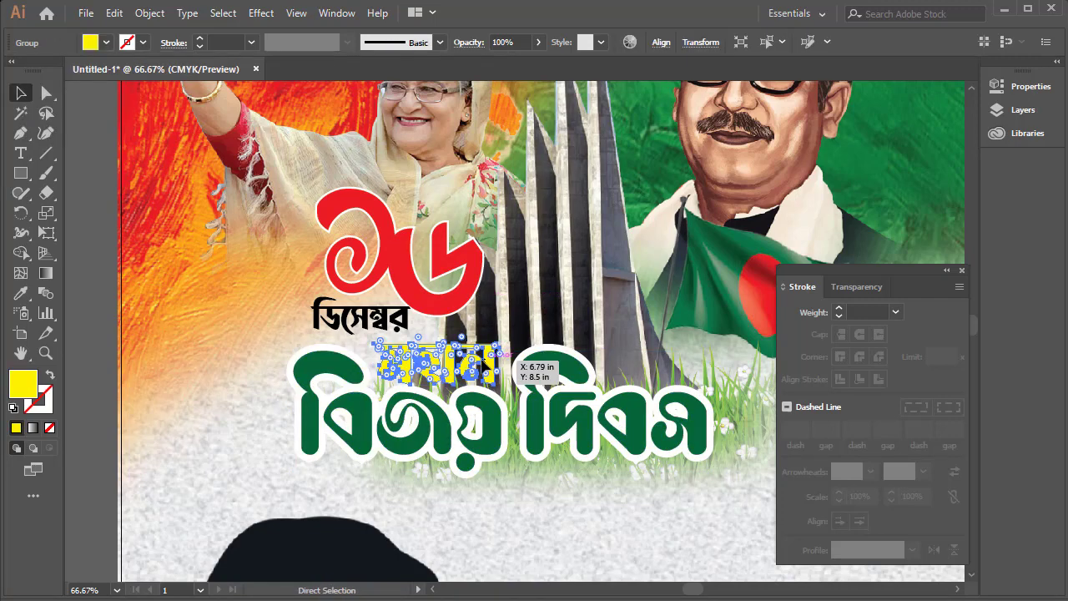
Give মহান an 11 pt red stroke, then zoom out to 33.33% to see the whole poster.
{"action": "left_click", "coordinate": [144, 42]}
{"action": "left_click", "coordinate": [23, 132]}
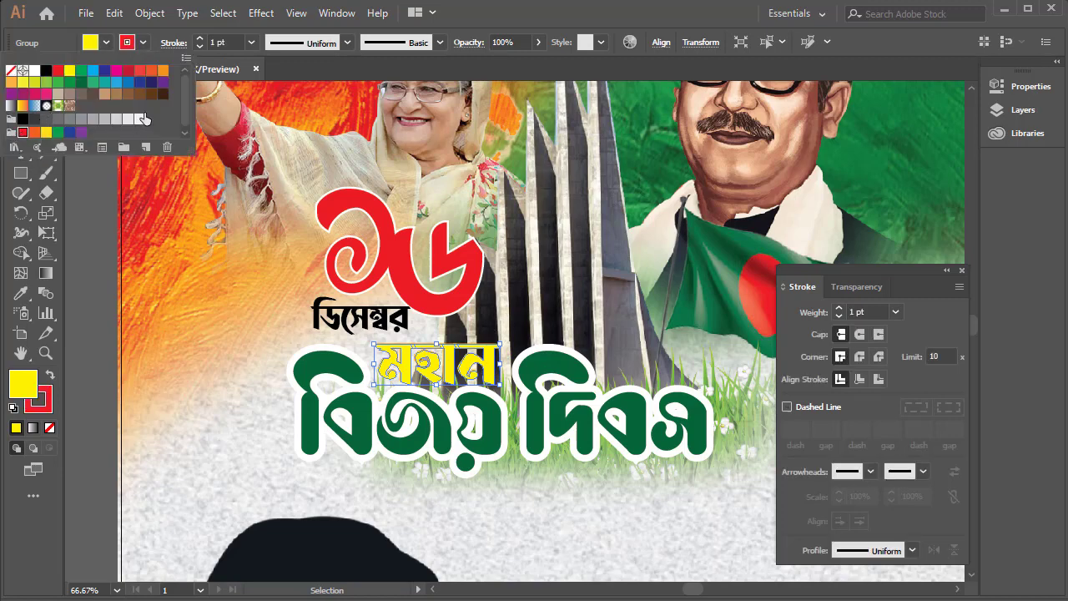
{"action": "left_click", "coordinate": [201, 45]}
{"action": "left_click", "coordinate": [201, 38]}
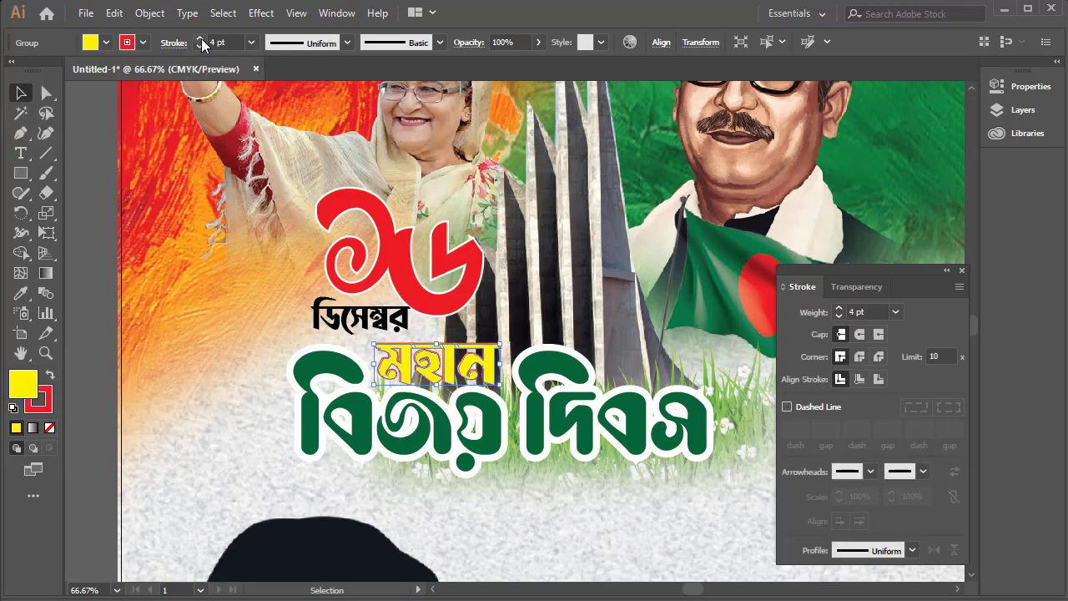
{"action": "left_click", "coordinate": [201, 38]}
{"action": "left_click", "coordinate": [201, 39]}
{"action": "left_click", "coordinate": [201, 39]}
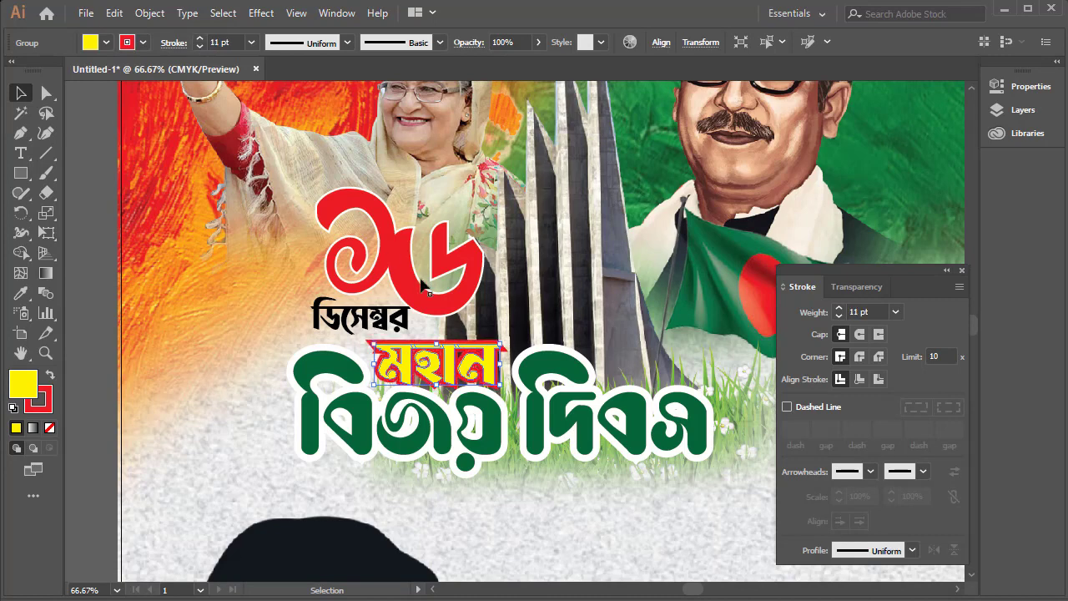
{"action": "left_click", "coordinate": [589, 273]}
{"action": "key", "text": "Tab"}
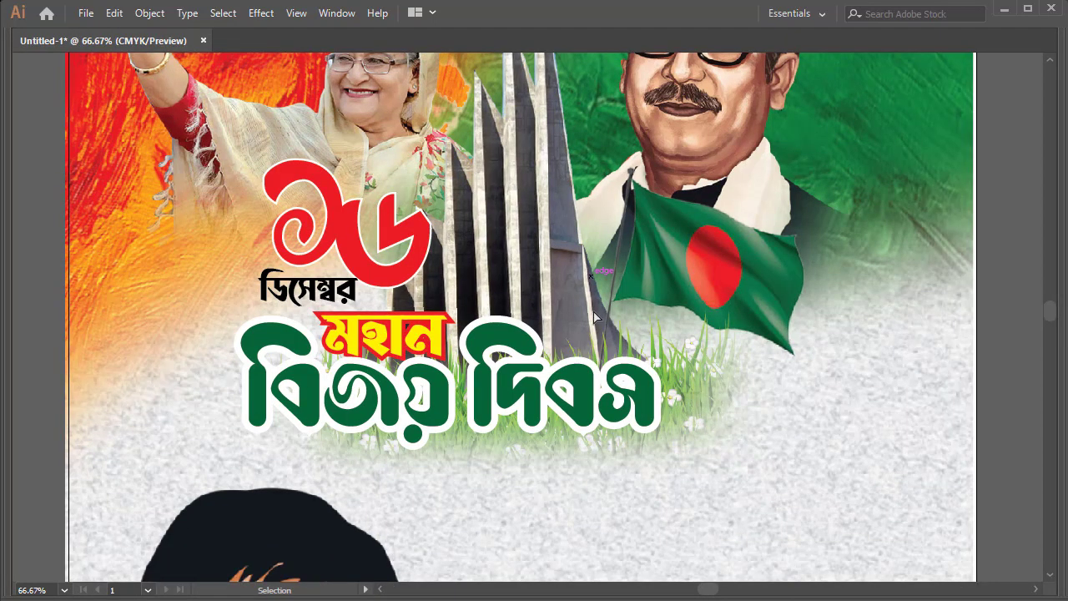
{"action": "key", "text": "ctrl+minus"}
{"action": "key", "text": "ctrl+minus"}
Place a new Type-tool text object in the empty area below বিজয় দিবস.
{"action": "scroll", "coordinate": [458, 286], "scroll_direction": "down", "scroll_amount": 2}
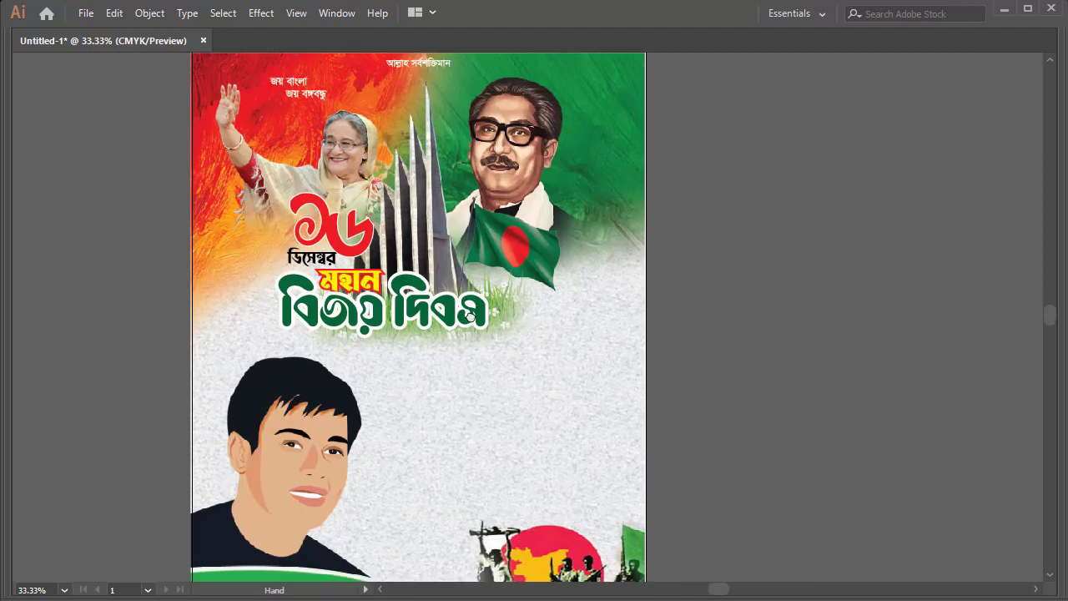
{"action": "scroll", "coordinate": [484, 267], "scroll_direction": "down", "scroll_amount": 2}
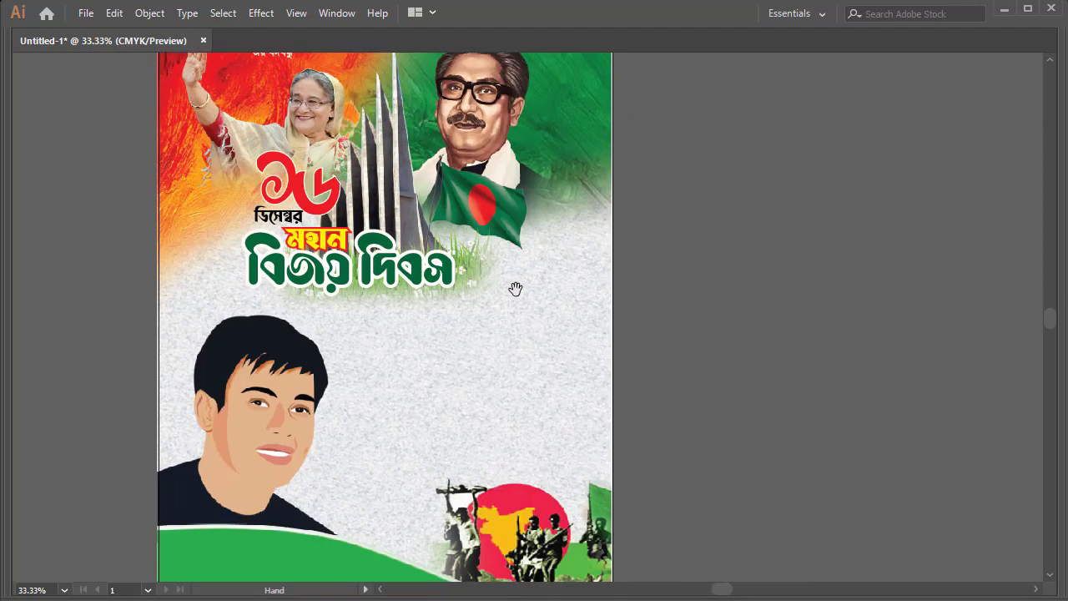
{"action": "left_click_drag", "start_coordinate": [515, 286], "coordinate": [496, 277]}
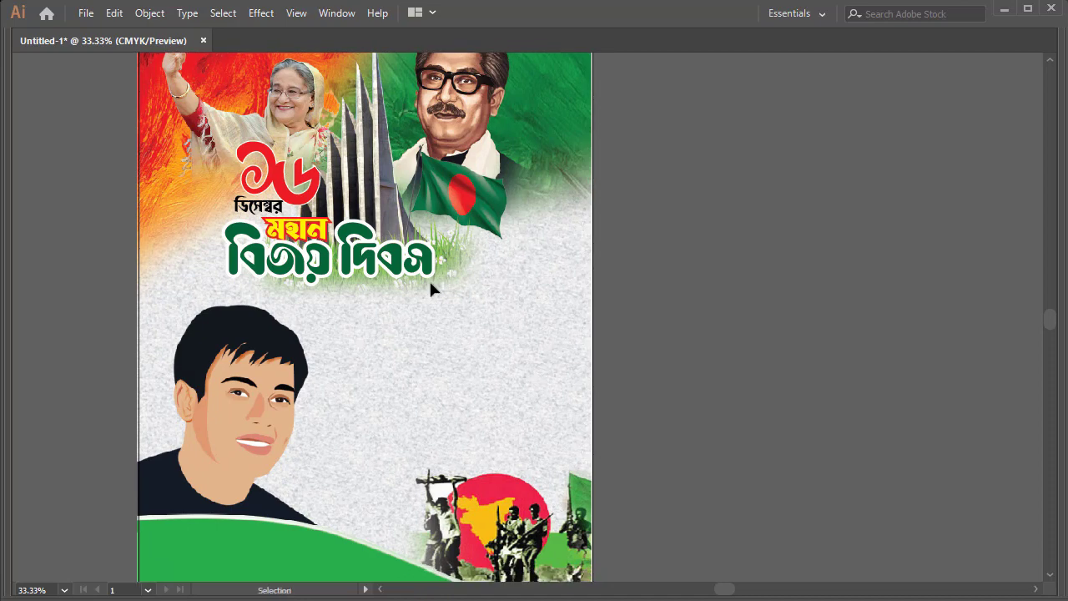
{"action": "key", "text": "Tab"}
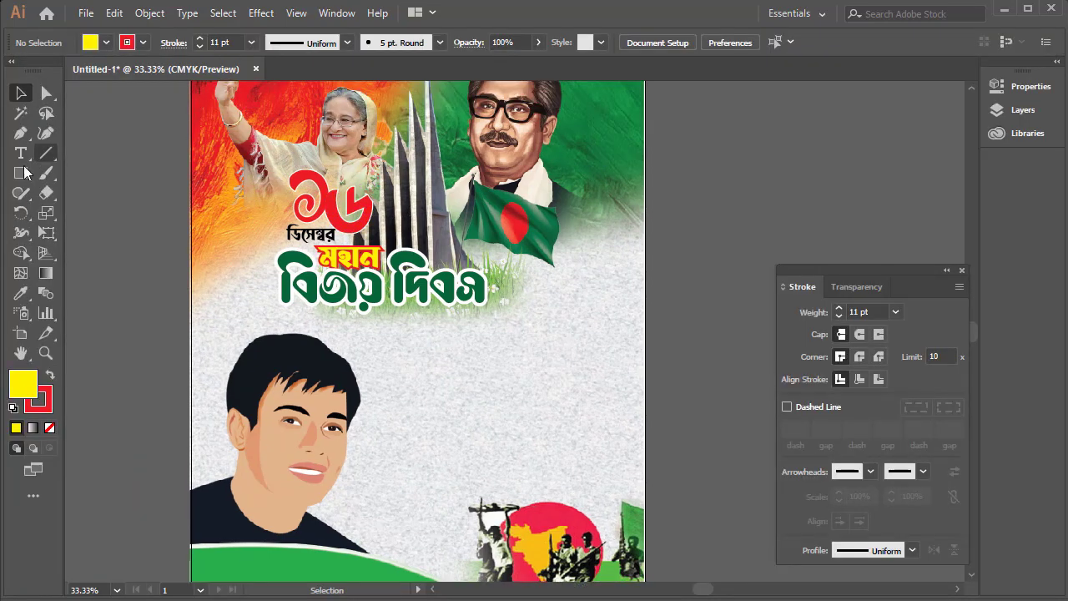
{"action": "left_click", "coordinate": [21, 153]}
{"action": "left_click", "coordinate": [455, 360]}
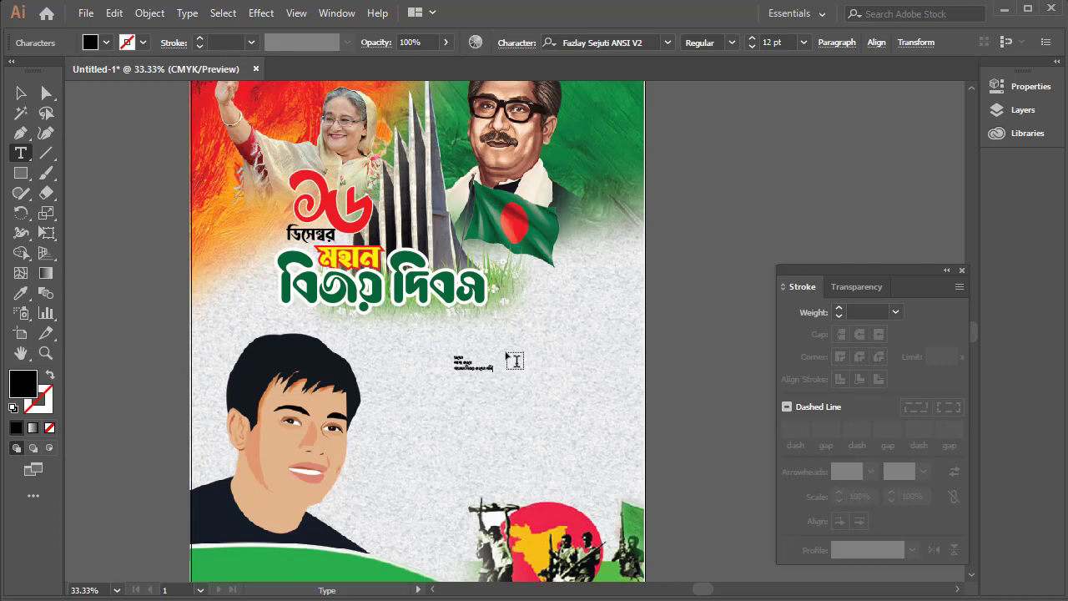
Enlarge the three-line caption, set it in Li Bijoy Irsha ANSI V1, centre-align it and move it up.
{"action": "left_click", "coordinate": [21, 92]}
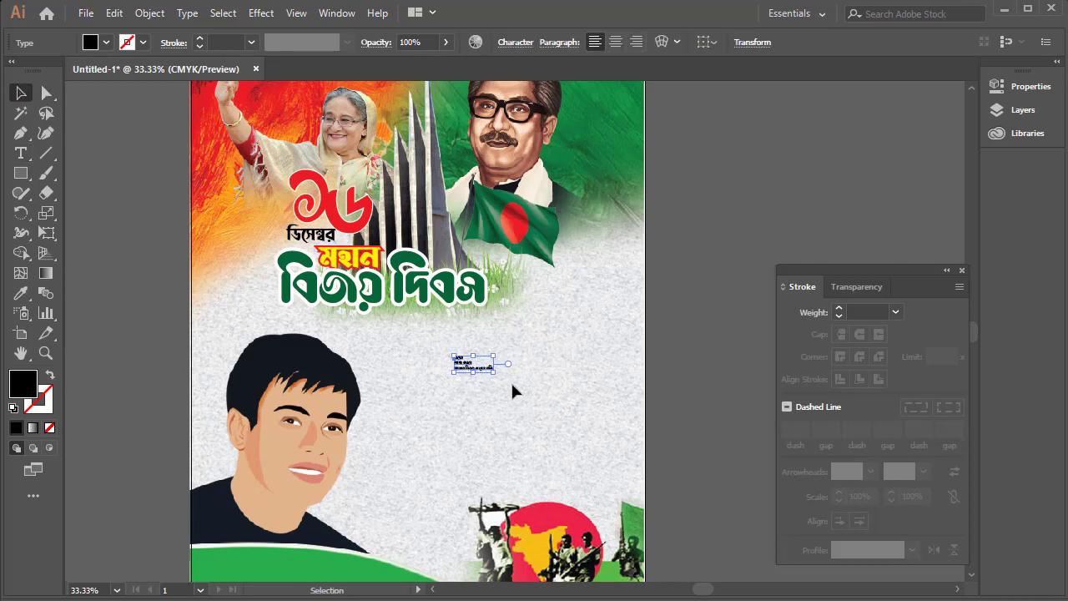
{"action": "left_click_drag", "start_coordinate": [493, 372], "coordinate": [593, 414]}
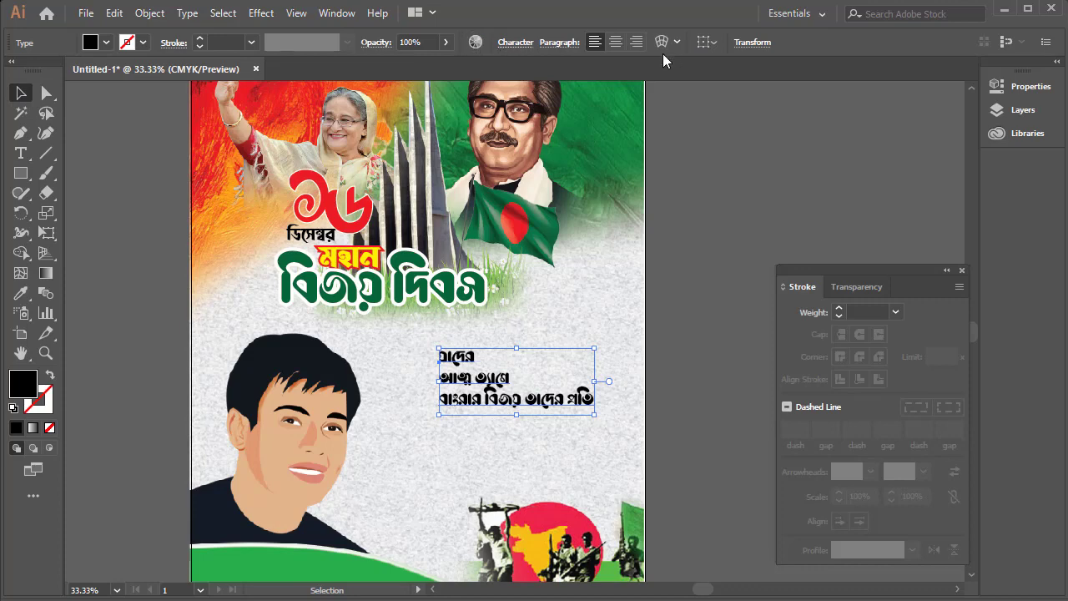
{"action": "left_click", "coordinate": [515, 42]}
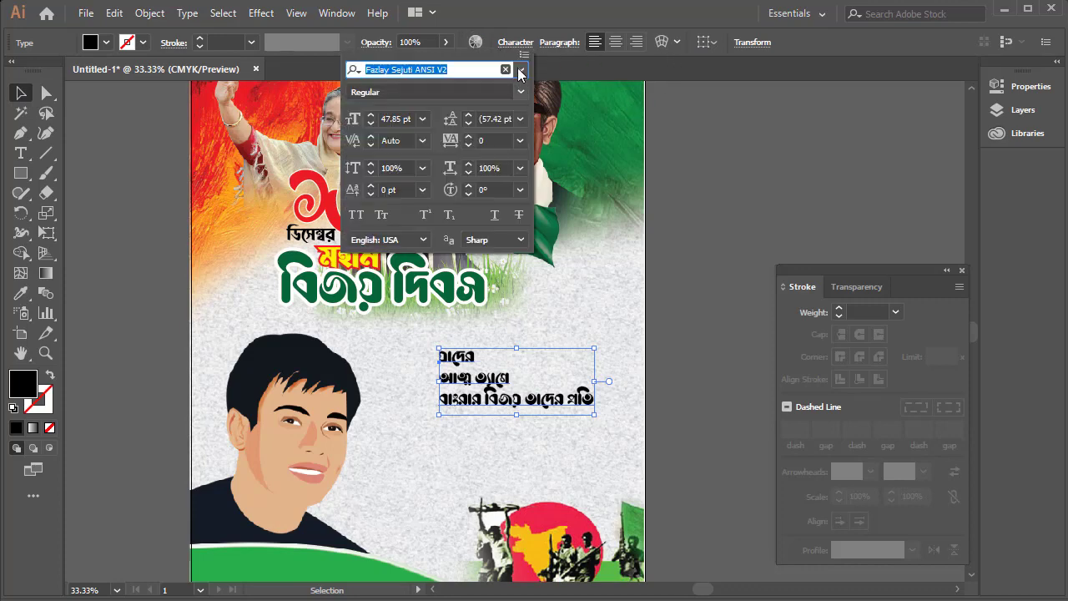
{"action": "left_click", "coordinate": [520, 71]}
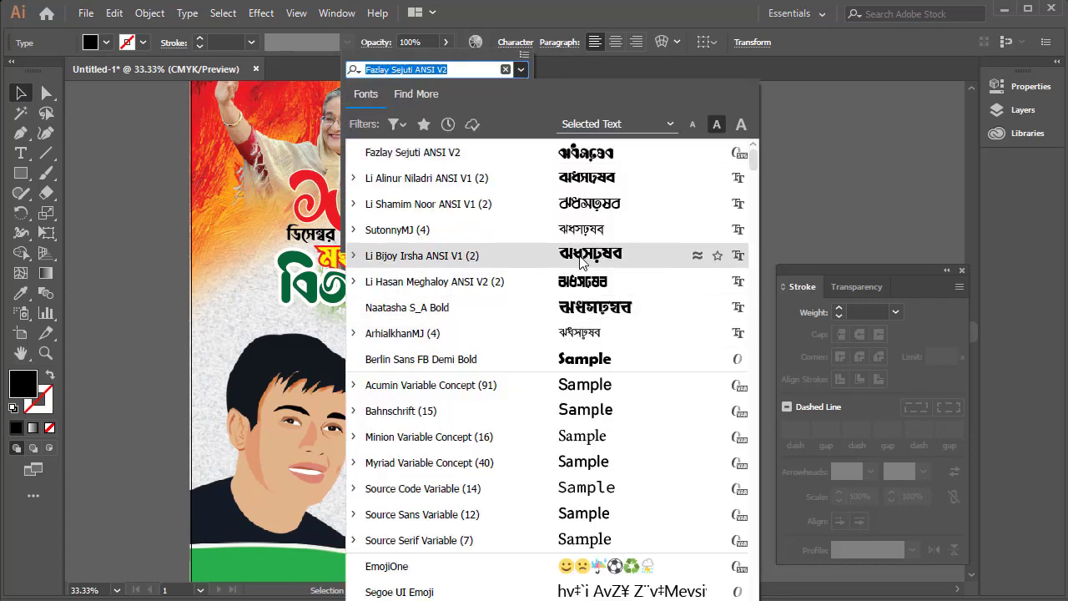
{"action": "left_click", "coordinate": [581, 260]}
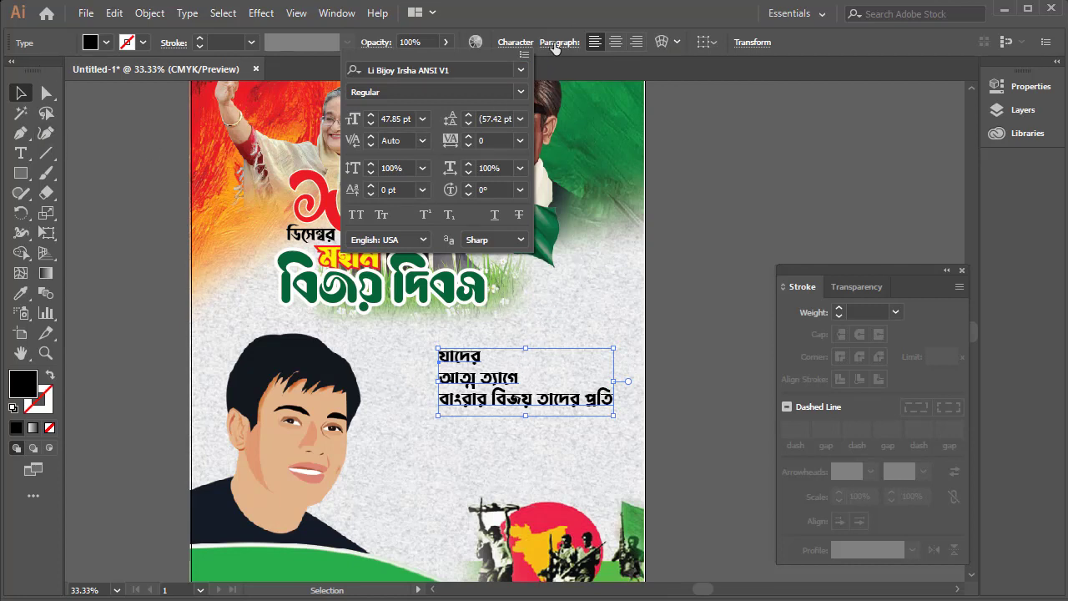
{"action": "left_click", "coordinate": [614, 42]}
{"action": "mouse_move", "coordinate": [466, 378]}
{"action": "left_mouse_down"}
{"action": "mouse_move", "coordinate": [516, 356]}
{"action": "mouse_move", "coordinate": [428, 285]}
{"action": "mouse_move", "coordinate": [463, 283]}
{"action": "left_mouse_up"}
Replace the wrong character in the third line so it reads বাংলার, then reposition the caption.
{"action": "left_click", "coordinate": [687, 328]}
{"action": "left_click", "coordinate": [581, 358]}
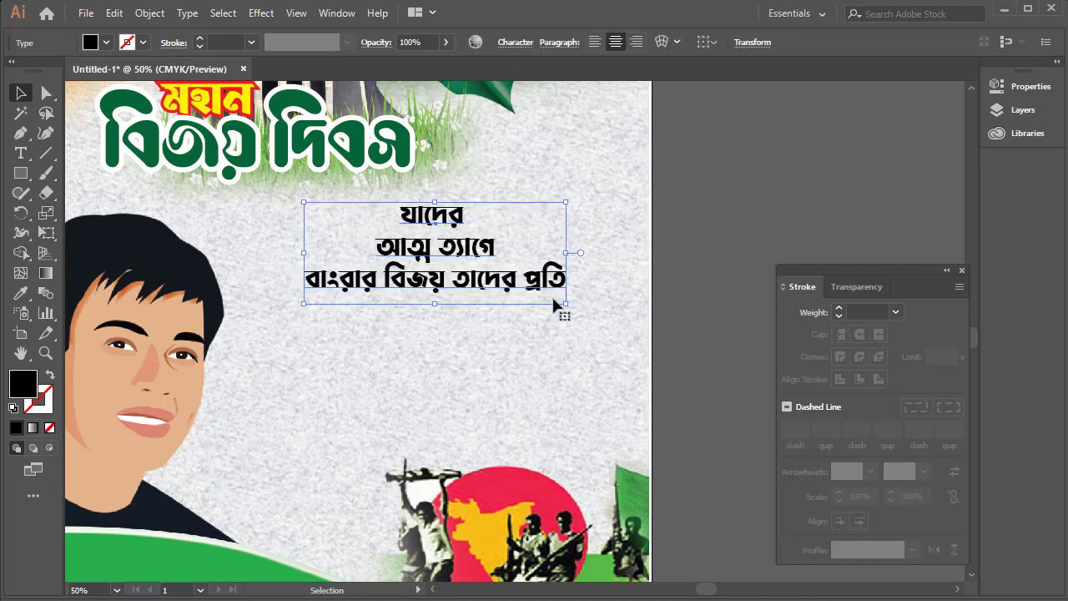
{"action": "double_click", "coordinate": [367, 292]}
{"action": "key", "text": "shift+Left"}
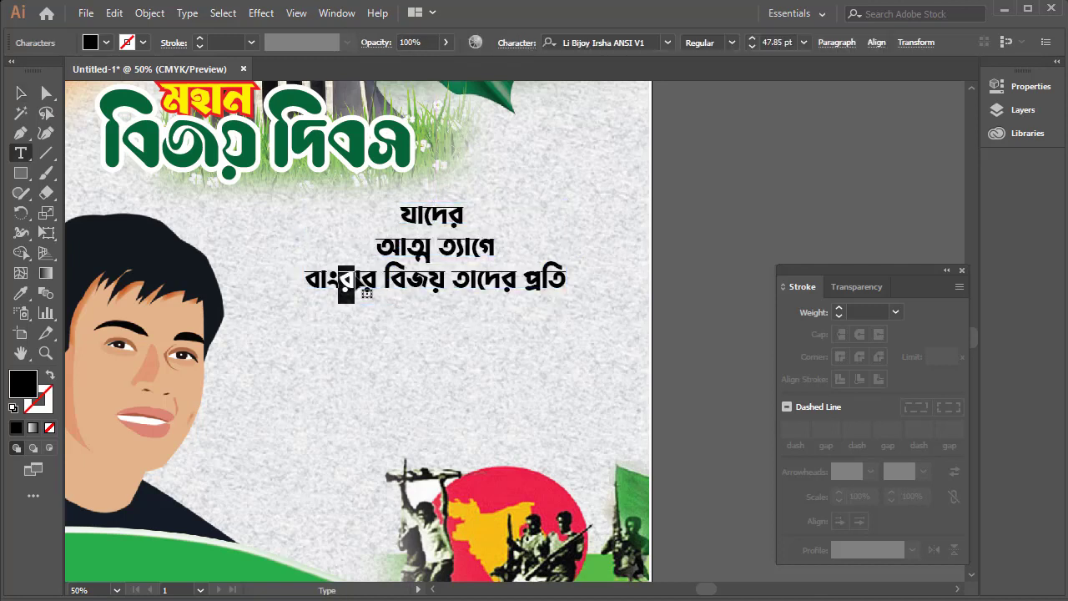
{"action": "type", "text": "লা"}
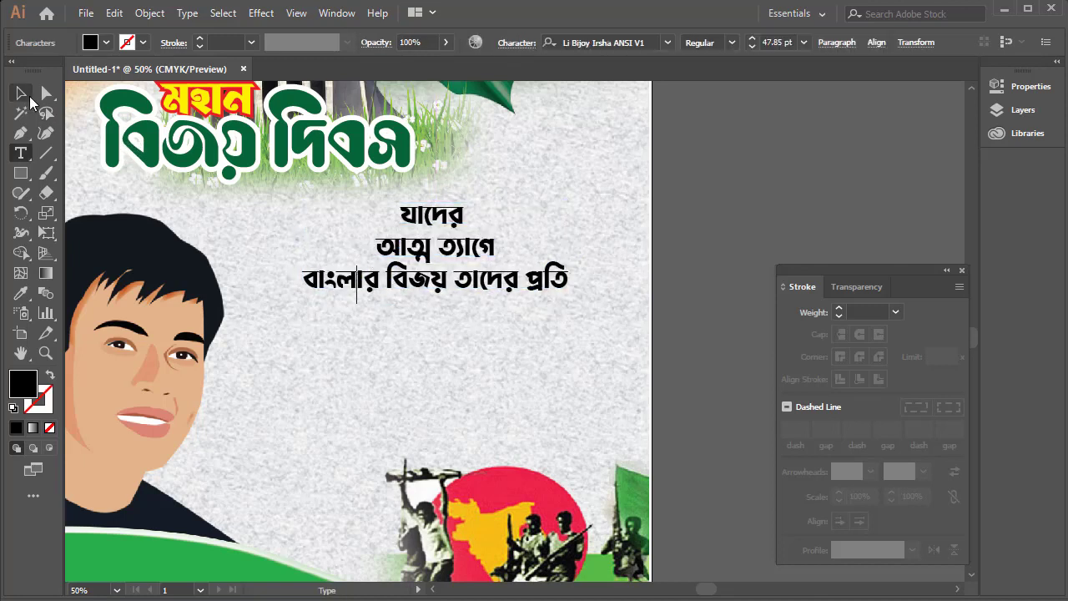
{"action": "left_click", "coordinate": [22, 93]}
{"action": "left_click_drag", "start_coordinate": [465, 268], "coordinate": [465, 268]}
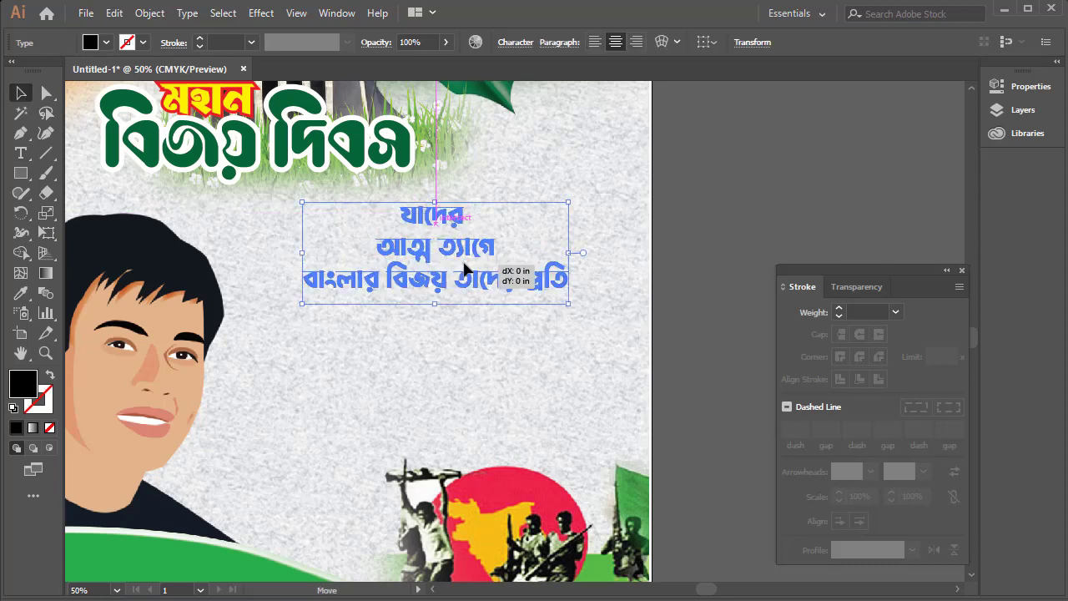
{"action": "key", "text": "ctrl+minus"}
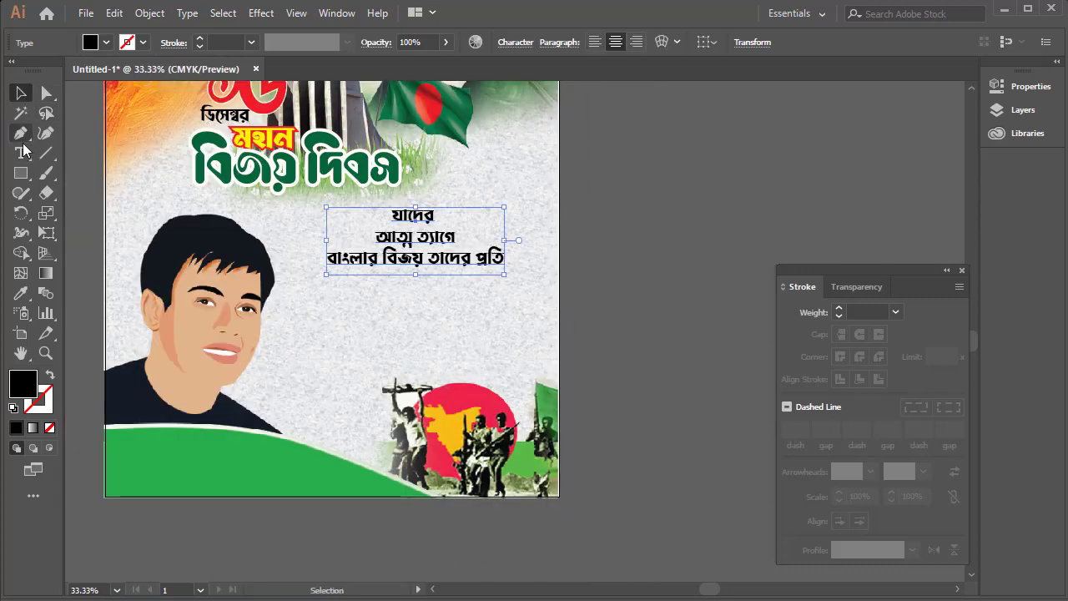
Add a বিনম্র শ্রদ্ধা text line below the caption, enlarge it and move it into place.
{"action": "left_click", "coordinate": [21, 153]}
{"action": "left_click", "coordinate": [378, 341]}
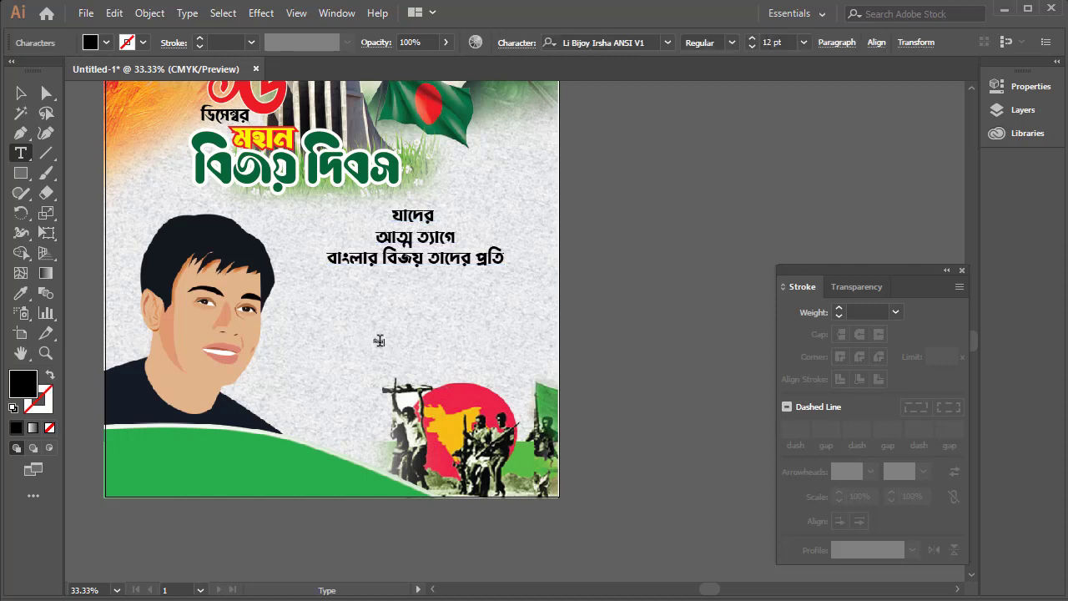
{"action": "key", "text": "Escape"}
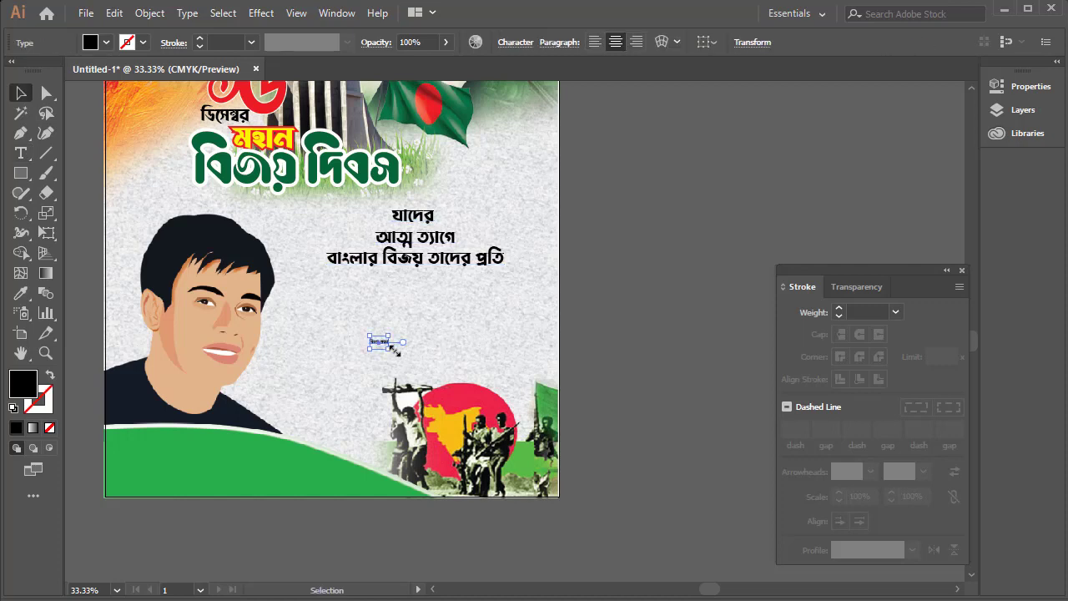
{"action": "left_click_drag", "start_coordinate": [390, 345], "coordinate": [491, 385]}
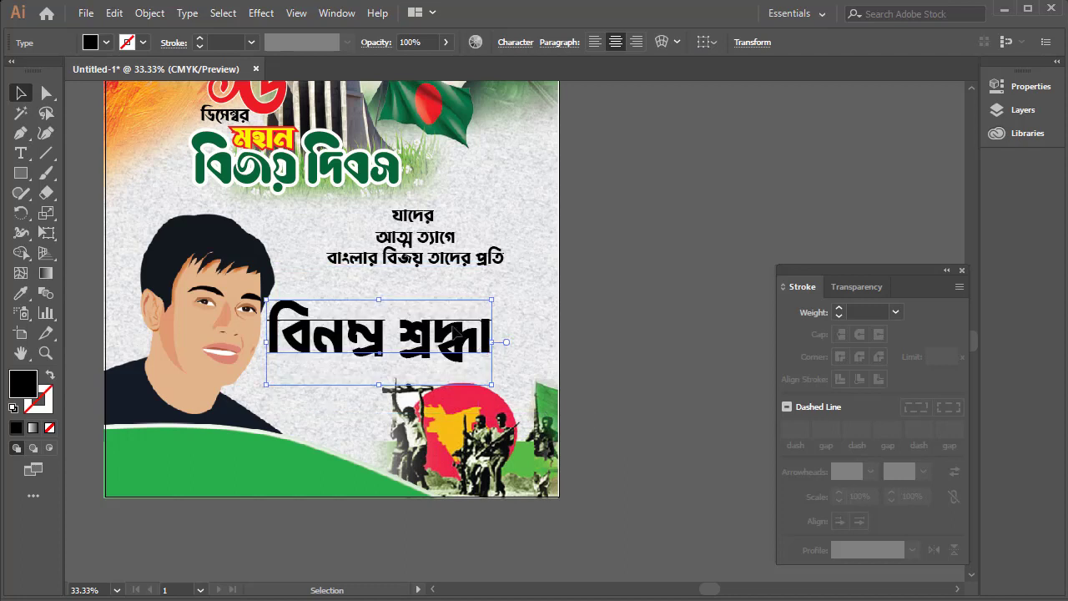
{"action": "mouse_move", "coordinate": [469, 332]}
{"action": "left_mouse_down"}
{"action": "mouse_move", "coordinate": [496, 330]}
{"action": "mouse_move", "coordinate": [492, 321]}
{"action": "left_mouse_up"}
Enlarge the বিনম্র শ্রদ্ধা line further, nudge it up and right, then reselect it.
{"action": "left_click_drag", "start_coordinate": [526, 287], "coordinate": [543, 279]}
{"action": "left_click_drag", "start_coordinate": [471, 336], "coordinate": [478, 332]}
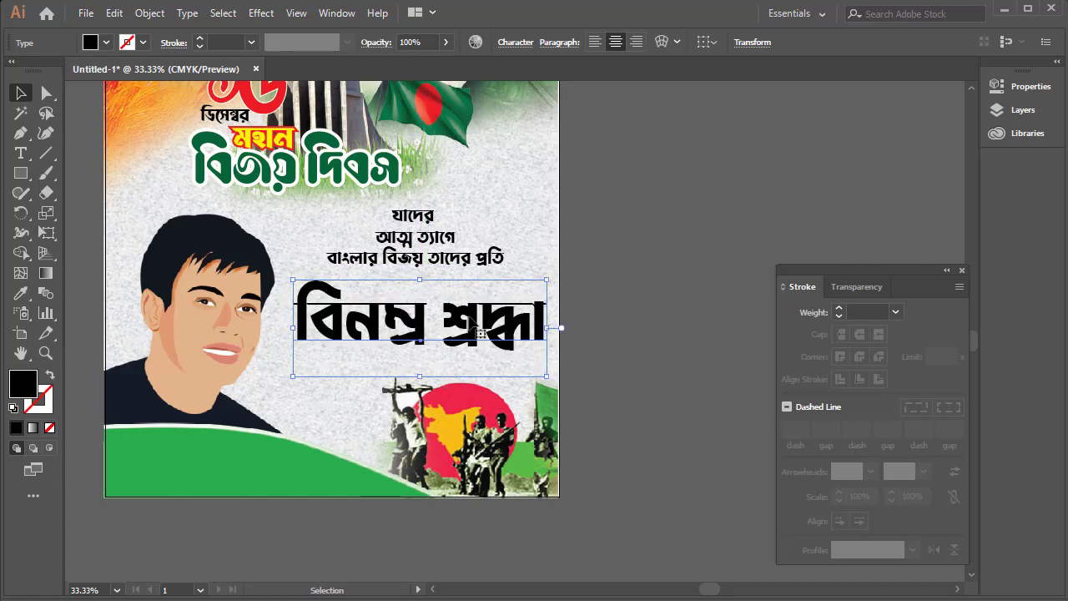
{"action": "left_click", "coordinate": [599, 271]}
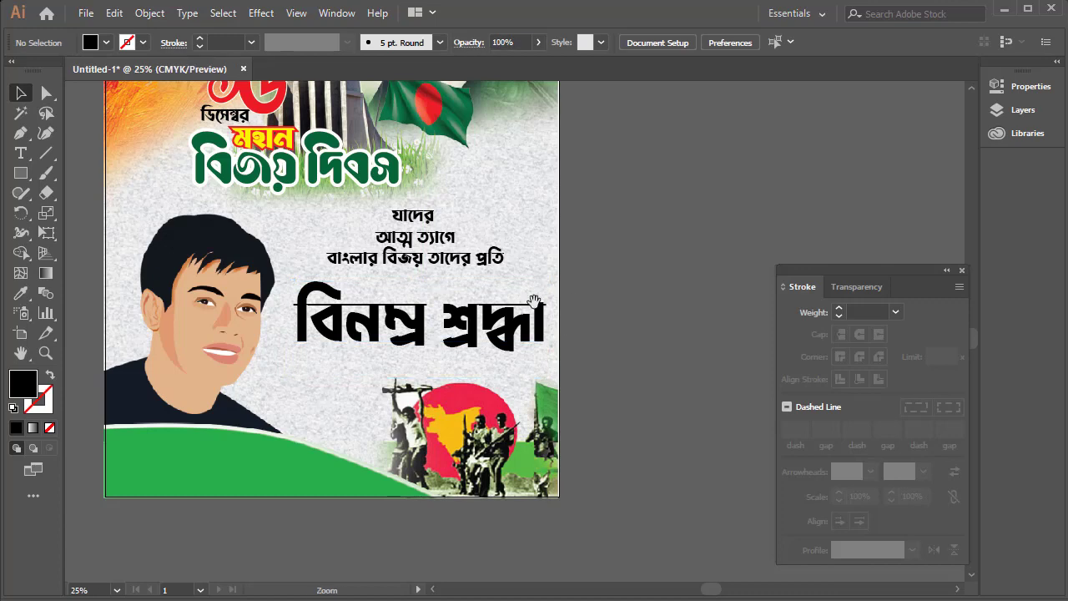
{"action": "key", "text": "ctrl+minus"}
{"action": "left_click_drag", "start_coordinate": [410, 298], "coordinate": [481, 268]}
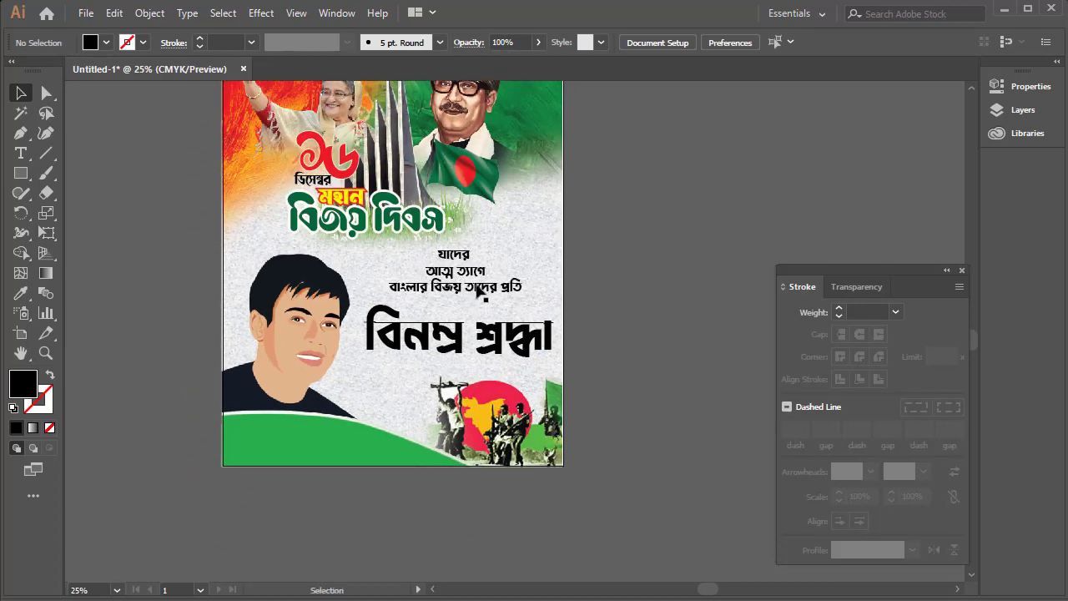
{"action": "left_click", "coordinate": [467, 332]}
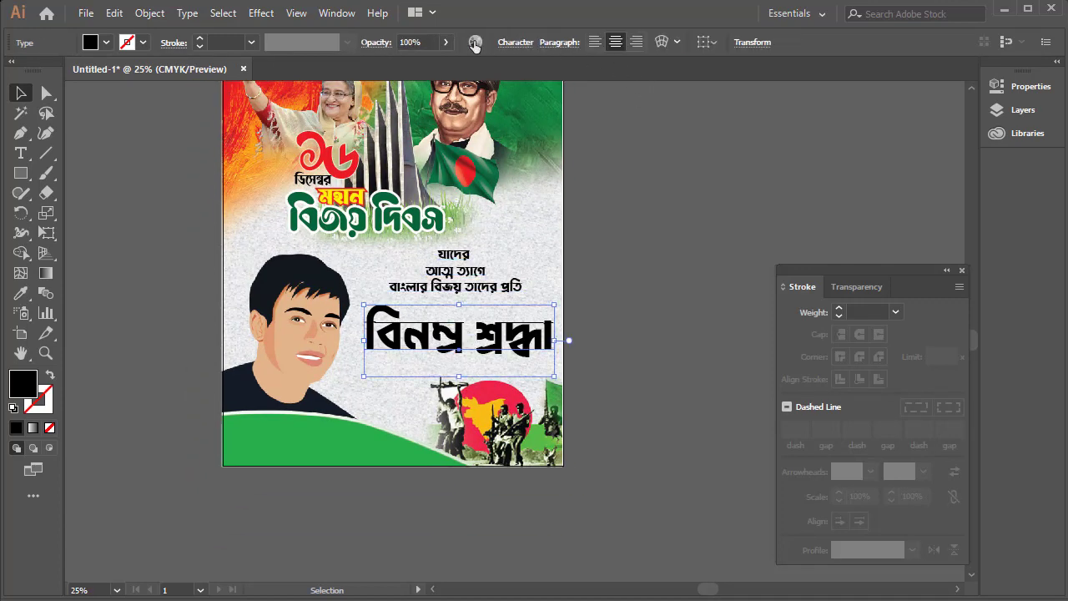
Set the বিনম্র শ্রদ্ধা line in Fazlay Sejuti ANSI V2 and scale it slightly larger.
{"action": "left_click", "coordinate": [516, 44]}
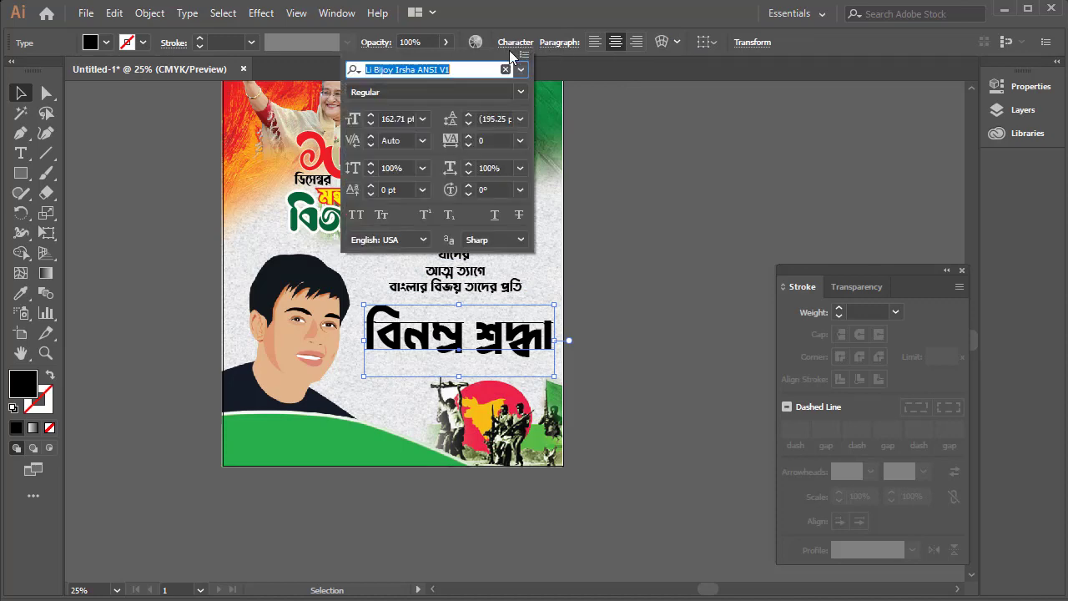
{"action": "left_click", "coordinate": [522, 69]}
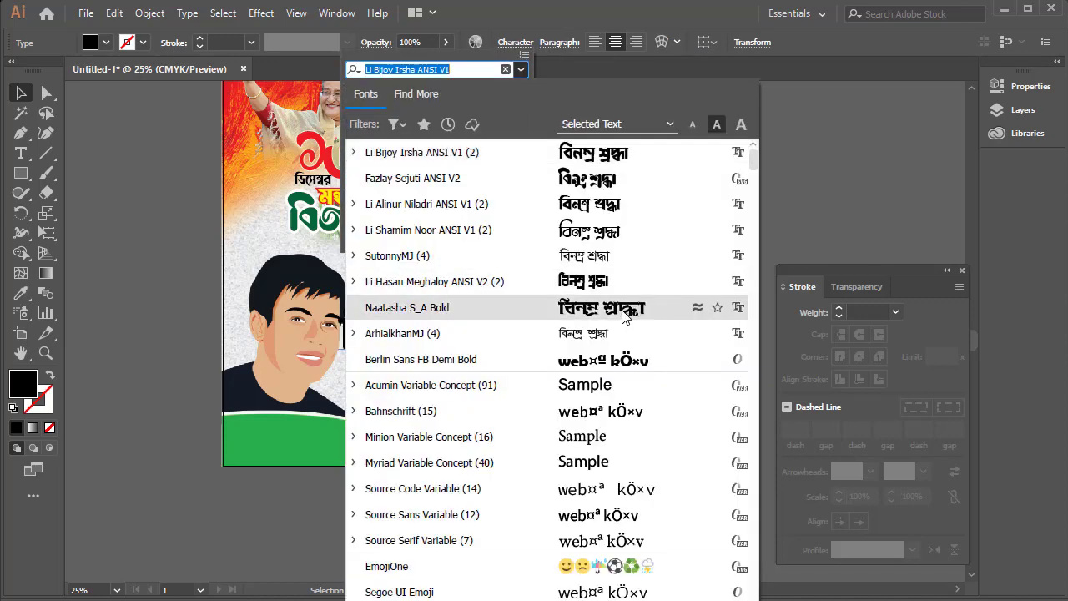
{"action": "left_click", "coordinate": [609, 179]}
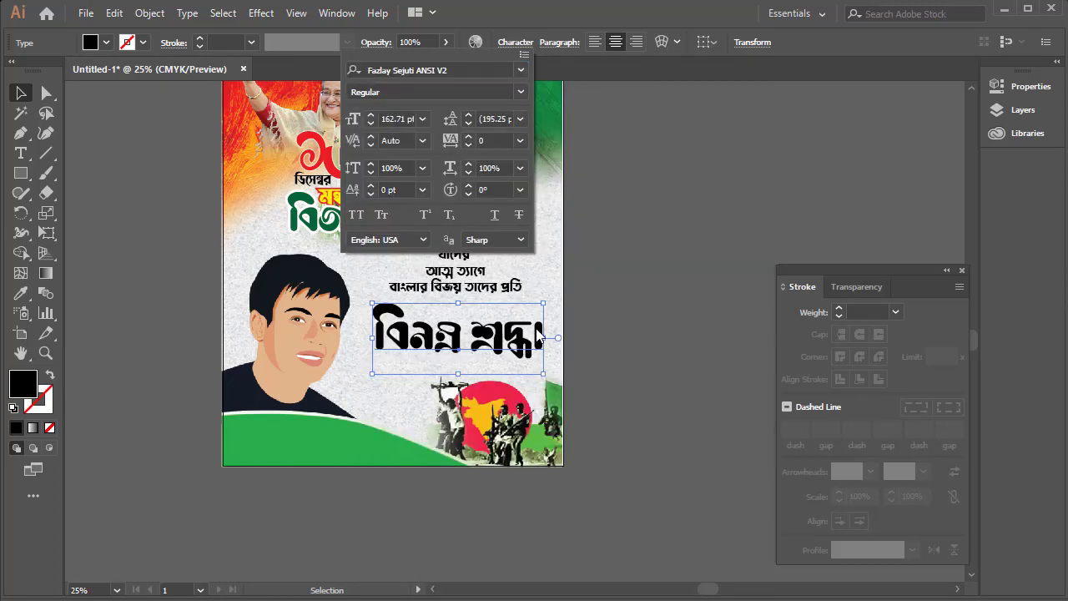
{"action": "left_click", "coordinate": [605, 280]}
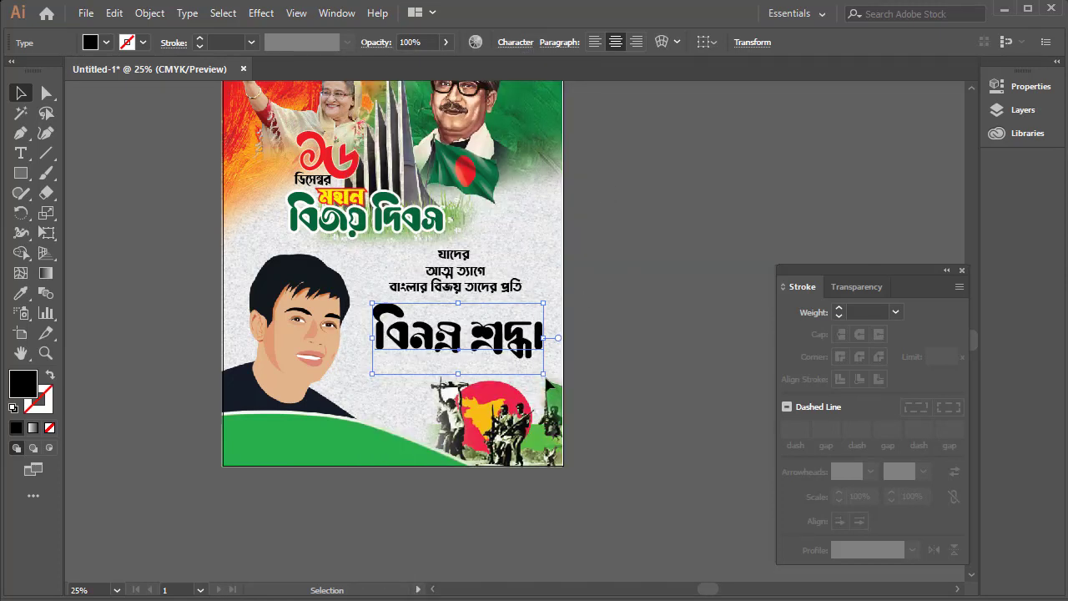
{"action": "left_click_drag", "start_coordinate": [543, 373], "coordinate": [552, 382]}
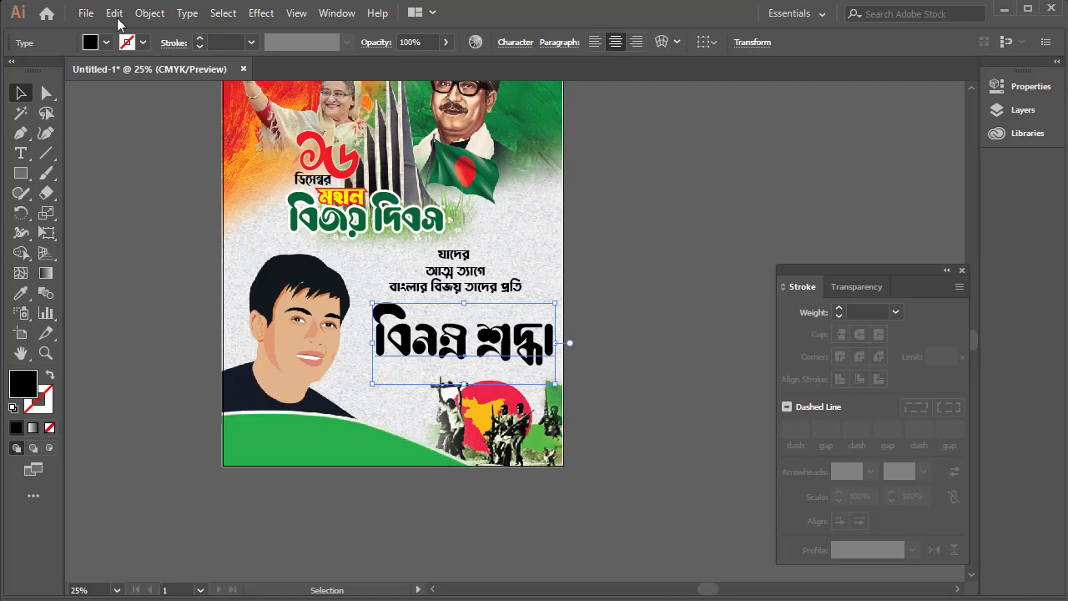
Fill the বিনম্র শ্রদ্ধা line red and reselect it.
{"action": "left_click", "coordinate": [106, 42]}
{"action": "left_click", "coordinate": [57, 73]}
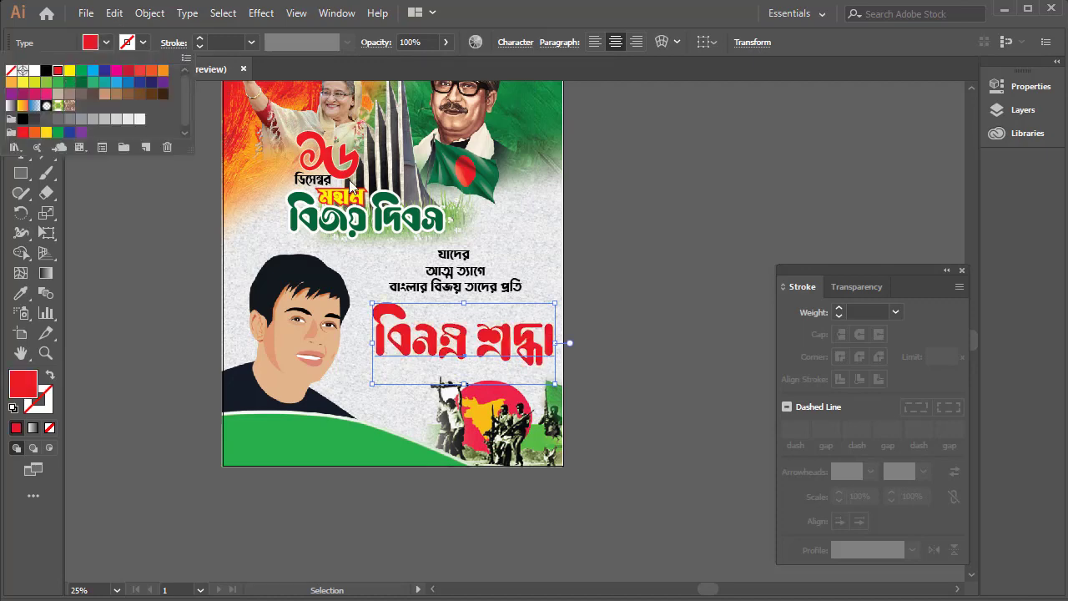
{"action": "left_click", "coordinate": [639, 237]}
{"action": "left_click_drag", "start_coordinate": [462, 308], "coordinate": [456, 404]}
{"action": "key", "text": "ctrl+plus"}
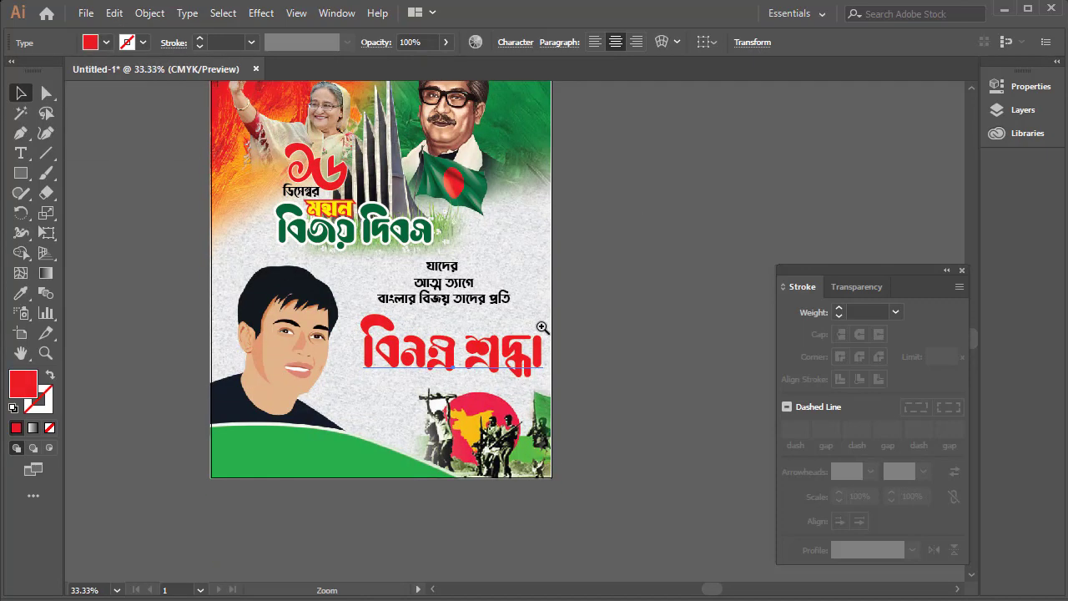
{"action": "left_click_drag", "start_coordinate": [454, 348], "coordinate": [562, 377]}
{"action": "left_click", "coordinate": [565, 377]}
Convert the red বিনম্র শ্রদ্ধা text to outlines and select the outlined group.
{"action": "right_click", "coordinate": [496, 356]}
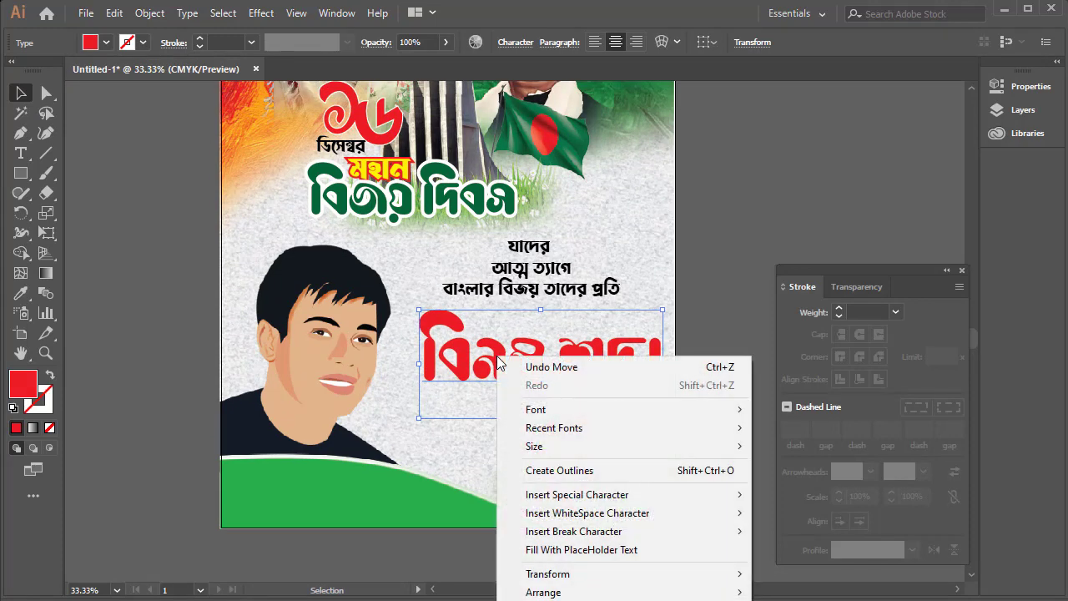
{"action": "left_click", "coordinate": [551, 470]}
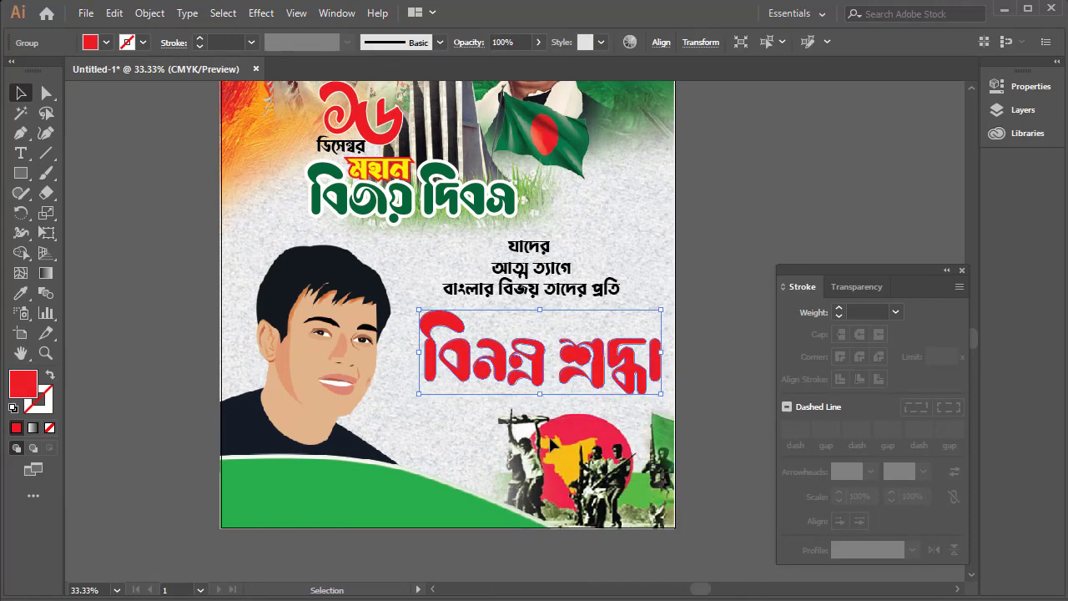
{"action": "key", "text": "a"}
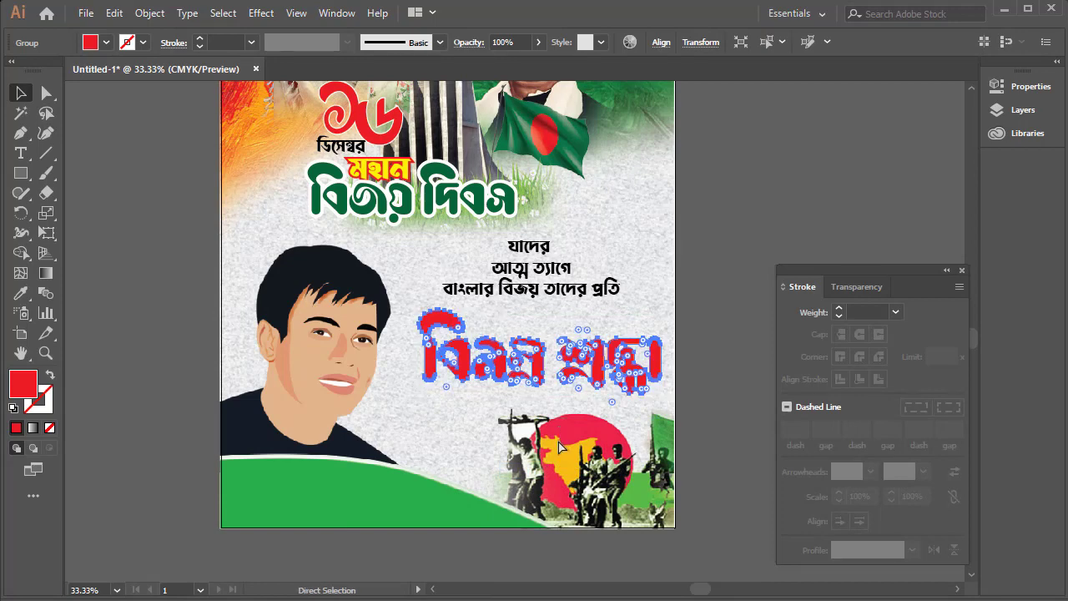
{"action": "key", "text": "v"}
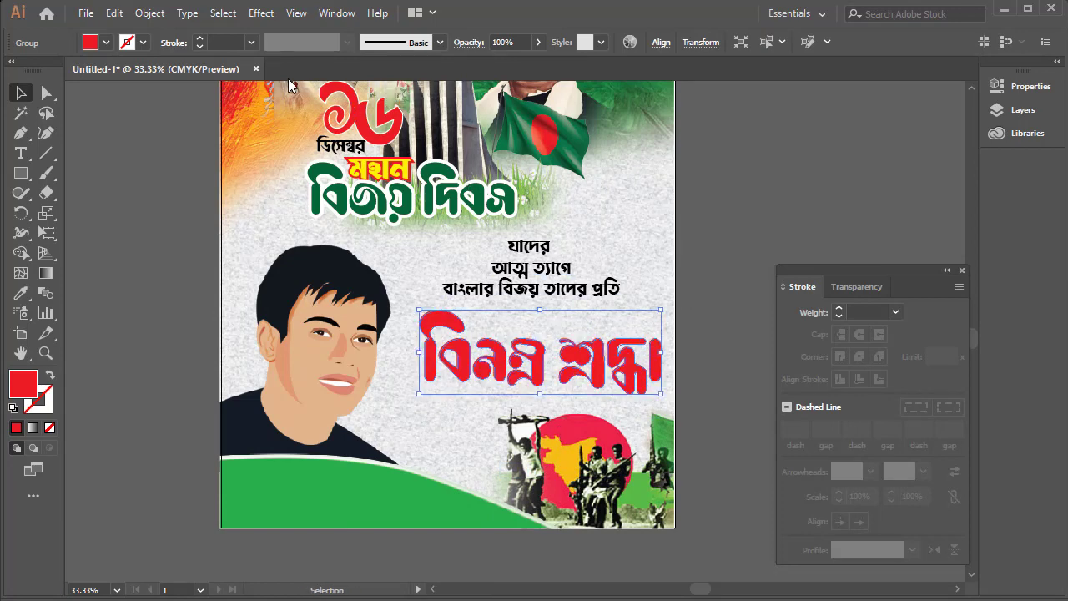
Give the outlined headline a white stroke and increase its weight several steps.
{"action": "left_click", "coordinate": [143, 42]}
{"action": "left_click", "coordinate": [35, 70]}
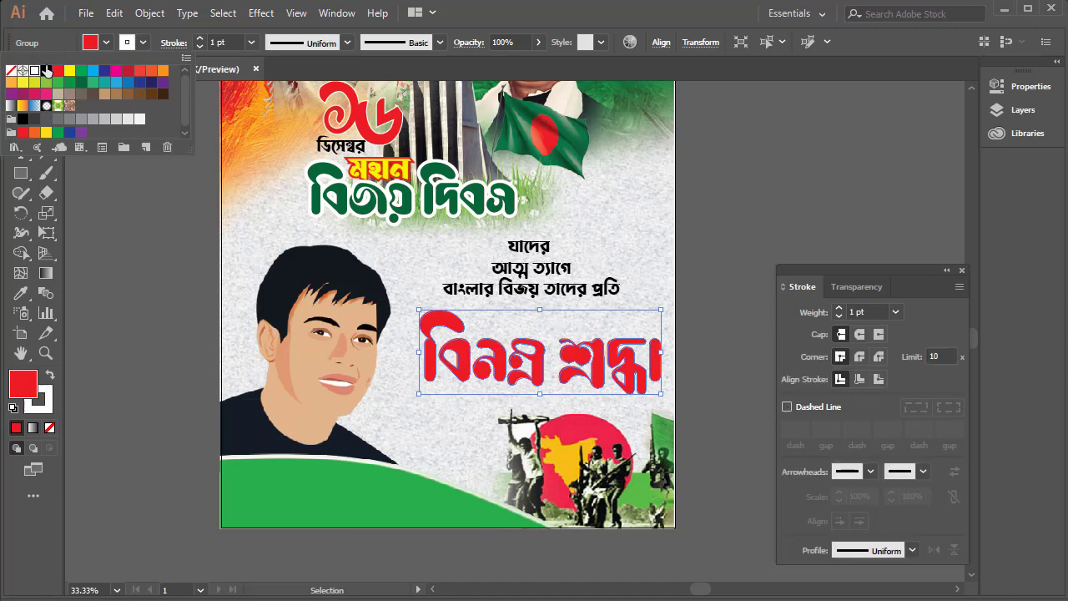
{"action": "left_click", "coordinate": [199, 39]}
{"action": "left_click", "coordinate": [198, 39]}
{"action": "left_click", "coordinate": [198, 39]}
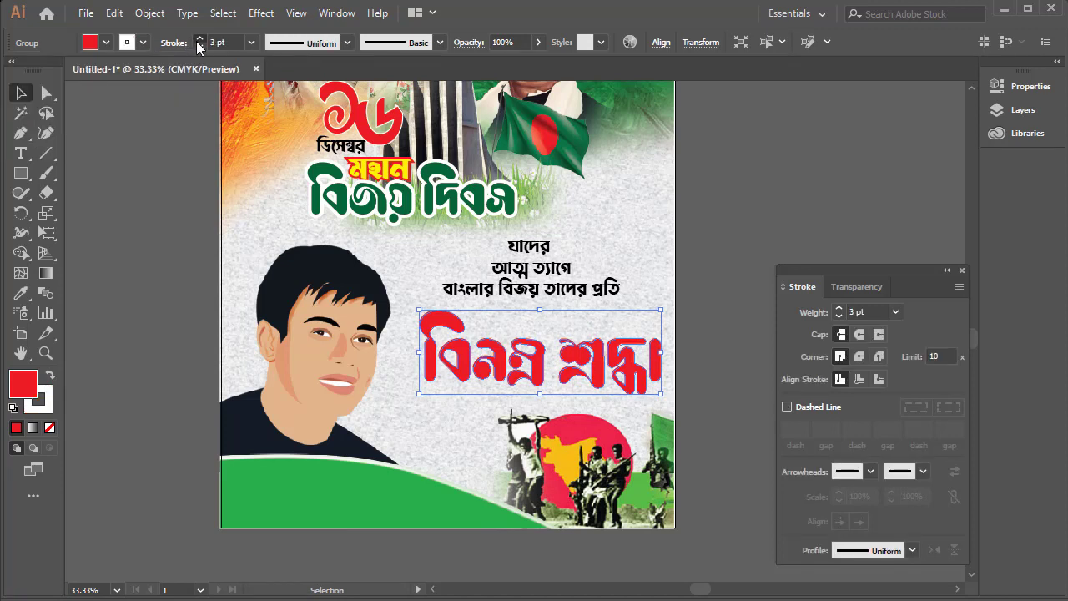
{"action": "left_click", "coordinate": [198, 39]}
{"action": "left_click", "coordinate": [199, 39]}
{"action": "left_click", "coordinate": [199, 39], "text": "shift"}
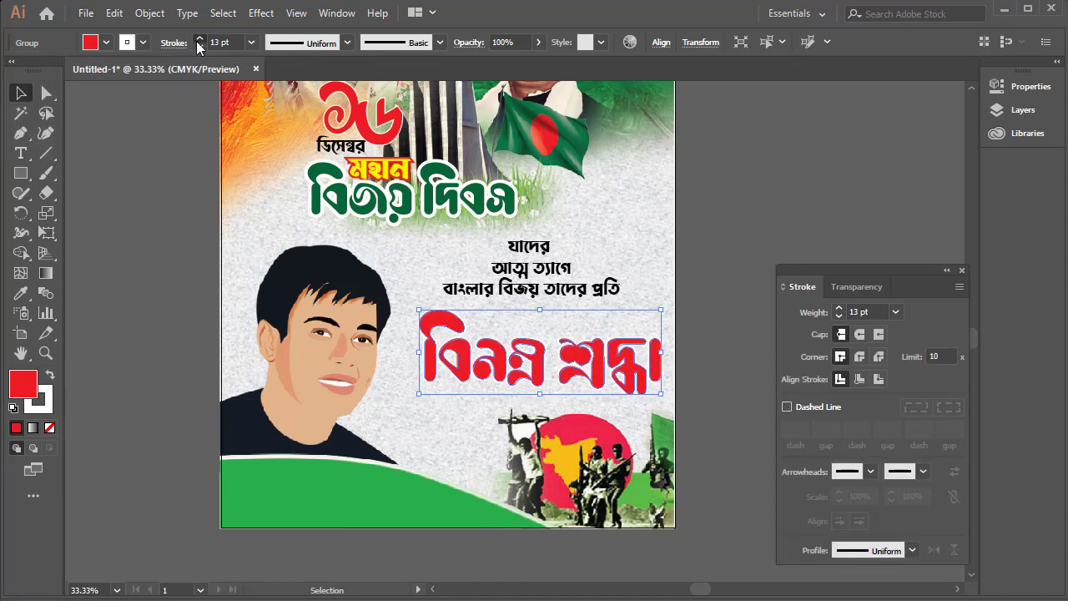
{"action": "left_click", "coordinate": [199, 39]}
{"action": "left_click", "coordinate": [199, 39]}
{"action": "left_click", "coordinate": [198, 39]}
{"action": "left_click", "coordinate": [199, 39]}
{"action": "left_click", "coordinate": [199, 39]}
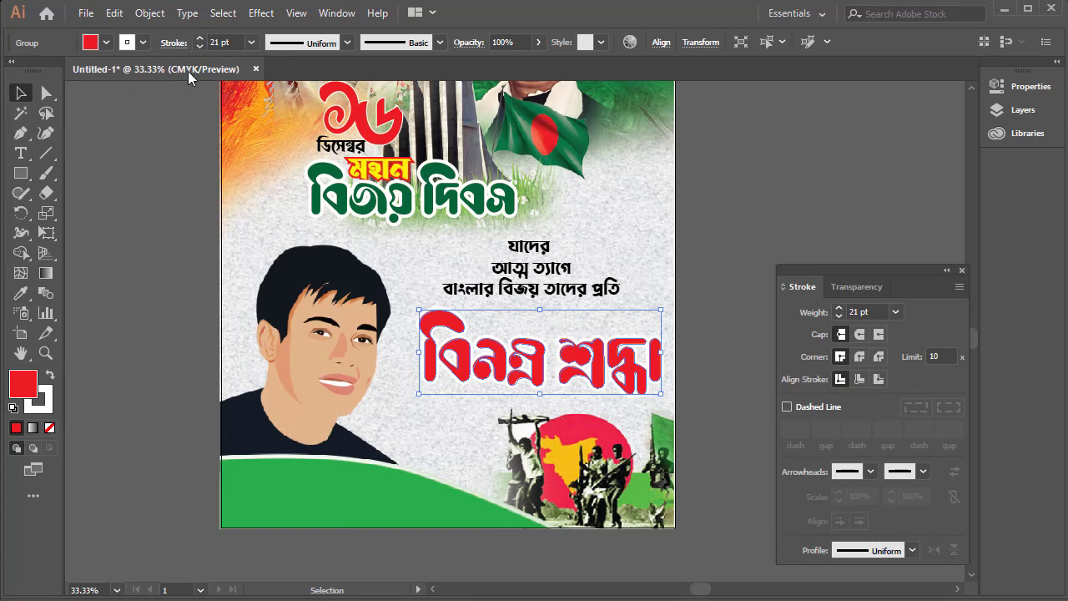
Change the headline outline to dark green and raise its weight to 38 pt.
{"action": "left_click", "coordinate": [144, 44]}
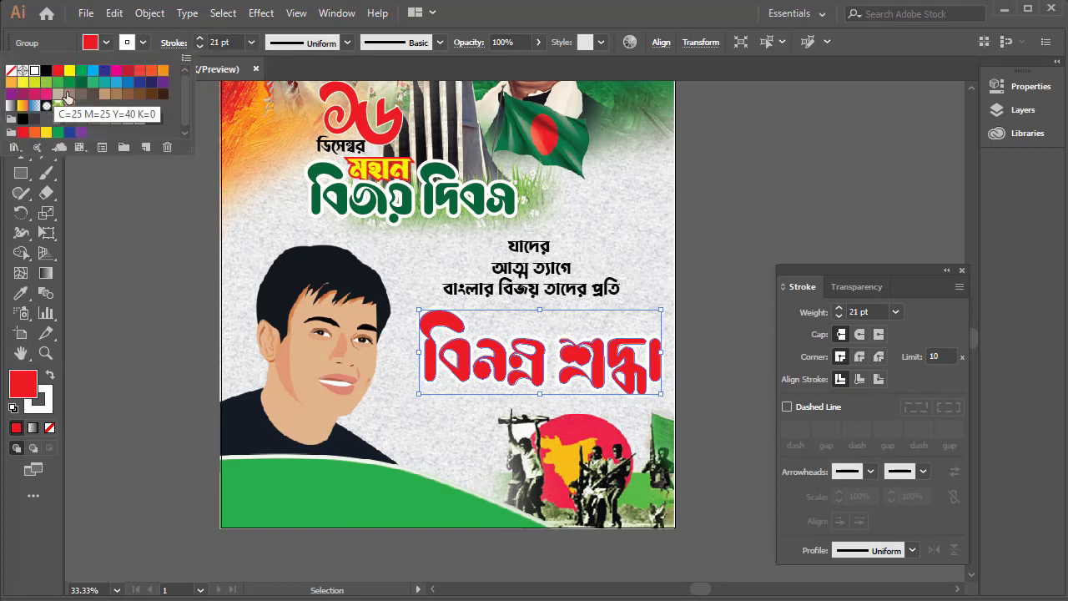
{"action": "left_click", "coordinate": [81, 82]}
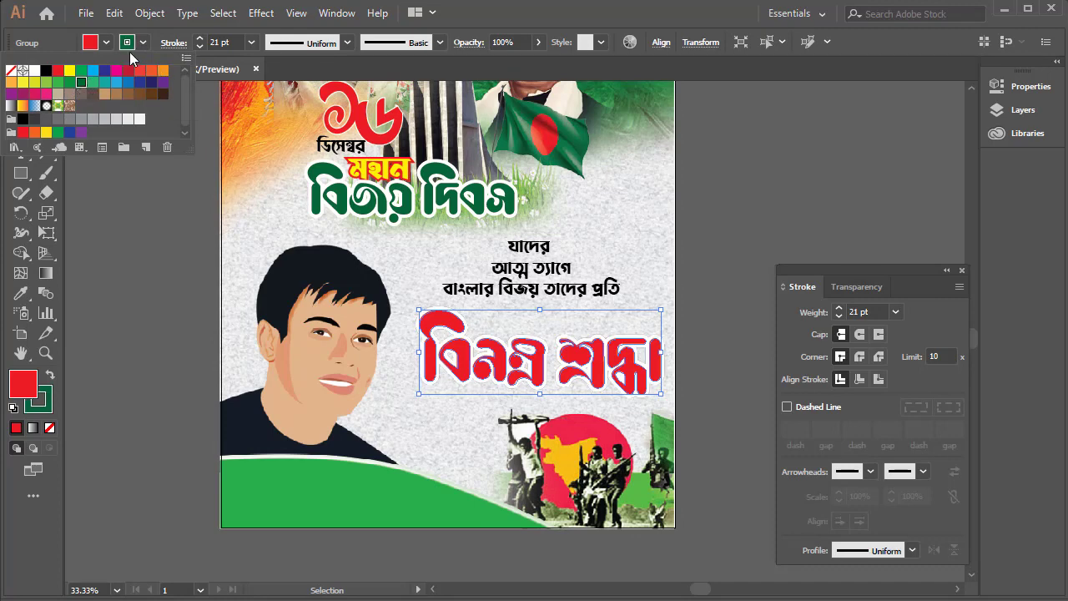
{"action": "left_click", "coordinate": [200, 40]}
{"action": "left_click", "coordinate": [200, 39]}
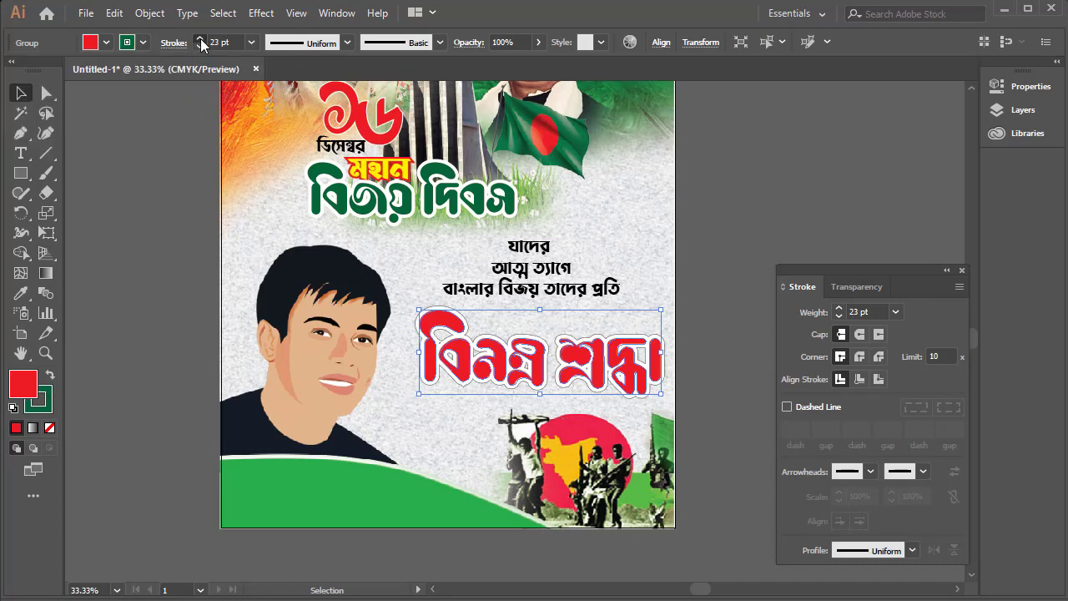
{"action": "left_click", "coordinate": [201, 39]}
{"action": "left_click", "coordinate": [200, 39]}
{"action": "left_click", "coordinate": [200, 39]}
{"action": "left_click", "coordinate": [200, 39]}
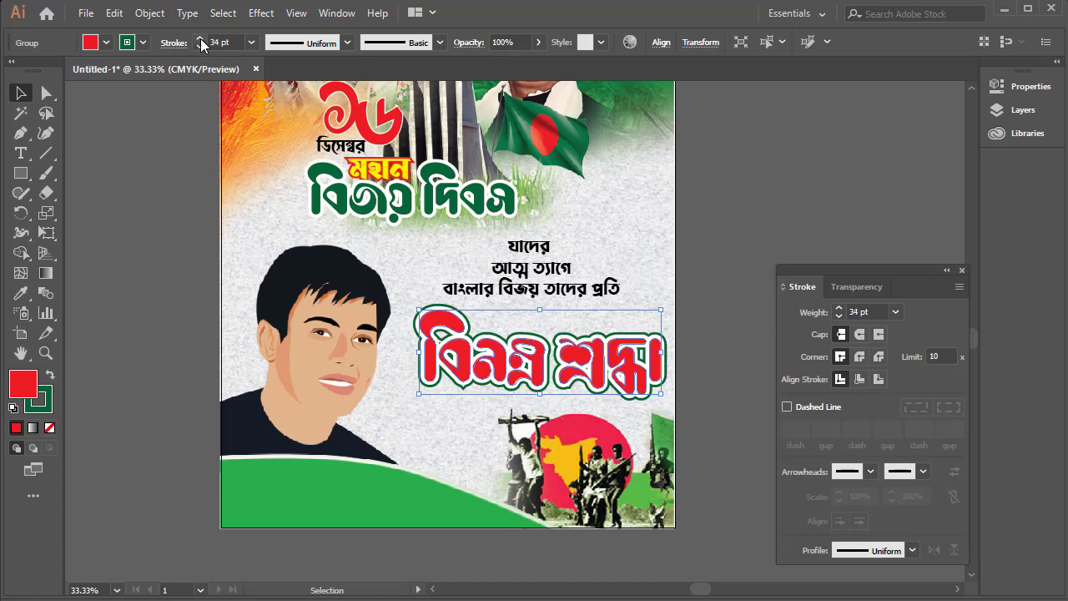
{"action": "left_click", "coordinate": [200, 39]}
{"action": "left_click", "coordinate": [200, 38]}
{"action": "left_click", "coordinate": [200, 38]}
{"action": "left_click", "coordinate": [200, 38]}
{"action": "left_click", "coordinate": [697, 206]}
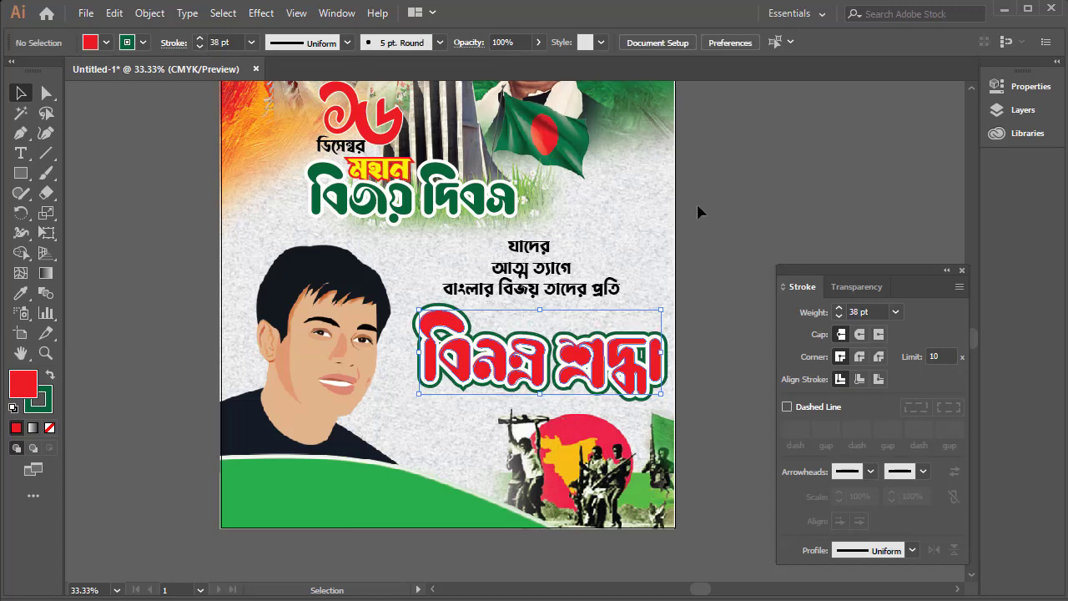
Zoom out and pan down to show the poster's bottom green band and the space below it.
{"action": "key", "text": "ctrl+minus"}
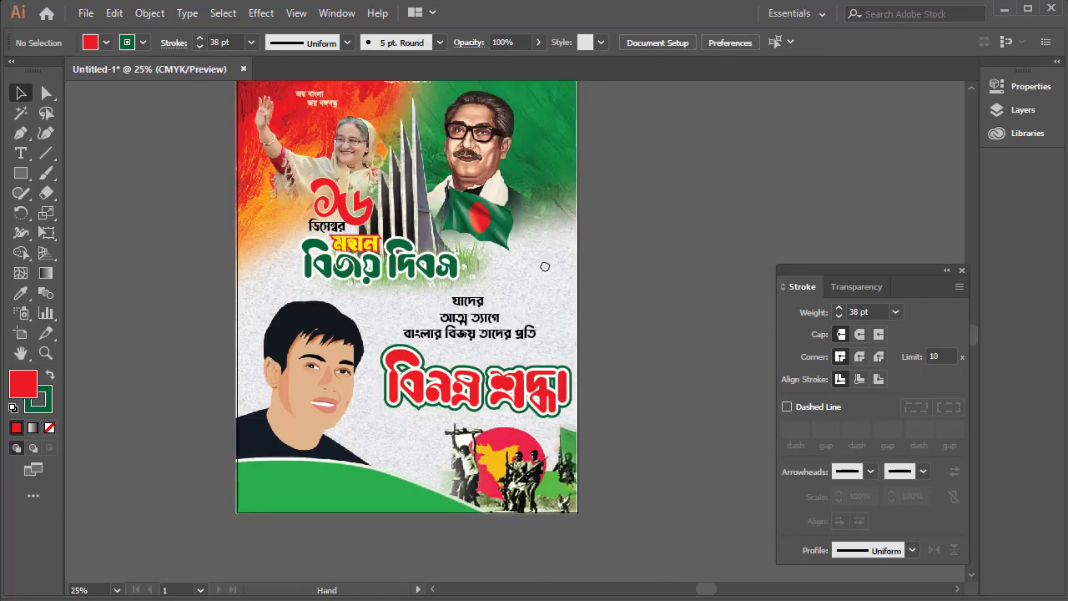
{"action": "mouse_move", "coordinate": [471, 308]}
{"action": "left_mouse_down"}
{"action": "mouse_move", "coordinate": [548, 284]}
{"action": "mouse_move", "coordinate": [547, 347]}
{"action": "mouse_move", "coordinate": [486, 369]}
{"action": "left_mouse_up"}
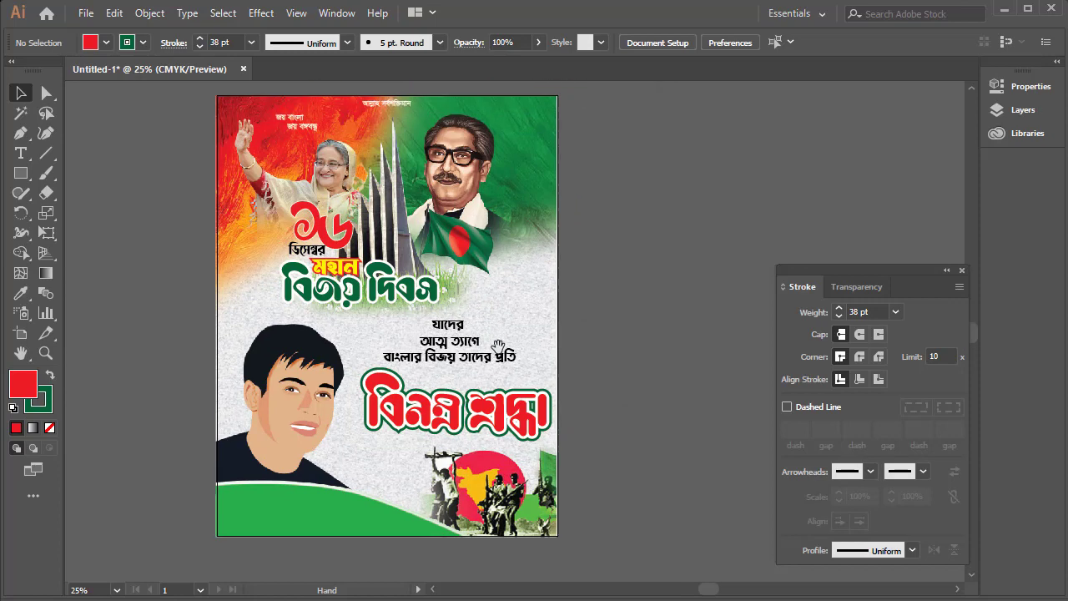
{"action": "left_click_drag", "start_coordinate": [472, 419], "coordinate": [510, 313]}
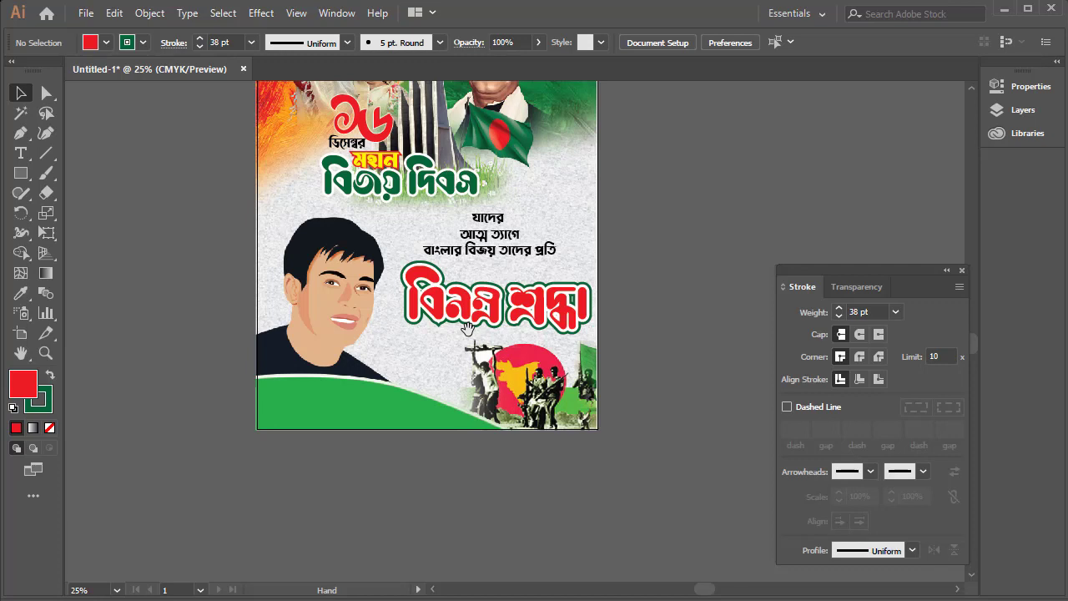
{"action": "left_click_drag", "start_coordinate": [467, 327], "coordinate": [465, 285]}
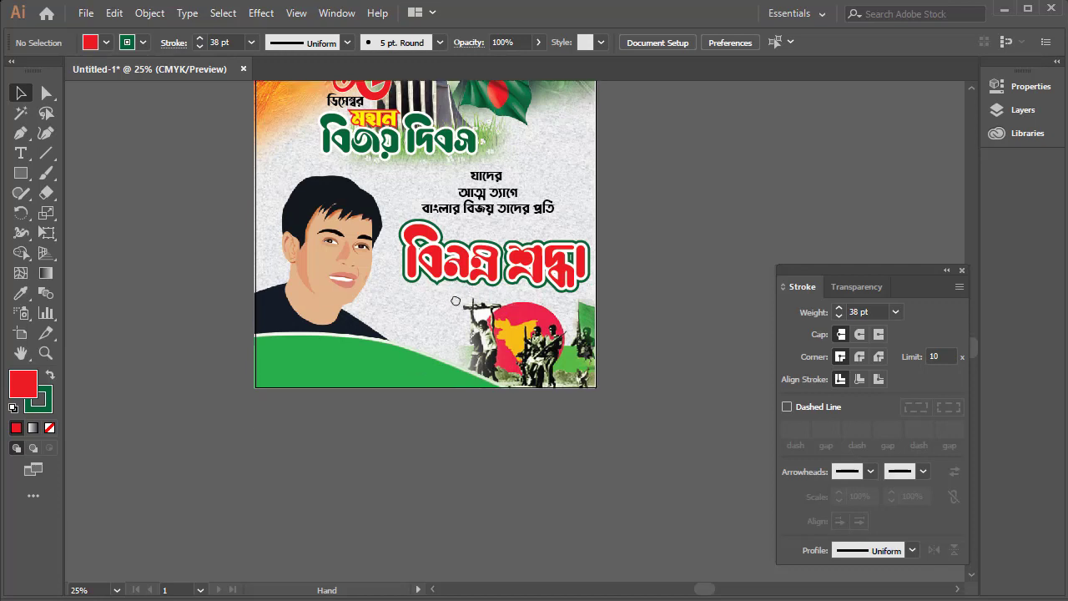
Type a person's name on the pasteboard below the artboard and scale it up.
{"action": "left_click", "coordinate": [21, 153]}
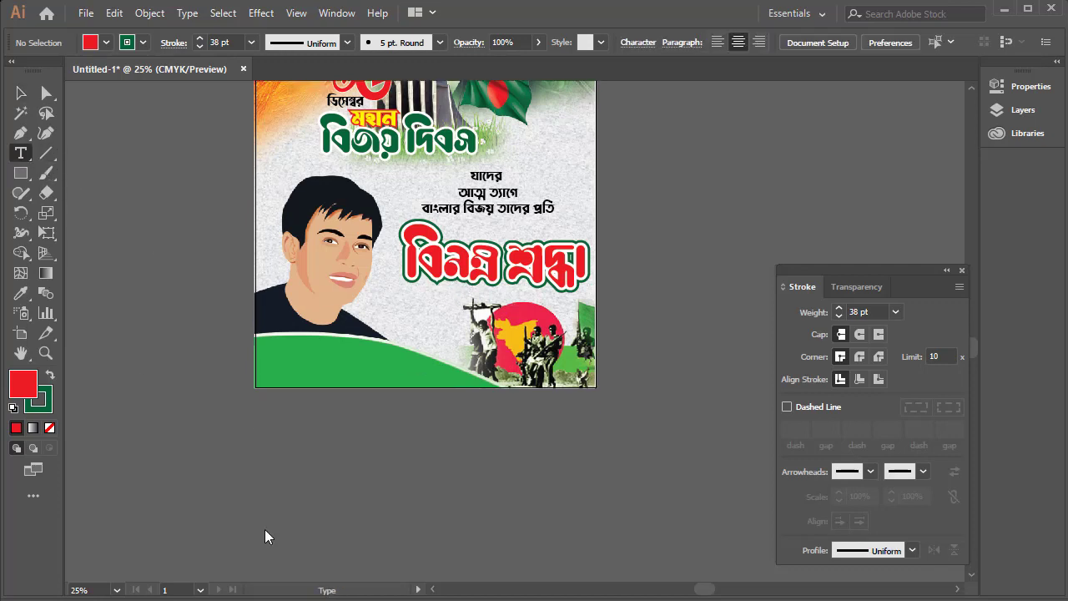
{"action": "left_click", "coordinate": [271, 482]}
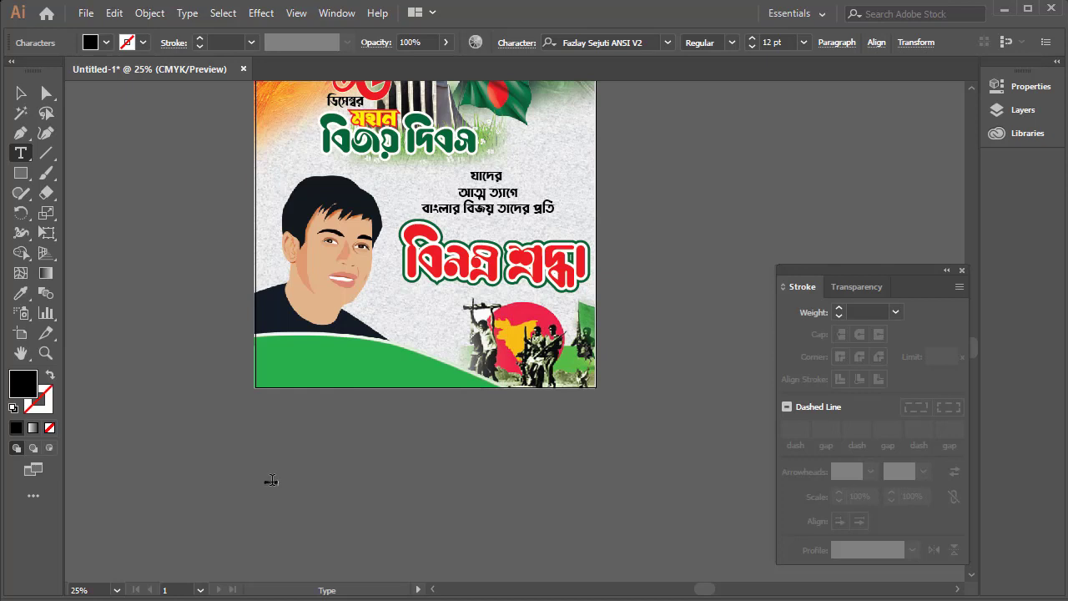
{"action": "key", "text": "Escape"}
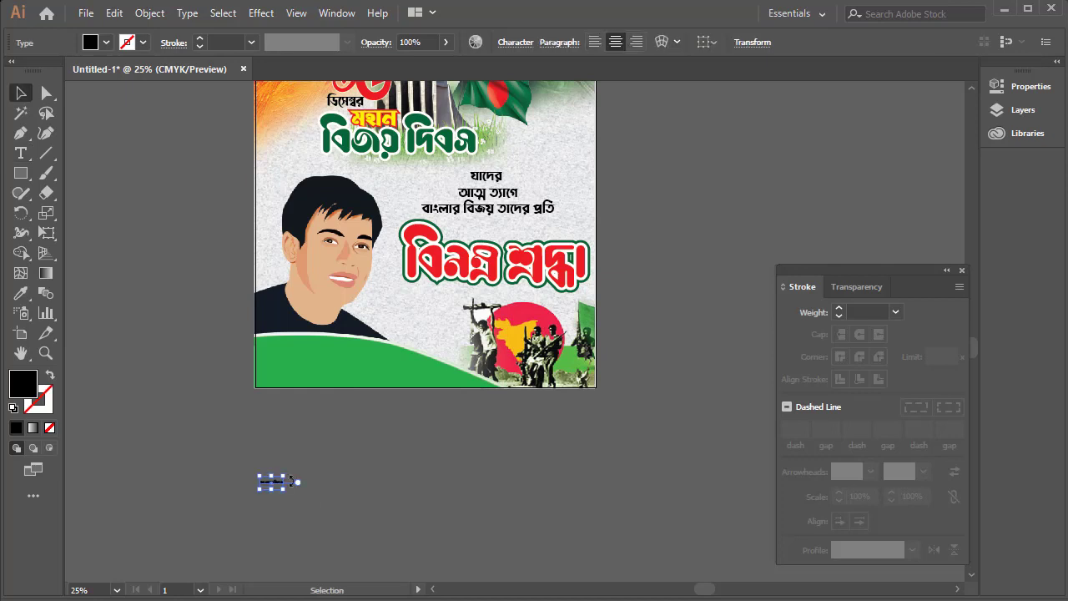
{"action": "left_click_drag", "start_coordinate": [283, 490], "coordinate": [510, 549]}
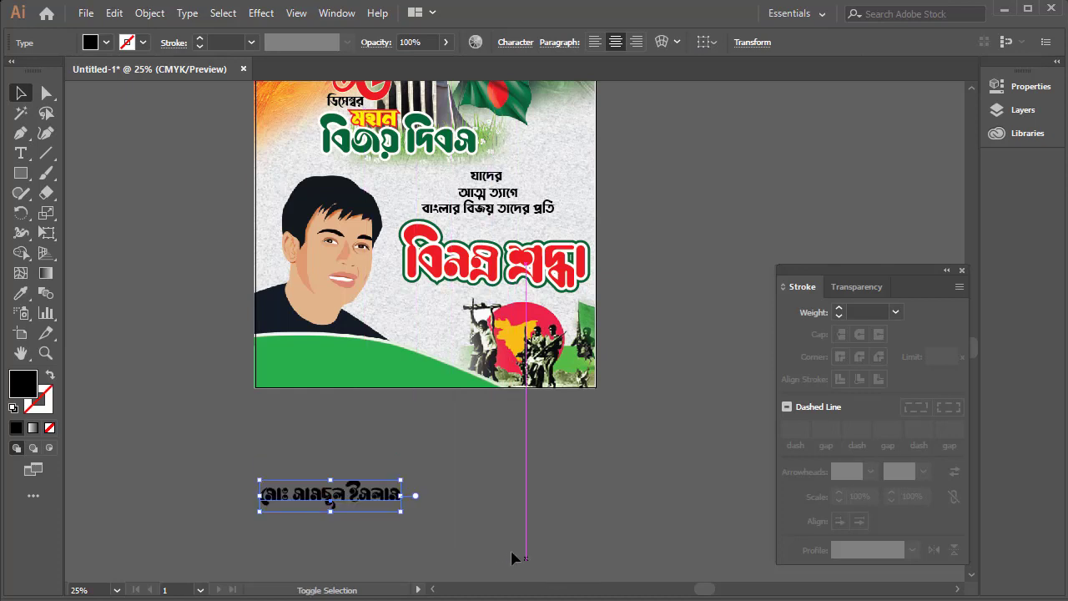
Scroll through the Character font list and set the name line in Li Liakot Ekota ANSI V1.
{"action": "left_click", "coordinate": [507, 50]}
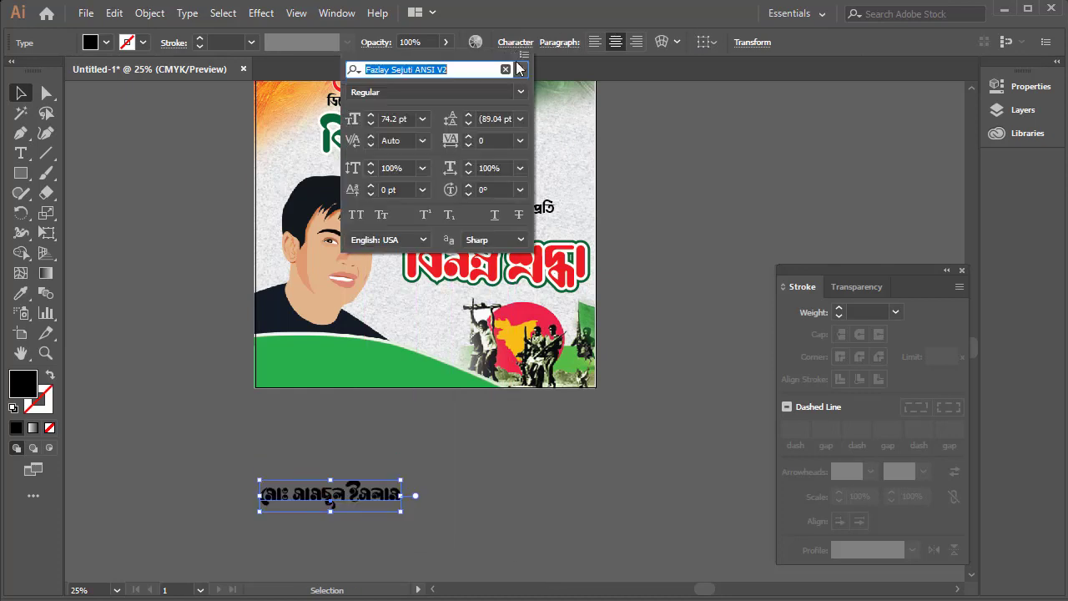
{"action": "left_click", "coordinate": [521, 69]}
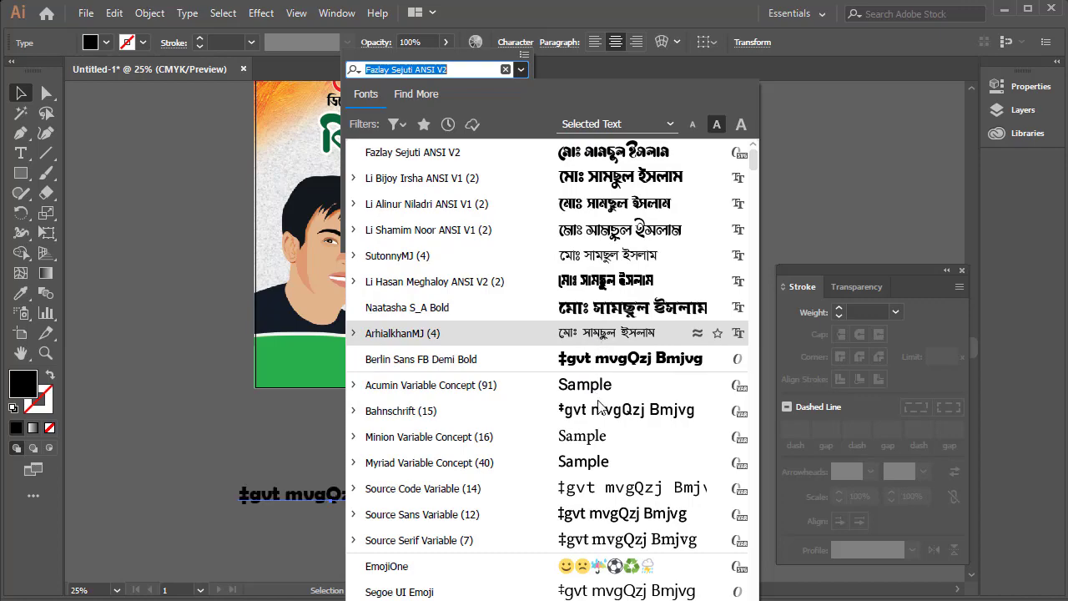
{"action": "scroll", "coordinate": [596, 338], "scroll_direction": "down", "scroll_amount": 4}
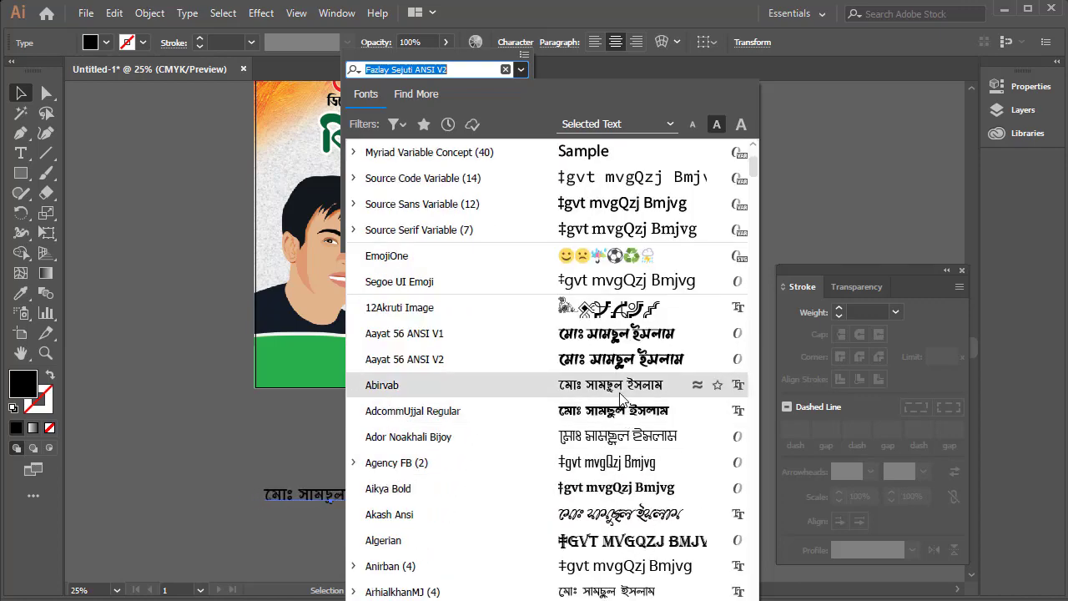
{"action": "scroll", "coordinate": [624, 398], "scroll_direction": "down", "scroll_amount": 1}
{"action": "scroll", "coordinate": [622, 476], "scroll_direction": "down", "scroll_amount": 4}
{"action": "scroll", "coordinate": [621, 502], "scroll_direction": "down", "scroll_amount": 1}
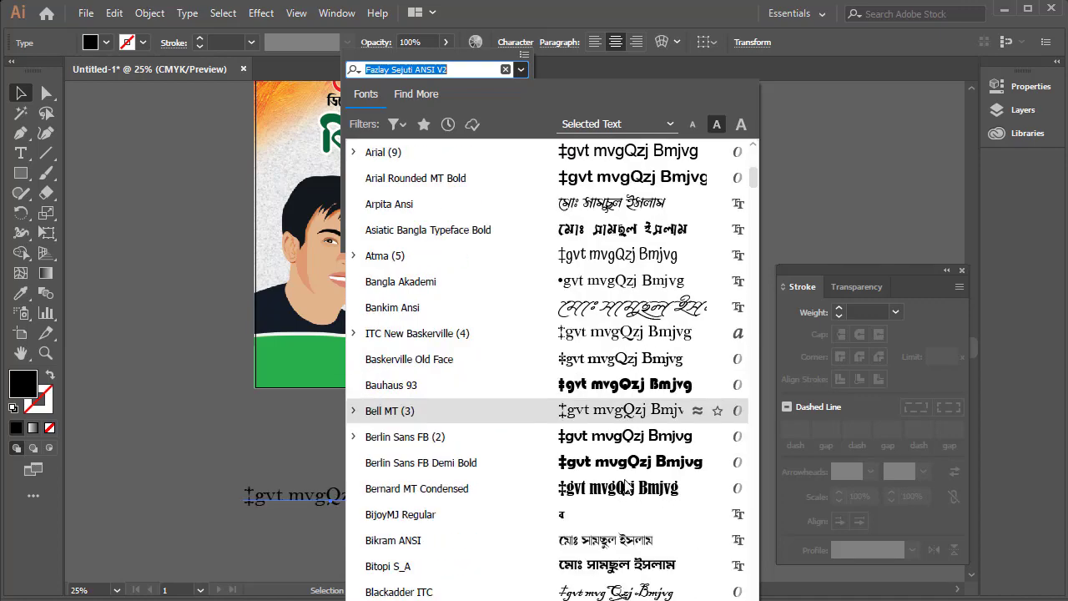
{"action": "scroll", "coordinate": [636, 446], "scroll_direction": "down", "scroll_amount": 5}
{"action": "scroll", "coordinate": [637, 445], "scroll_direction": "down", "scroll_amount": 4}
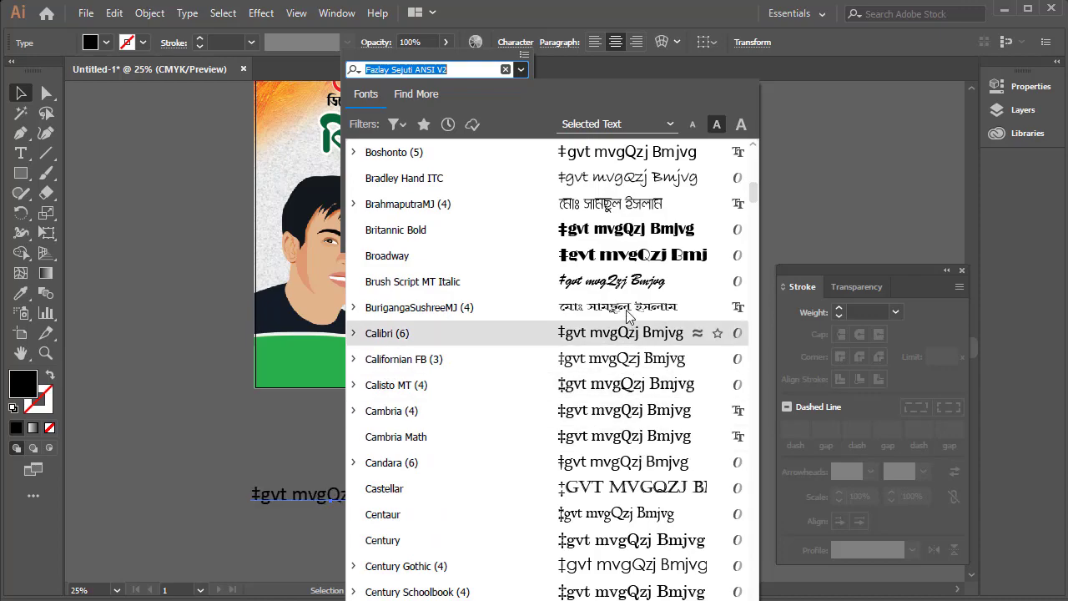
{"action": "scroll", "coordinate": [634, 351], "scroll_direction": "down", "scroll_amount": 3}
{"action": "scroll", "coordinate": [663, 440], "scroll_direction": "down", "scroll_amount": 8}
{"action": "scroll", "coordinate": [663, 439], "scroll_direction": "down", "scroll_amount": 6}
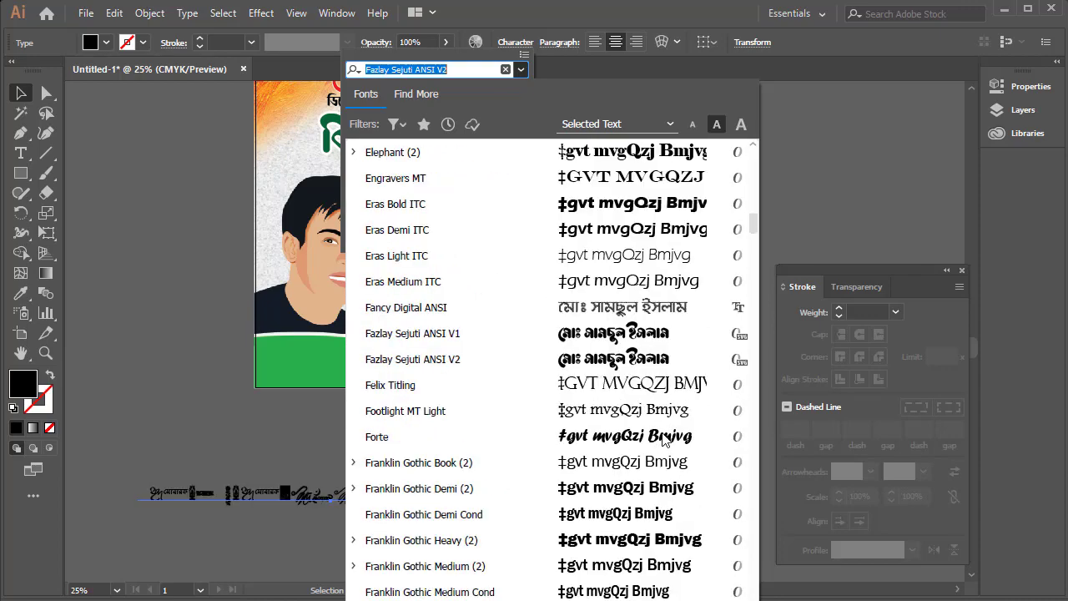
{"action": "scroll", "coordinate": [664, 439], "scroll_direction": "down", "scroll_amount": 1}
{"action": "scroll", "coordinate": [663, 439], "scroll_direction": "down", "scroll_amount": 5}
{"action": "scroll", "coordinate": [663, 440], "scroll_direction": "down", "scroll_amount": 6}
{"action": "scroll", "coordinate": [664, 439], "scroll_direction": "down", "scroll_amount": 4}
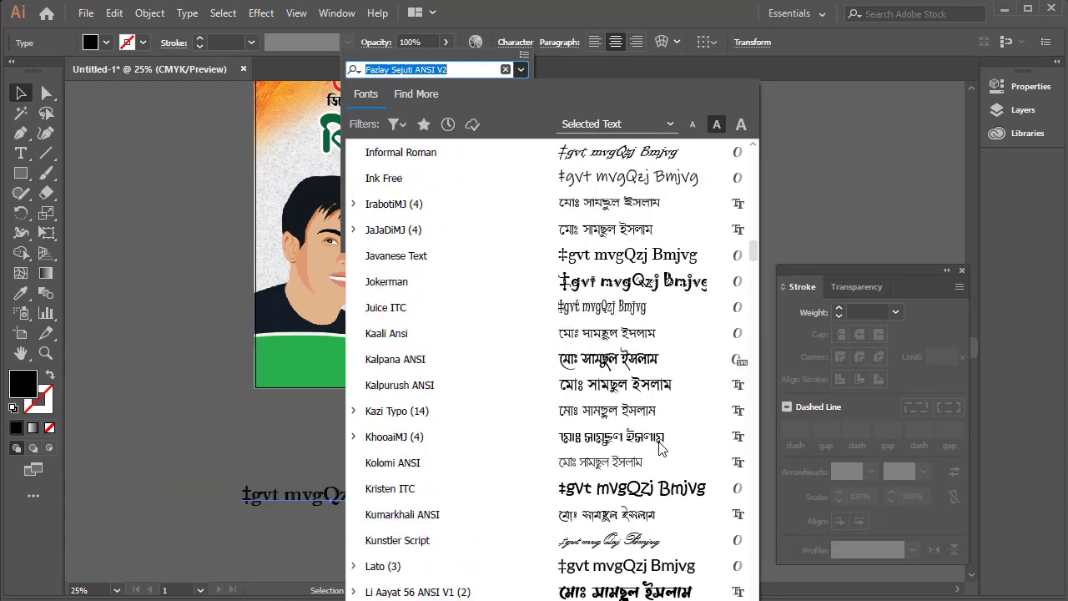
{"action": "scroll", "coordinate": [663, 439], "scroll_direction": "down", "scroll_amount": 2}
{"action": "scroll", "coordinate": [638, 445], "scroll_direction": "down", "scroll_amount": 6}
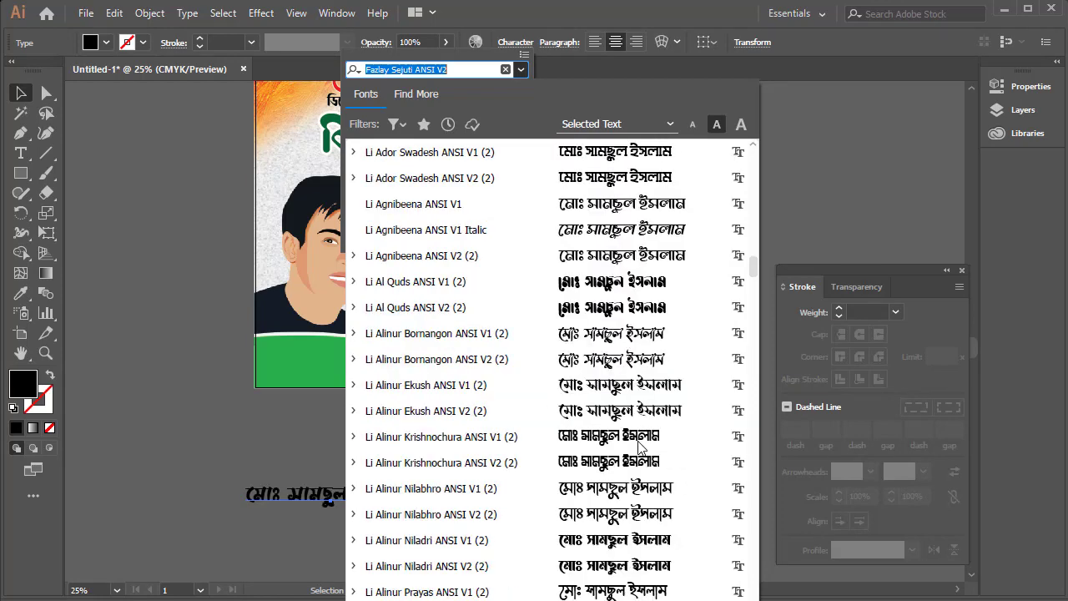
{"action": "scroll", "coordinate": [634, 440], "scroll_direction": "down", "scroll_amount": 6}
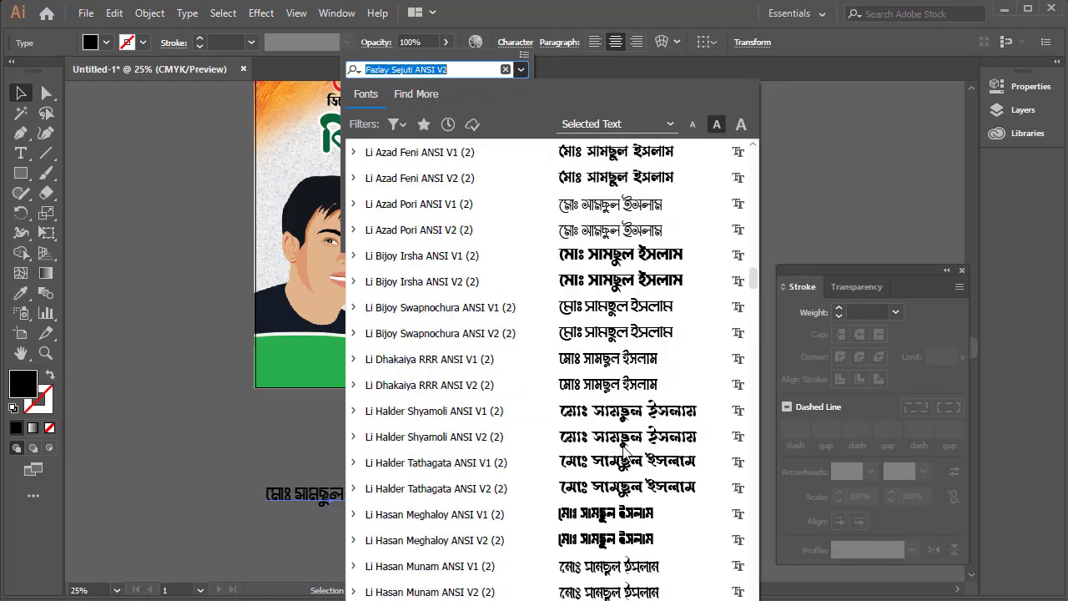
{"action": "scroll", "coordinate": [621, 435], "scroll_direction": "down", "scroll_amount": 4}
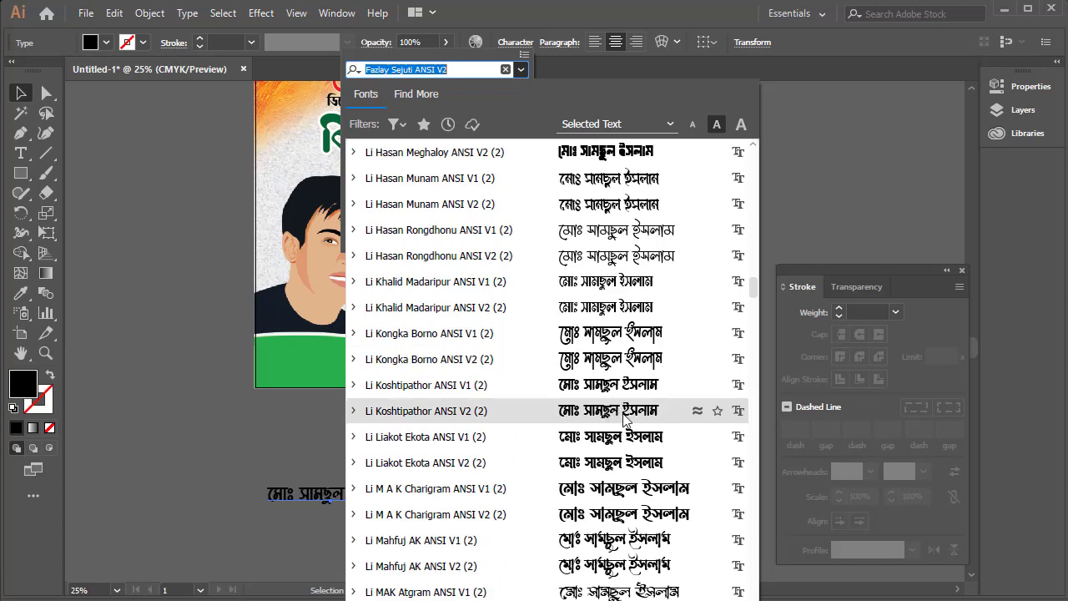
{"action": "key", "text": "Escape"}
{"action": "left_click", "coordinate": [326, 497]}
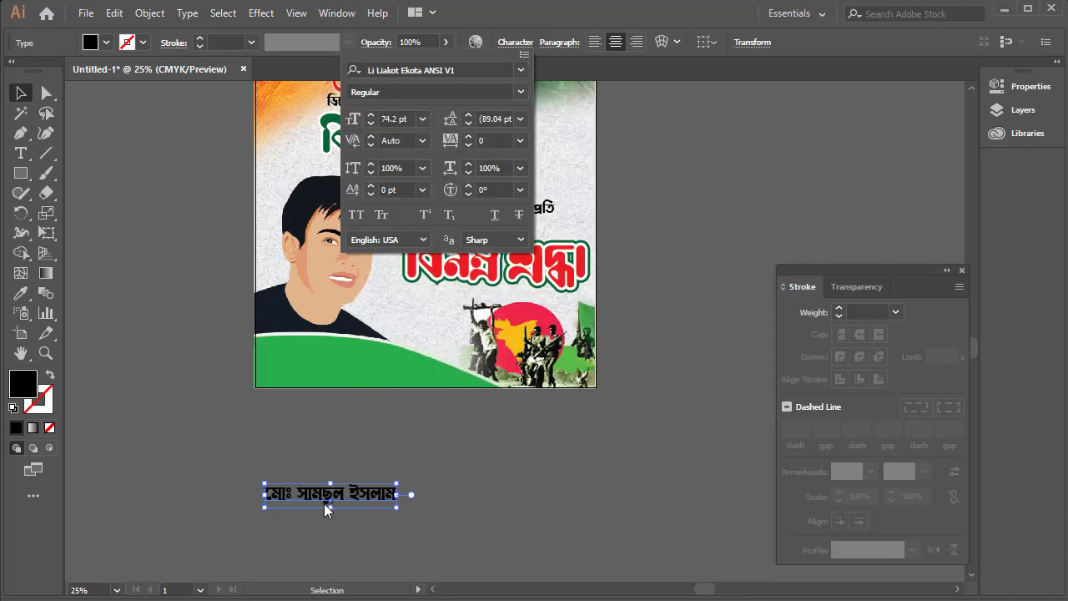
{"action": "key", "text": "Escape"}
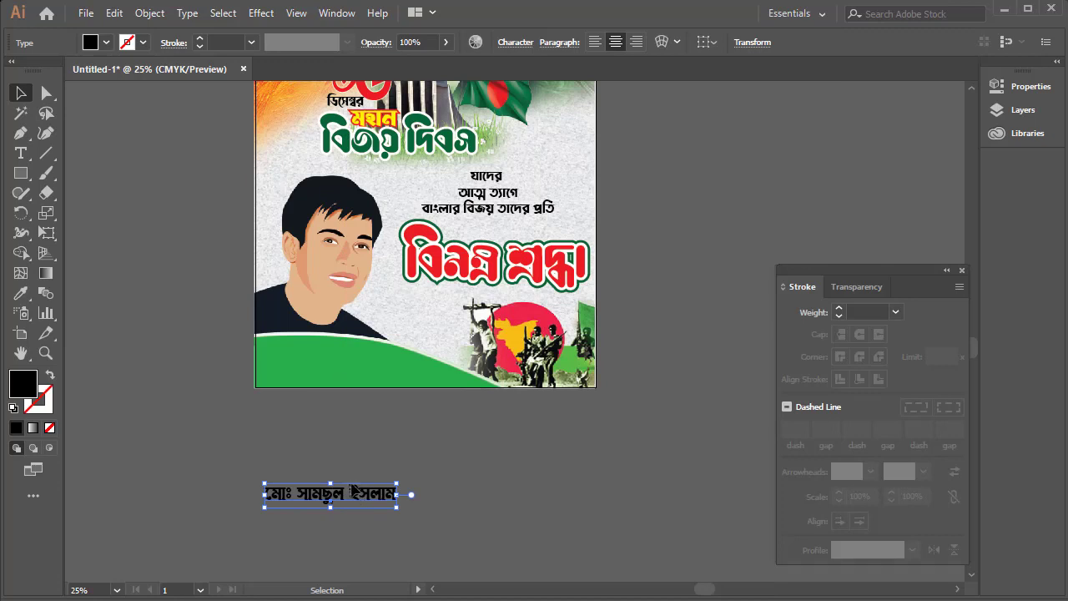
Move and resize the name line onto the bottom-left green band and fill it white.
{"action": "mouse_move", "coordinate": [349, 492]}
{"action": "left_mouse_down"}
{"action": "mouse_move", "coordinate": [350, 362]}
{"action": "mouse_move", "coordinate": [422, 385]}
{"action": "left_mouse_up"}
{"action": "mouse_move", "coordinate": [350, 372]}
{"action": "left_mouse_down"}
{"action": "mouse_move", "coordinate": [380, 376]}
{"action": "mouse_move", "coordinate": [359, 378]}
{"action": "mouse_move", "coordinate": [367, 368]}
{"action": "left_mouse_up"}
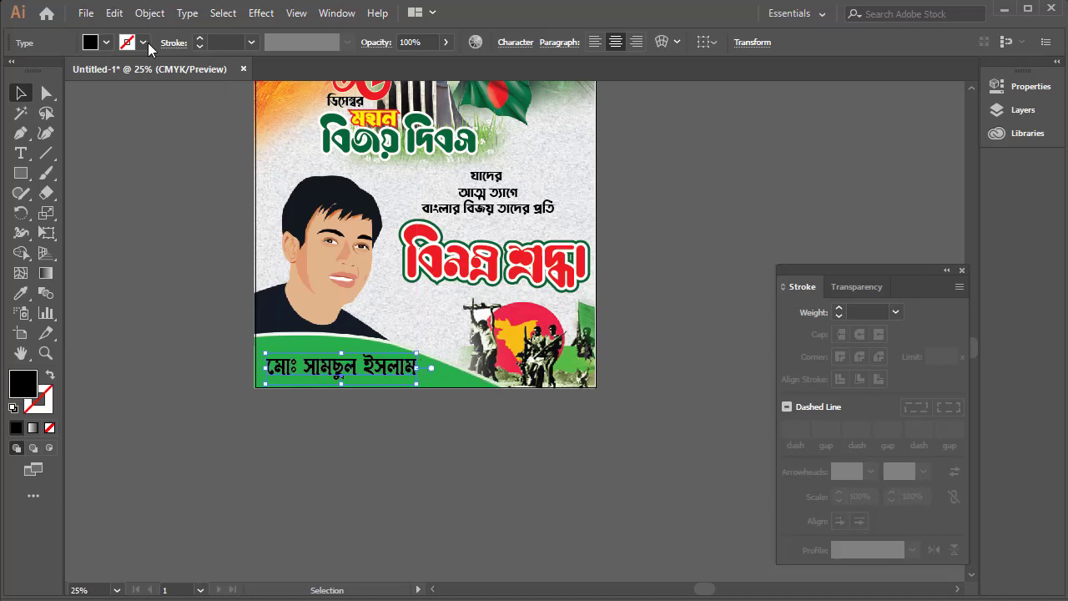
{"action": "left_click", "coordinate": [106, 42]}
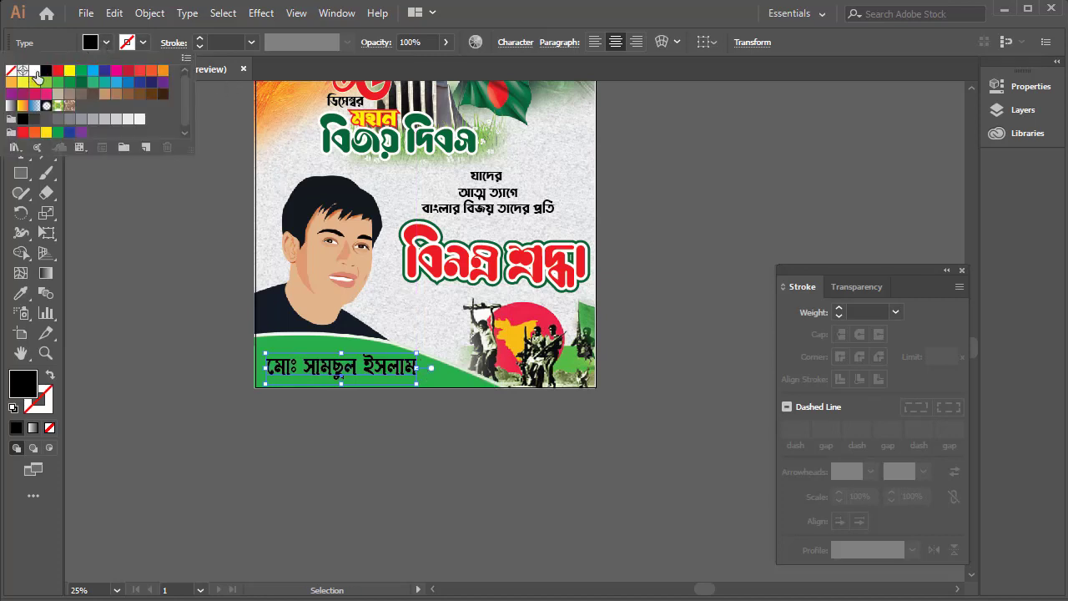
{"action": "left_click", "coordinate": [34, 70]}
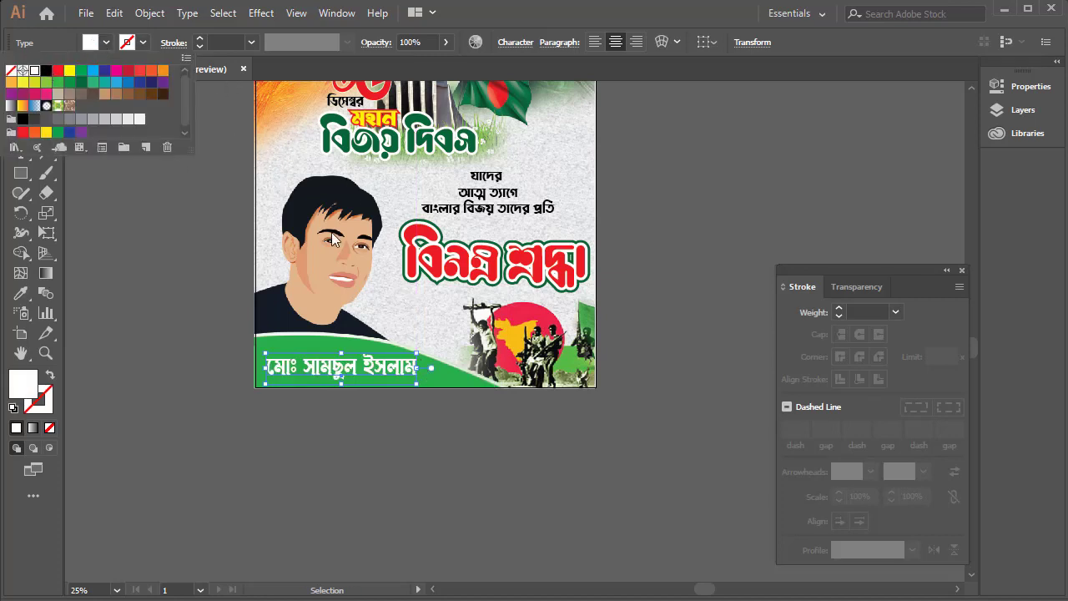
{"action": "left_click", "coordinate": [659, 248]}
{"action": "mouse_move", "coordinate": [538, 193]}
{"action": "left_mouse_down"}
{"action": "mouse_move", "coordinate": [498, 328]}
{"action": "mouse_move", "coordinate": [514, 340]}
{"action": "left_mouse_up"}
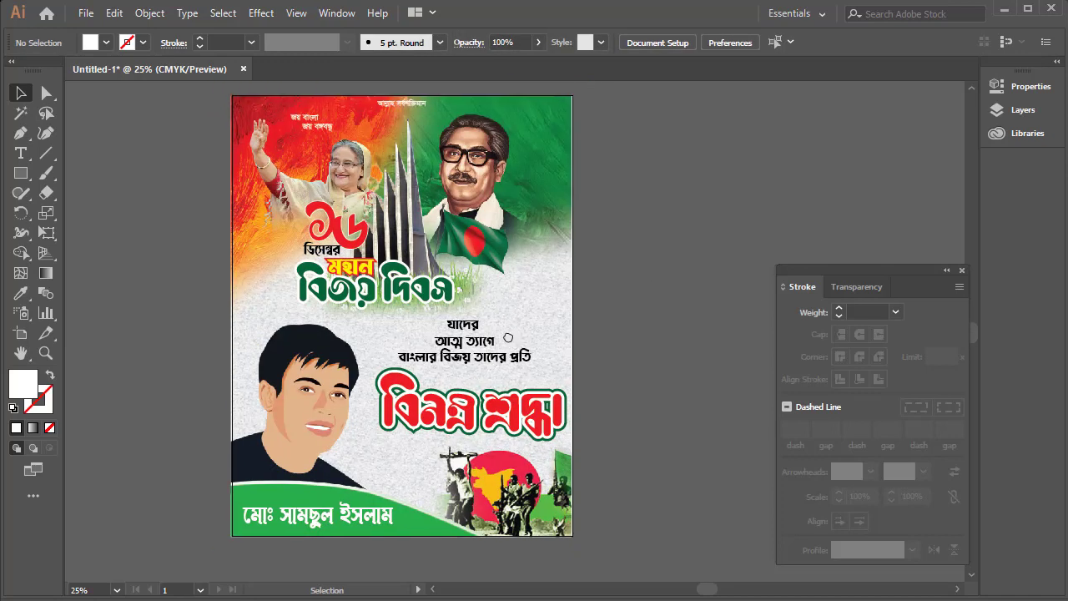